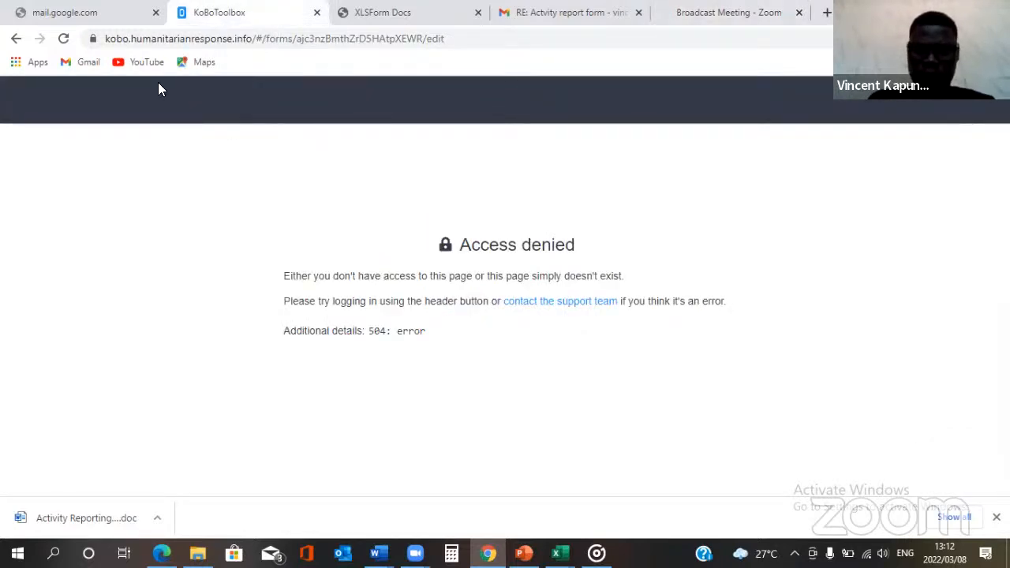
# Step: Leave the access-denied page and return to the projects list
pyautogui.click(16, 39)
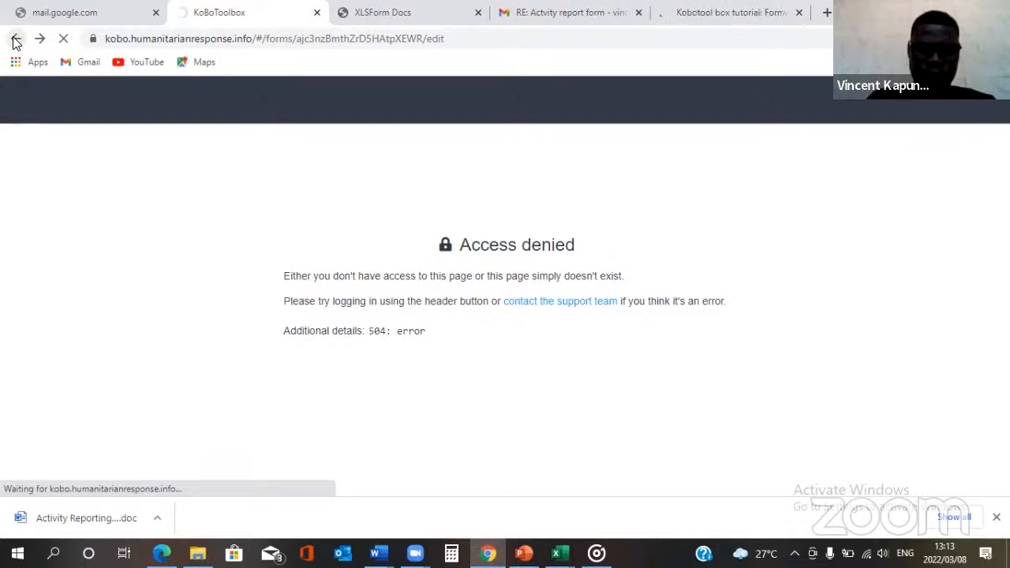
pyautogui.doubleClick(460, 41)
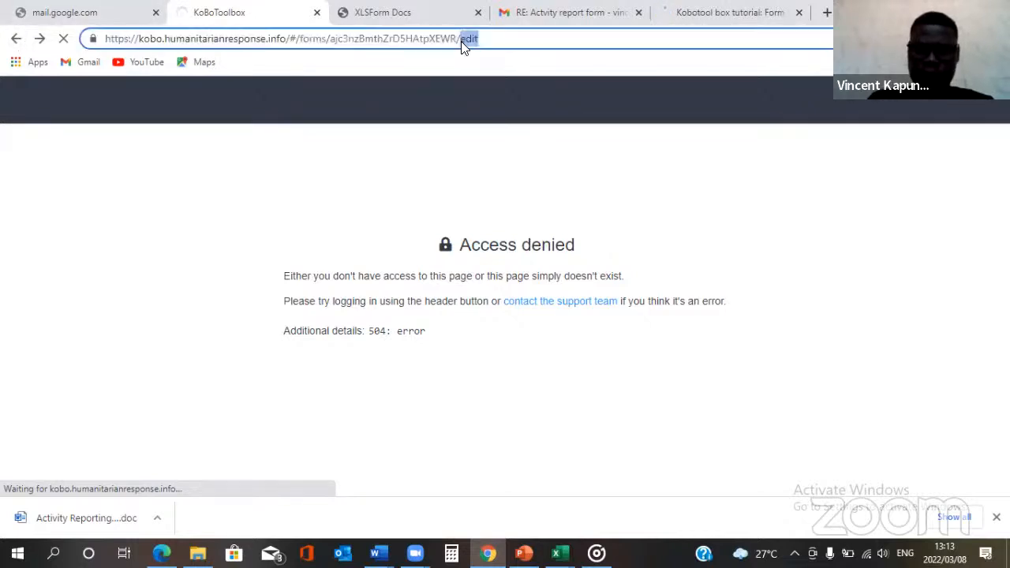
pyautogui.click(510, 39)
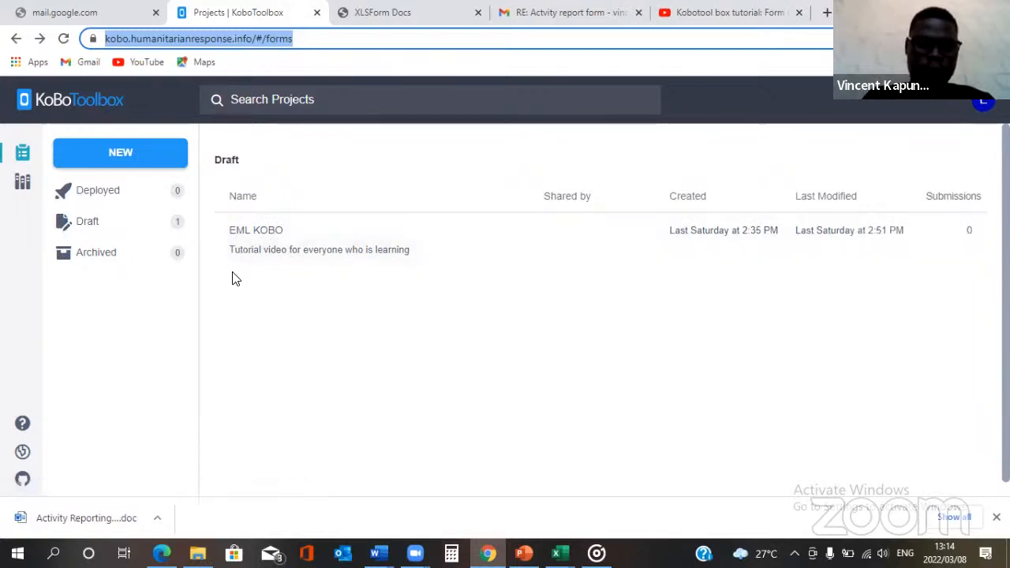
# Step: Open the EML KOBO draft project and bring up its form for editing
pyautogui.click(134, 229)
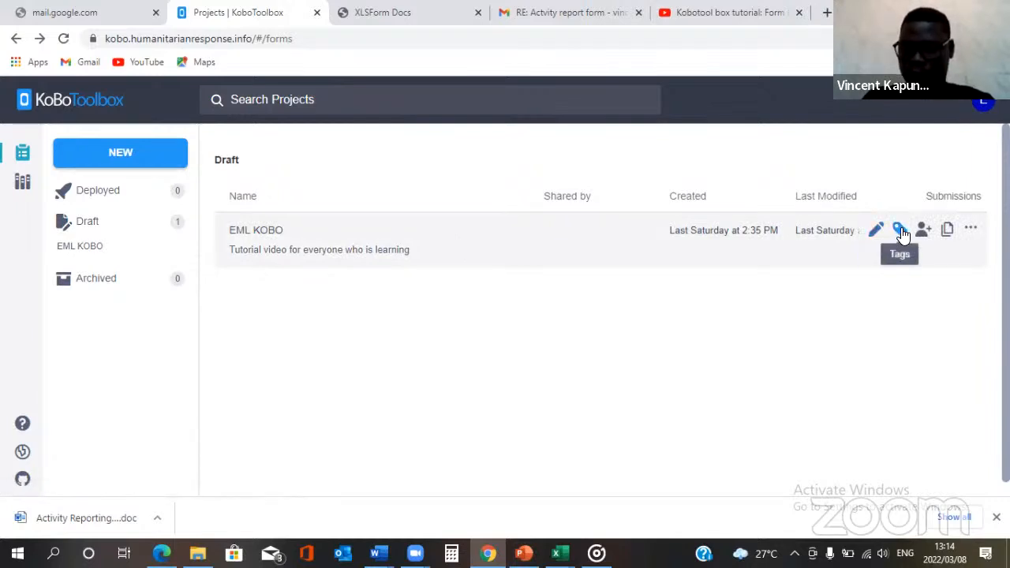
pyautogui.click(970, 230)
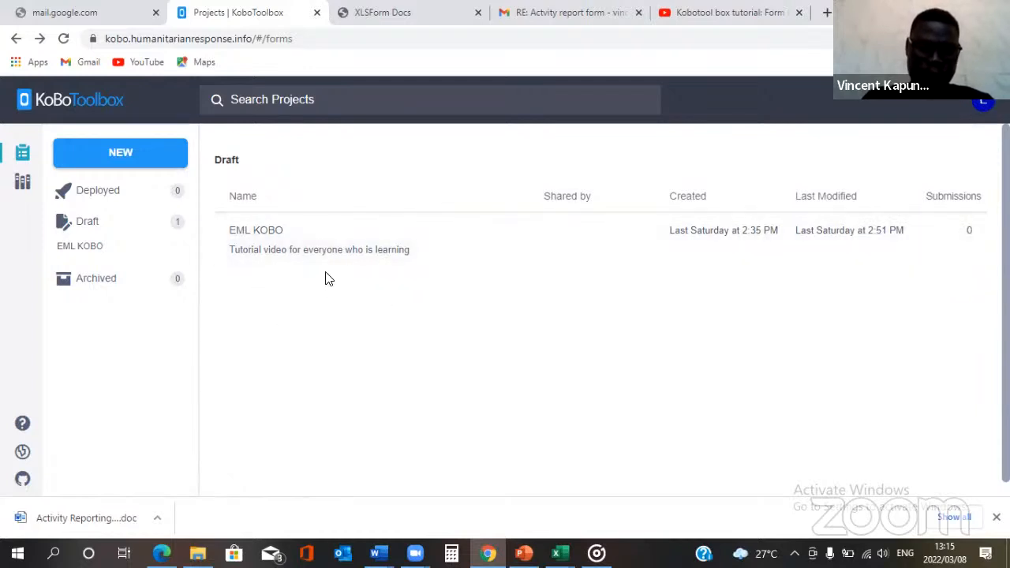
pyautogui.click(344, 247)
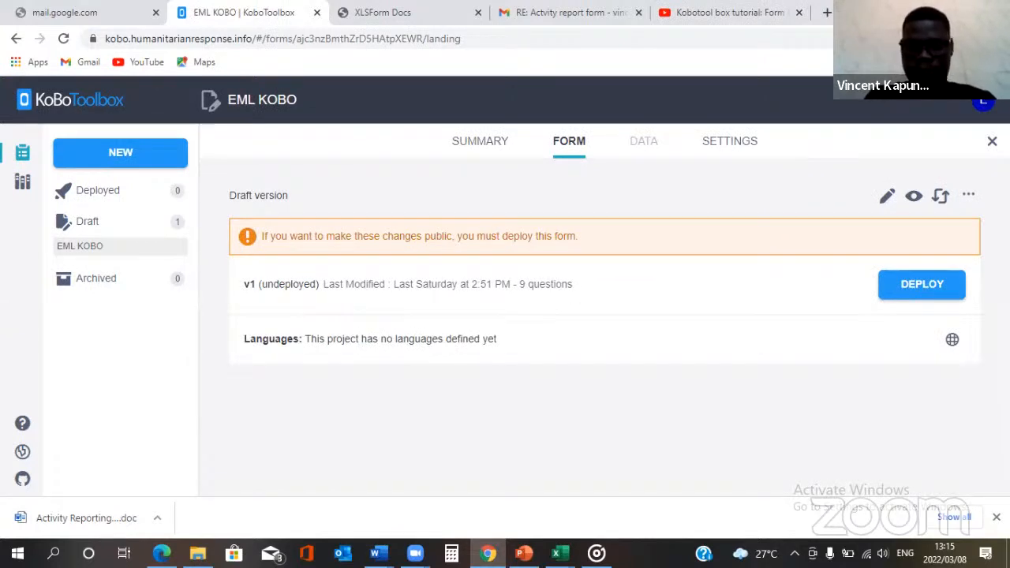
pyautogui.click(887, 197)
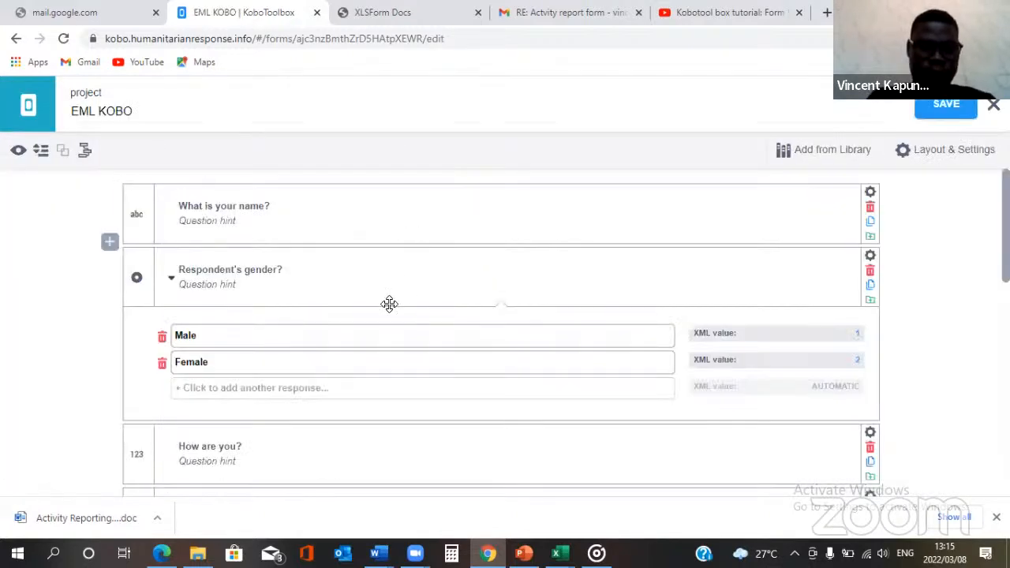
# Step: Look through the form's questions and collapse the response lists of "Respondent's gender?" and "Favorite colors?"
pyautogui.scroll(-4, 389, 303)
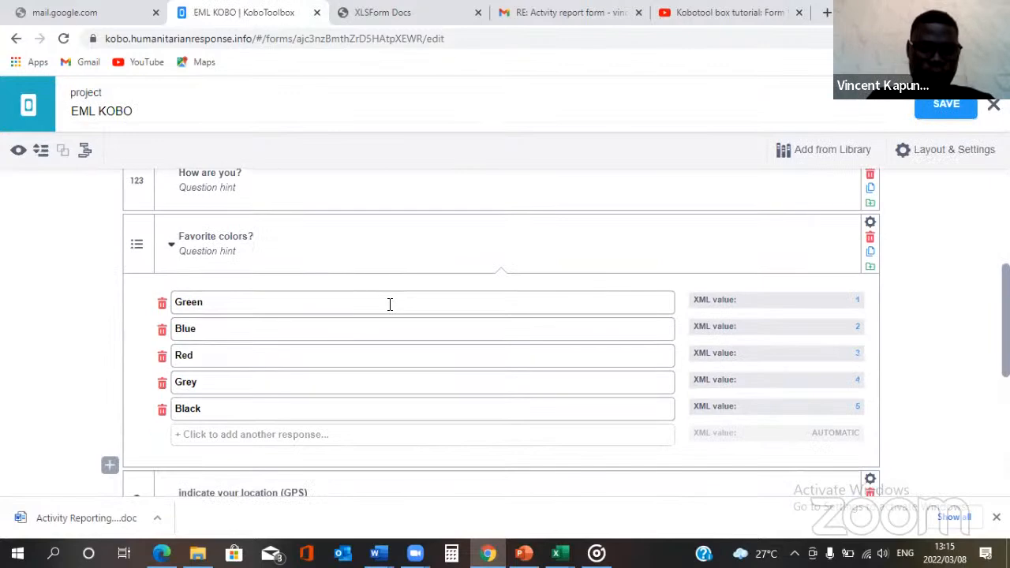
pyautogui.scroll(-5, 389, 303)
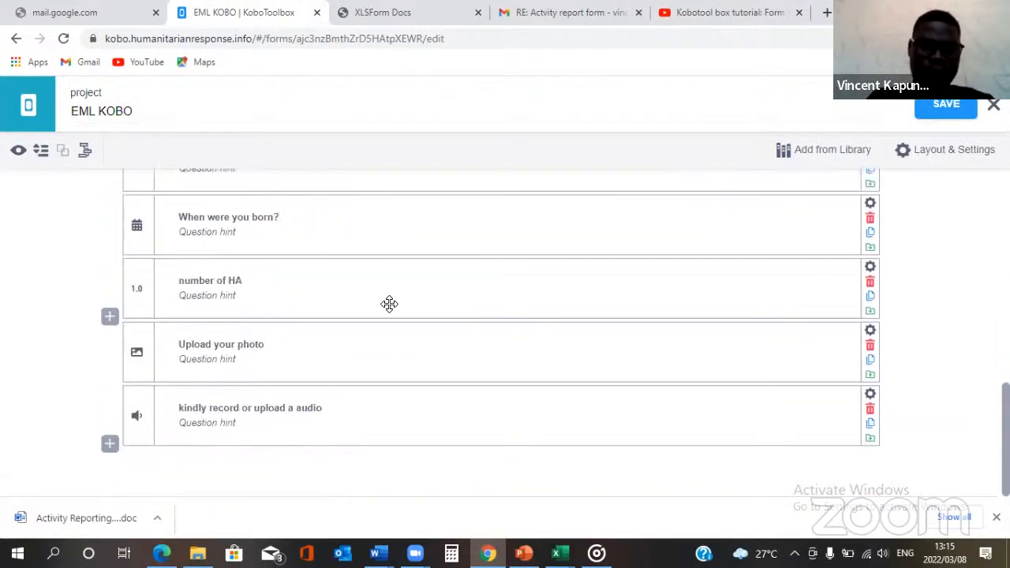
pyautogui.scroll(3, 389, 304)
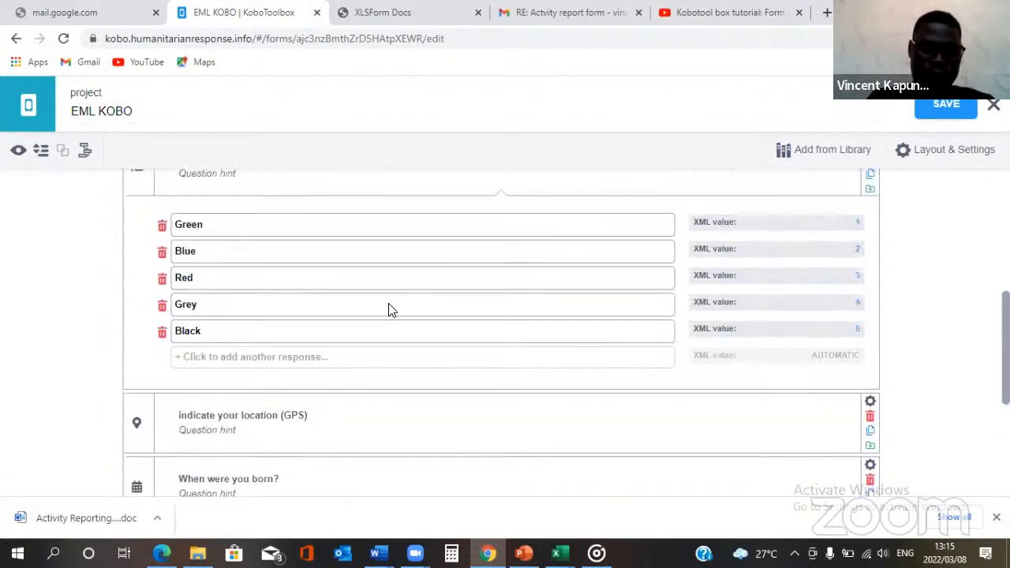
pyautogui.scroll(5, 389, 308)
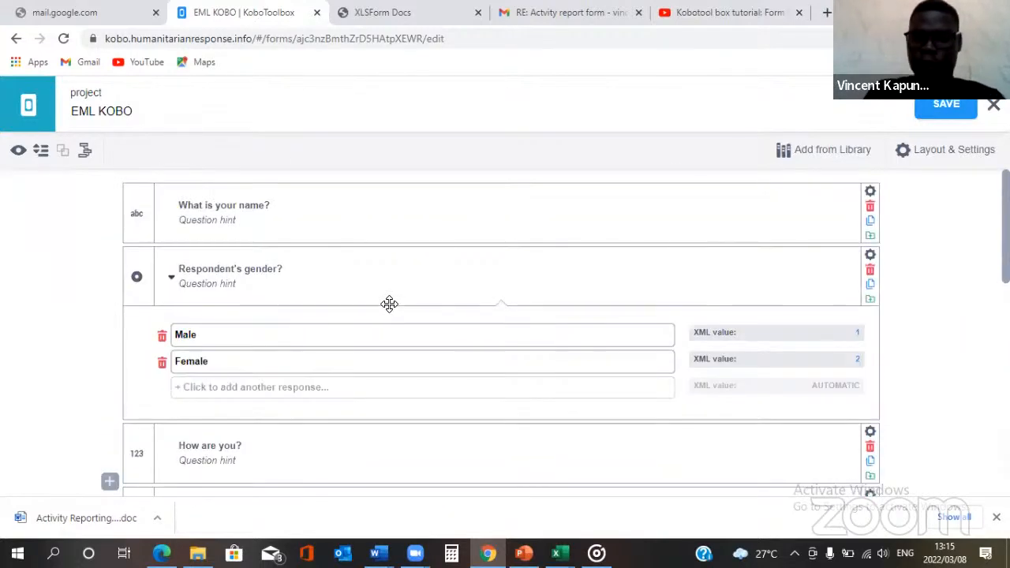
pyautogui.scroll(-3, 389, 310)
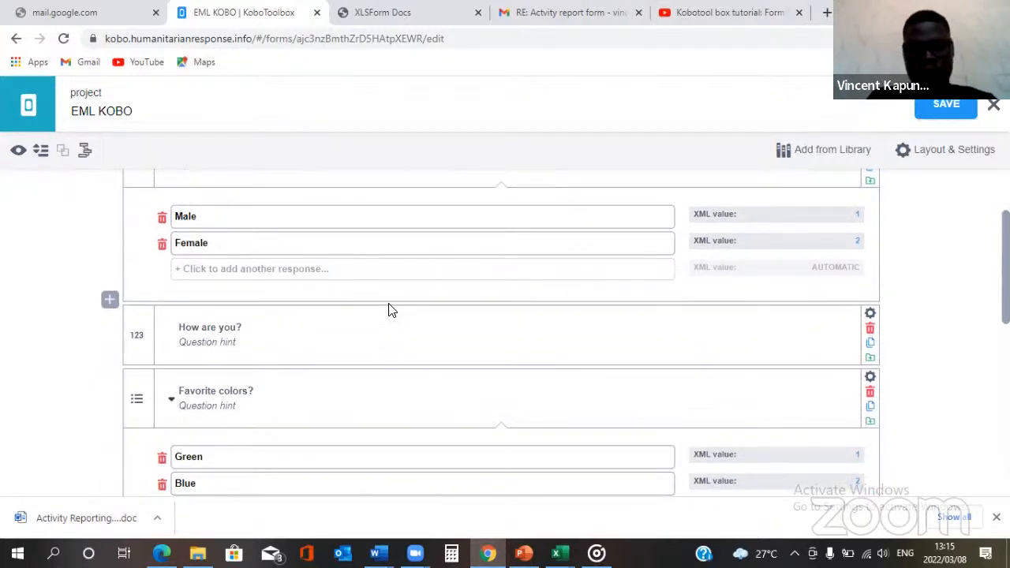
pyautogui.scroll(3, 389, 309)
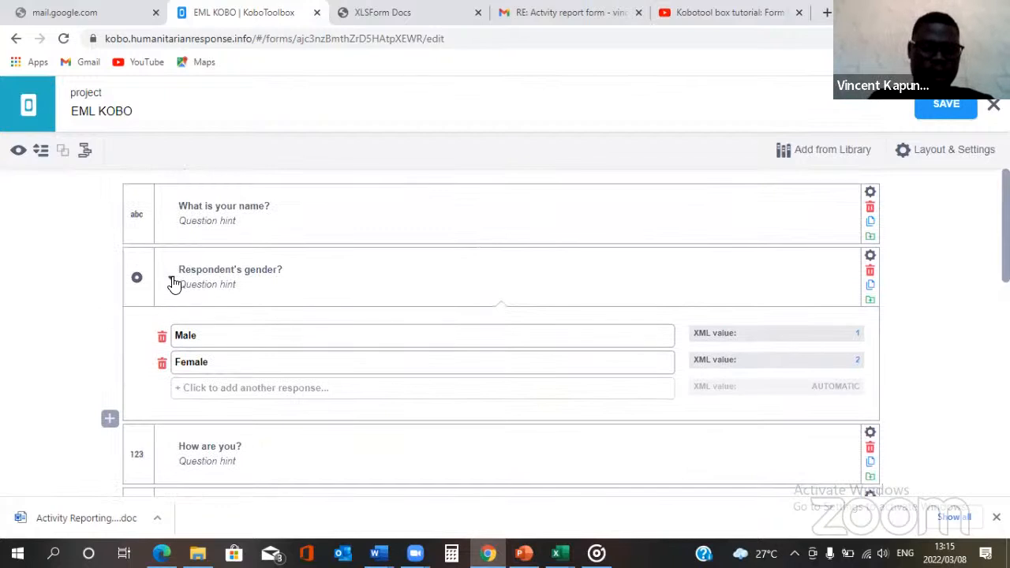
pyautogui.click(173, 284)
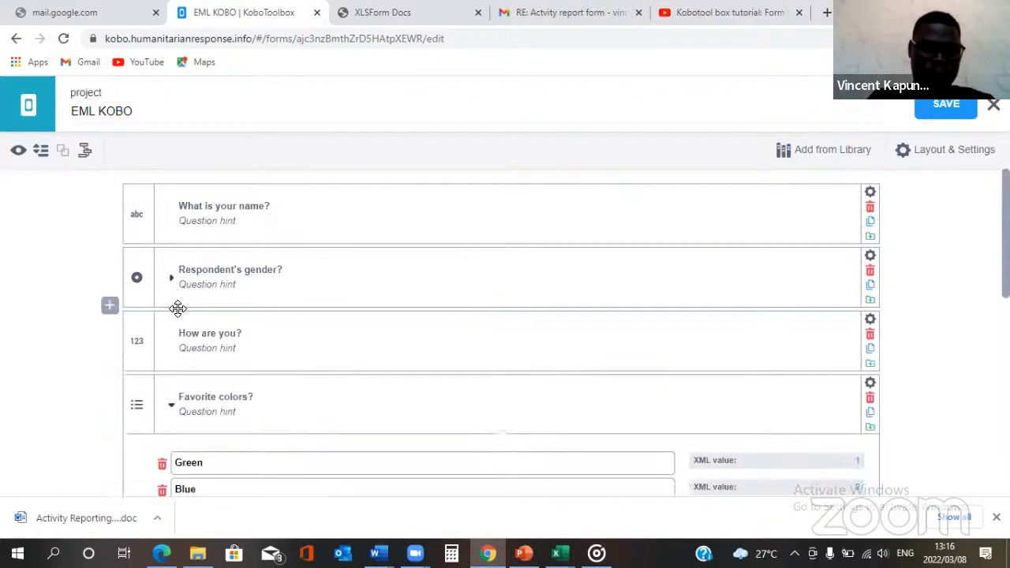
pyautogui.click(173, 406)
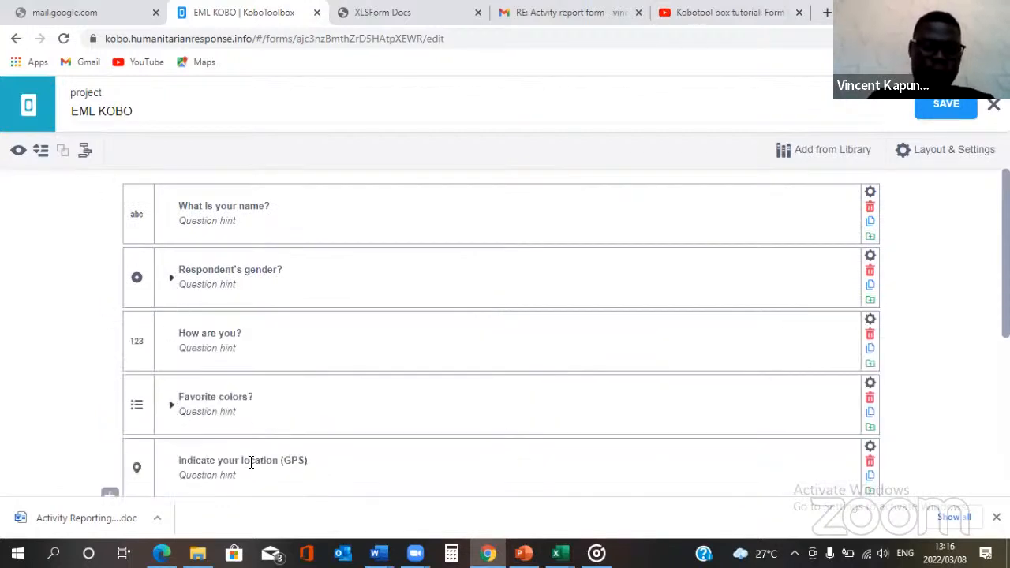
# Step: Add a Select One question titled "Marital status" between "How are you?" and "Favorite colors?"
pyautogui.scroll(-4, 306, 428)
pyautogui.scroll(-3, 306, 427)
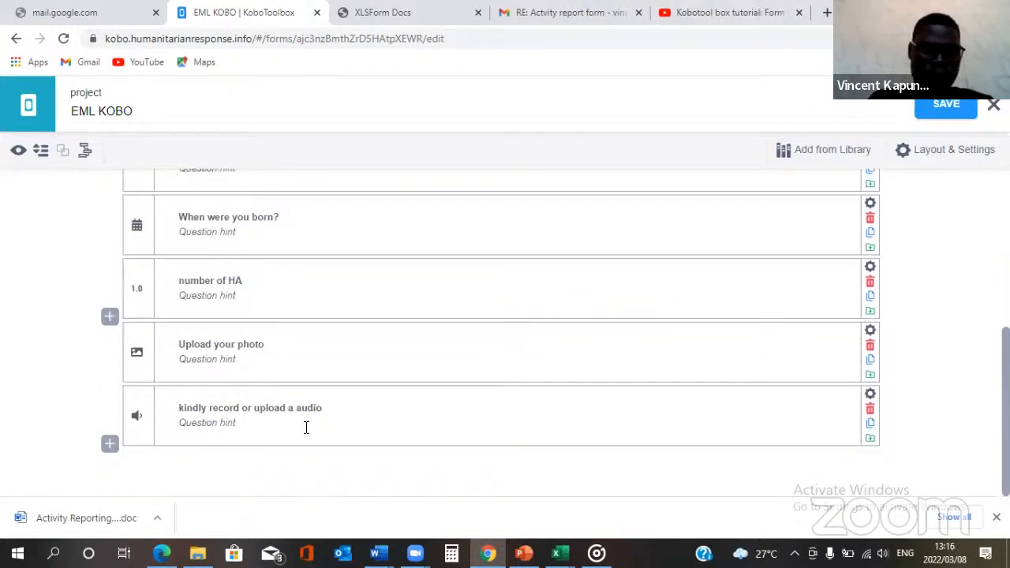
pyautogui.scroll(7, 307, 428)
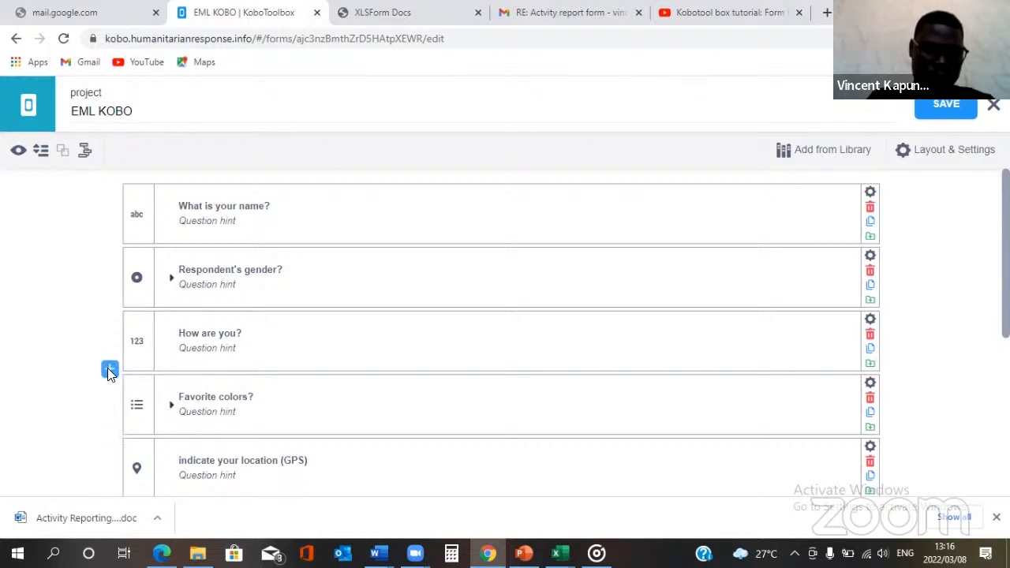
pyautogui.click(109, 371)
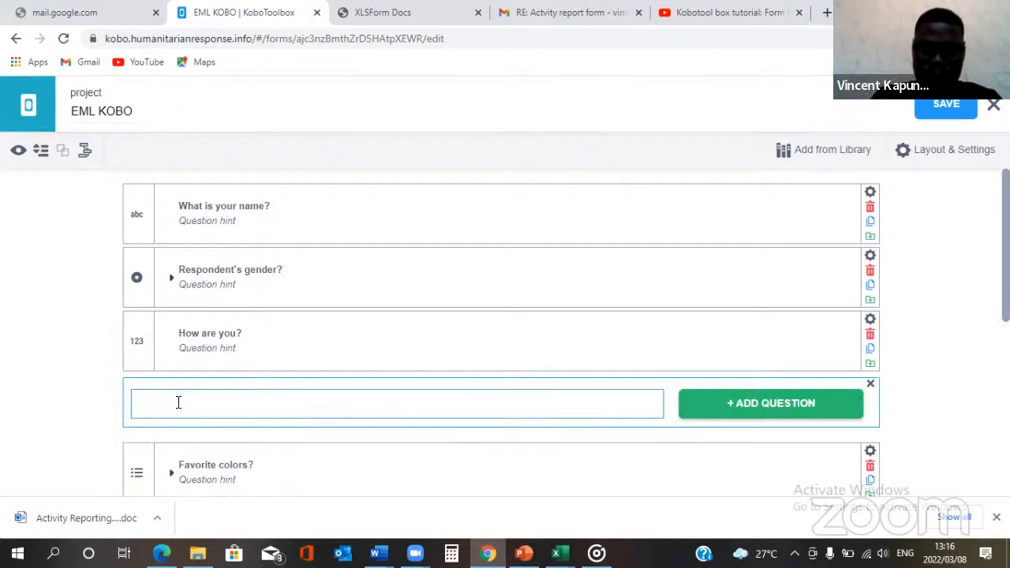
pyautogui.write('MA')
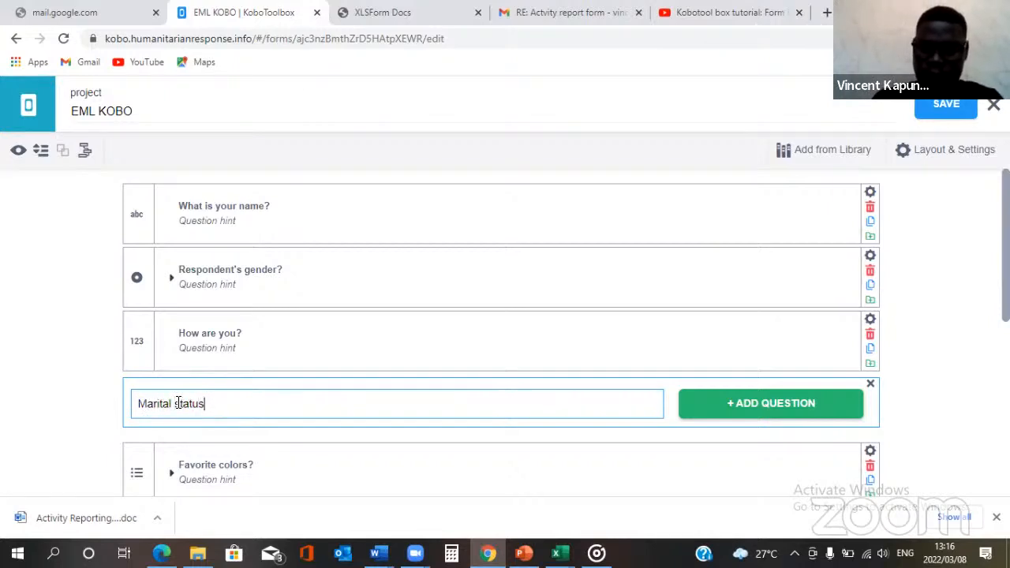
pyautogui.click(764, 412)
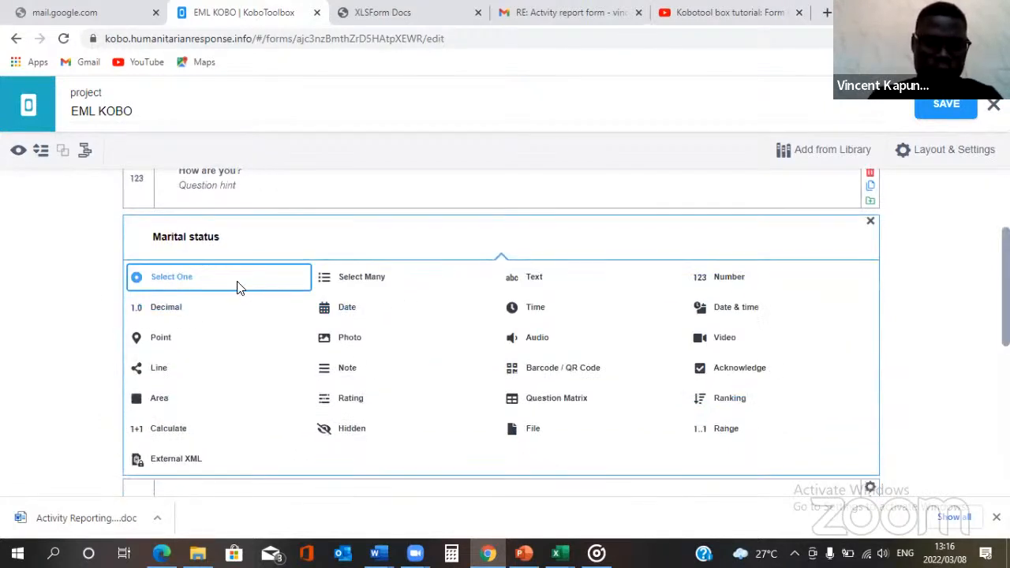
pyautogui.click(239, 285)
# Step: Set the first two Marital status responses to "Single" with XML value 1 and "Married/Separated" with XML value 2
pyautogui.write('Sin')
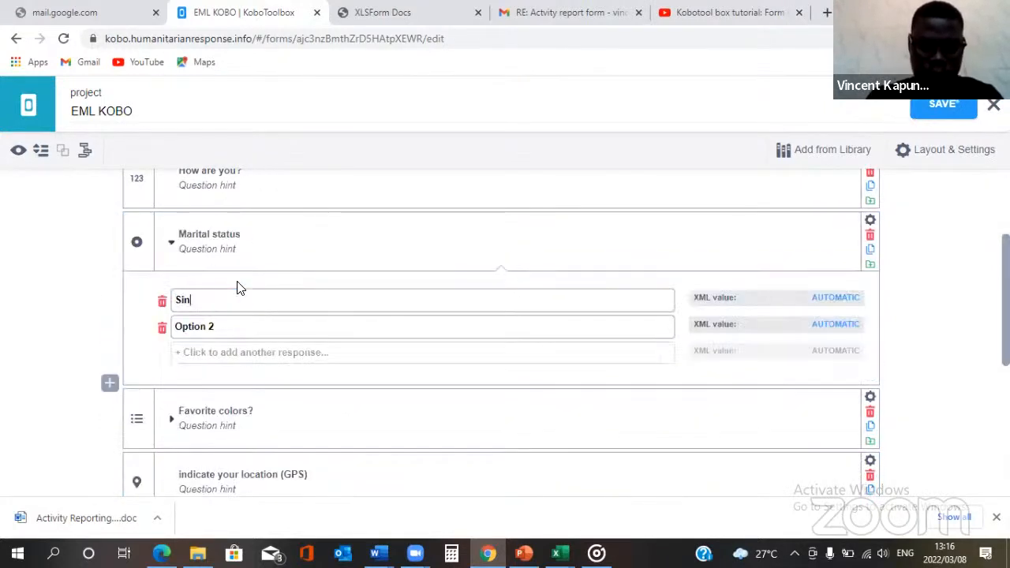
pyautogui.write('gle')
pyautogui.press('Tab')
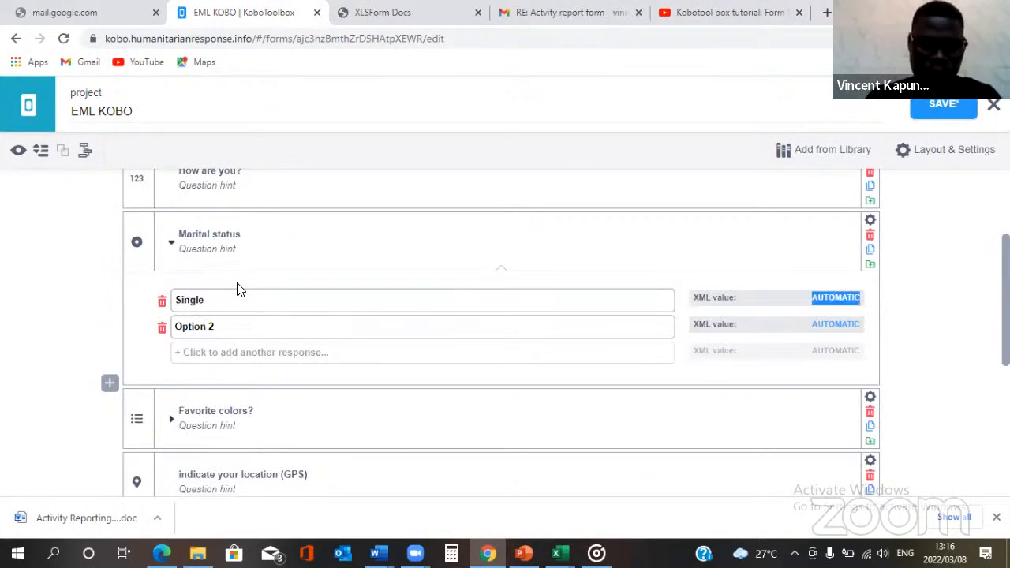
pyautogui.press('Tab')
pyautogui.write('M')
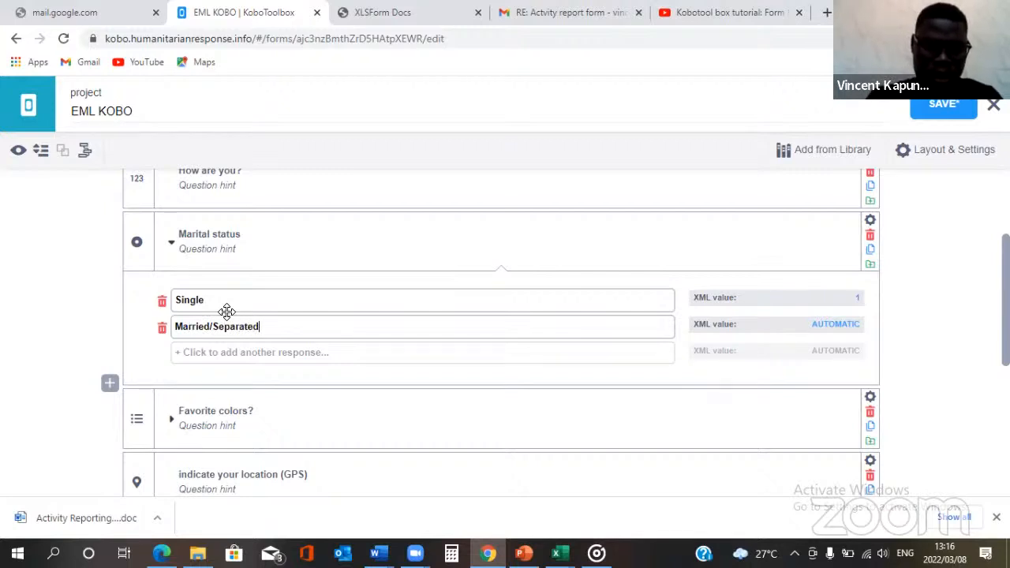
pyautogui.press('Tab')
pyautogui.write('2')
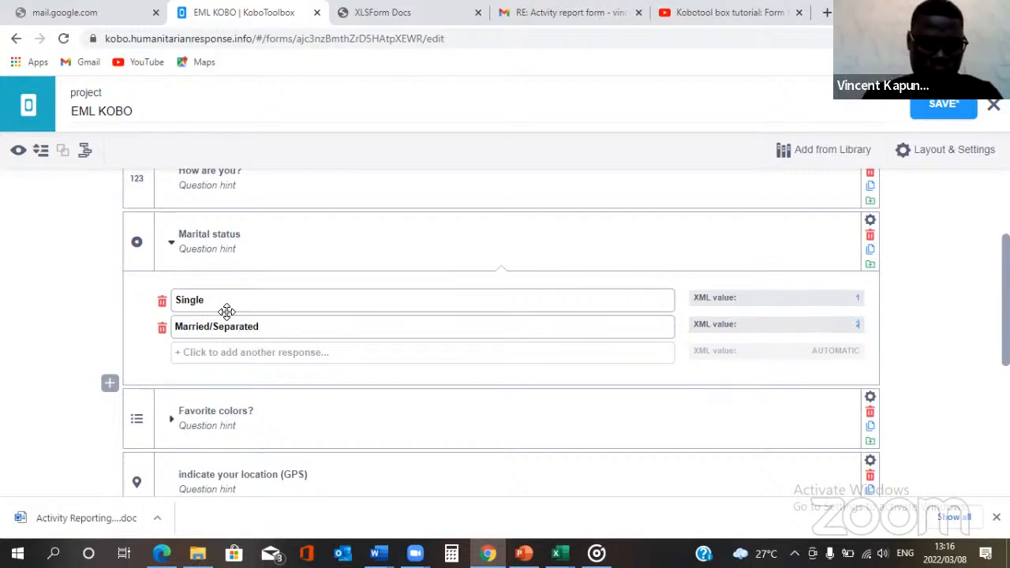
# Step: Add a third Marital status response "Divorced" with XML value 3
pyautogui.click(255, 355)
pyautogui.write('Divorced')
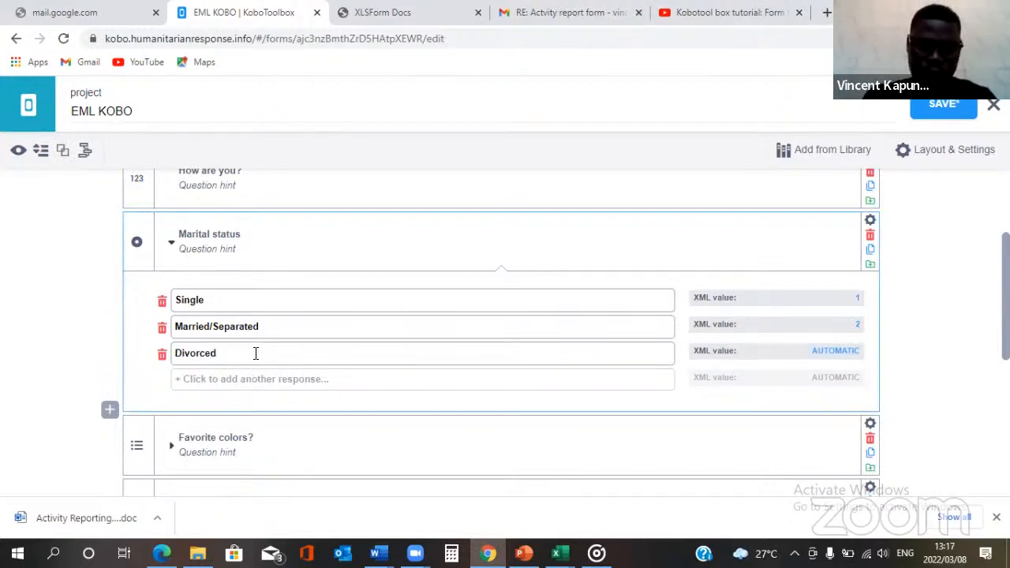
pyautogui.press('Tab')
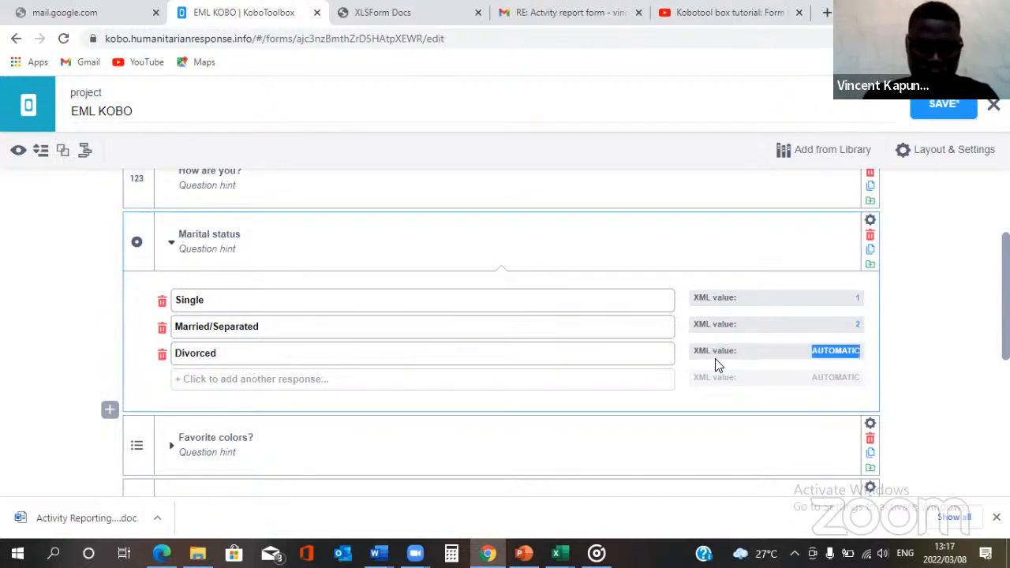
pyautogui.write('3')
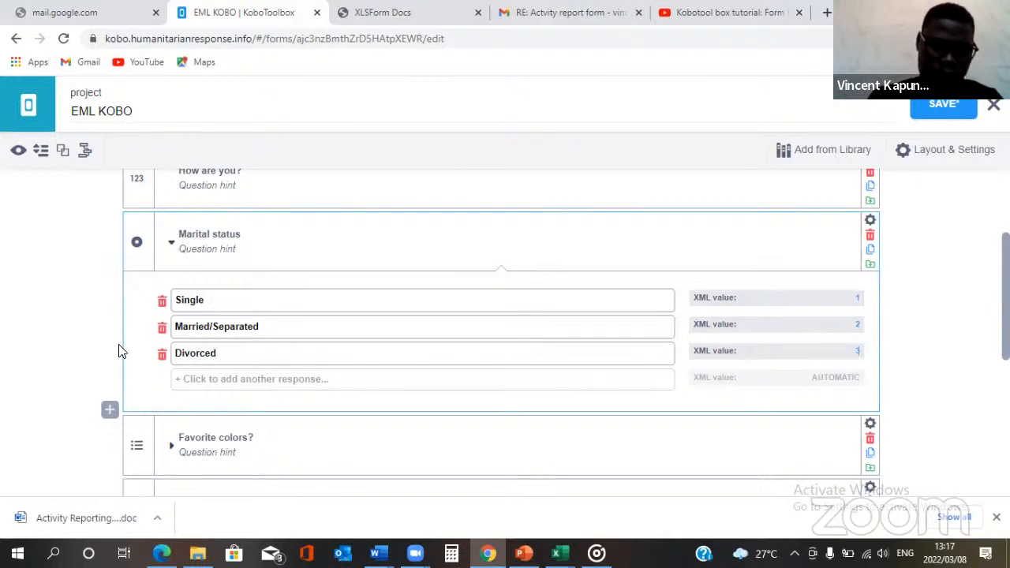
# Step: Add a fourth Marital status response "Widow" with XML value 4
pyautogui.click(212, 380)
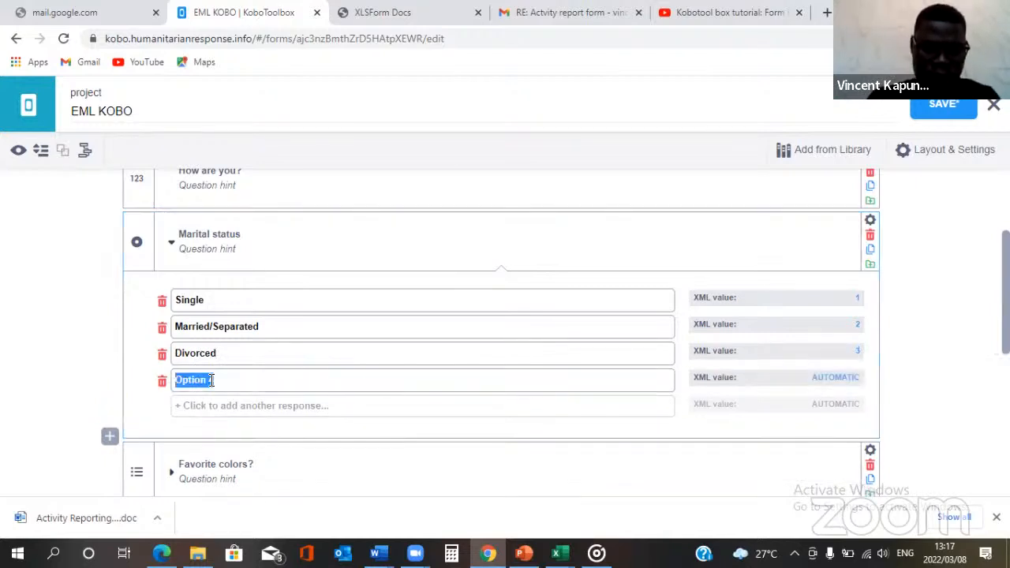
pyautogui.write('W')
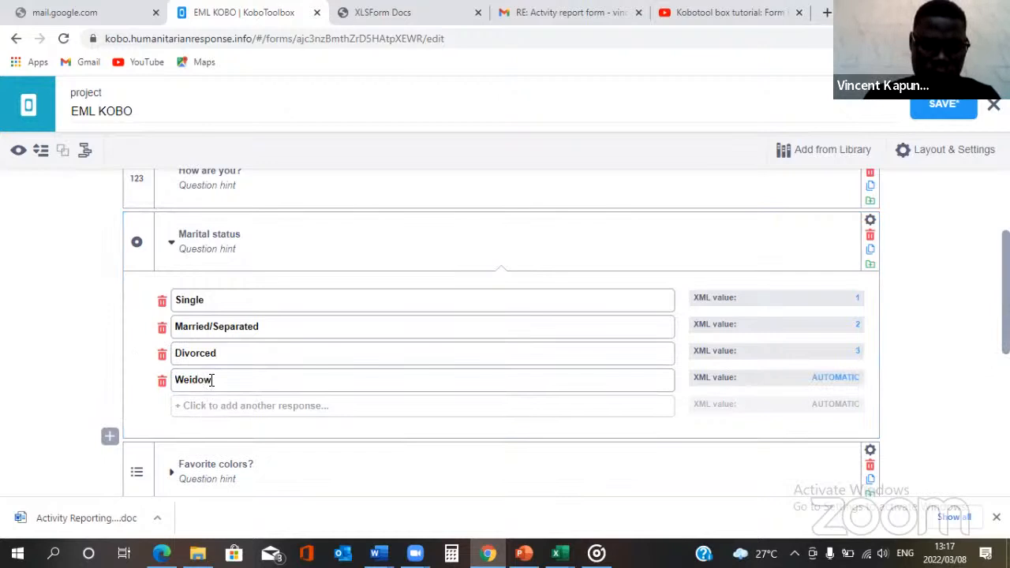
pyautogui.write('eidow')
pyautogui.press('BackSpace')
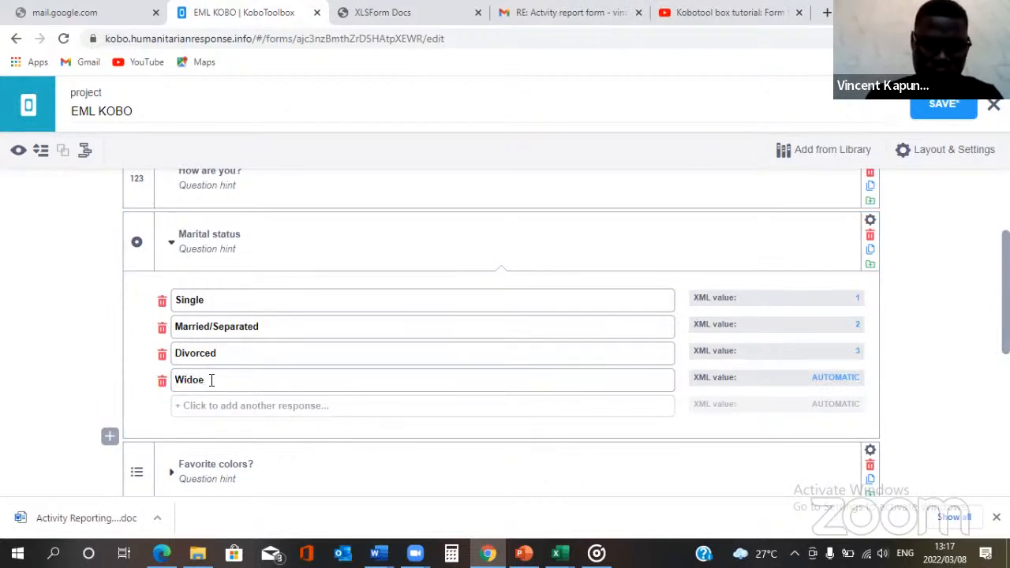
pyautogui.write('w')
pyautogui.click(712, 386)
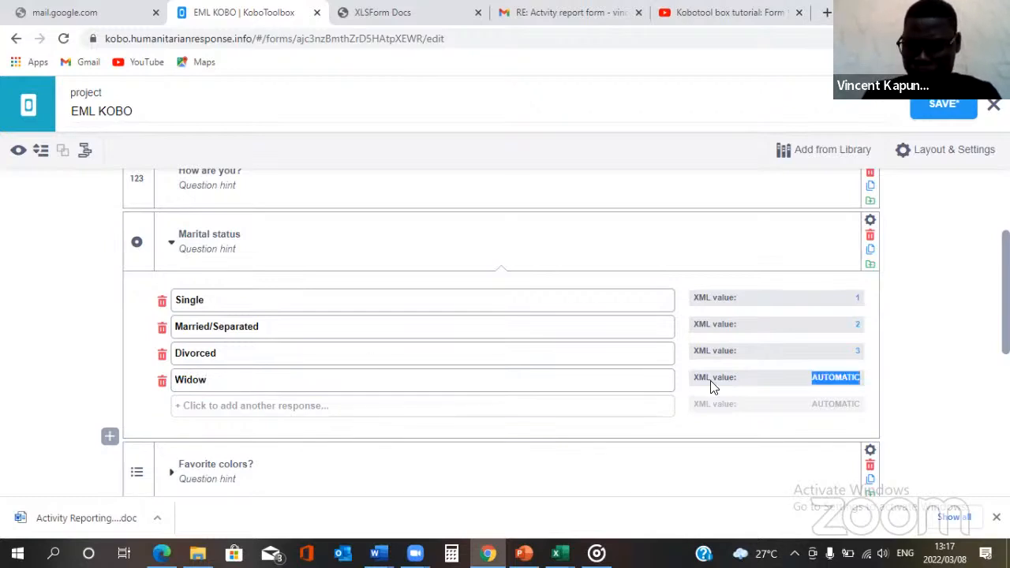
pyautogui.write('4')
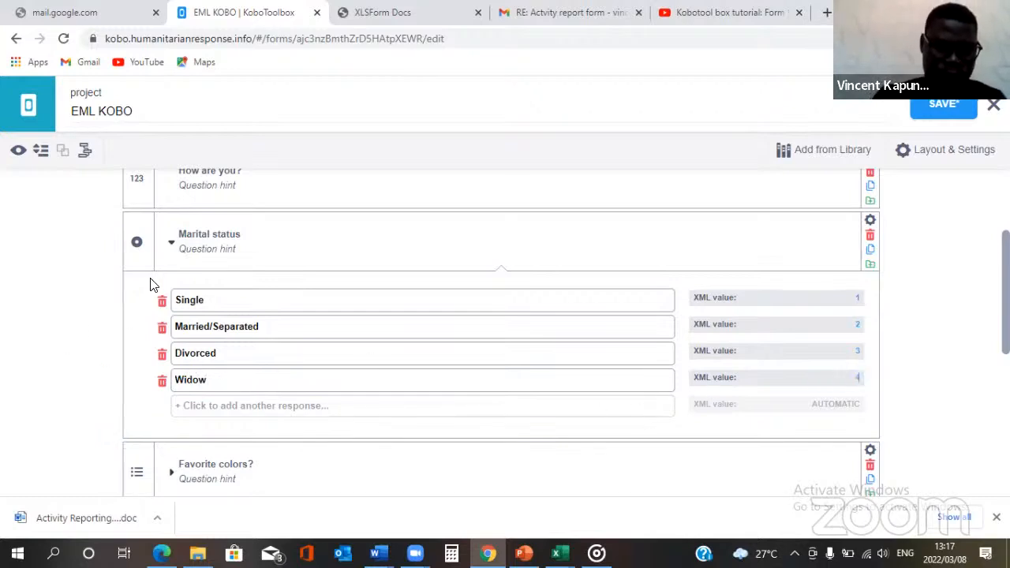
# Step: Collapse the response list of the Marital status question
pyautogui.click(171, 244)
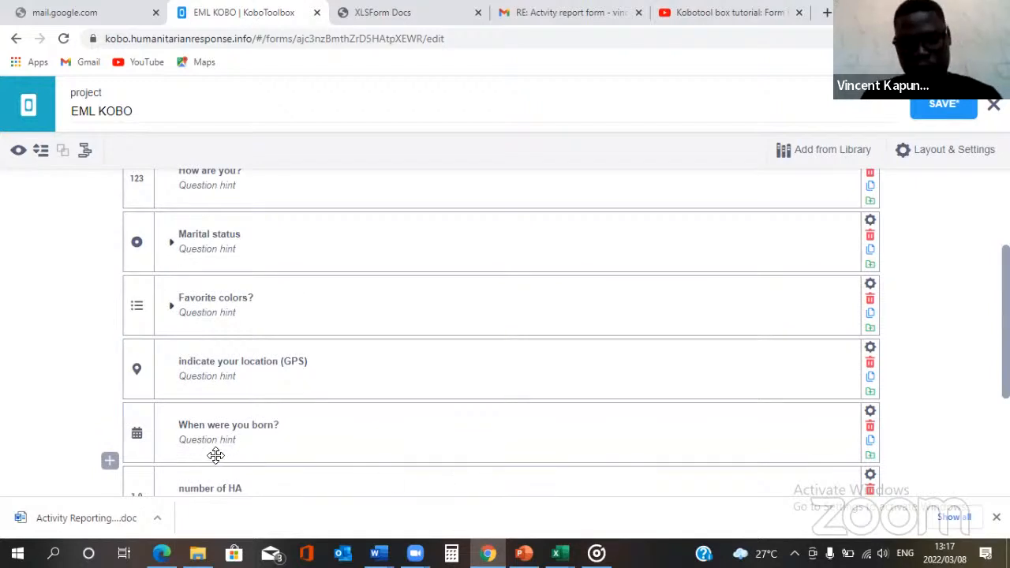
pyautogui.scroll(3, 120, 458)
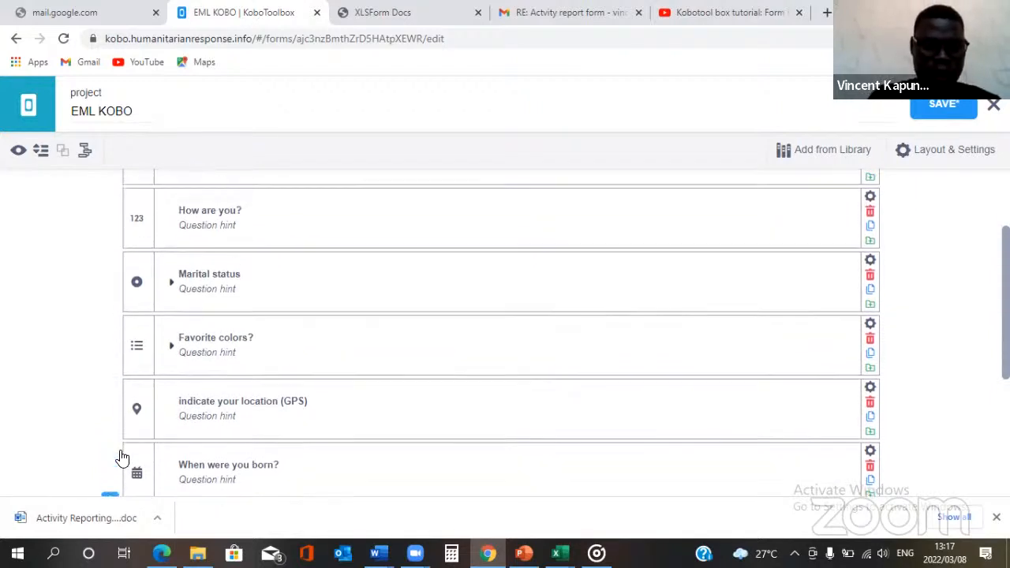
pyautogui.scroll(1, 120, 456)
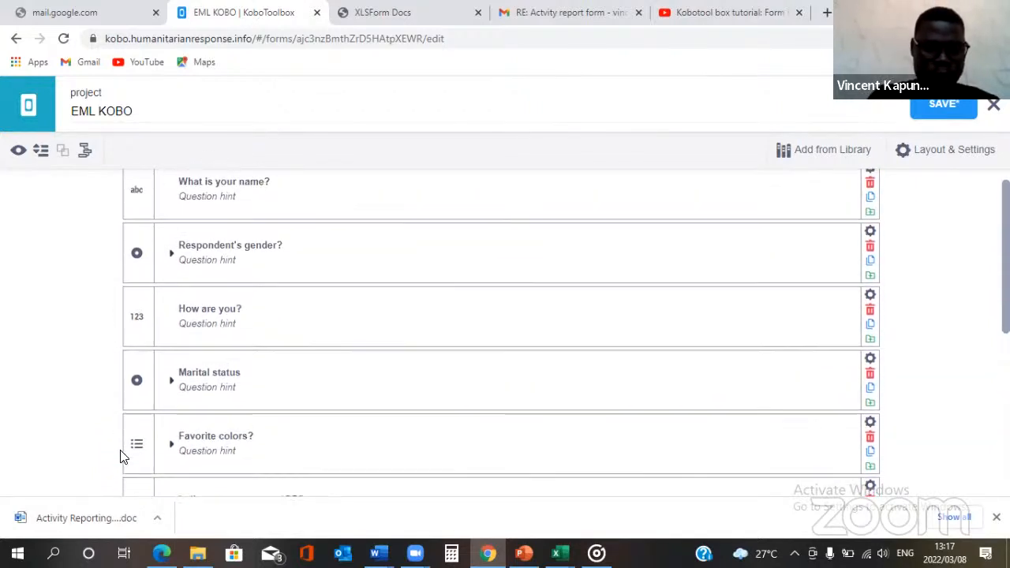
# Step: Move the "When were you born?" question directly below "Respondent's gender?"
pyautogui.scroll(1, 120, 456)
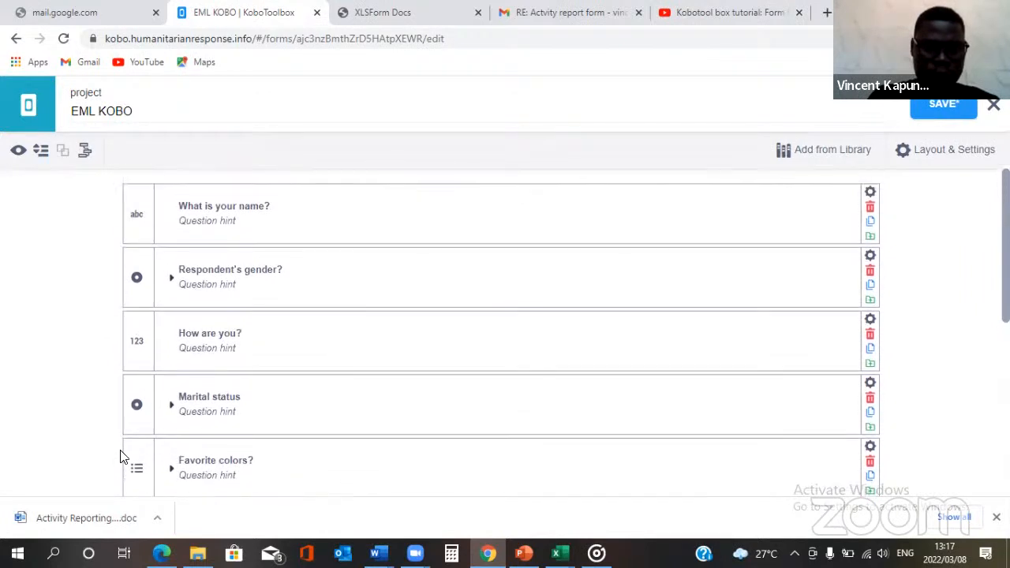
pyautogui.scroll(-2, 120, 455)
pyautogui.scroll(-3, 120, 454)
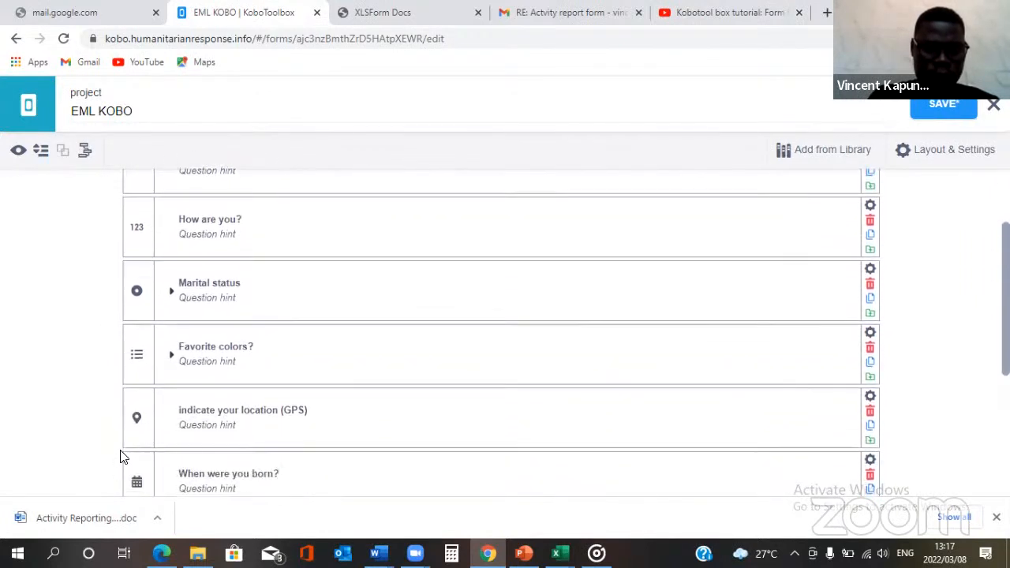
pyautogui.moveTo(154, 345)
pyautogui.mouseDown()
pyautogui.moveTo(173, 169)
pyautogui.moveTo(180, 305)
pyautogui.moveTo(226, 327)
pyautogui.moveTo(255, 315)
pyautogui.moveTo(212, 352)
pyautogui.moveTo(138, 327)
pyautogui.moveTo(166, 421)
pyautogui.moveTo(151, 394)
pyautogui.moveTo(151, 330)
pyautogui.moveTo(135, 356)
pyautogui.moveTo(126, 345)
pyautogui.moveTo(143, 342)
pyautogui.moveTo(131, 329)
pyautogui.moveTo(128, 338)
pyautogui.moveTo(157, 260)
pyautogui.moveTo(131, 354)
pyautogui.moveTo(136, 344)
pyautogui.mouseUp()
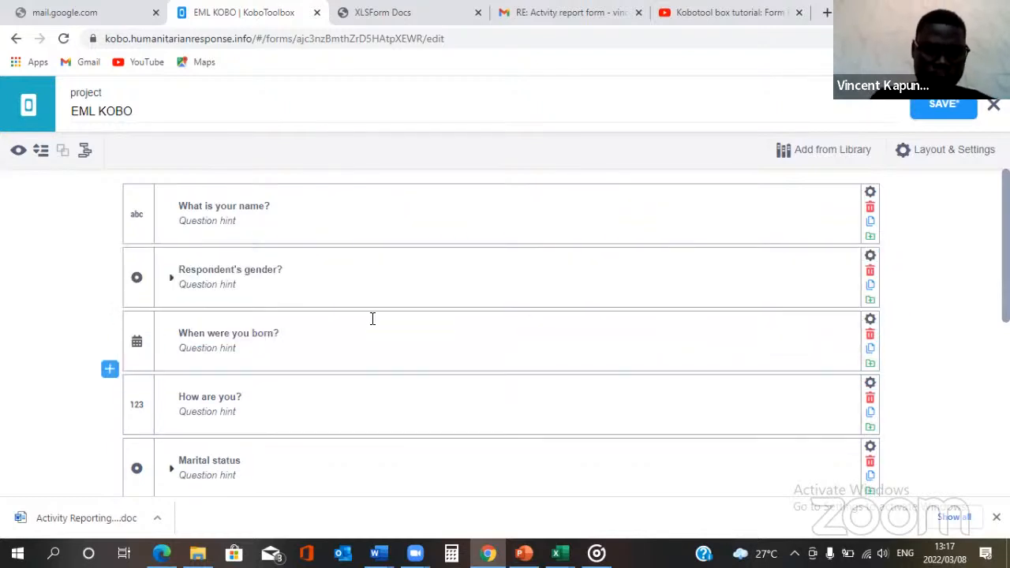
pyautogui.scroll(-5, 372, 319)
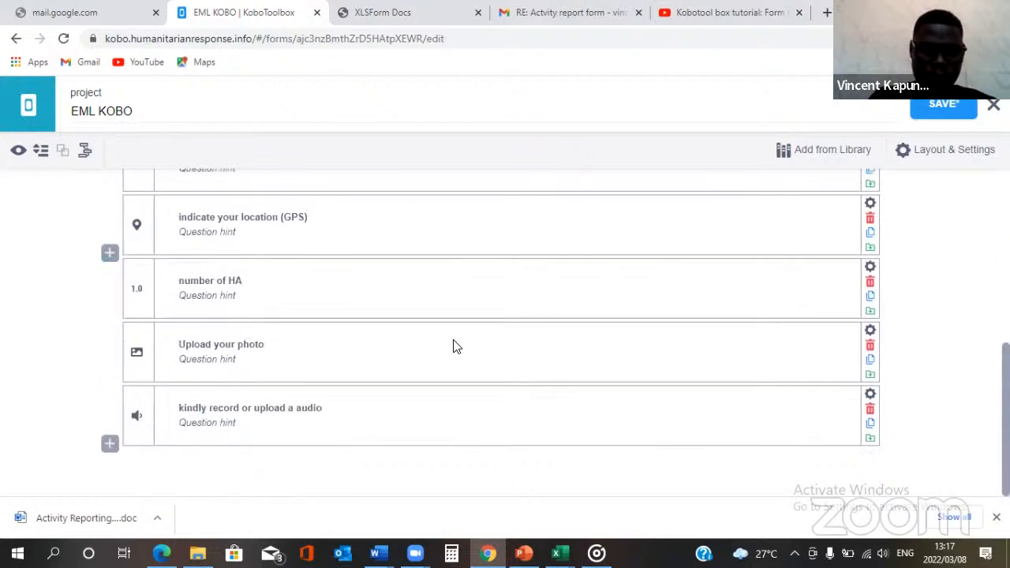
pyautogui.scroll(5, 455, 345)
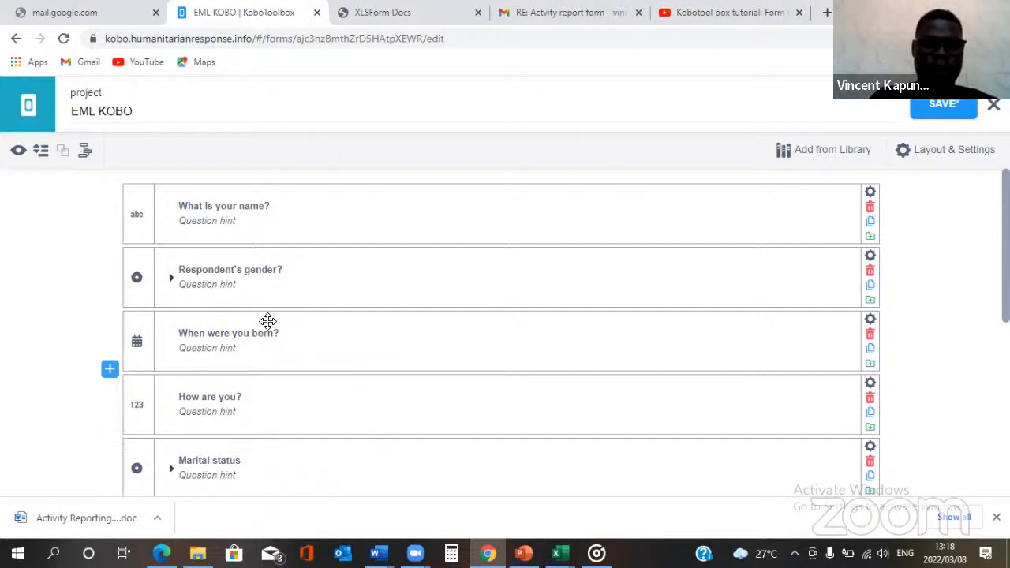
pyautogui.click(140, 198)
pyautogui.keyDown('ctrl'); pyautogui.click(138, 268); pyautogui.keyUp('ctrl')
pyautogui.keyDown('ctrl'); pyautogui.click(140, 332); pyautogui.keyUp('ctrl')
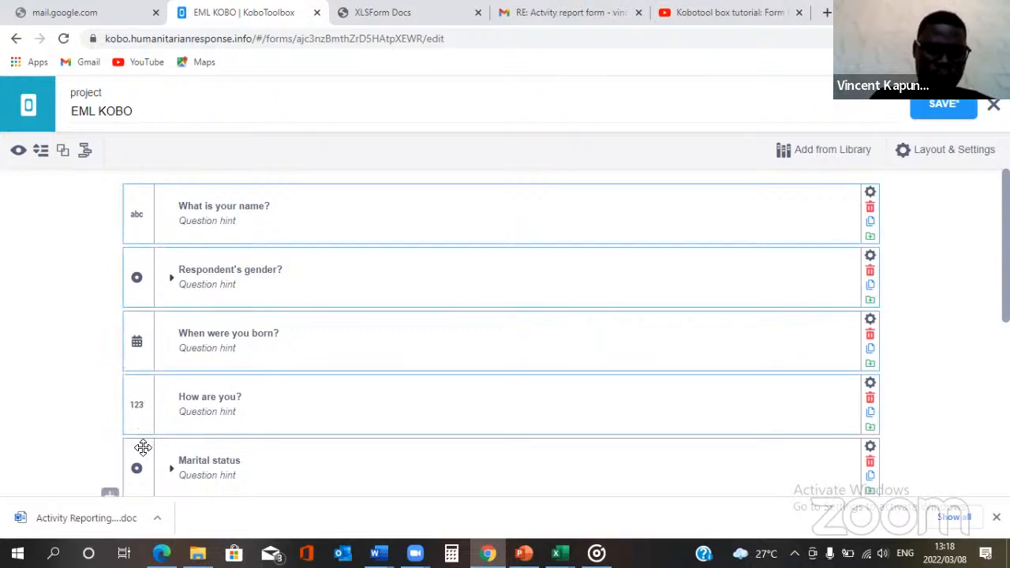
pyautogui.scroll(-2, 143, 447)
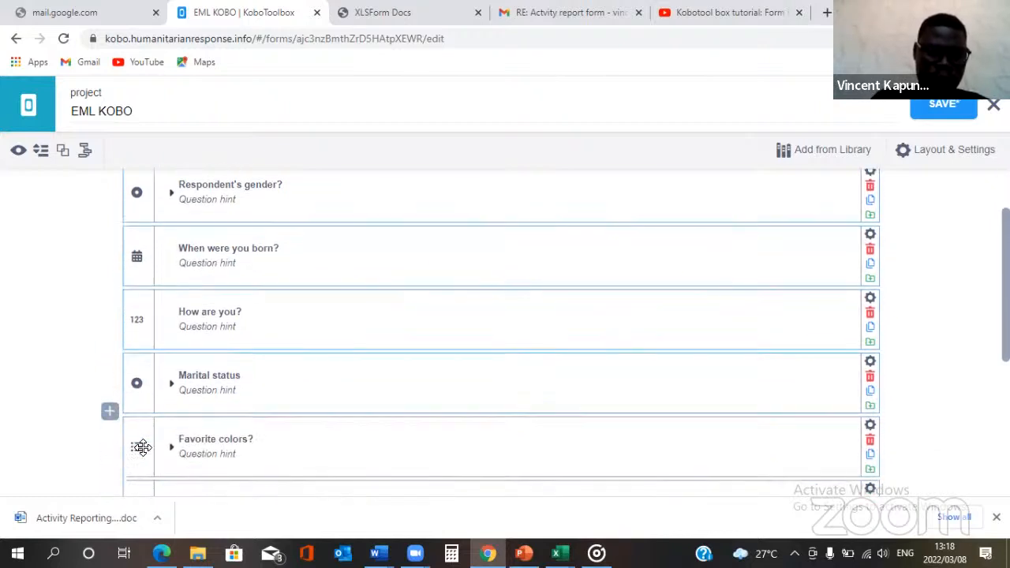
pyautogui.scroll(2, 142, 447)
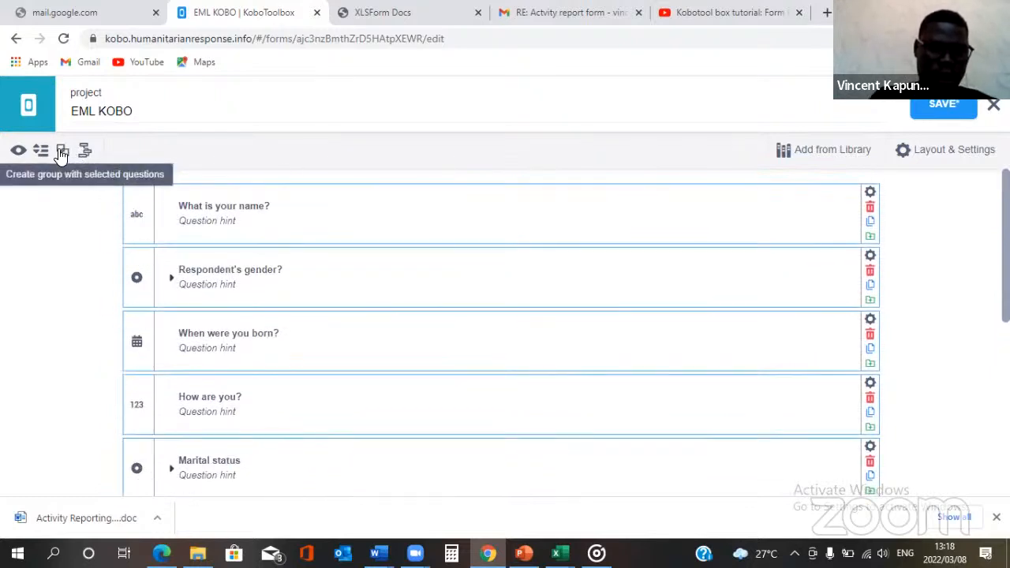
pyautogui.click(138, 195)
pyautogui.click(73, 220)
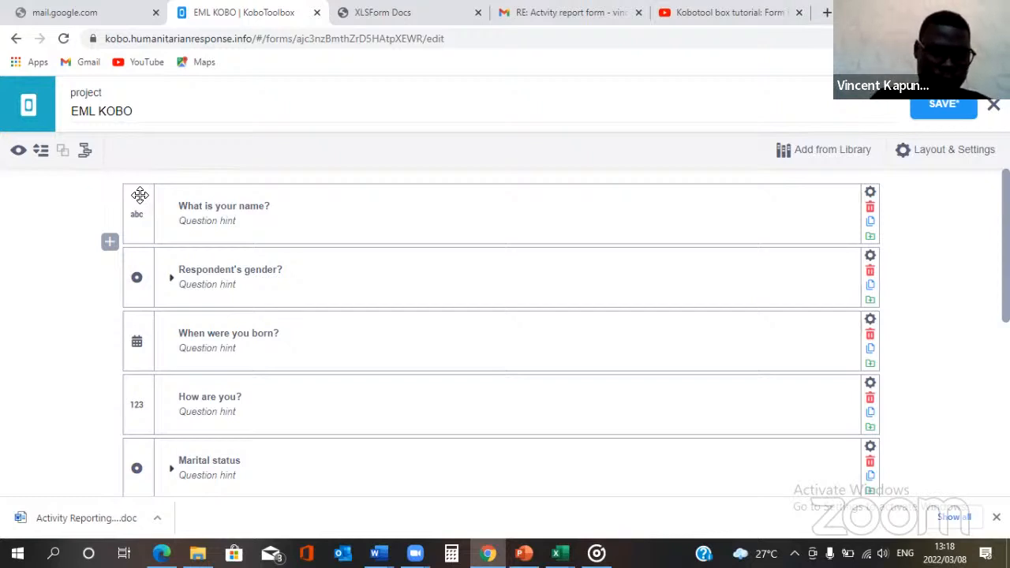
# Step: Group the five questions on name, gender, birth date, "How are you?" and Marital status into one question group
pyautogui.click(139, 195)
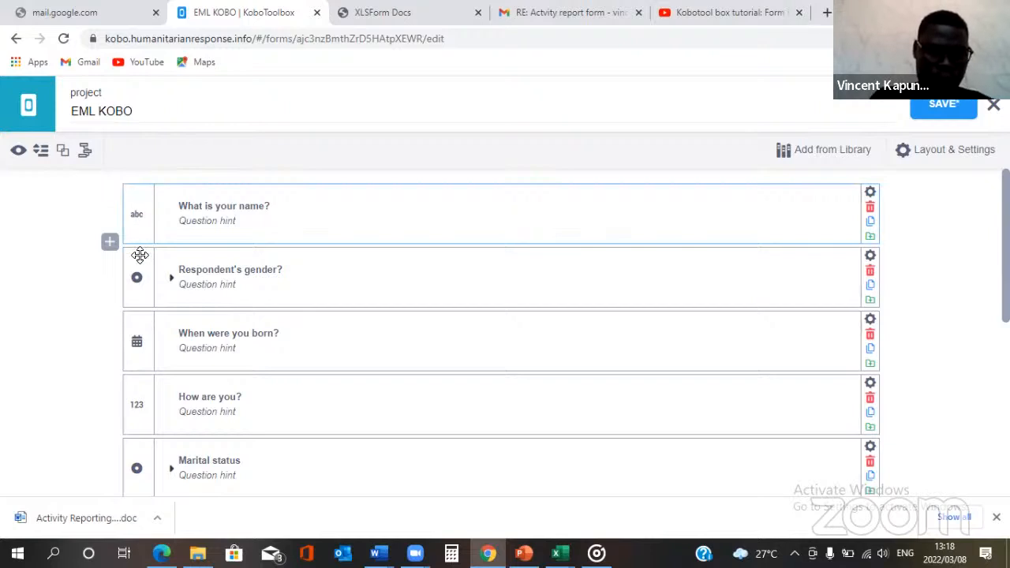
pyautogui.keyDown('ctrl'); pyautogui.click(138, 265); pyautogui.keyUp('ctrl')
pyautogui.keyDown('ctrl'); pyautogui.click(139, 321); pyautogui.keyUp('ctrl')
pyautogui.keyDown('ctrl'); pyautogui.click(138, 386); pyautogui.keyUp('ctrl')
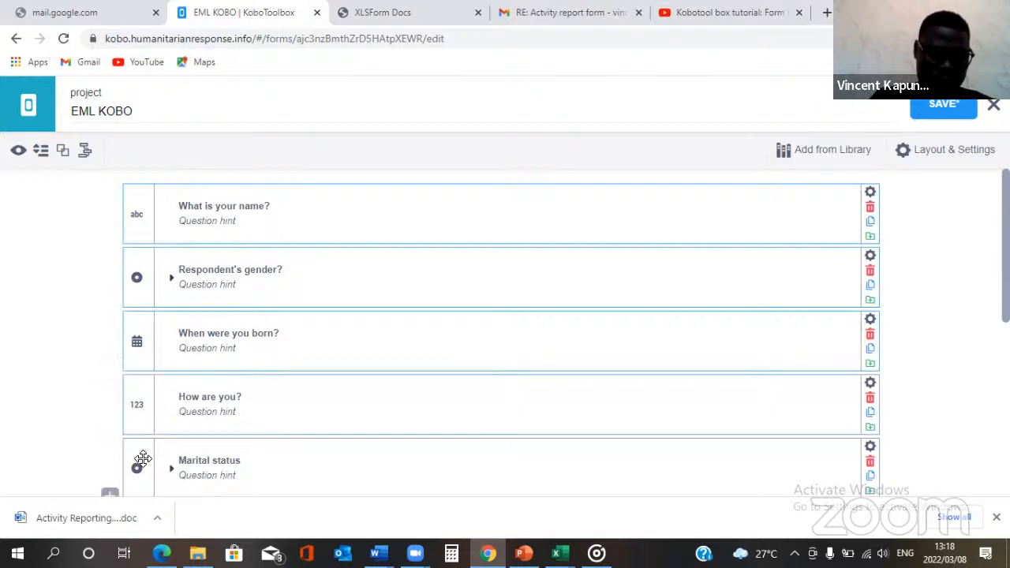
pyautogui.scroll(-1, 143, 459)
pyautogui.scroll(1, 142, 458)
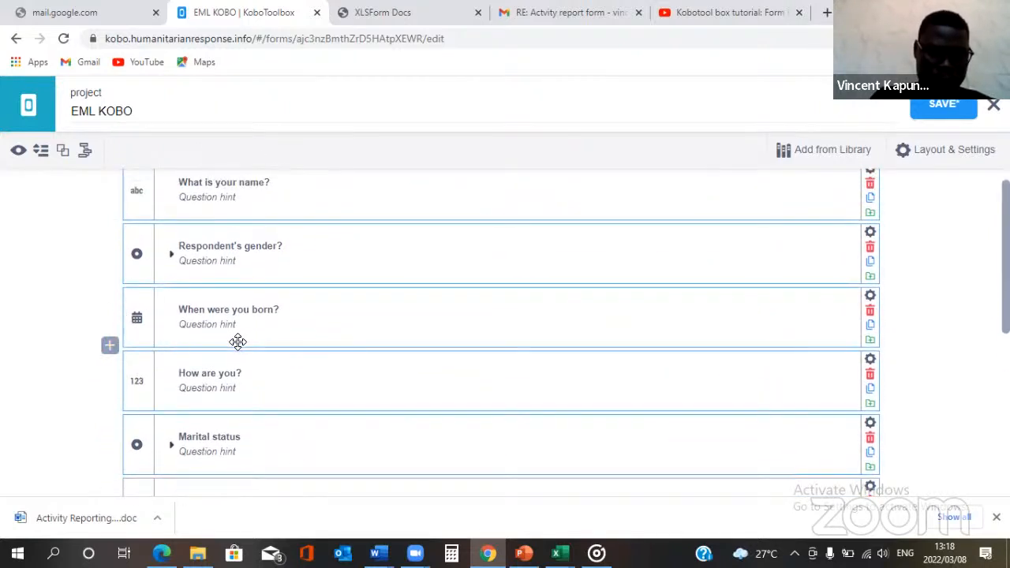
pyautogui.scroll(-1, 198, 373)
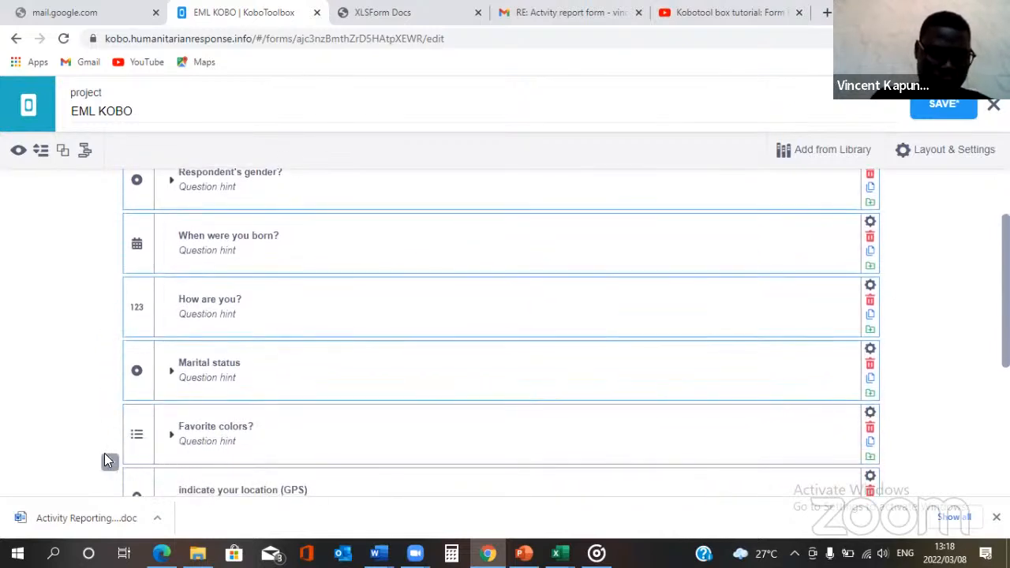
pyautogui.click(63, 152)
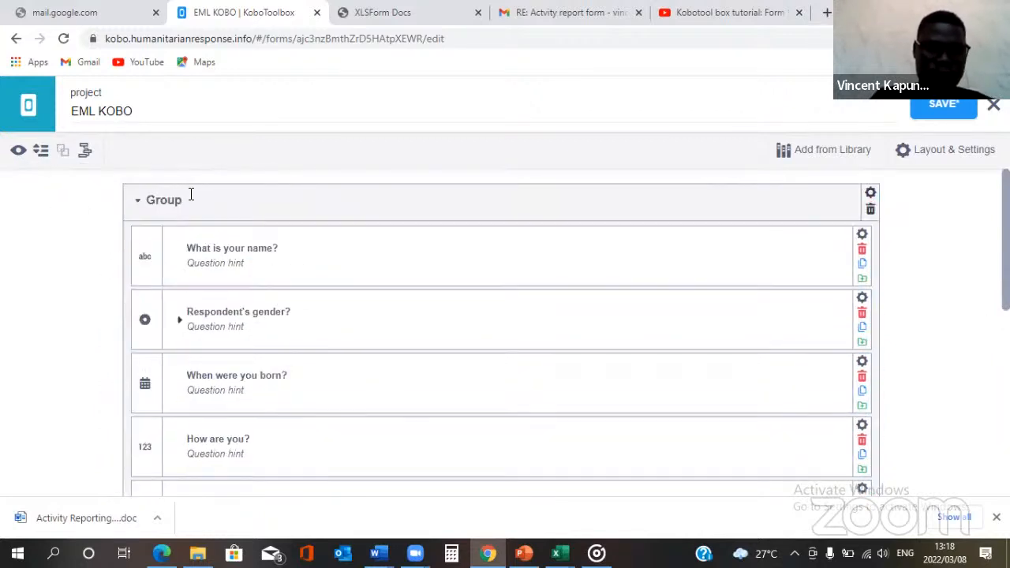
# Step: Name the new question group "Demographics"
pyautogui.click(193, 199)
pyautogui.write('B')
pyautogui.write('emographics')
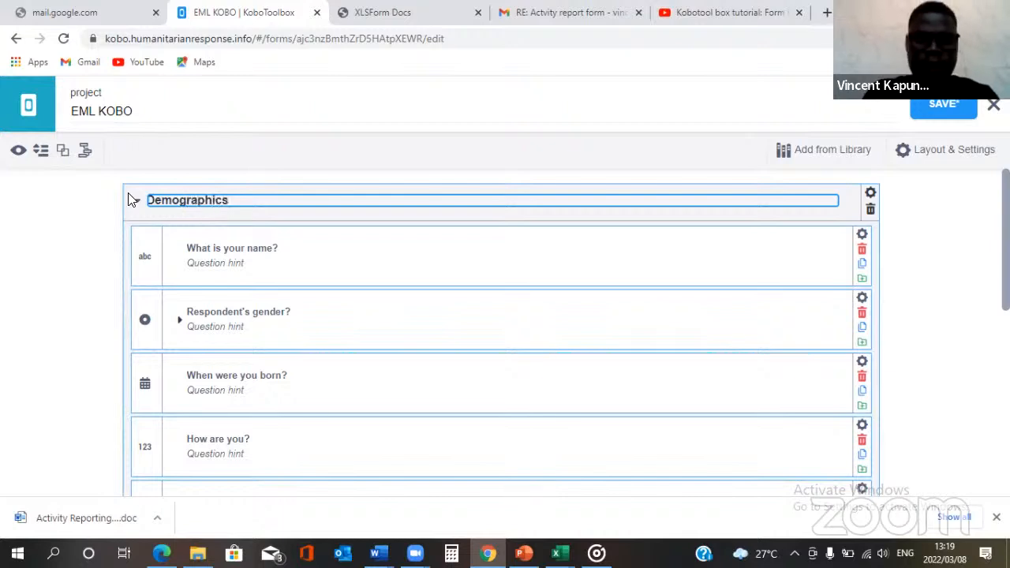
pyautogui.click(96, 244)
# Step: Collapse and re-expand the Demographics group, and view its deletion options without deleting or ungrouping anything
pyautogui.click(138, 203)
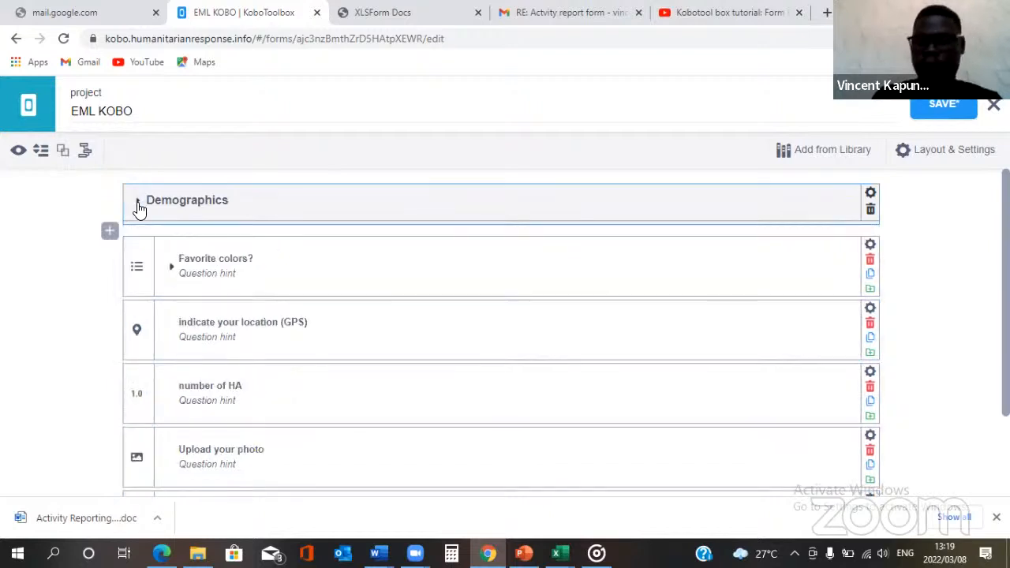
pyautogui.click(138, 202)
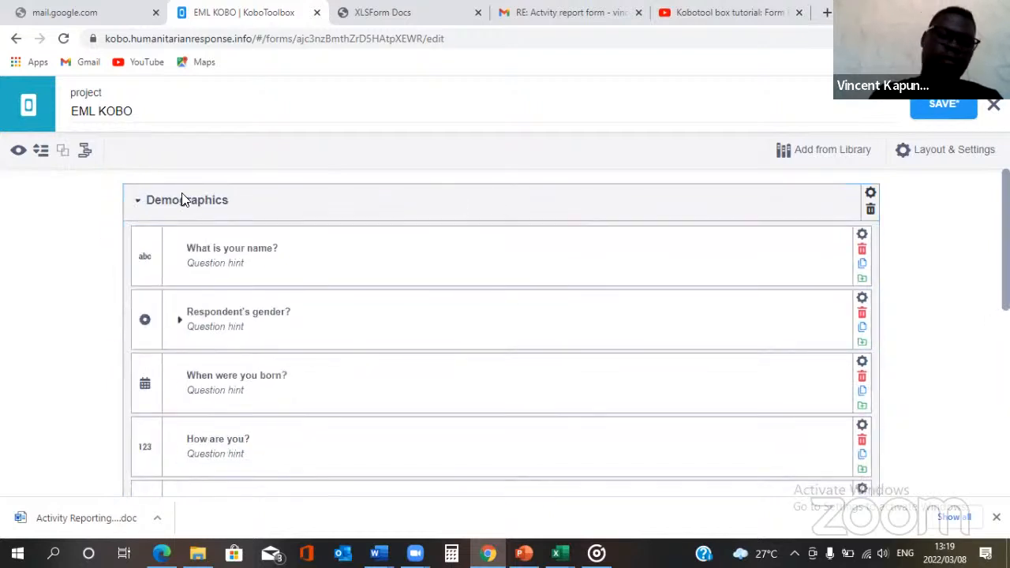
pyautogui.click(870, 210)
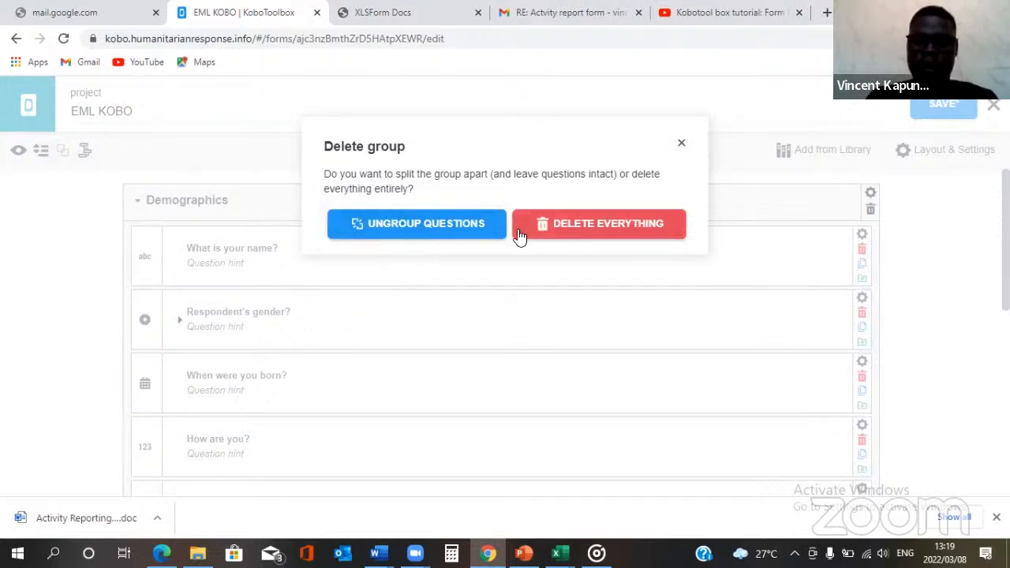
pyautogui.click(682, 146)
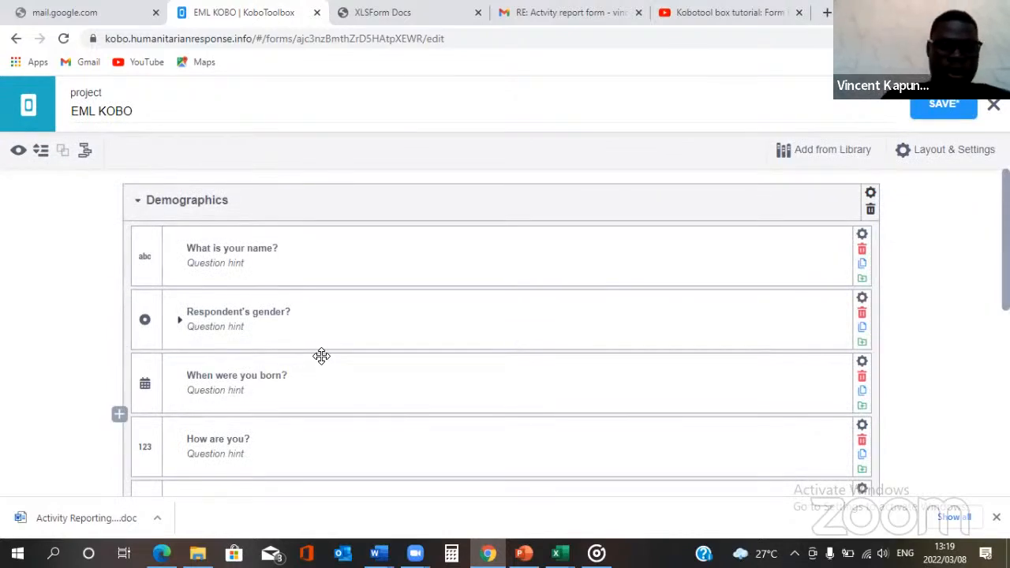
# Step: Add a Number question titled "Respondent's Age" below "When were you born?" in the Demographics group
pyautogui.scroll(-2, 321, 355)
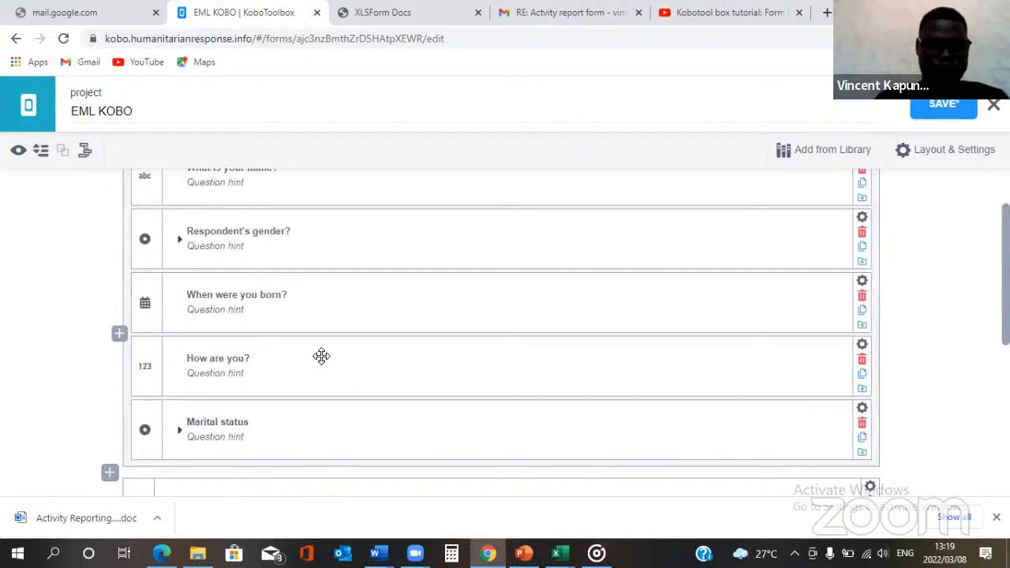
pyautogui.scroll(-1, 321, 356)
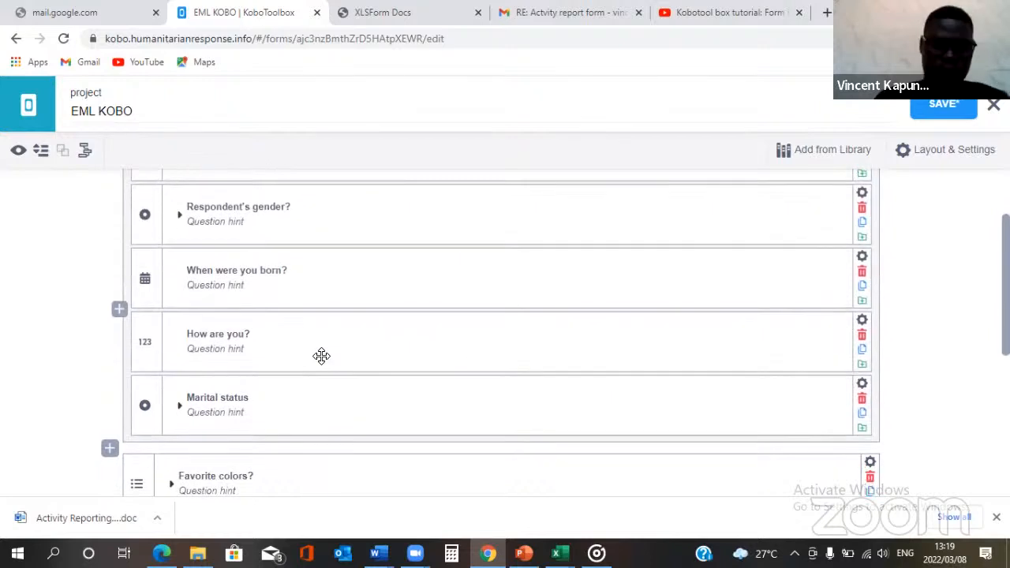
pyautogui.scroll(-1, 321, 355)
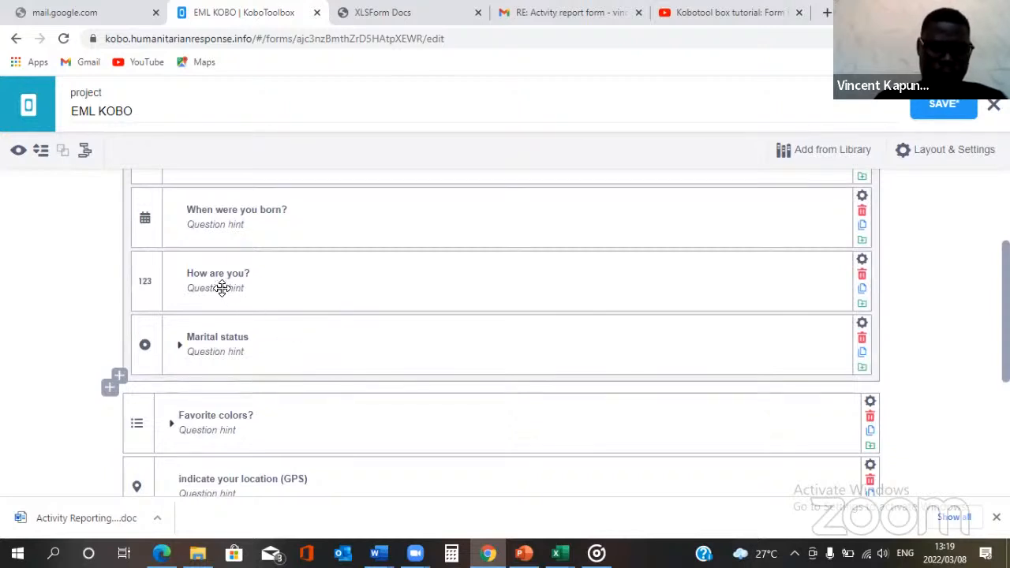
pyautogui.scroll(-1, 222, 288)
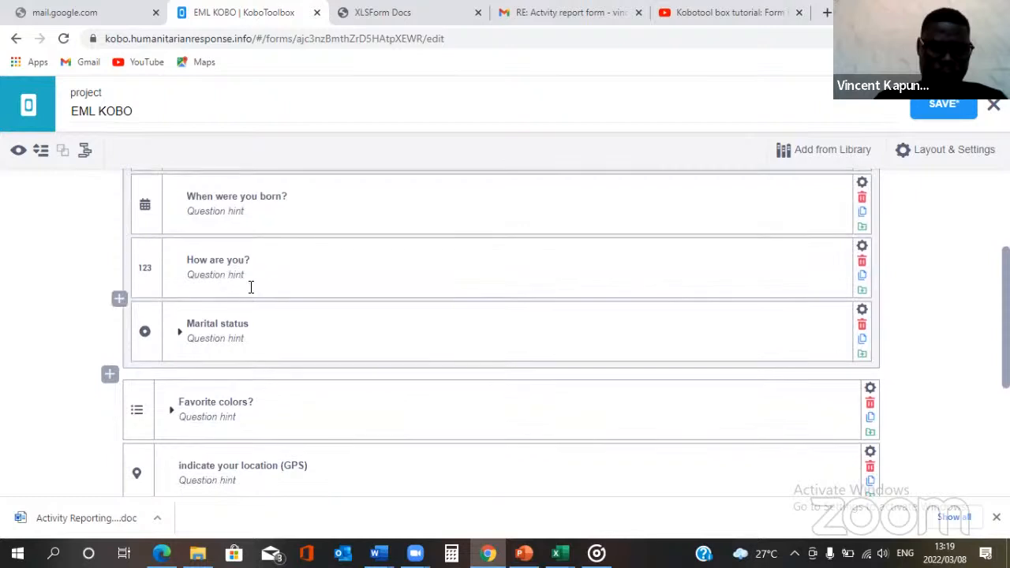
pyautogui.press('Return')
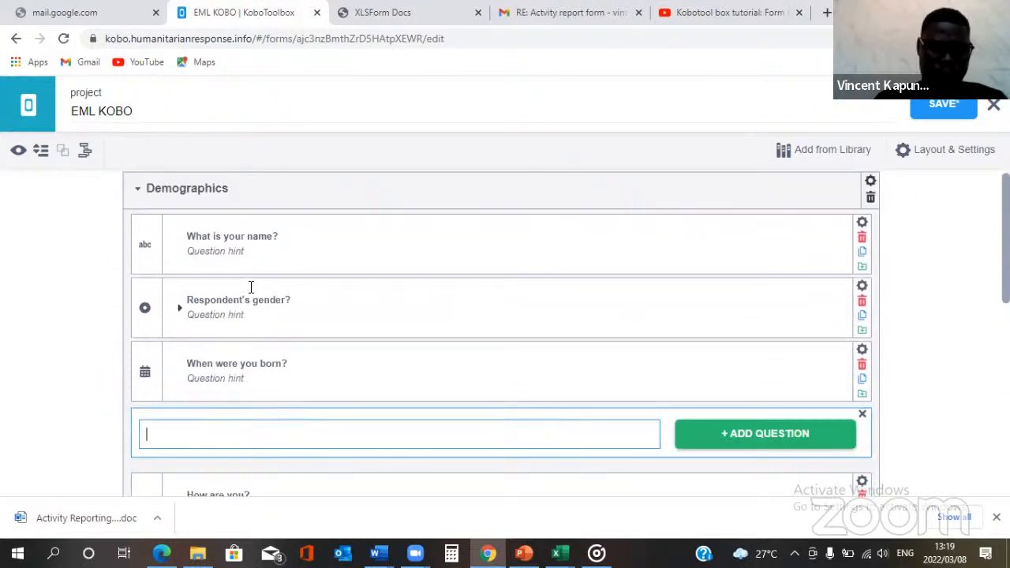
pyautogui.write('Redpondents')
pyautogui.press('BackSpace')
pyautogui.write("'s")
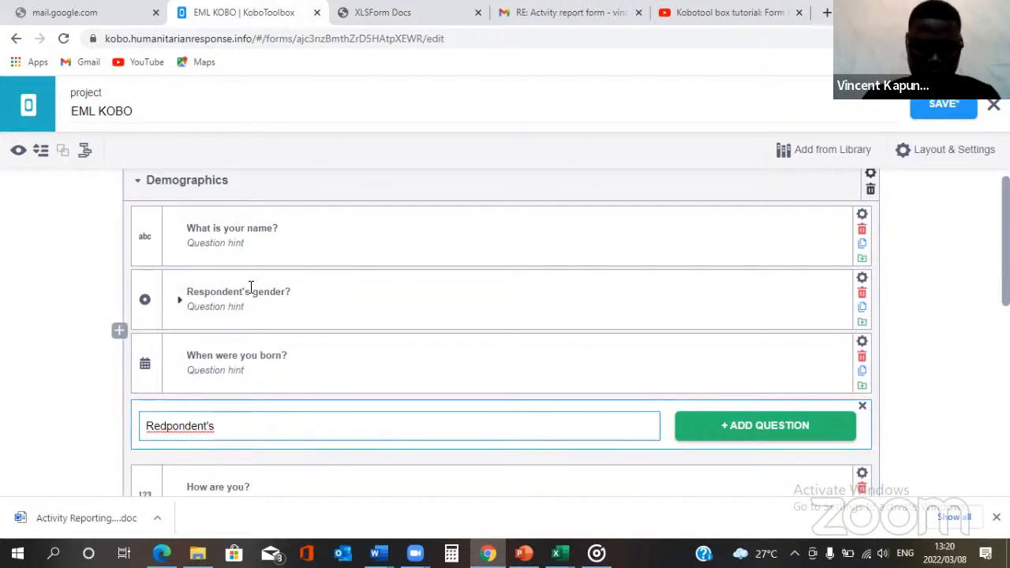
pyautogui.write(' Age')
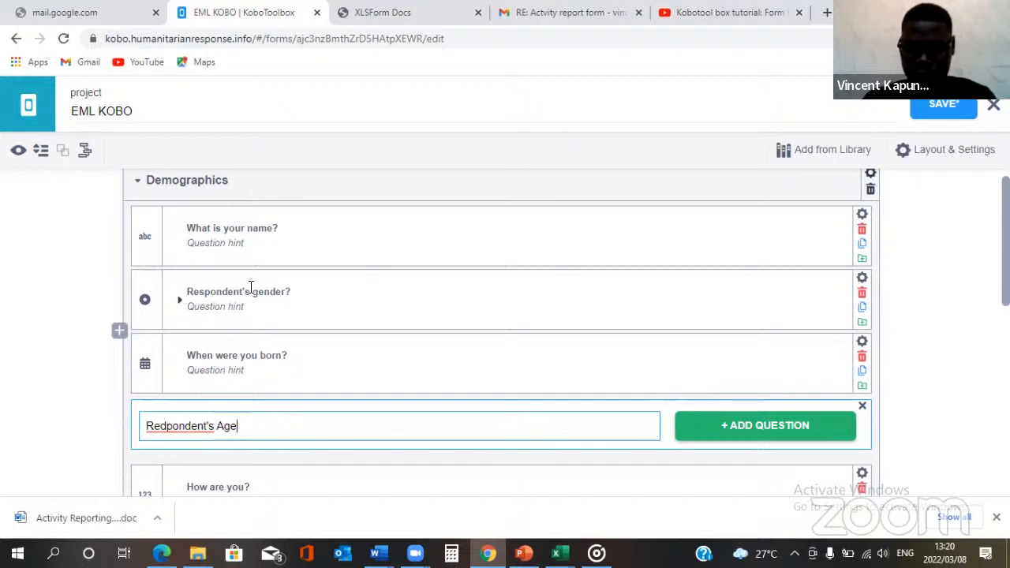
pyautogui.rightClick(196, 426)
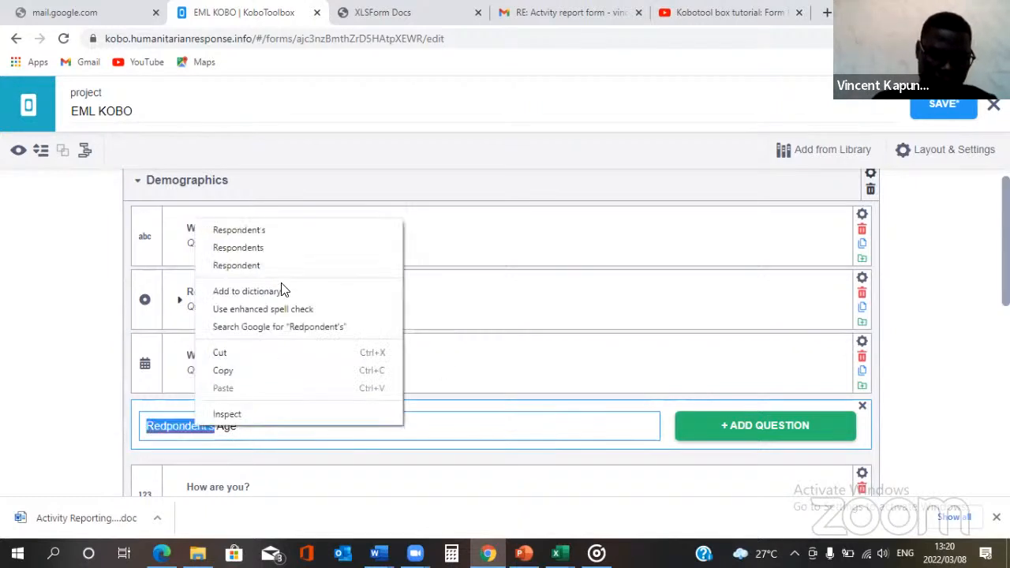
pyautogui.click(252, 228)
pyautogui.click(750, 424)
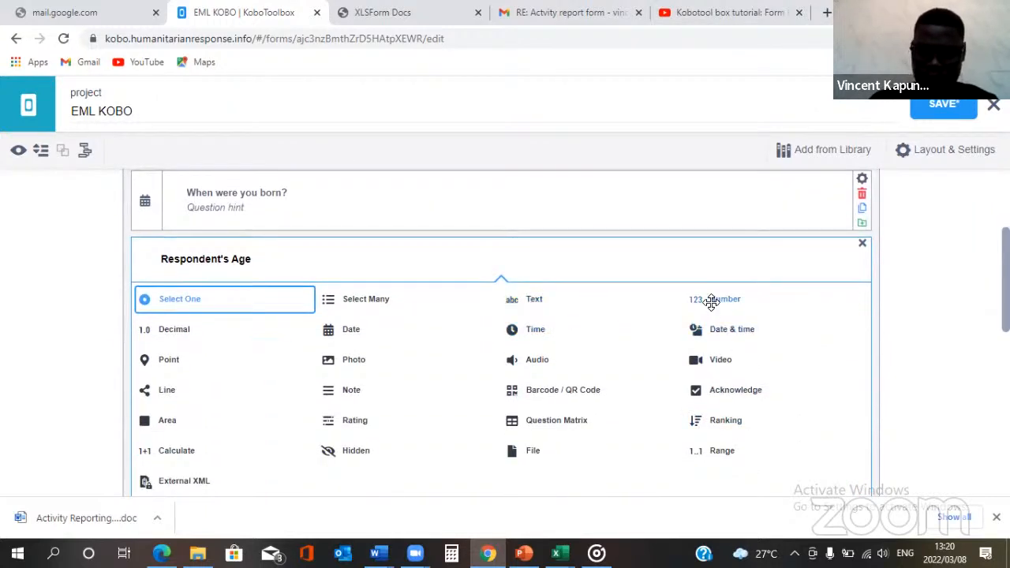
pyautogui.click(710, 300)
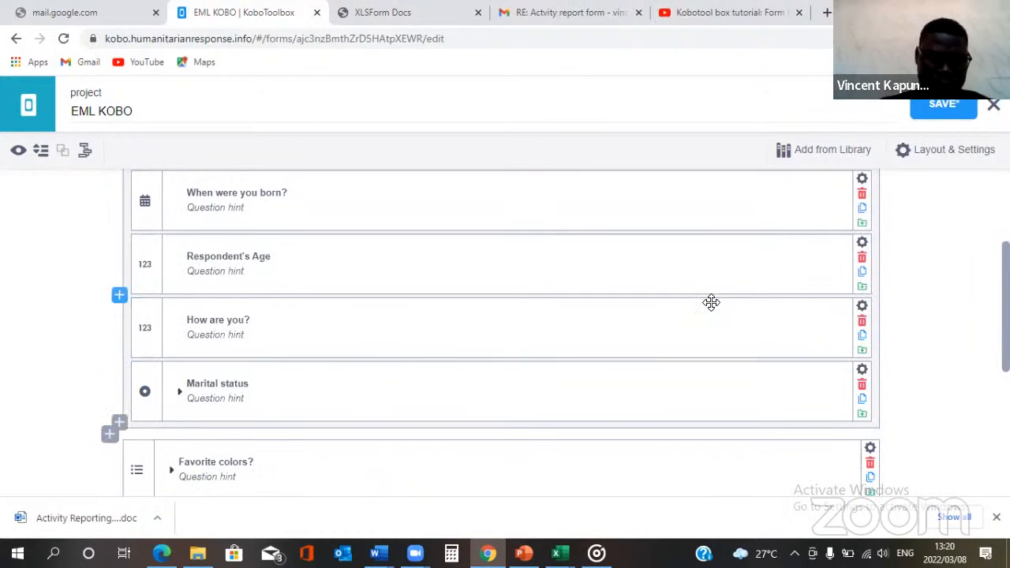
# Step: Start a new validation condition on the "Respondent's Age" question in the Demographics group
pyautogui.scroll(1, 711, 303)
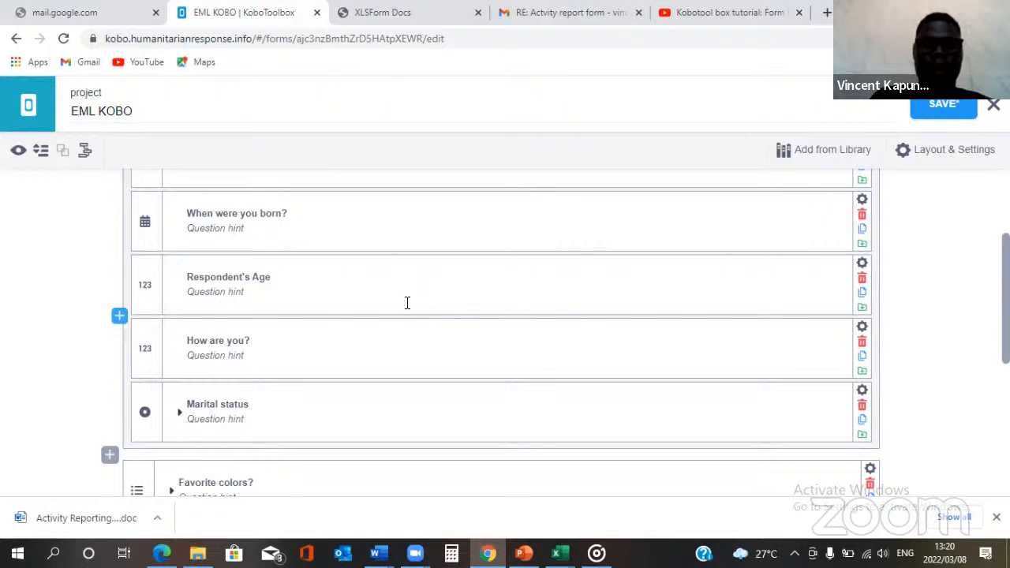
pyautogui.click(284, 279)
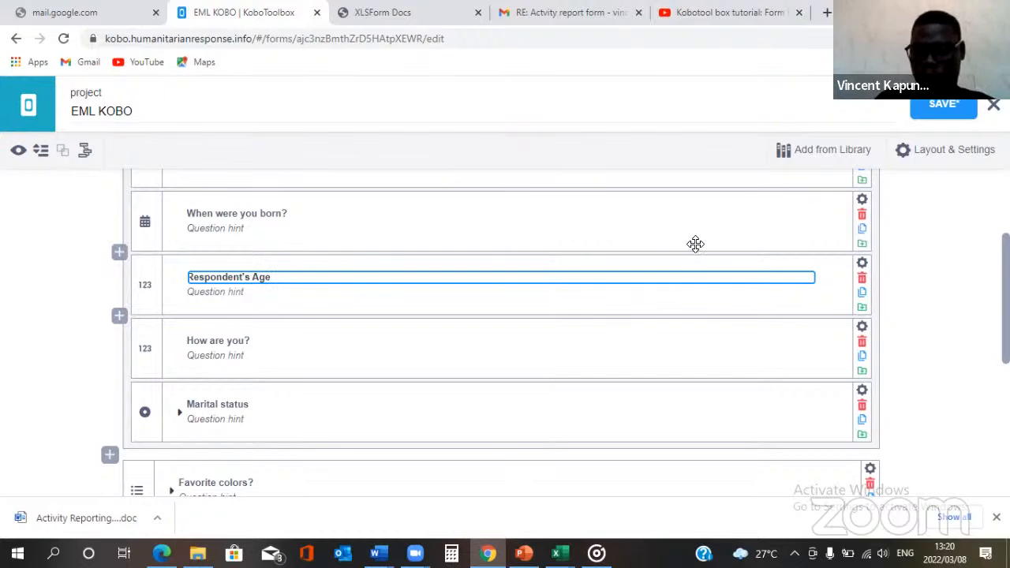
pyautogui.click(861, 268)
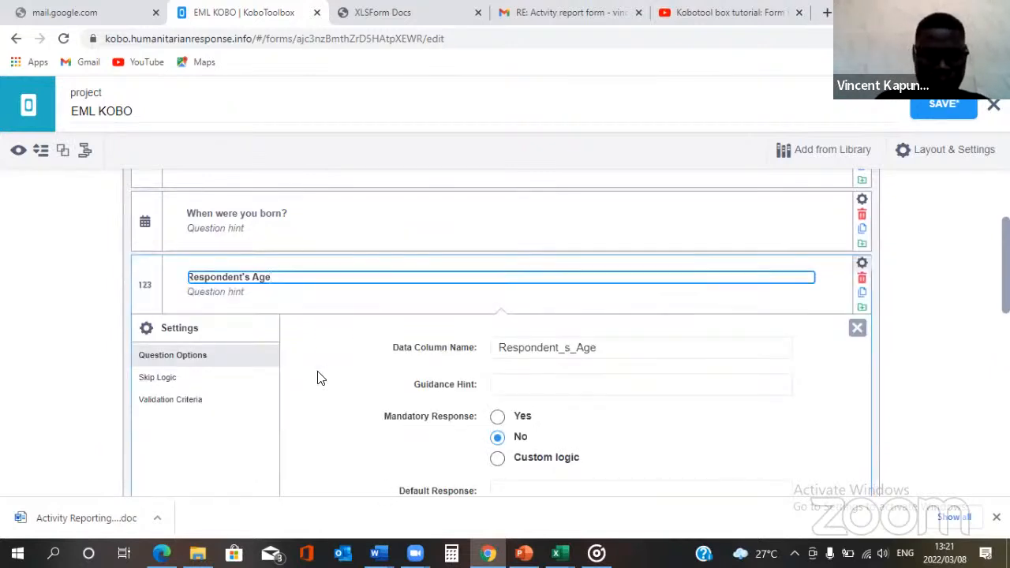
pyautogui.click(175, 410)
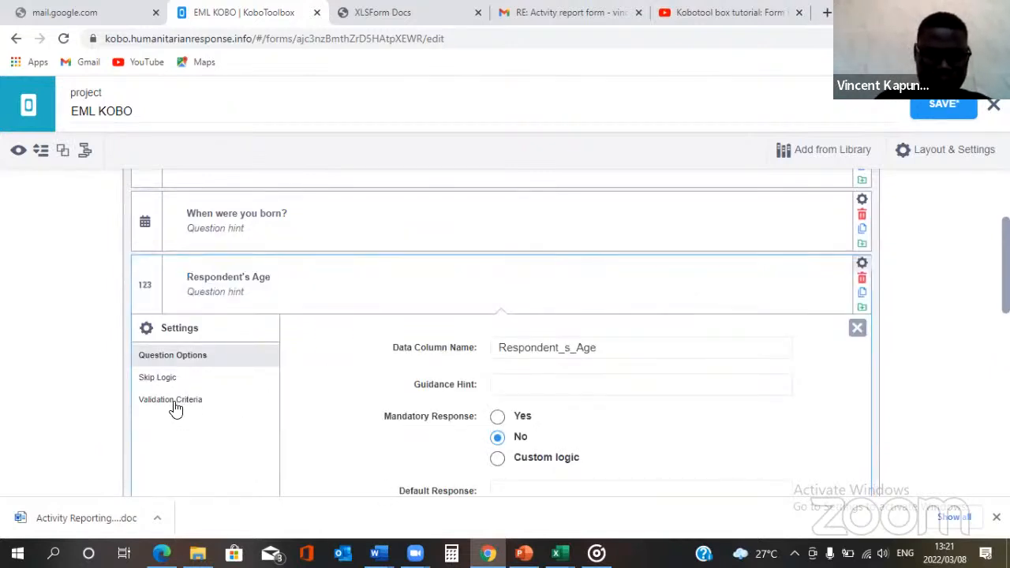
pyautogui.click(175, 409)
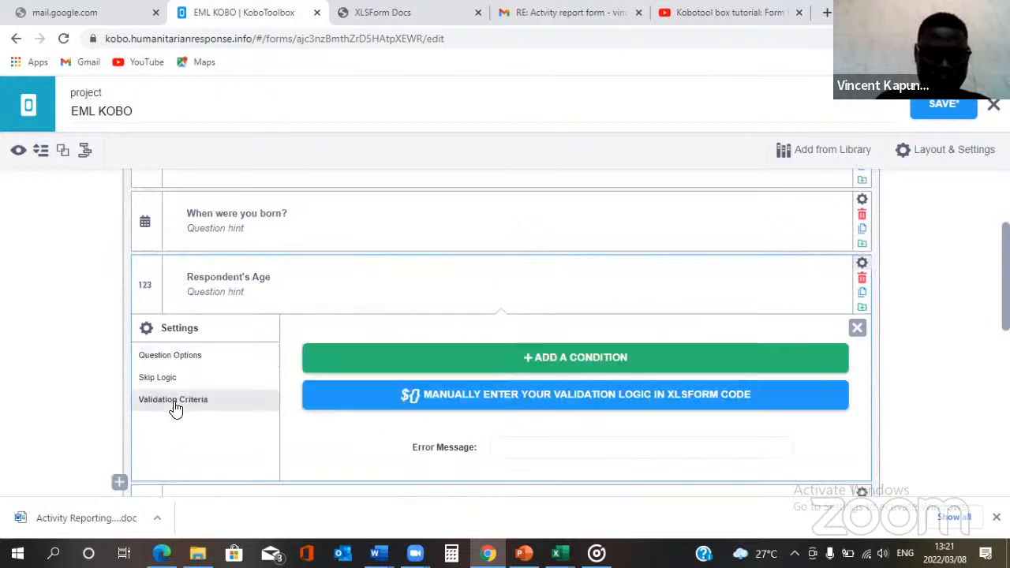
pyautogui.click(519, 356)
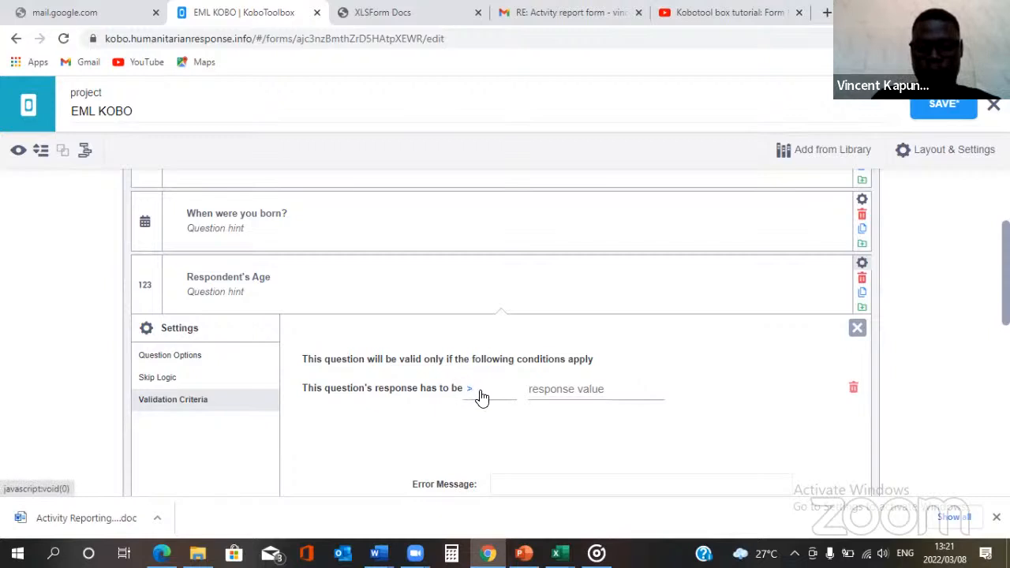
# Step: Set the age condition so the response has to be greater than or equal to 15
pyautogui.click(530, 388)
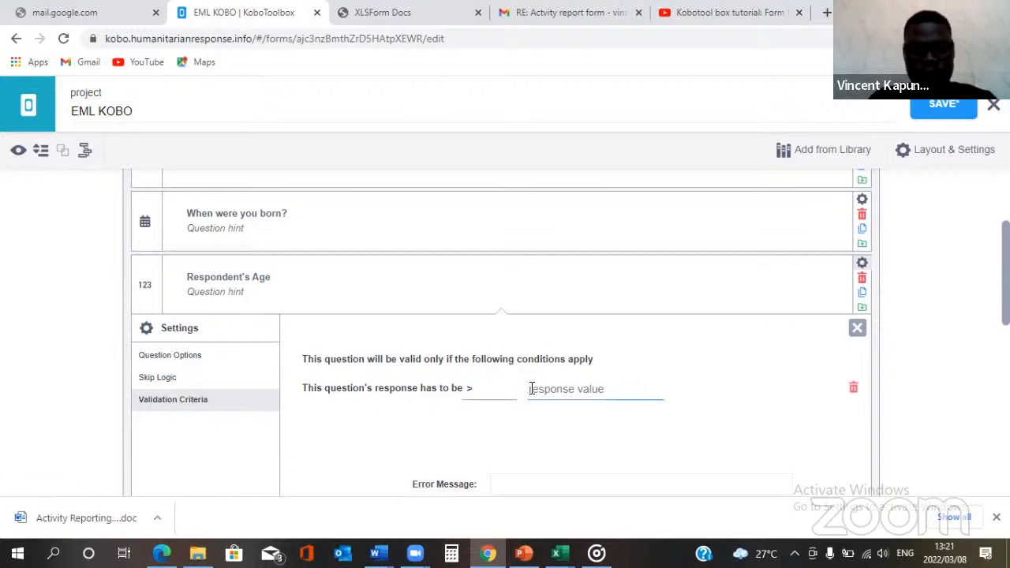
pyautogui.write('14')
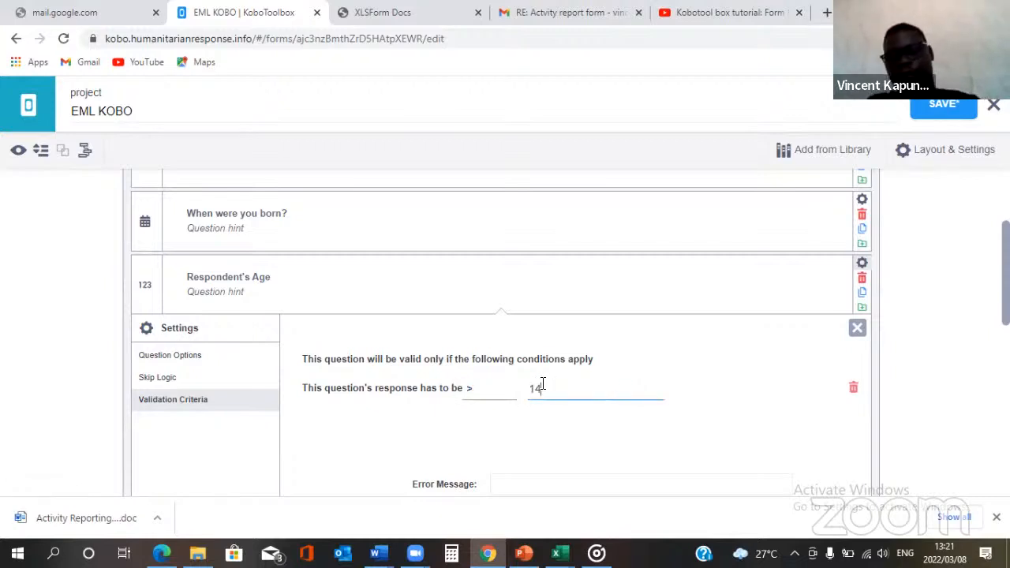
pyautogui.press('BackSpace')
pyautogui.write('5')
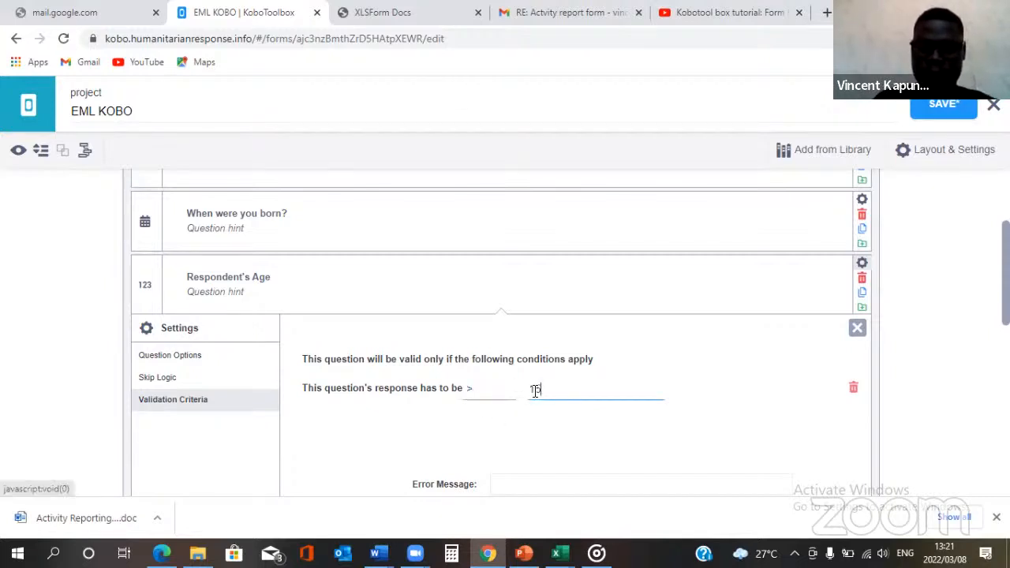
pyautogui.click(475, 399)
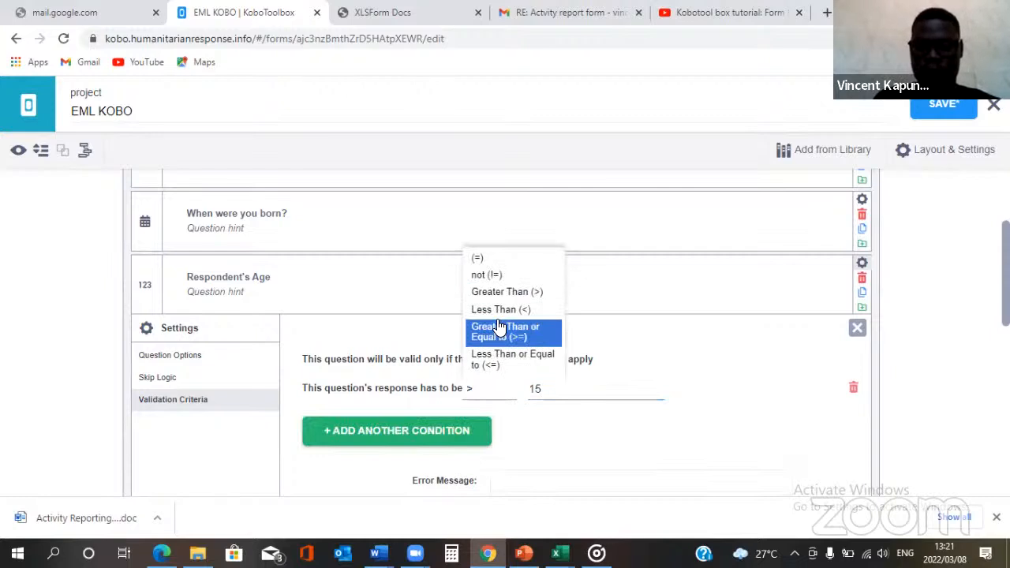
pyautogui.click(498, 326)
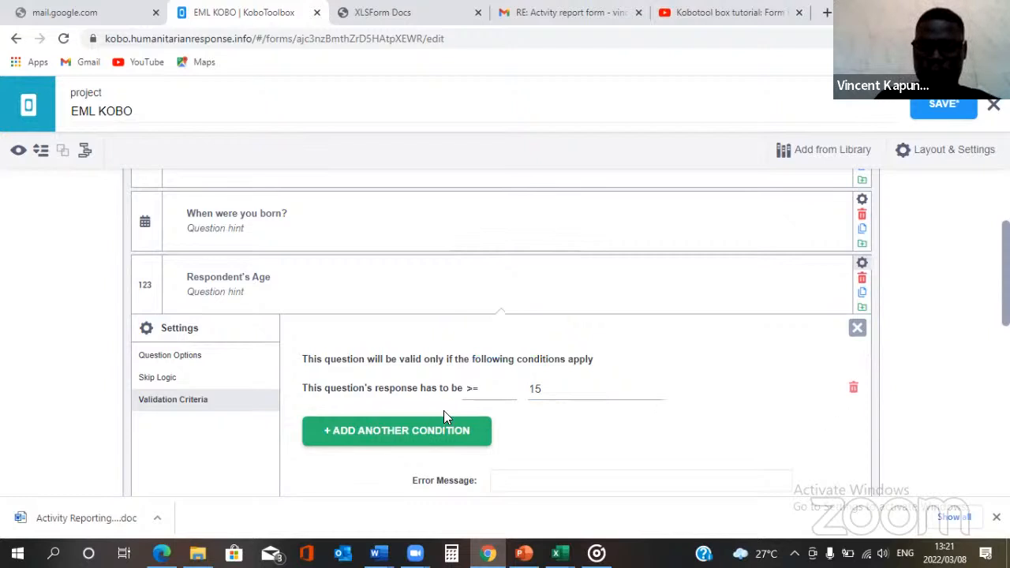
# Step: Add a second age condition requiring the response to be less than or equal to 59
pyautogui.click(383, 430)
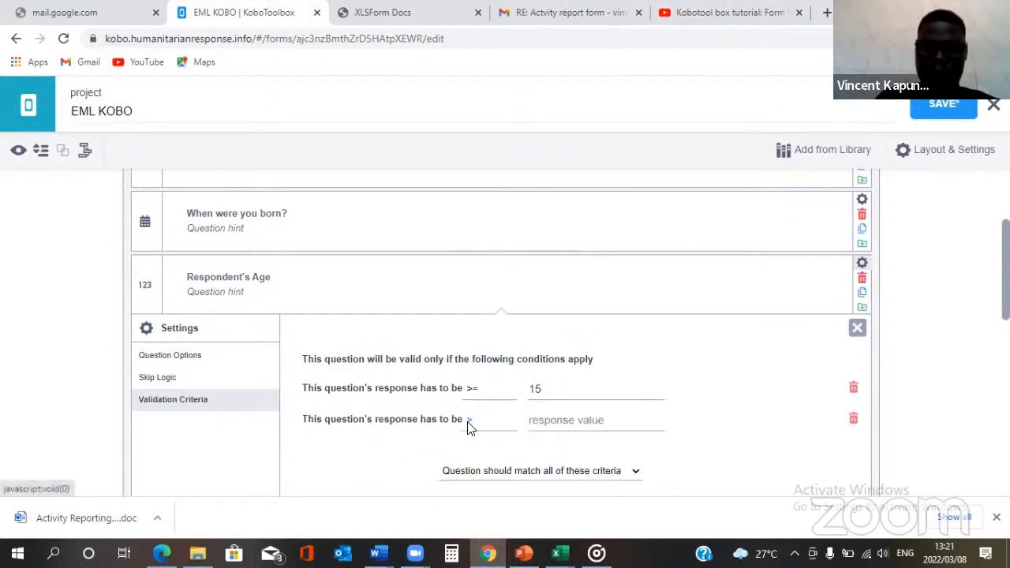
pyautogui.click(470, 426)
pyautogui.click(505, 393)
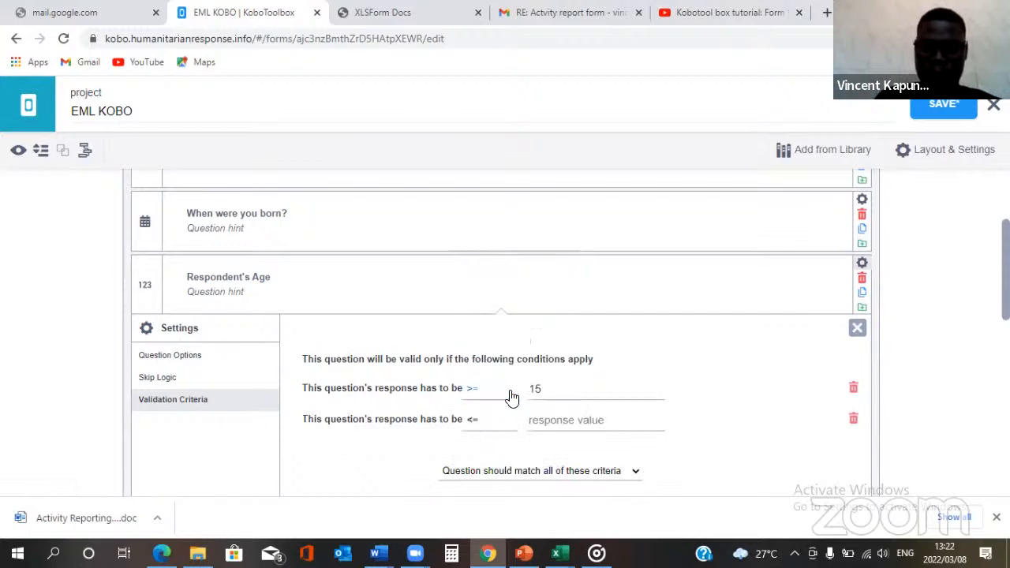
pyautogui.click(598, 418)
pyautogui.write('69')
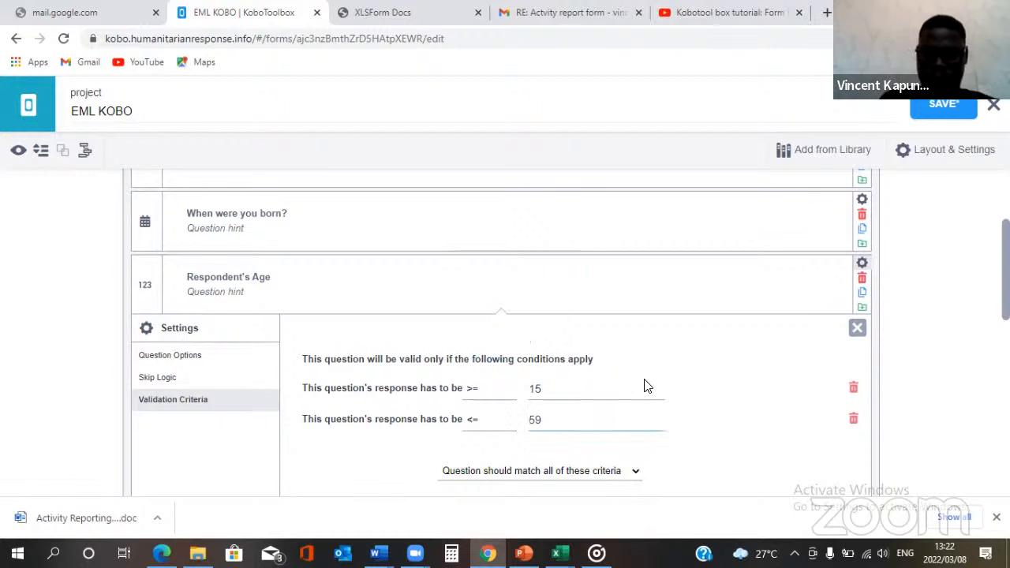
# Step: View the options for matching all or any of the age criteria without changing the selection
pyautogui.scroll(-1, 644, 386)
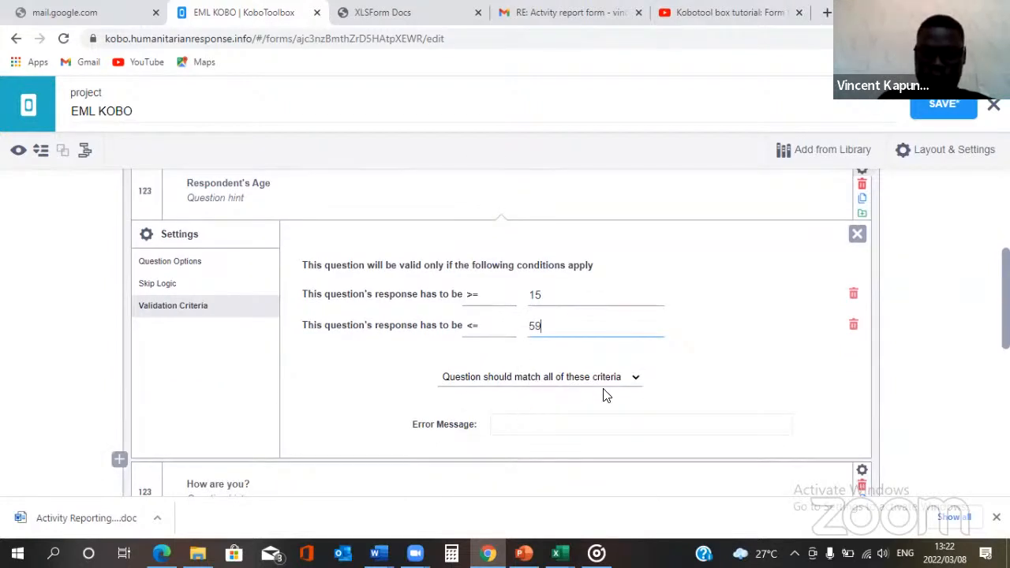
pyautogui.click(525, 385)
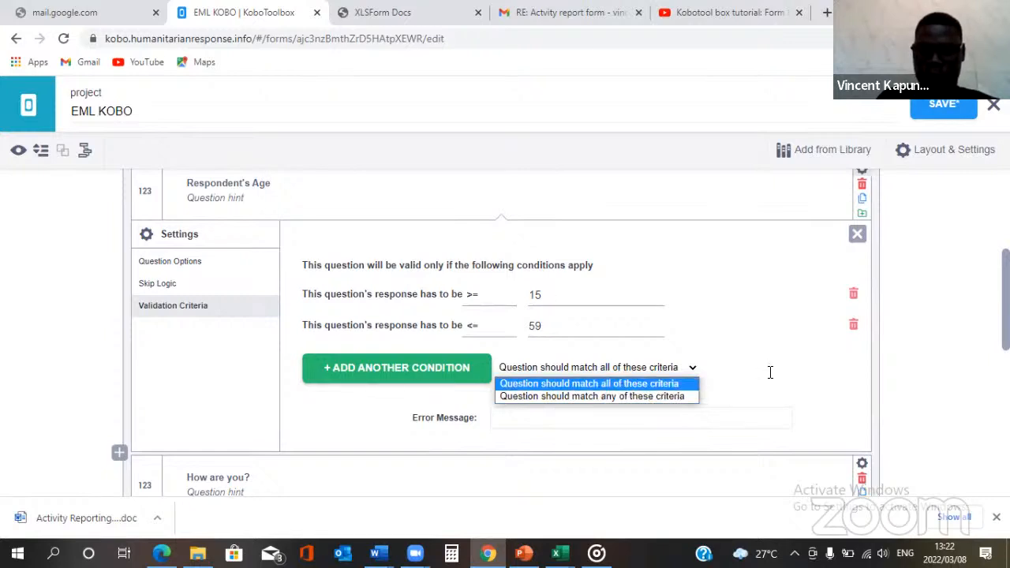
pyautogui.click(817, 387)
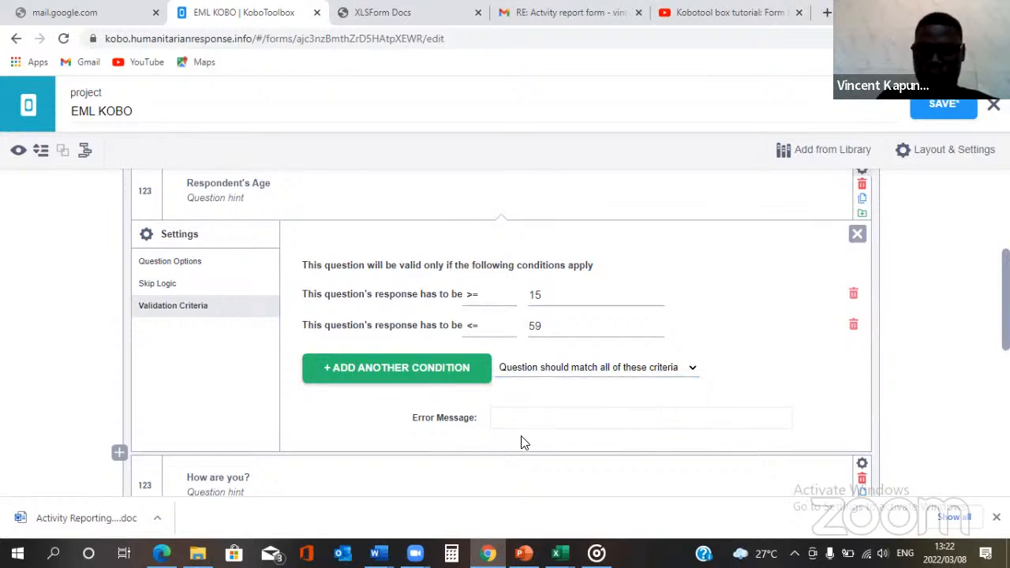
# Step: Set the age validation's error message to "participant below or above the required age" and close the question's settings
pyautogui.click(520, 436)
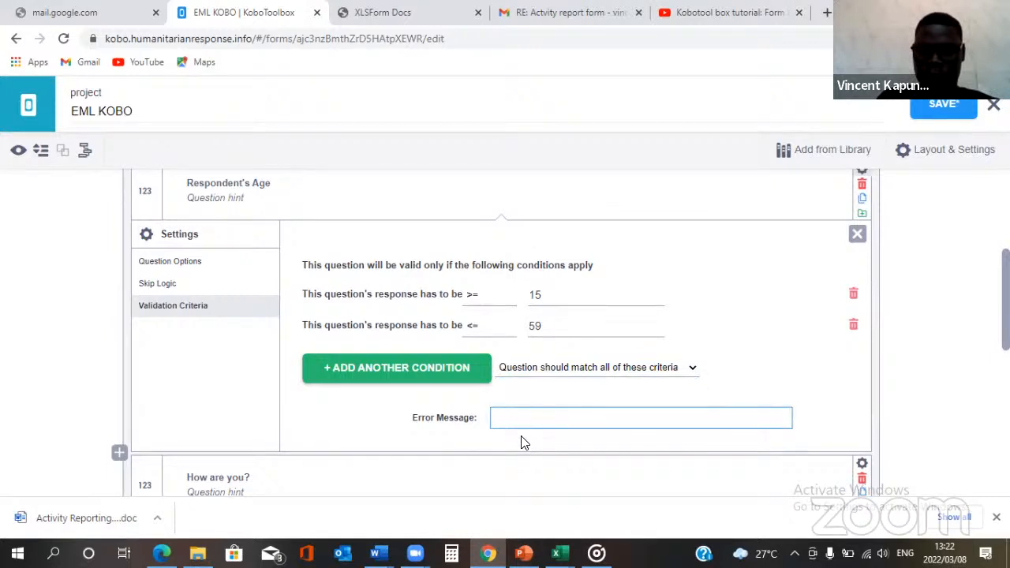
pyautogui.write('part')
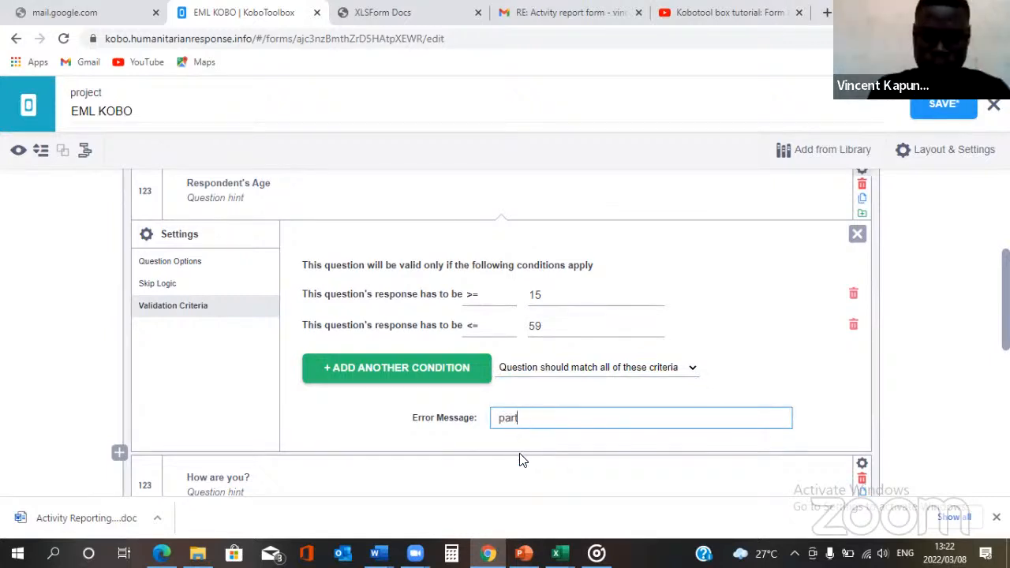
pyautogui.write('ic')
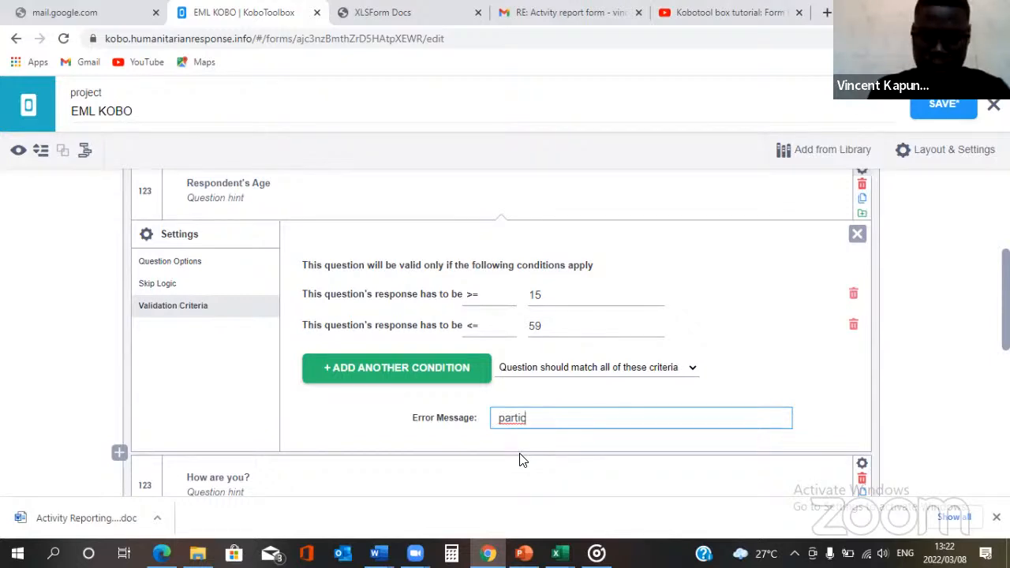
pyautogui.write('ipant')
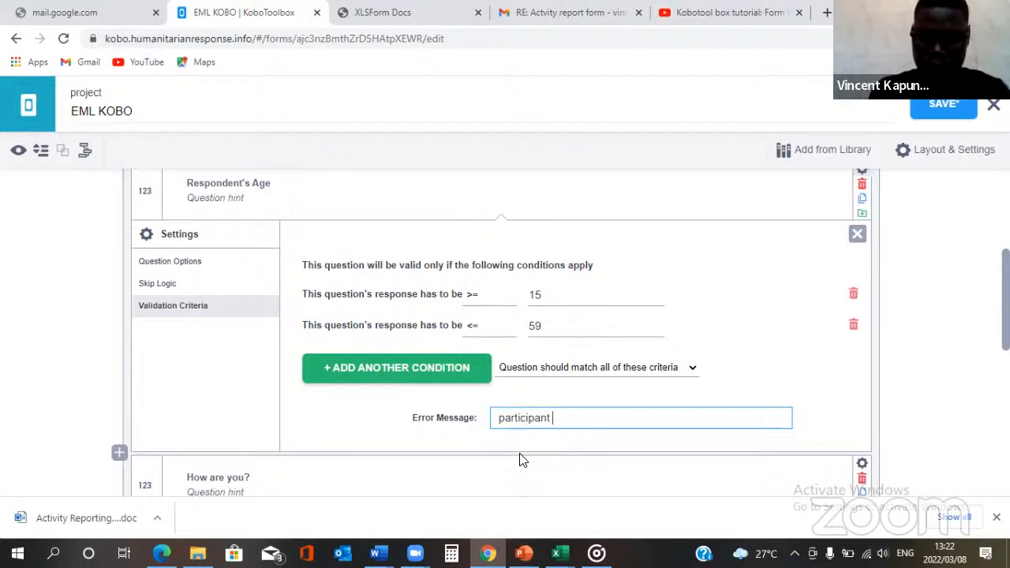
pyautogui.write(' beloe')
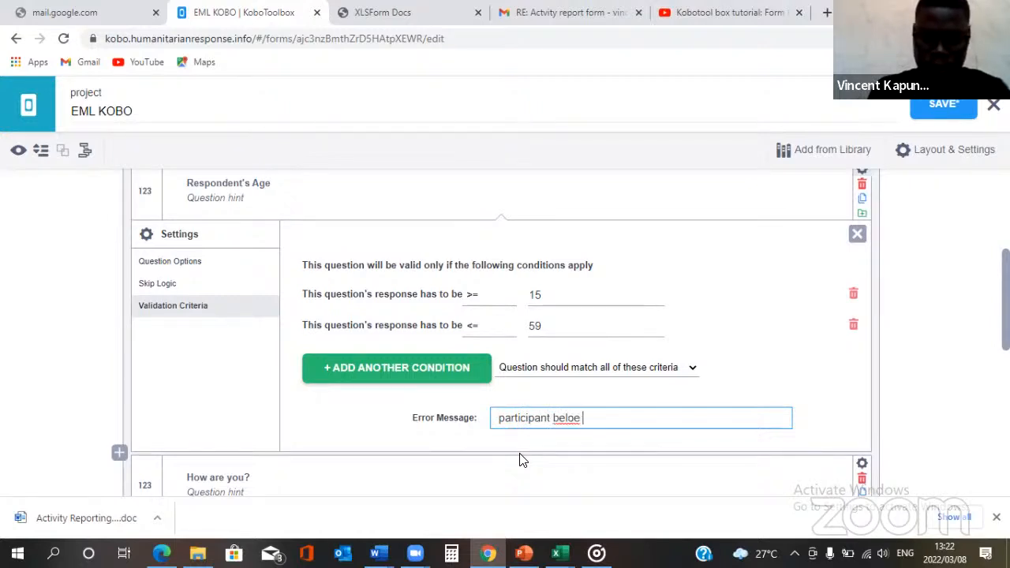
pyautogui.write(' or ab')
pyautogui.press('BackSpace')
pyautogui.press('BackSpace')
pyautogui.write('avob')
pyautogui.press('BackSpace')
pyautogui.press('BackSpace')
pyautogui.press('BackSpace')
pyautogui.press('BackSpace')
pyautogui.press('BackSpace')
pyautogui.press('BackSpace')
pyautogui.press('BackSpace')
pyautogui.press('BackSpace')
pyautogui.press('BackSpace')
pyautogui.press('BackSpace')
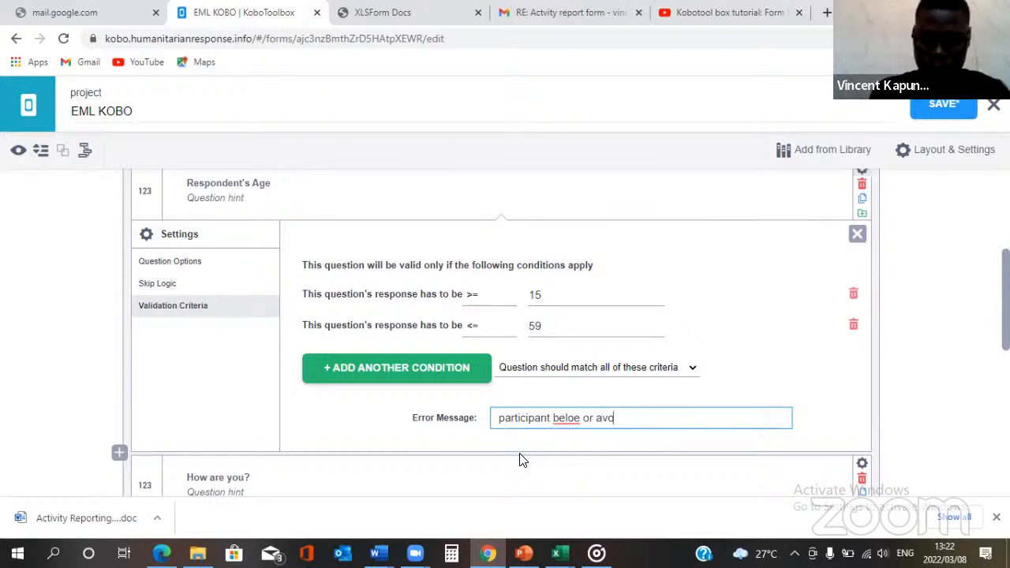
pyautogui.write('ow ')
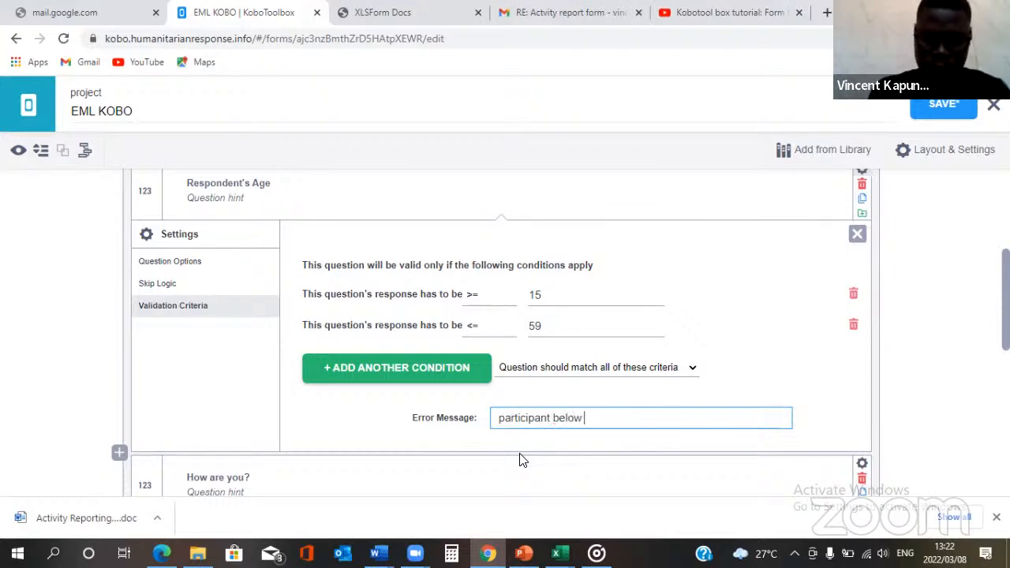
pyautogui.write('or above the')
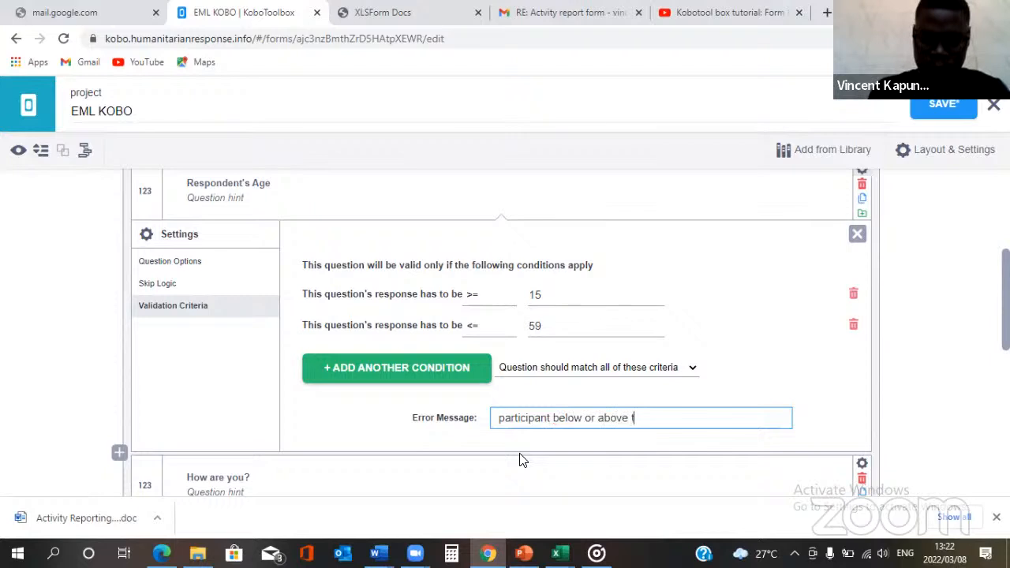
pyautogui.write('quired age')
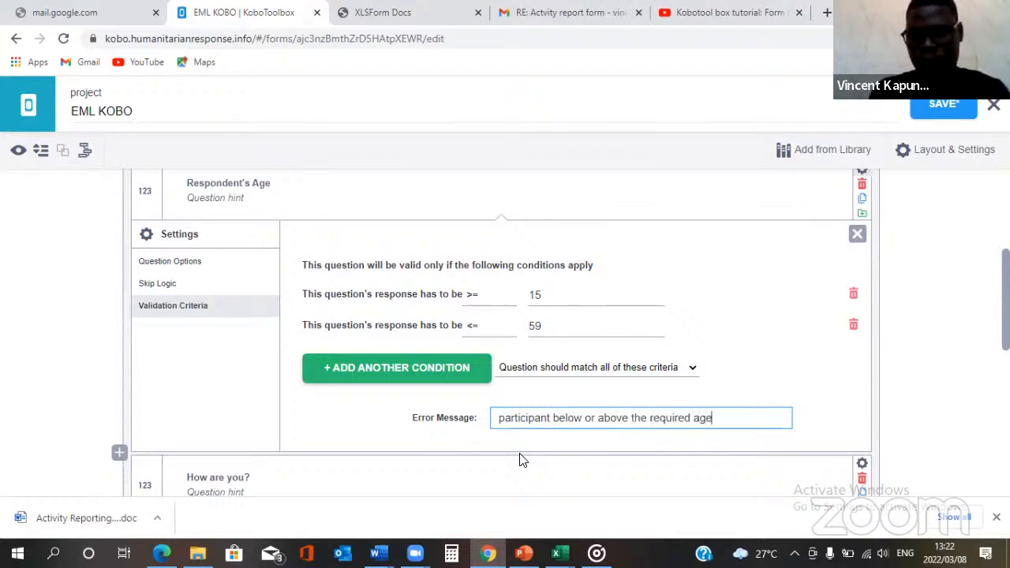
pyautogui.scroll(-2, 519, 460)
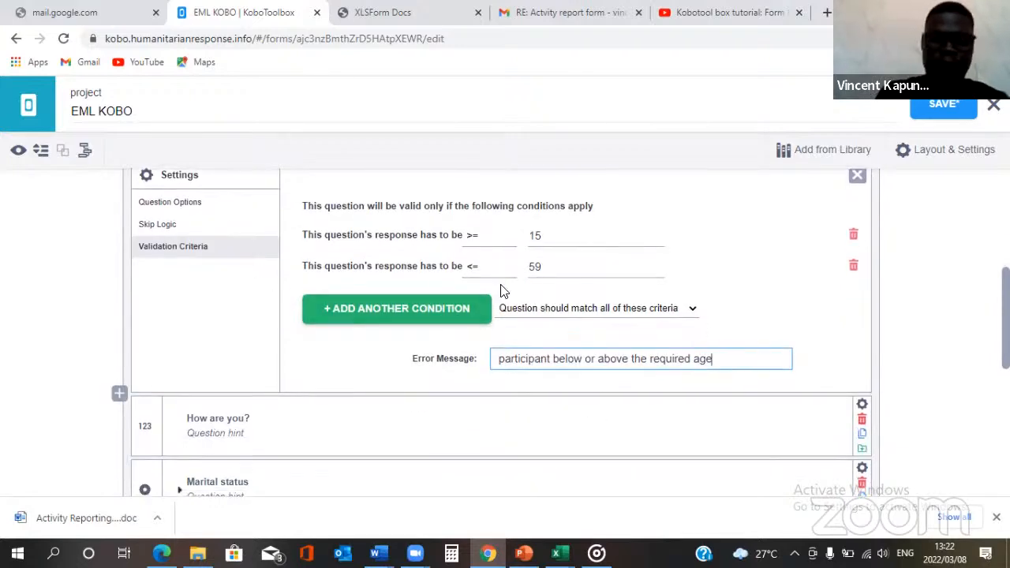
pyautogui.scroll(3, 859, 281)
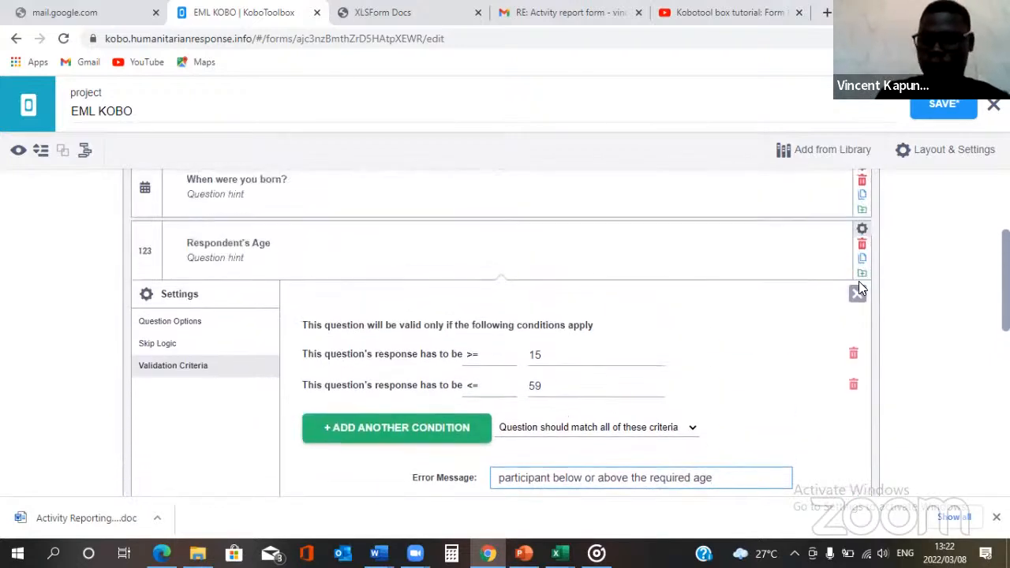
pyautogui.click(861, 230)
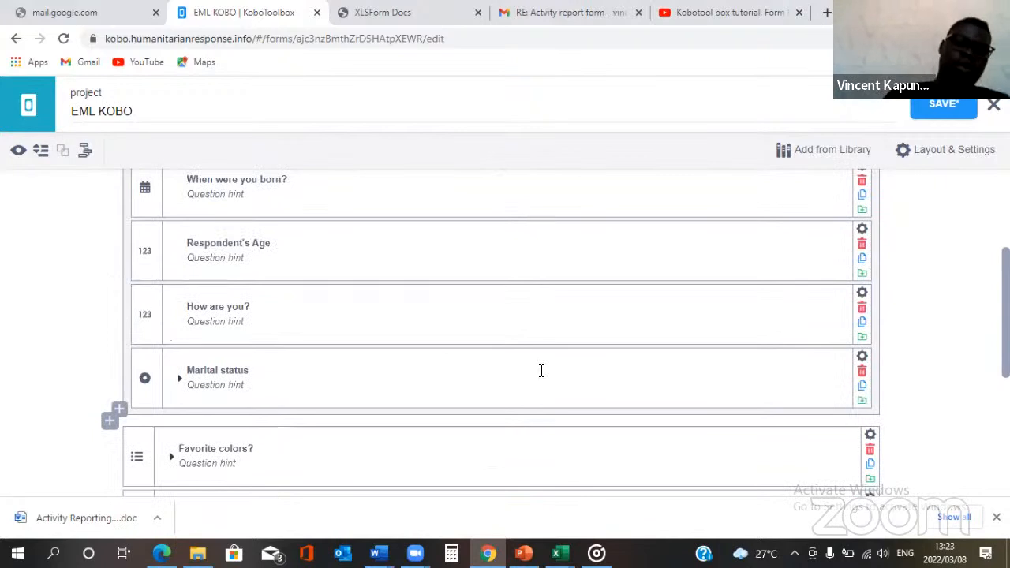
# Step: Add a validation condition to the number of HA question requiring the response to be greater than or equal to 0
pyautogui.scroll(-4, 539, 370)
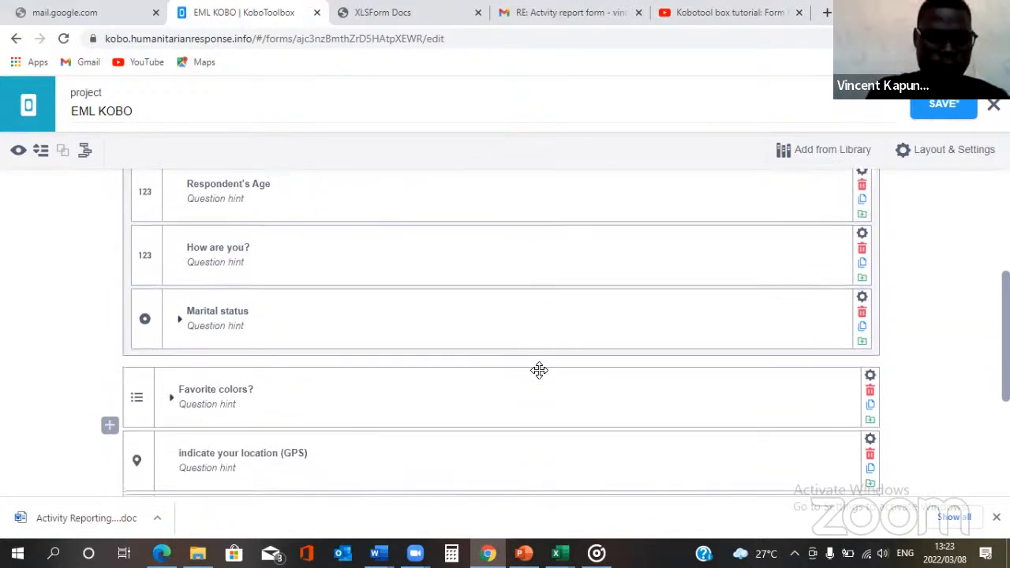
pyautogui.scroll(2, 144, 350)
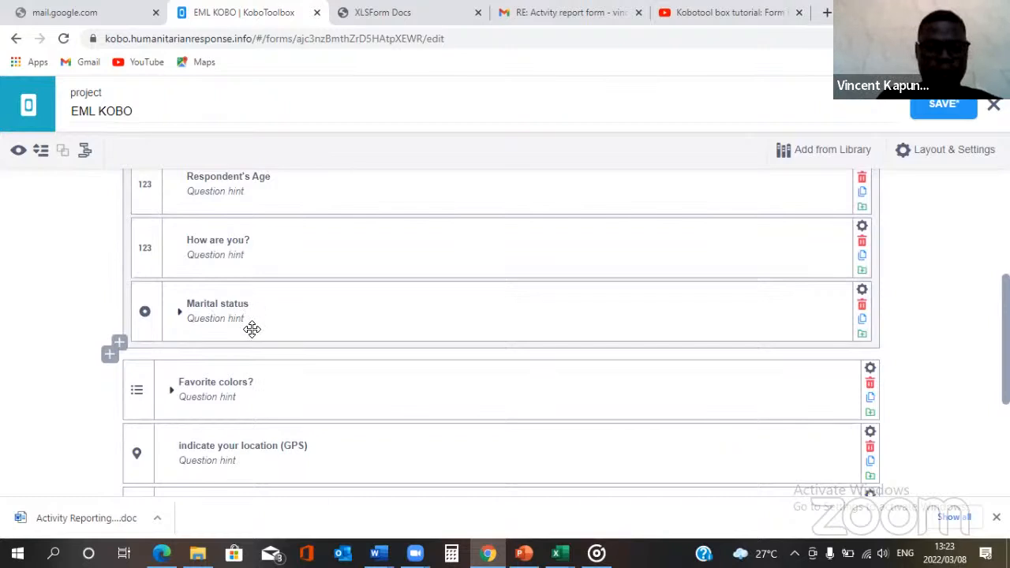
pyautogui.scroll(-2, 252, 329)
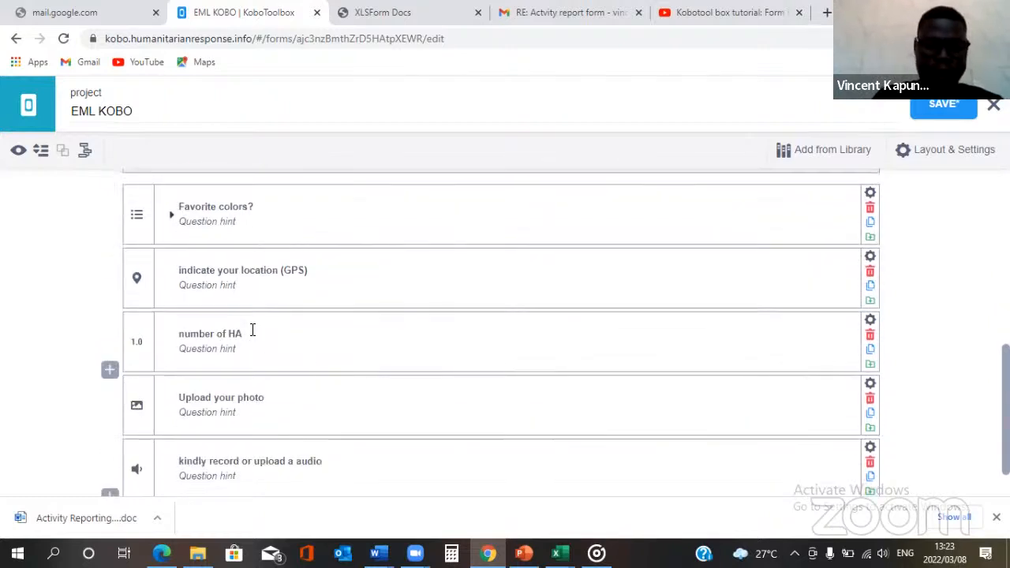
pyautogui.scroll(-1, 251, 329)
pyautogui.scroll(2, 252, 329)
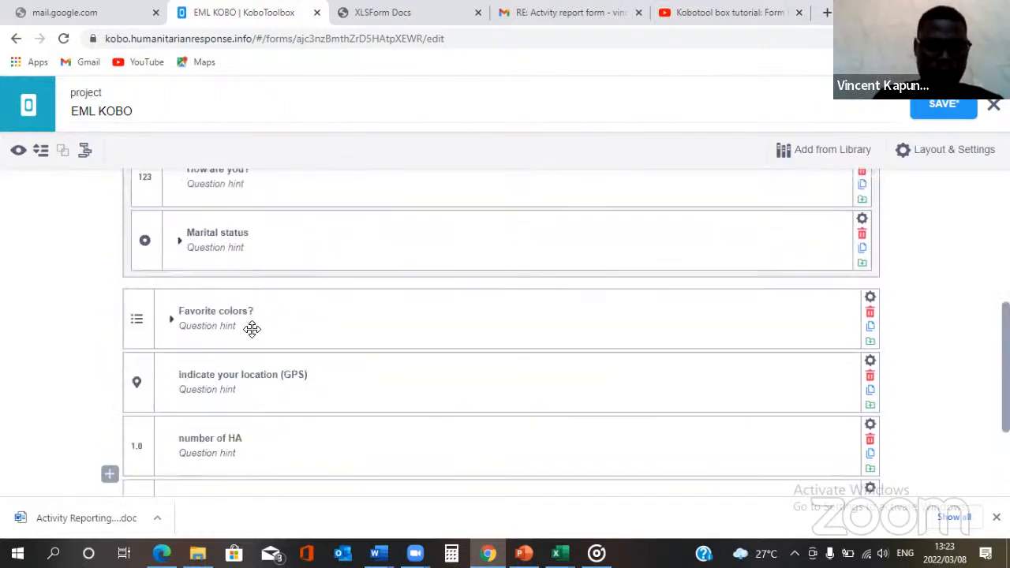
pyautogui.scroll(-2, 251, 329)
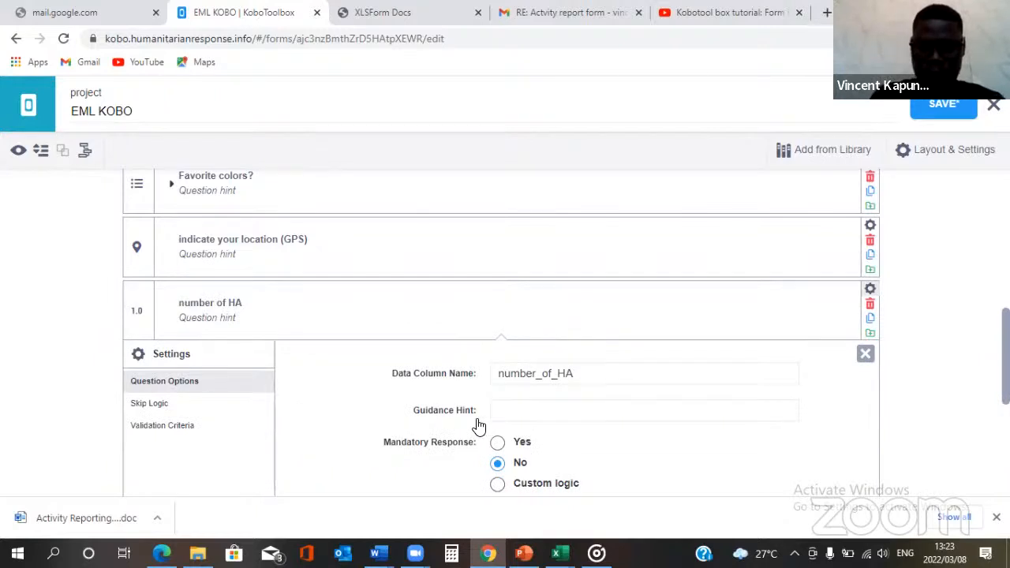
pyautogui.click(162, 425)
pyautogui.click(483, 414)
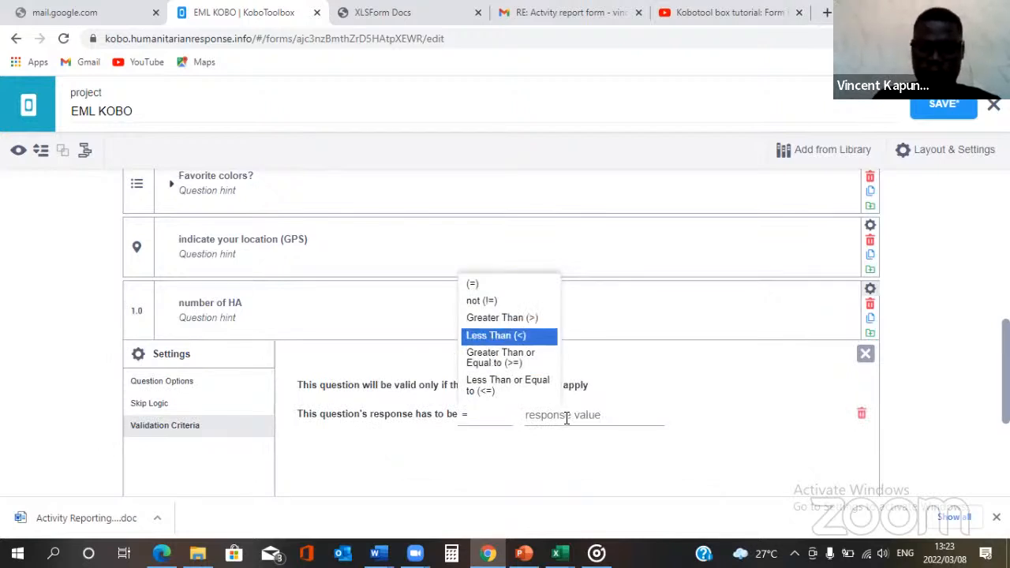
pyautogui.click(505, 358)
pyautogui.click(565, 415)
pyautogui.write('0')
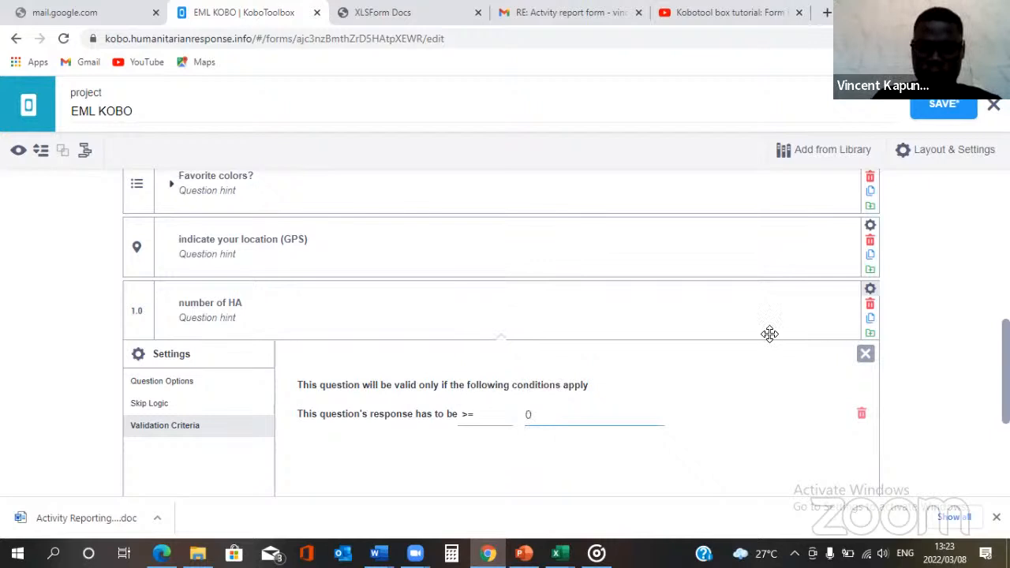
pyautogui.click(939, 352)
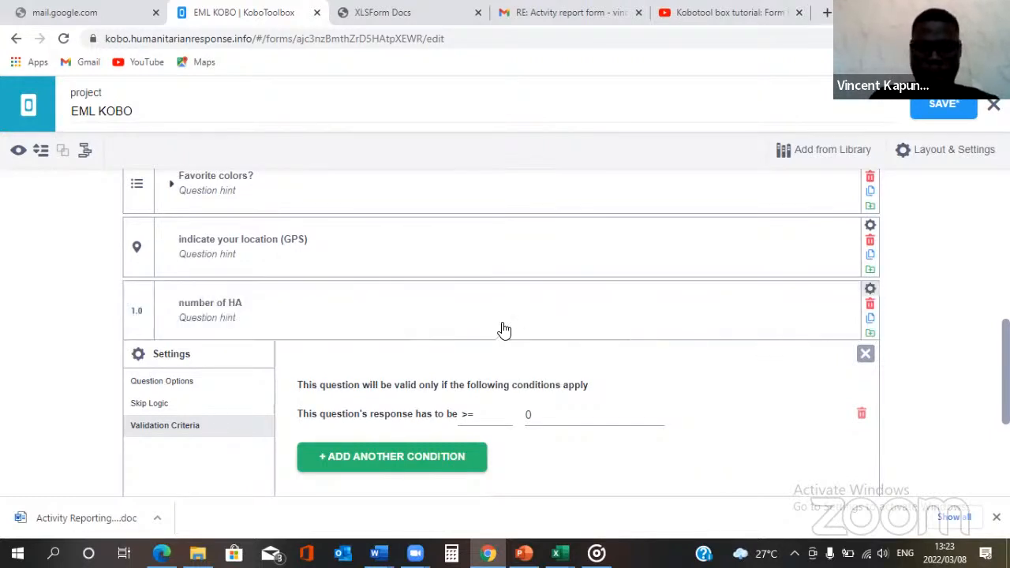
# Step: Examine the number of HA question's validation criteria and question options, and look over the other questions in the form
pyautogui.scroll(-2, 504, 330)
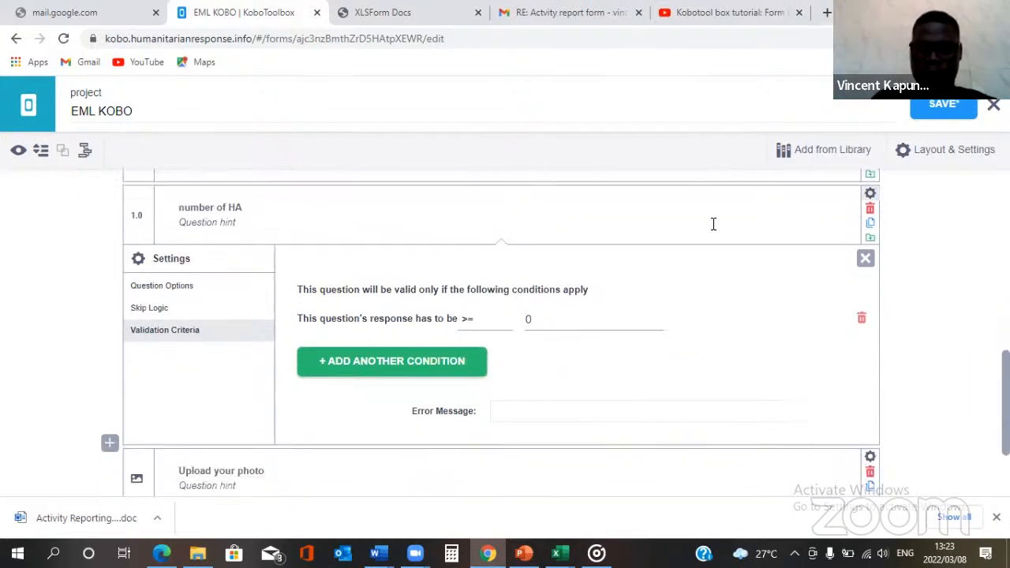
pyautogui.scroll(1, 741, 237)
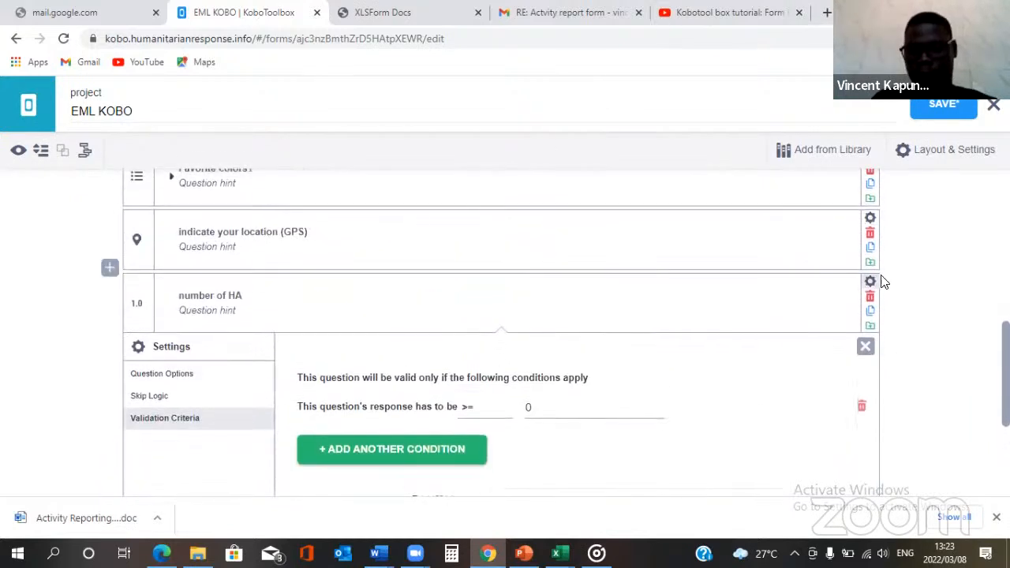
pyautogui.click(171, 377)
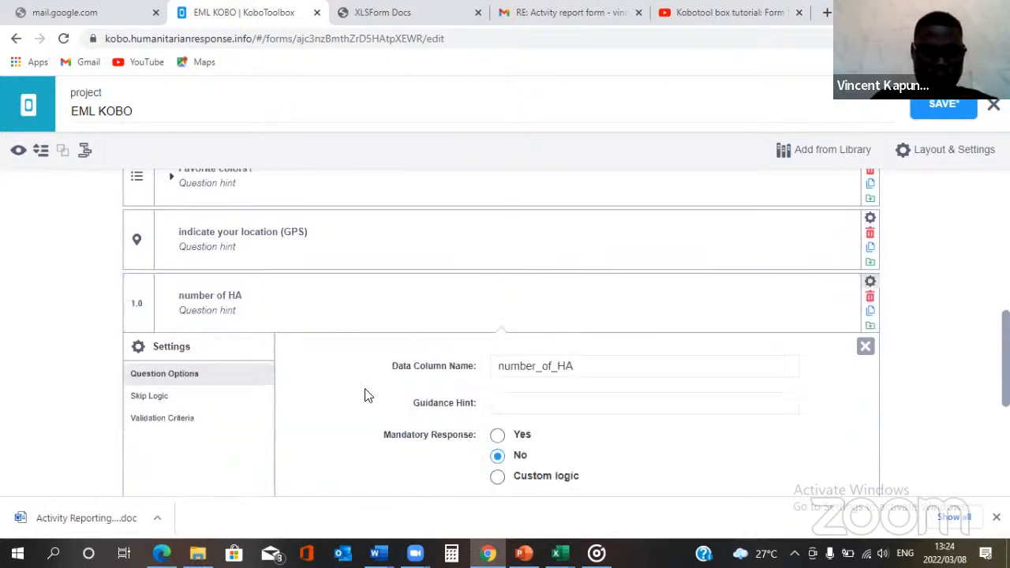
pyautogui.scroll(3, 501, 307)
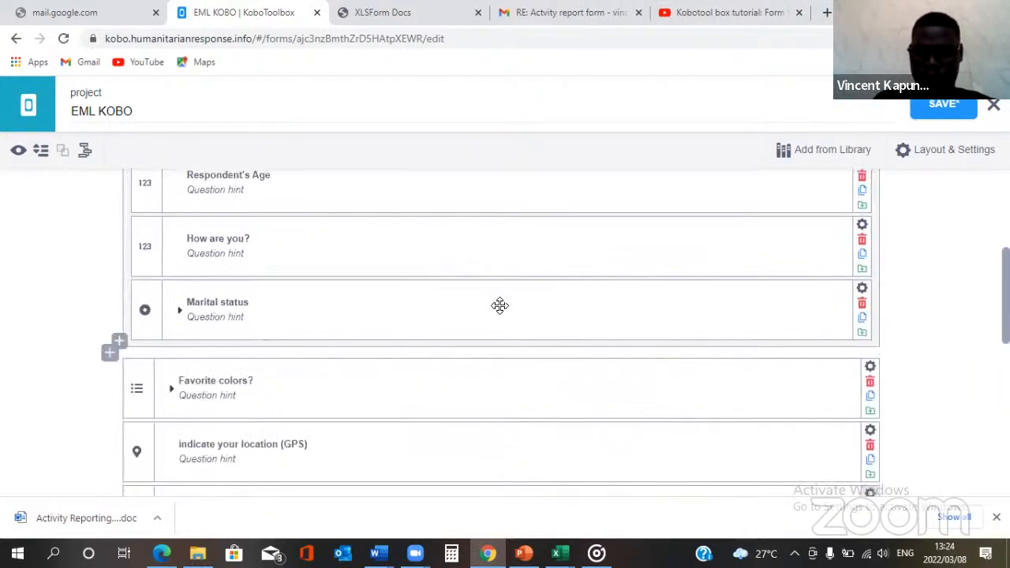
pyautogui.scroll(1, 500, 306)
pyautogui.scroll(2, 502, 306)
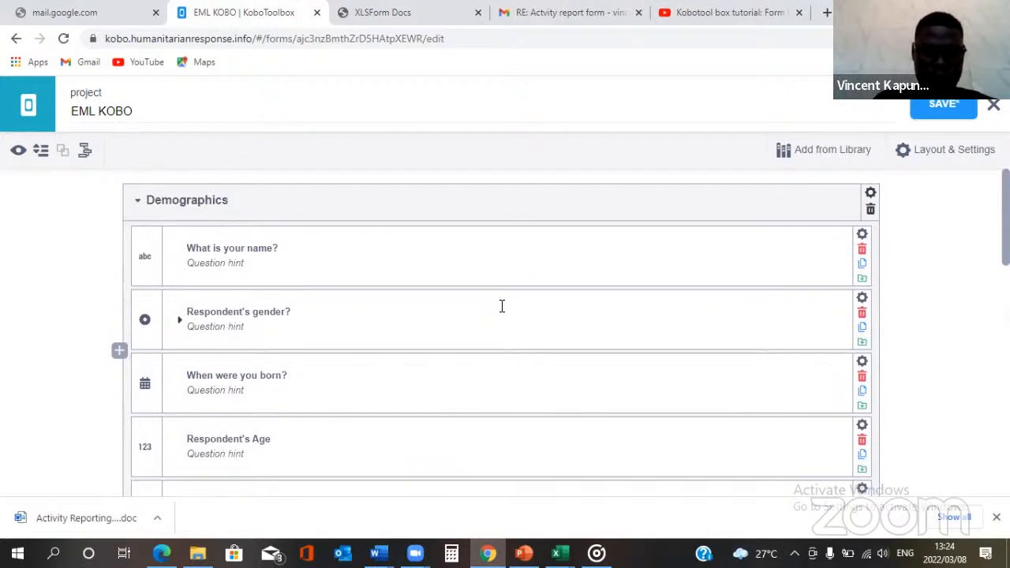
pyautogui.scroll(-5, 501, 307)
pyautogui.scroll(-2, 499, 305)
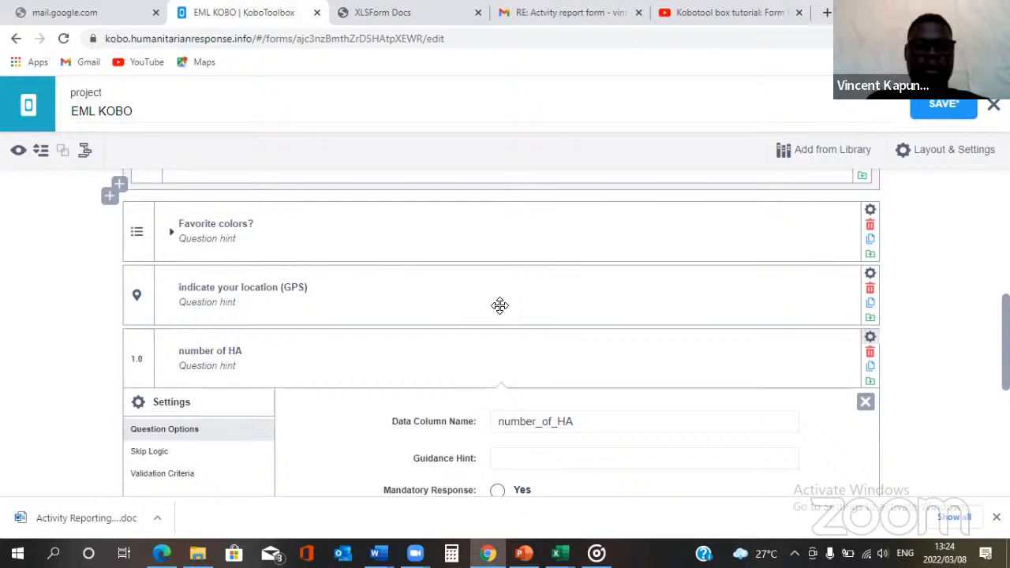
# Step: Make the response to the "Respondent's gender?" question mandatory and close its settings
pyautogui.scroll(10, 499, 305)
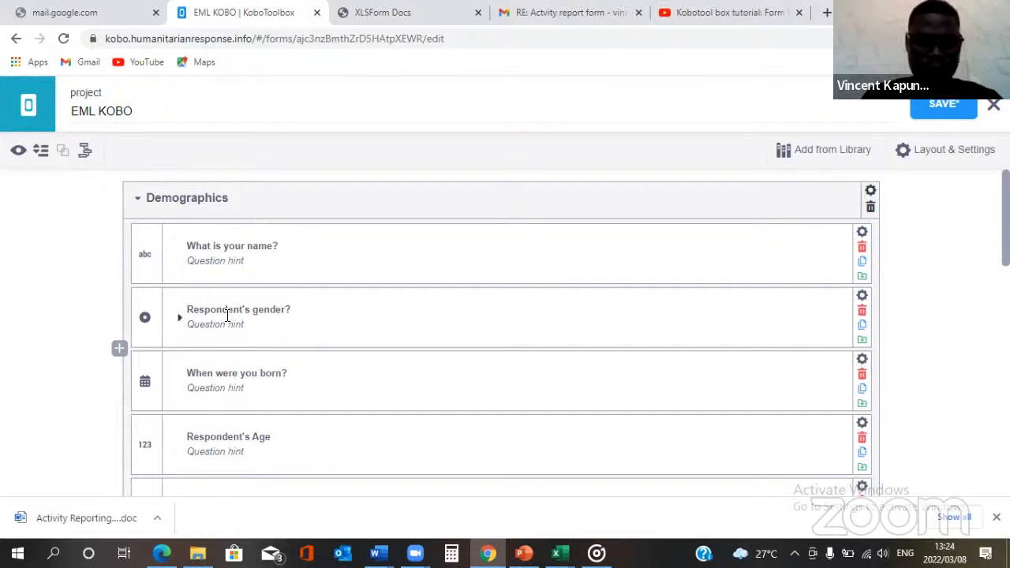
pyautogui.click(860, 297)
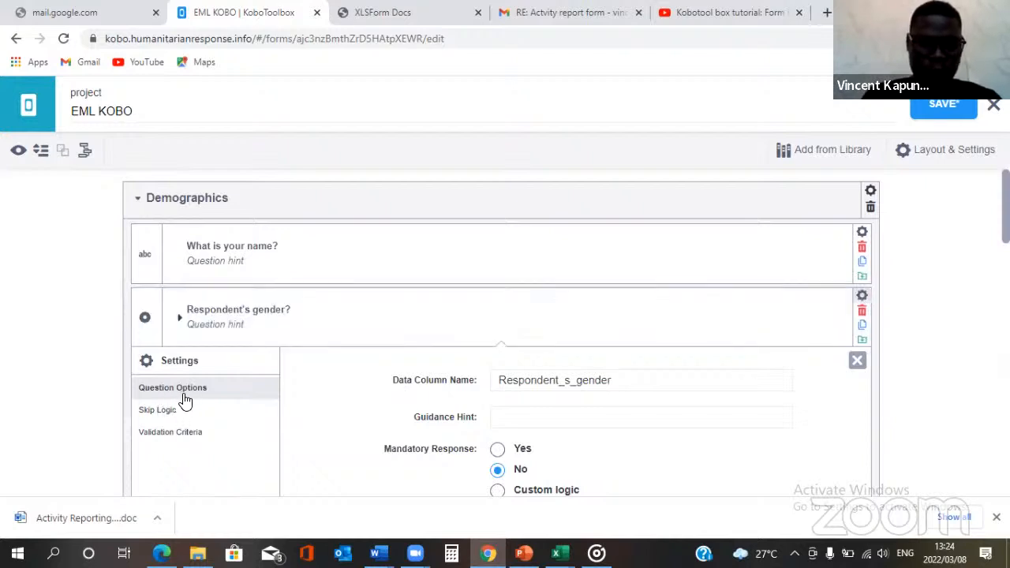
pyautogui.click(497, 451)
pyautogui.scroll(-1, 624, 472)
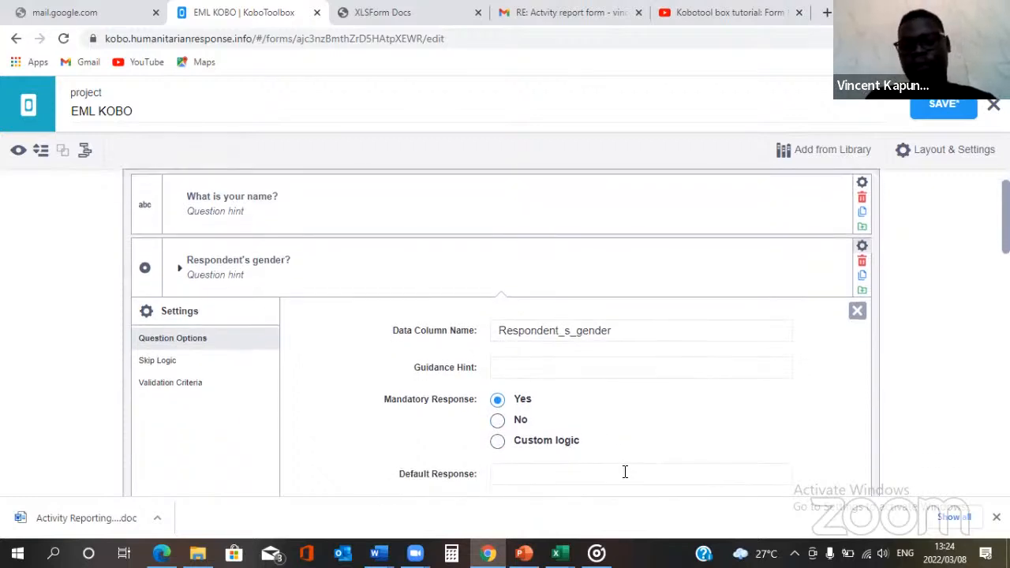
pyautogui.click(863, 249)
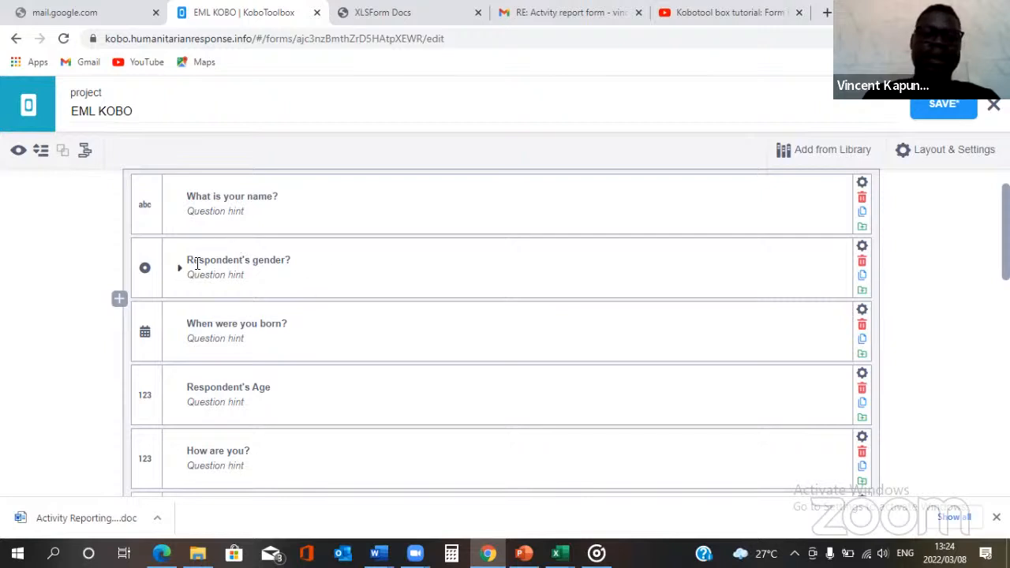
# Step: Close the settings of the number of HA question
pyautogui.scroll(-4, 428, 332)
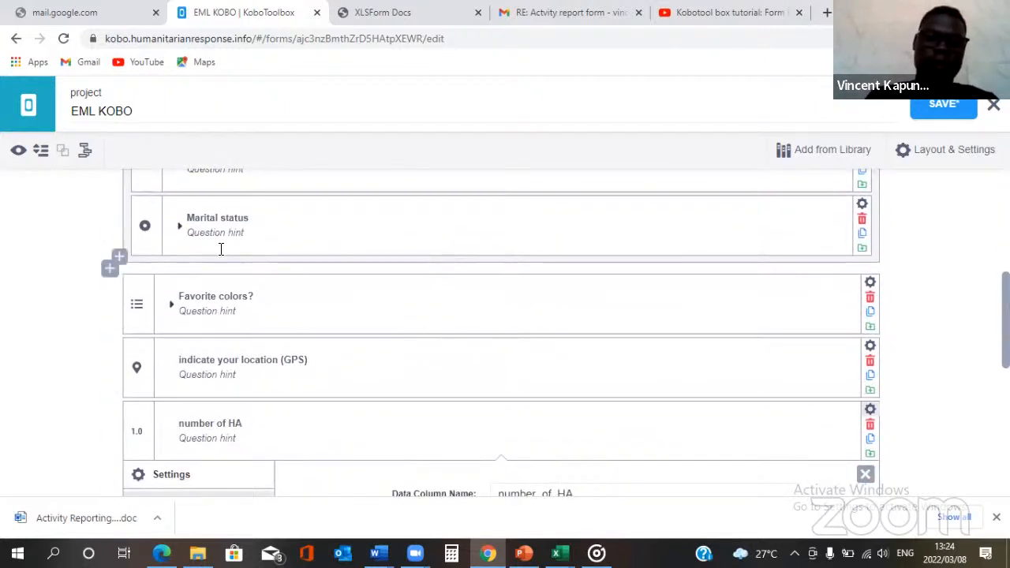
pyautogui.scroll(3, 221, 249)
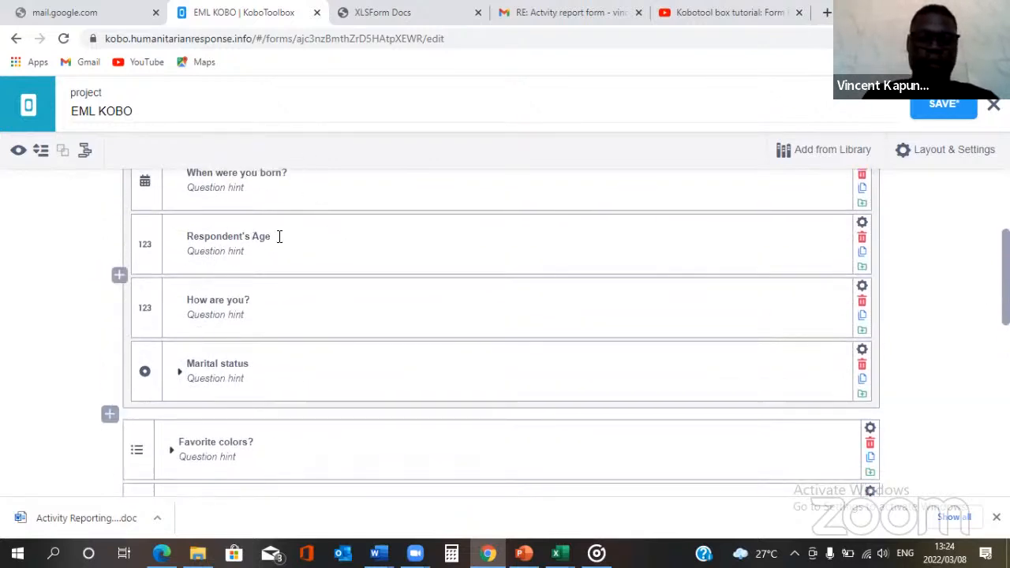
pyautogui.scroll(-2, 289, 251)
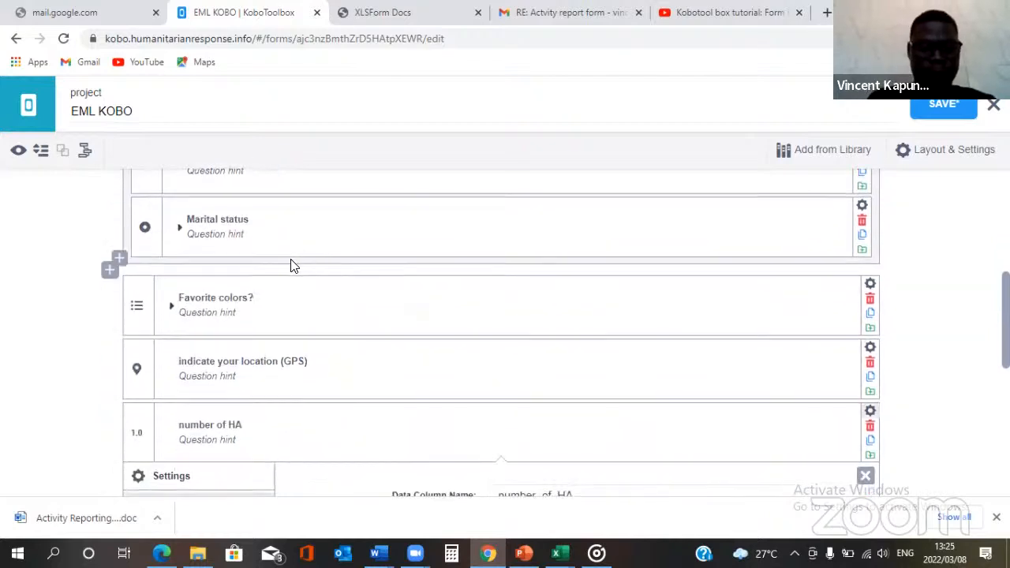
pyautogui.scroll(-2, 291, 261)
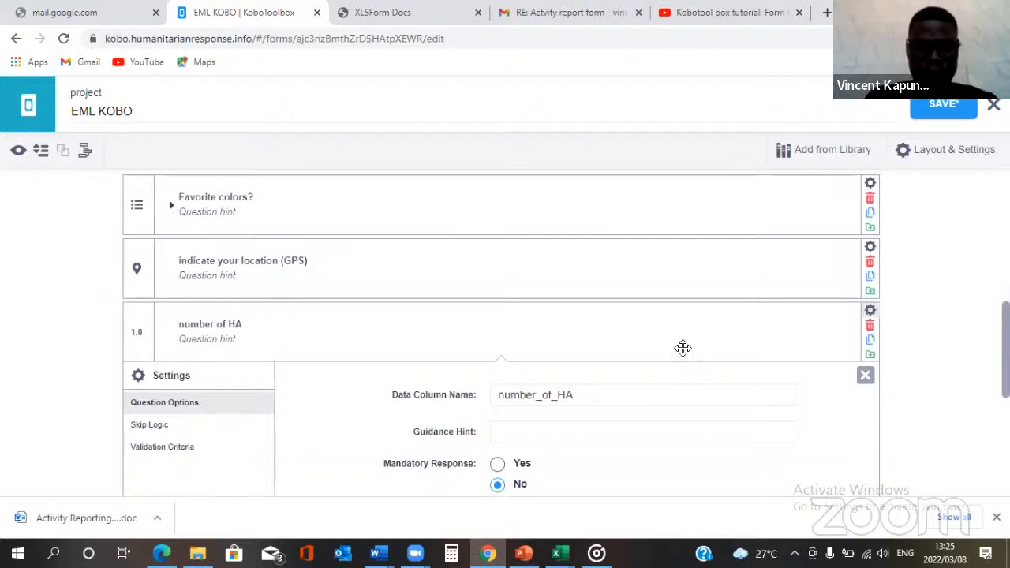
pyautogui.click(236, 320)
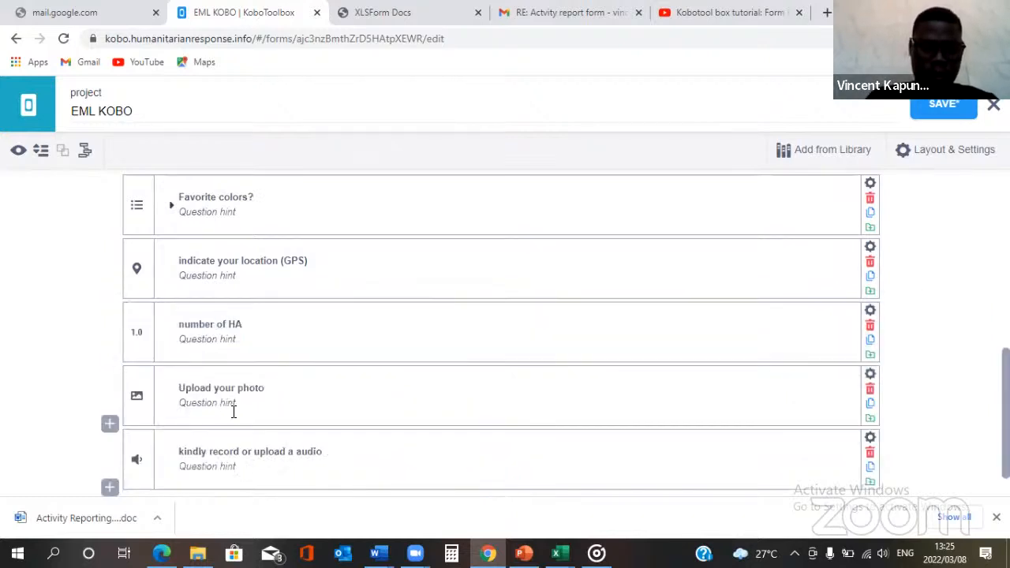
# Step: Add a Select One question "Are you currently pregnant?" directly below the "Favorite colors?" question
pyautogui.scroll(3, 230, 410)
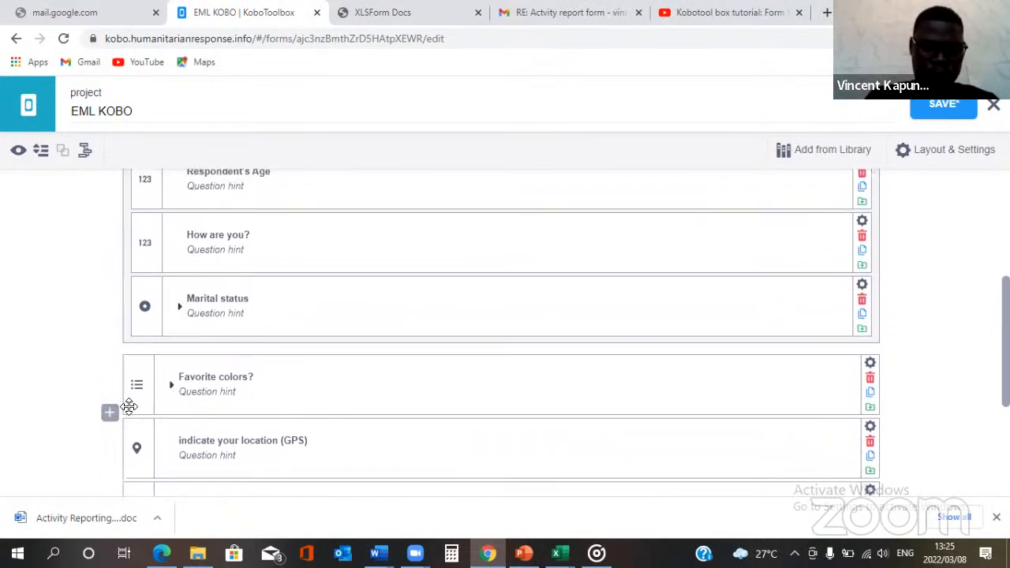
pyautogui.click(190, 412)
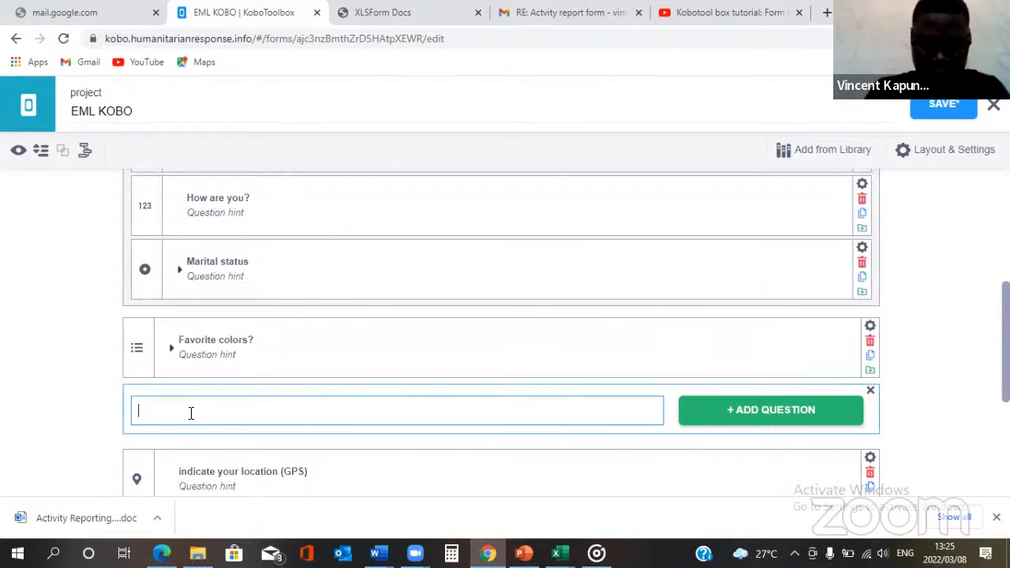
pyautogui.write('Are you c')
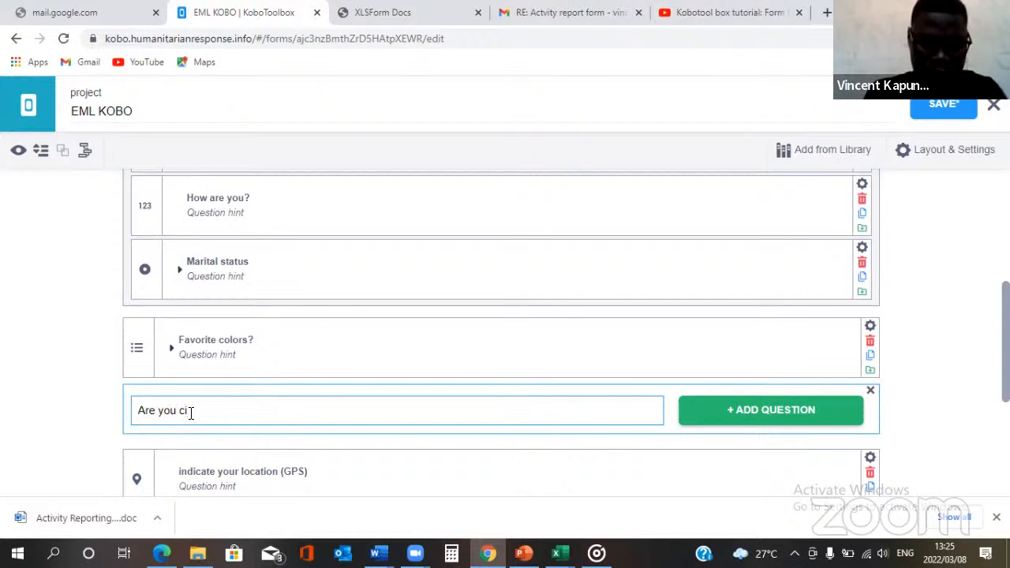
pyautogui.write('urre')
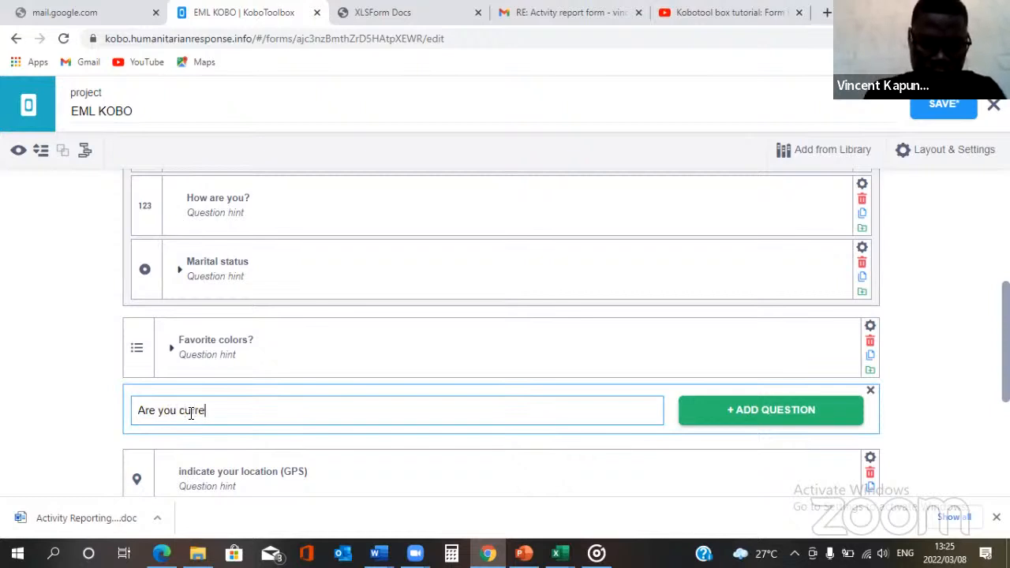
pyautogui.write('ntly pregnam')
pyautogui.write('t?')
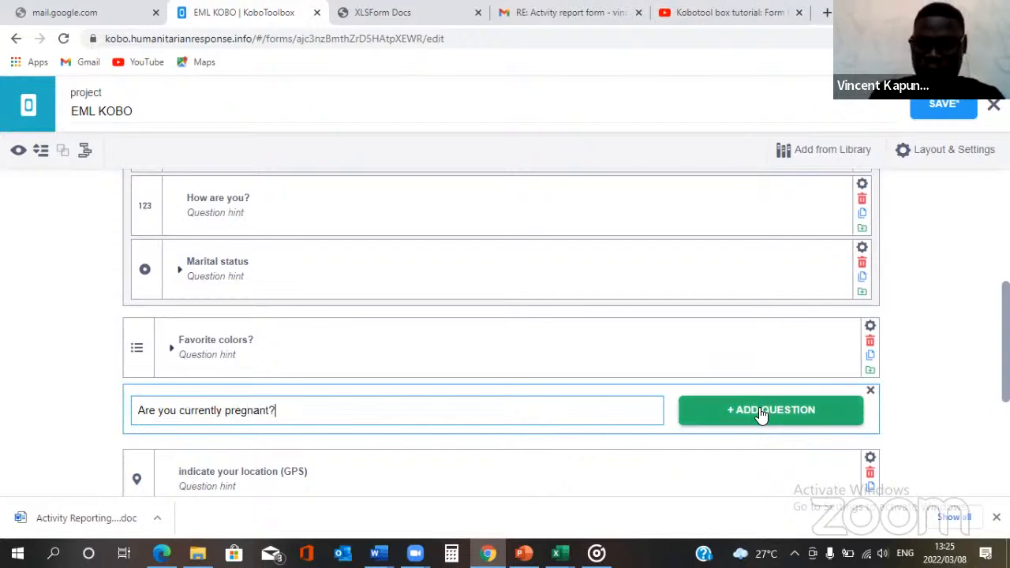
pyautogui.press('Return')
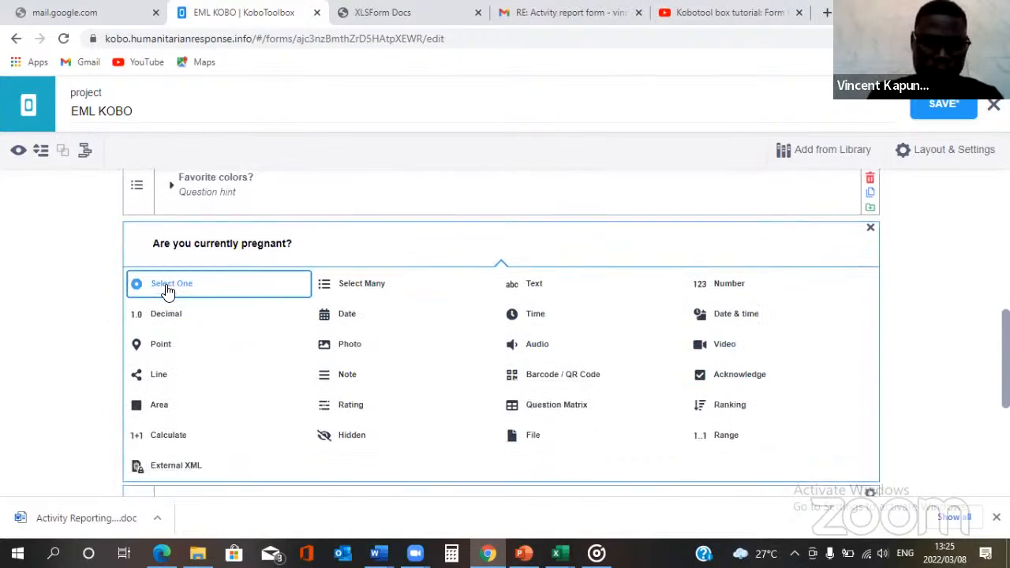
pyautogui.click(213, 288)
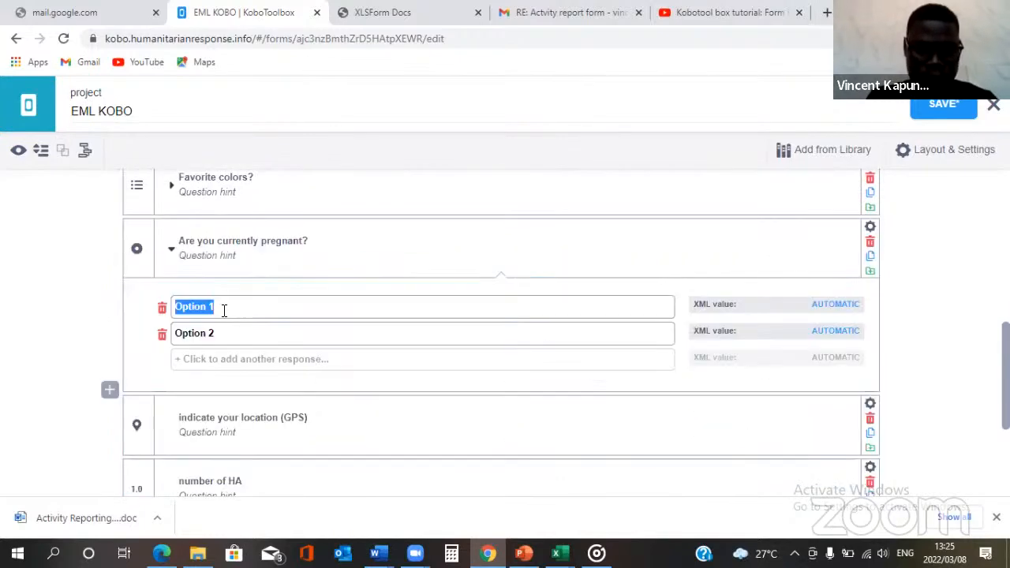
# Step: Set the pregnancy question's options to Yes with XML value 1 and No with XML value 2, and collapse the options
pyautogui.write('YEs')
pyautogui.press('Tab')
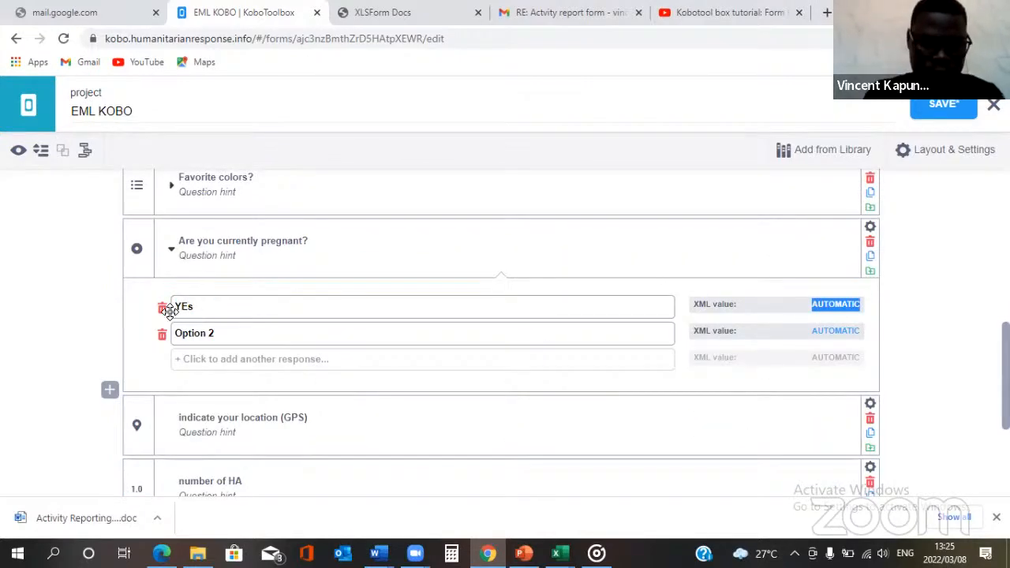
pyautogui.write('1')
pyautogui.click(201, 310)
pyautogui.press('BackSpace')
pyautogui.press('BackSpace')
pyautogui.write('es')
pyautogui.press('Tab')
pyautogui.write('N')
pyautogui.press('Tab')
pyautogui.write('2')
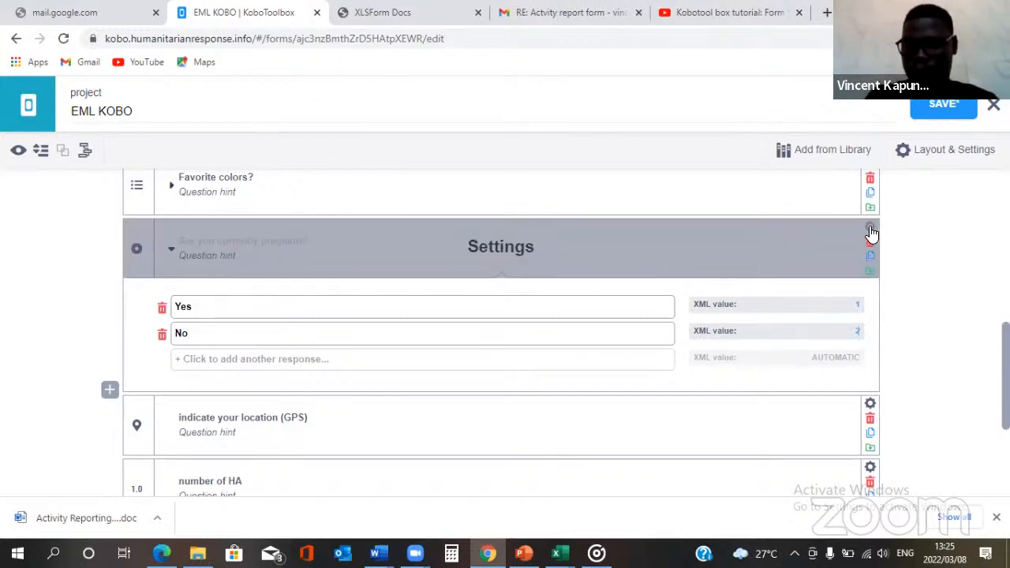
pyautogui.click(171, 250)
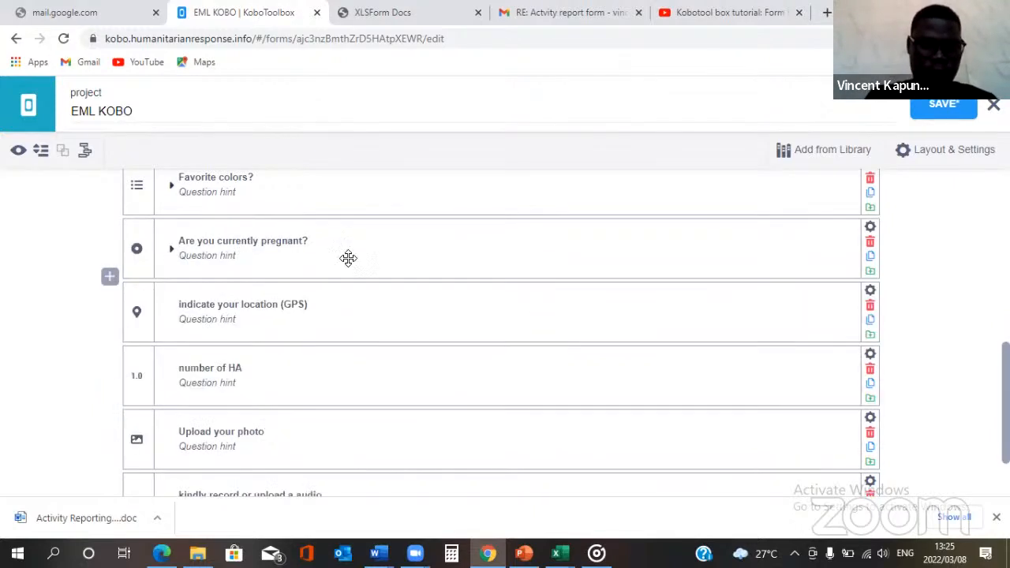
pyautogui.scroll(1, 366, 319)
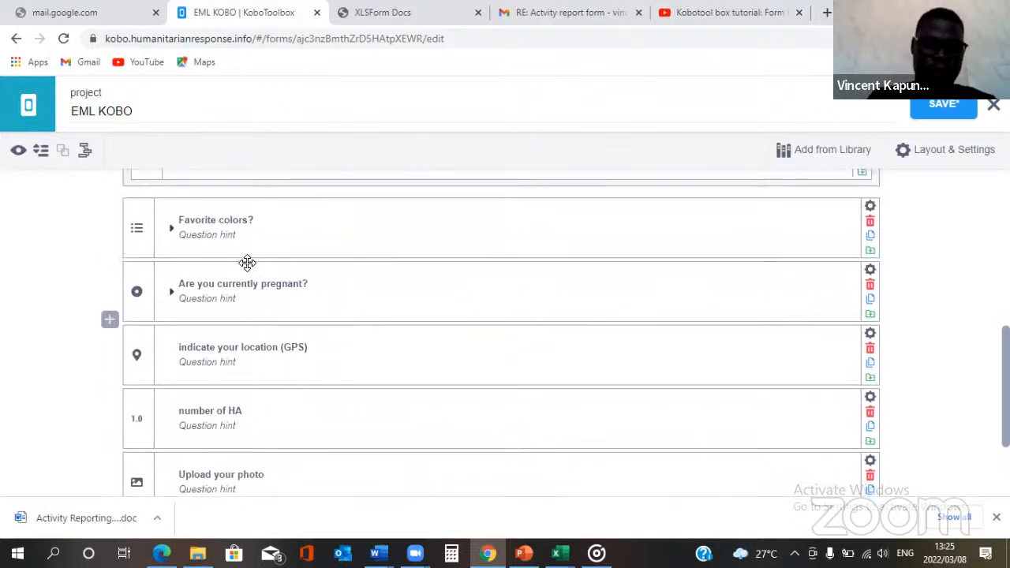
pyautogui.scroll(3, 247, 263)
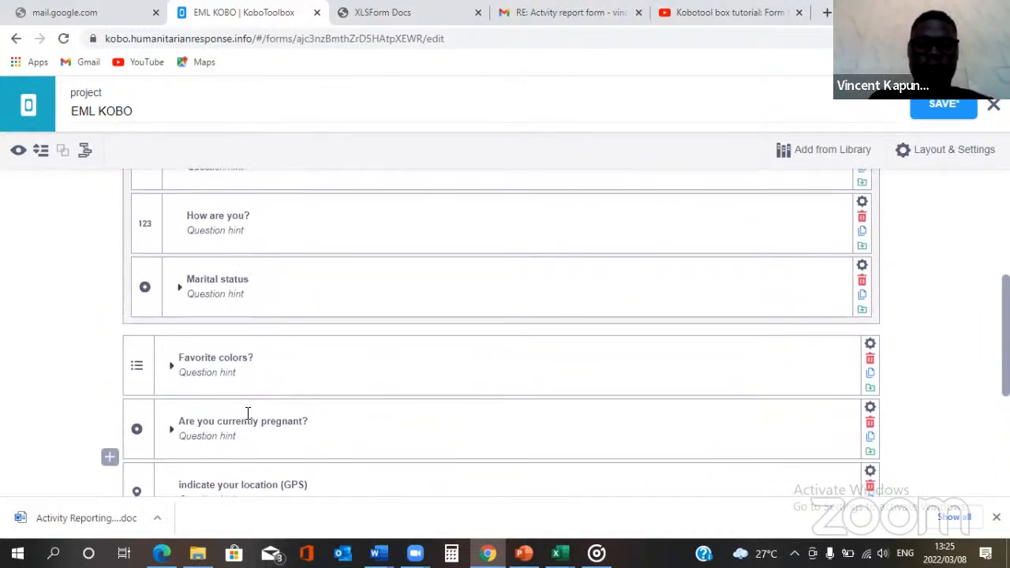
# Step: Examine the response options and settings of the "Respondent's gender?" question in the Demographics group, and collapse them again
pyautogui.scroll(2, 247, 413)
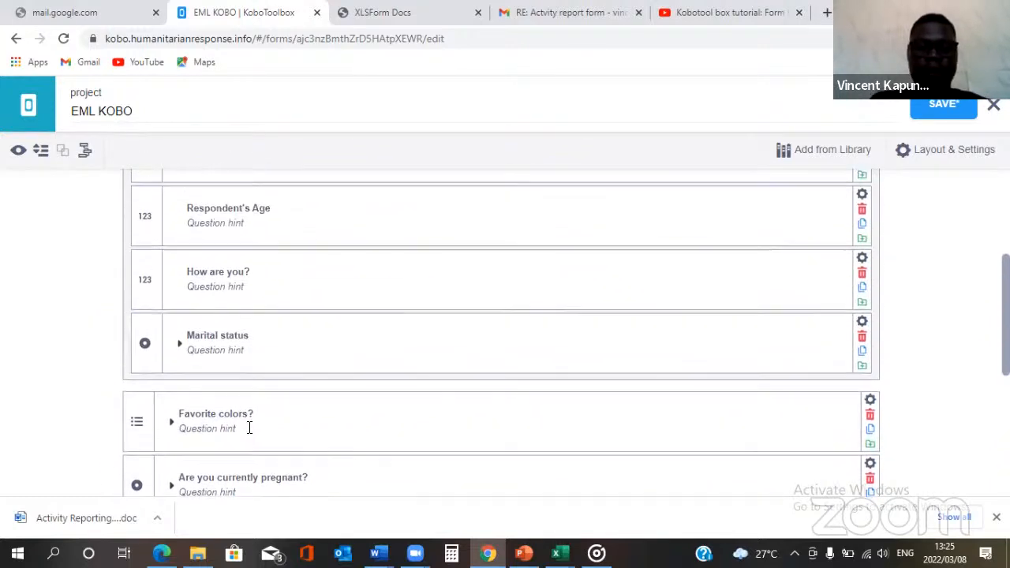
pyautogui.scroll(4, 296, 307)
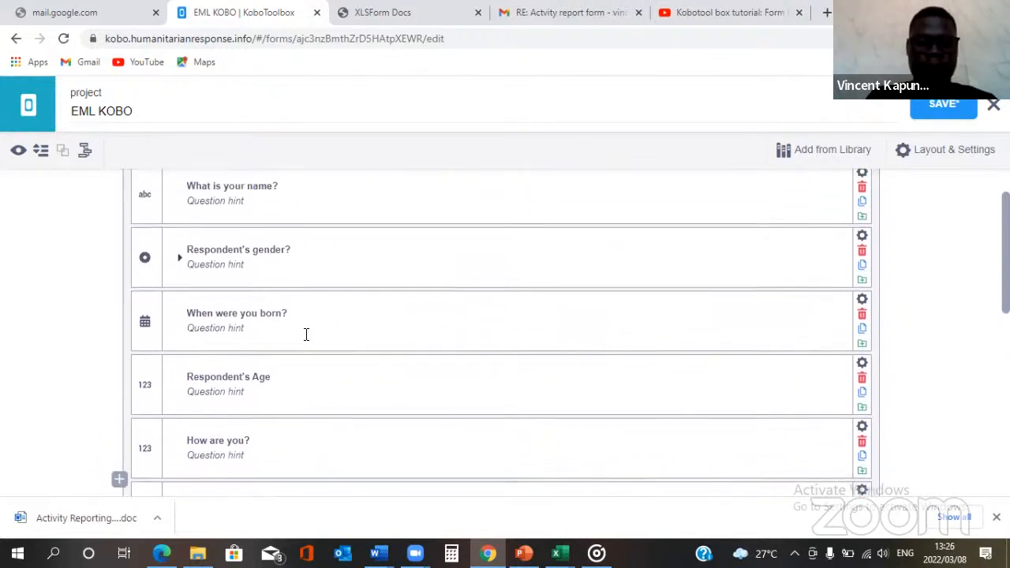
pyautogui.scroll(-4, 309, 347)
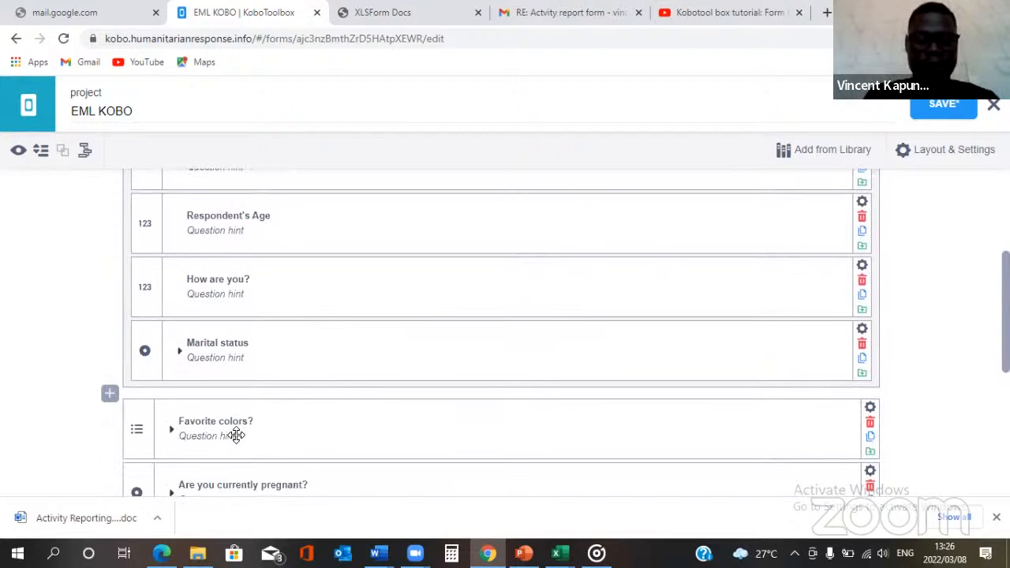
pyautogui.scroll(-2, 252, 450)
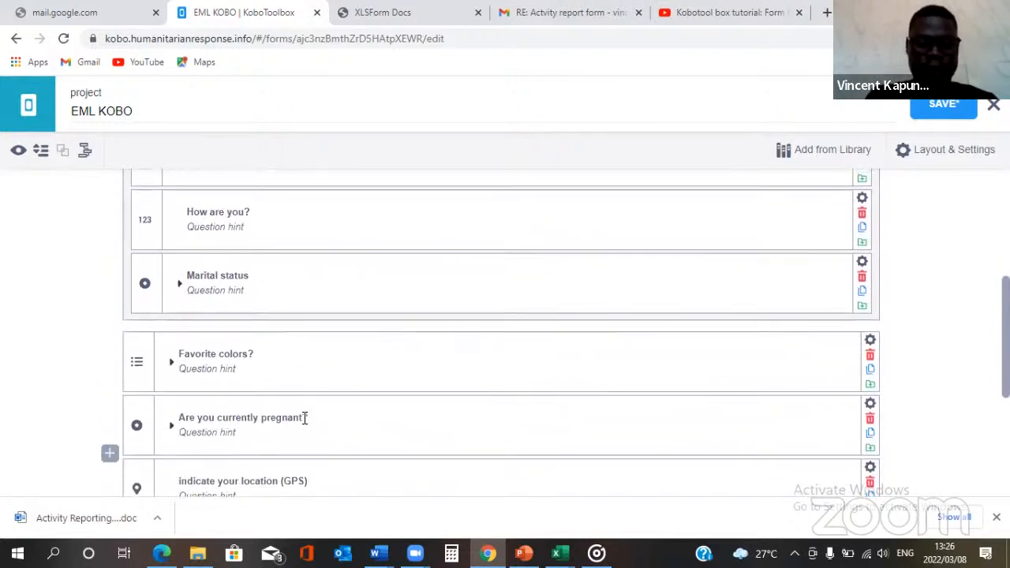
pyautogui.scroll(7, 304, 417)
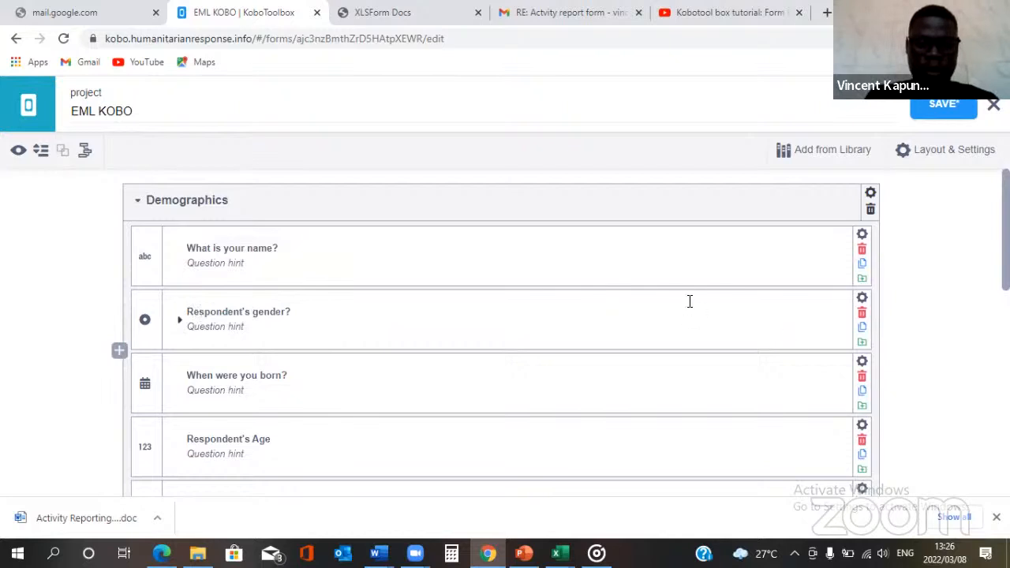
pyautogui.click(178, 322)
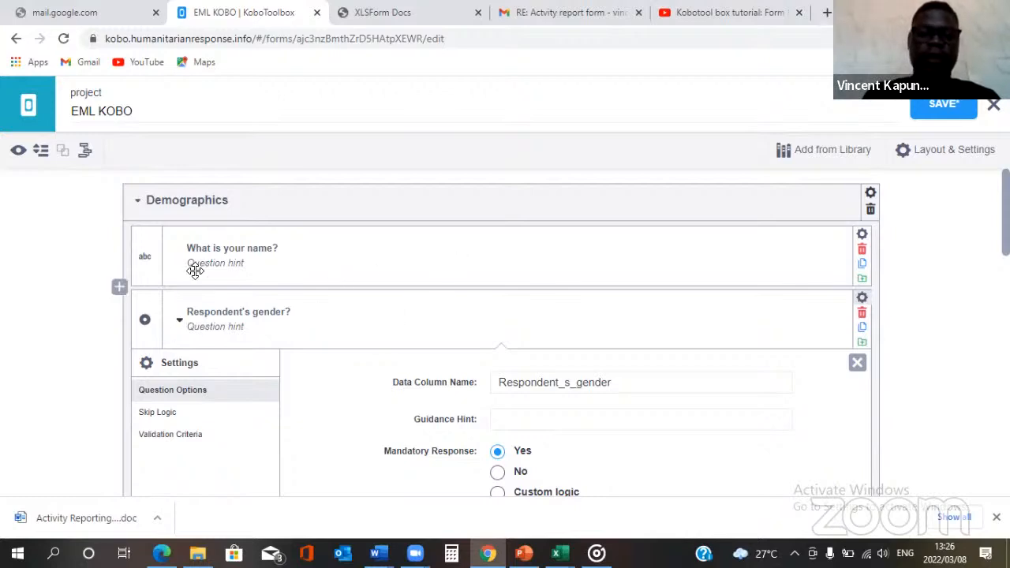
pyautogui.click(180, 321)
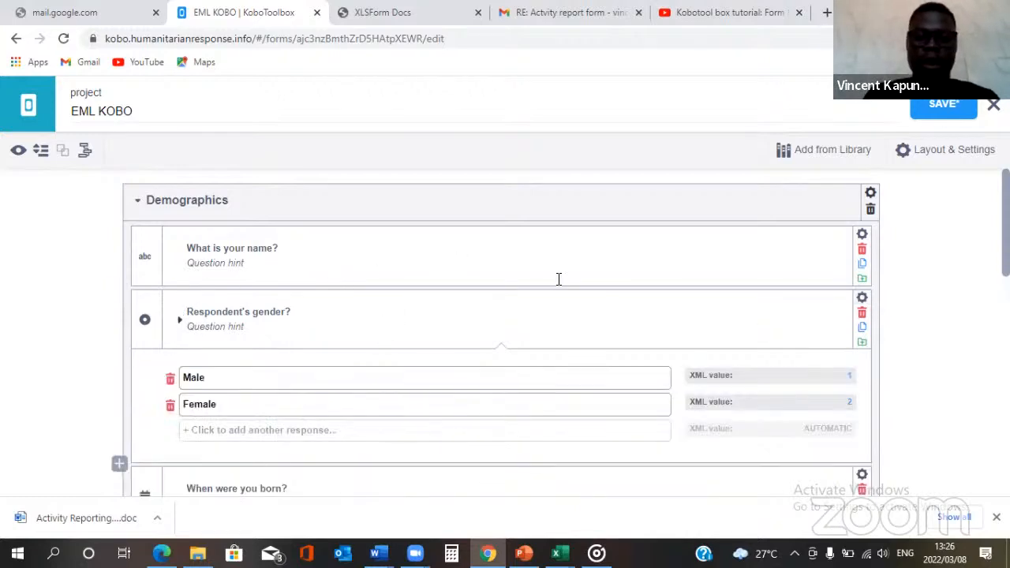
pyautogui.click(860, 300)
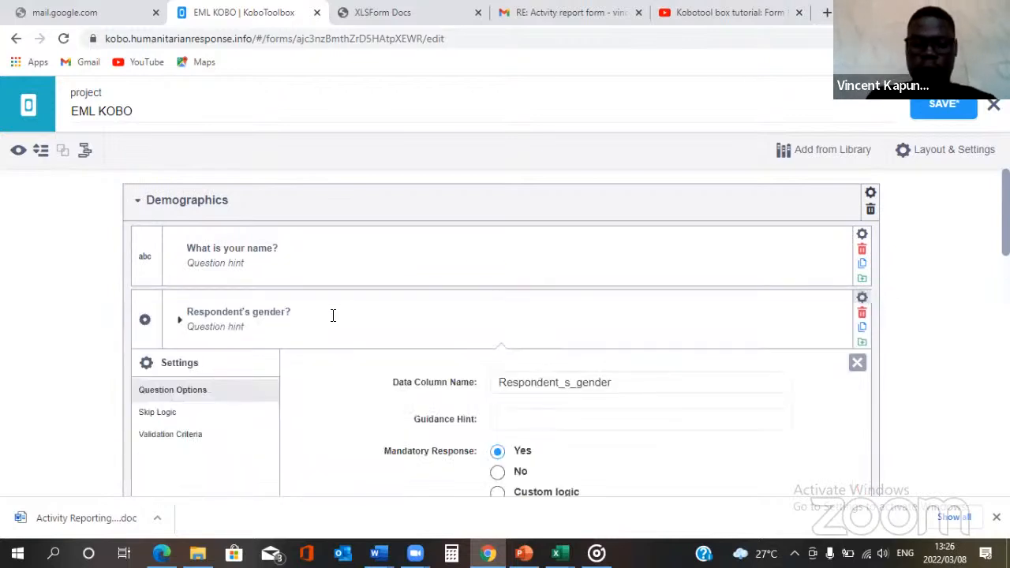
pyautogui.scroll(-1, 333, 316)
pyautogui.click(181, 305)
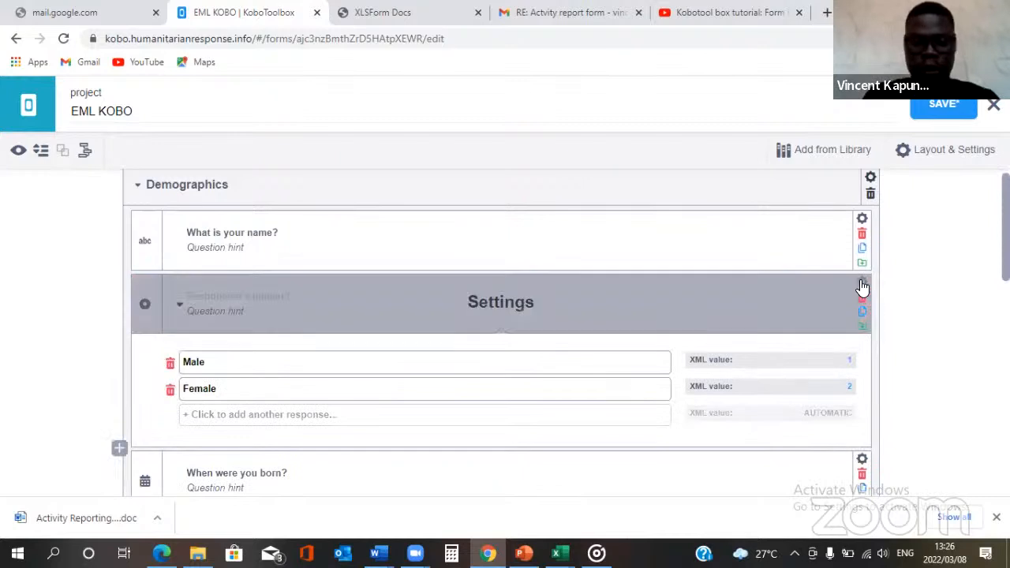
pyautogui.click(178, 306)
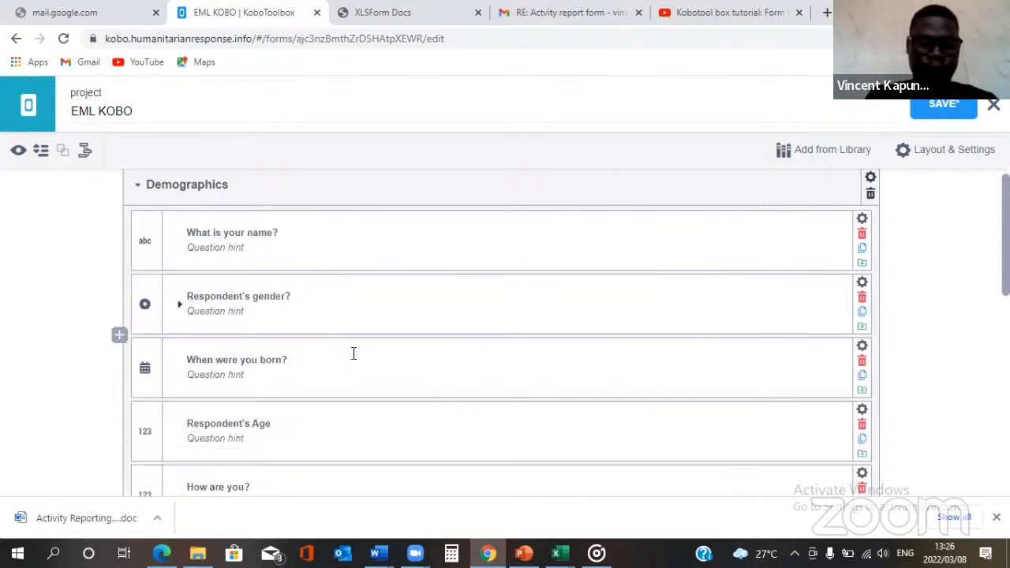
# Step: Start a skip logic condition for the "Are you currently pregnant?" question
pyautogui.scroll(-3, 354, 353)
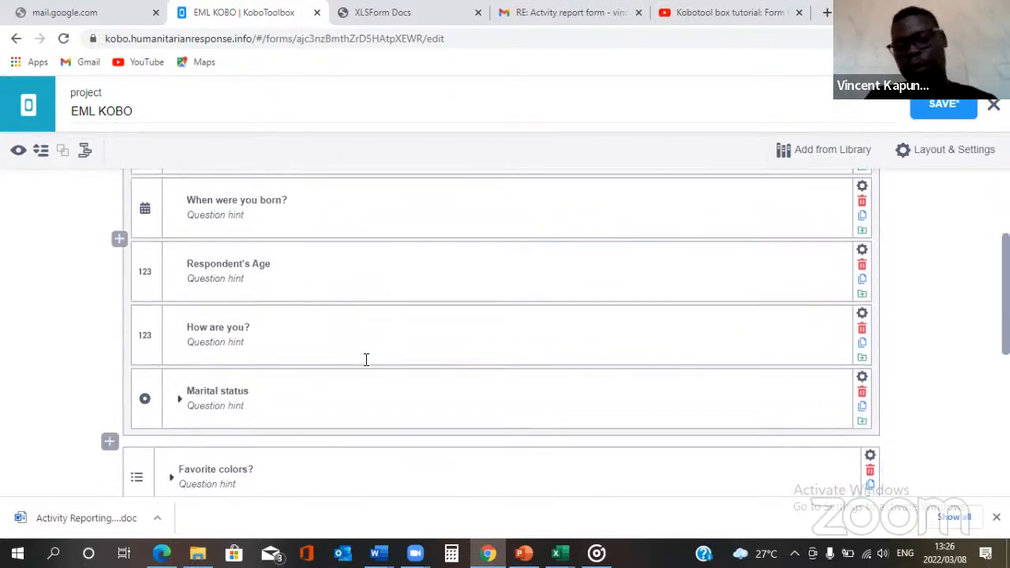
pyautogui.scroll(-3, 354, 355)
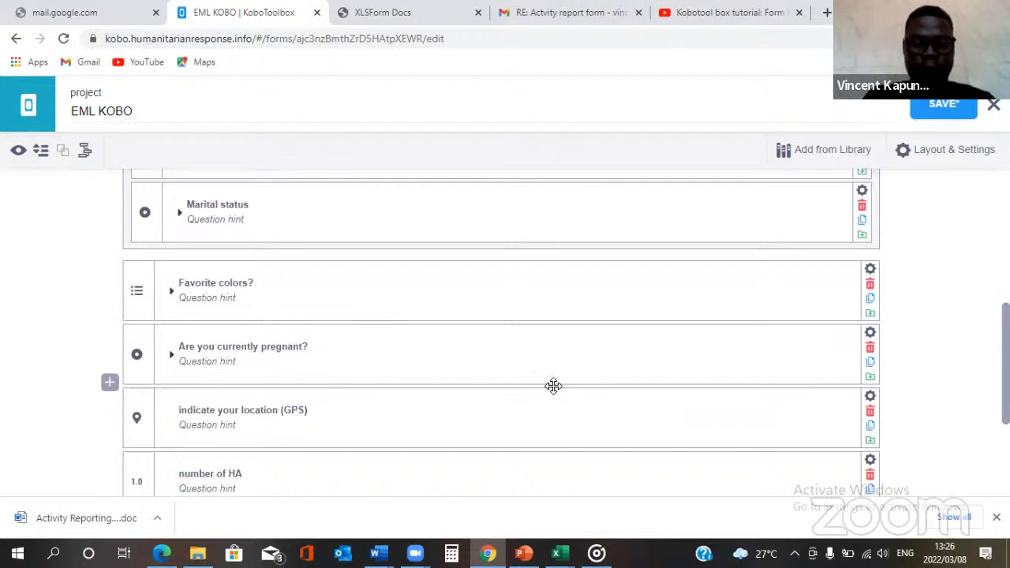
pyautogui.click(870, 338)
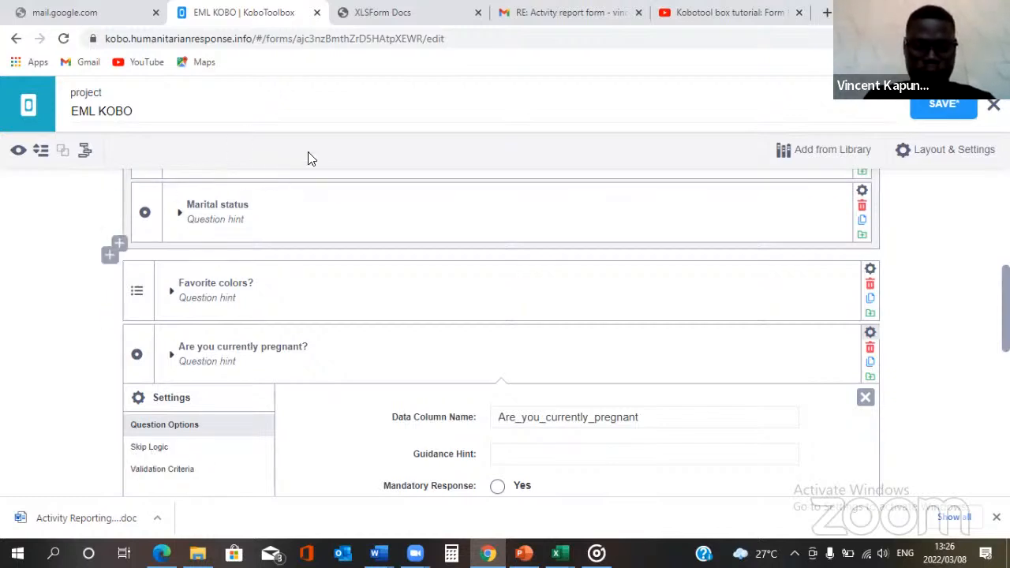
pyautogui.click(146, 448)
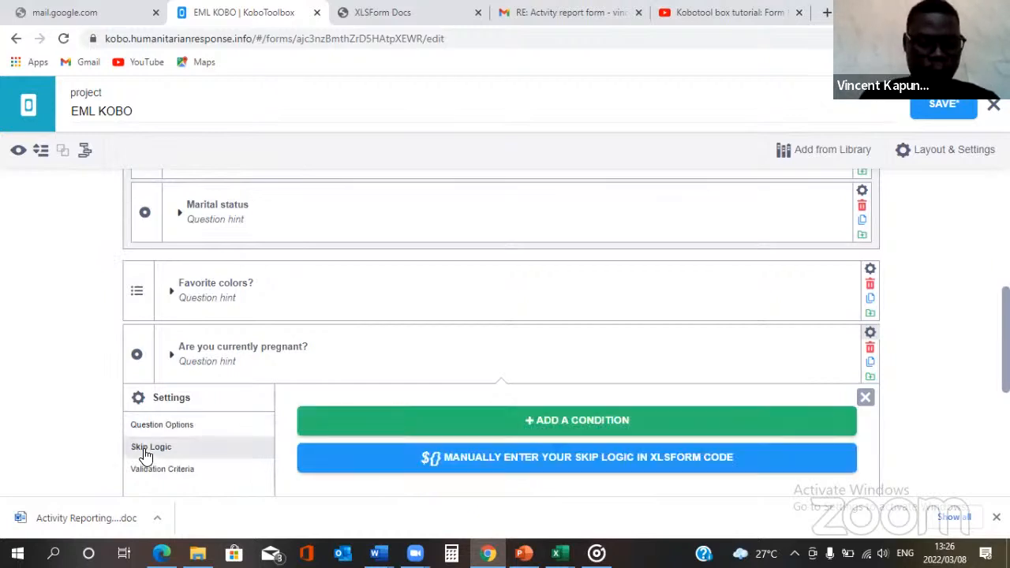
pyautogui.click(481, 429)
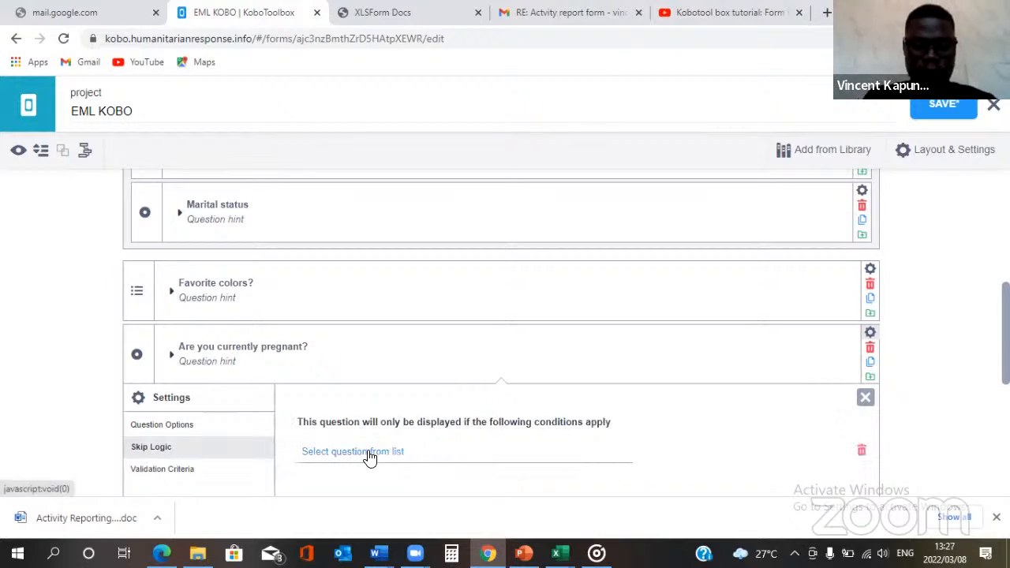
pyautogui.scroll(-1, 370, 458)
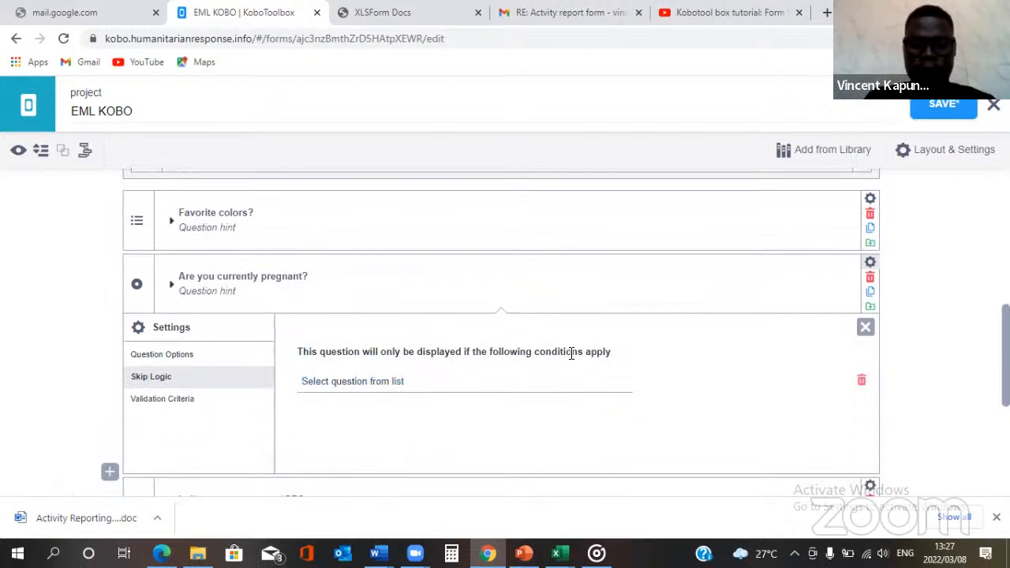
# Step: Set the condition so the pregnancy question displays only if "Respondent's gender?" = Female, and close its settings
pyautogui.click(350, 390)
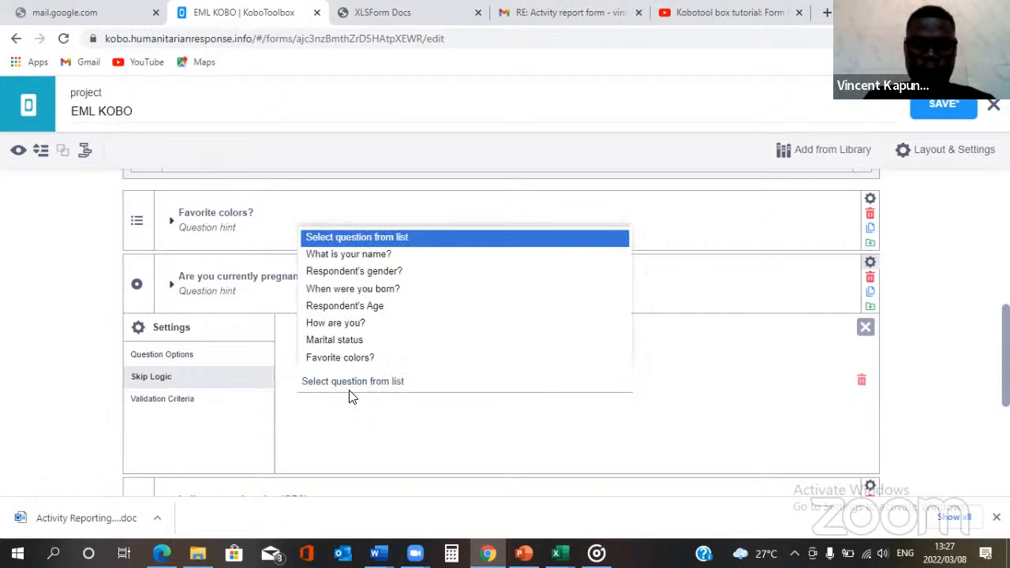
pyautogui.click(429, 439)
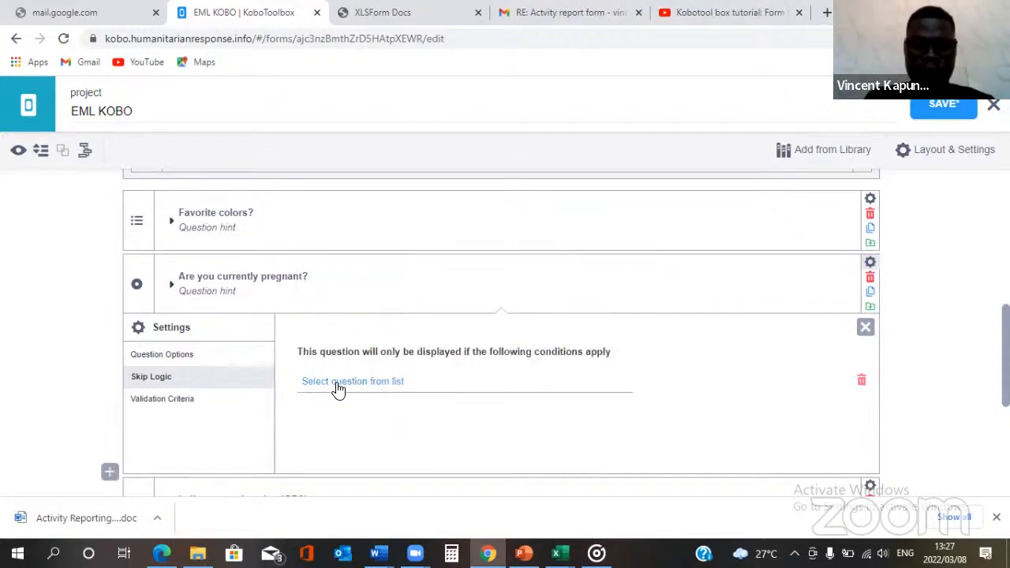
pyautogui.click(388, 382)
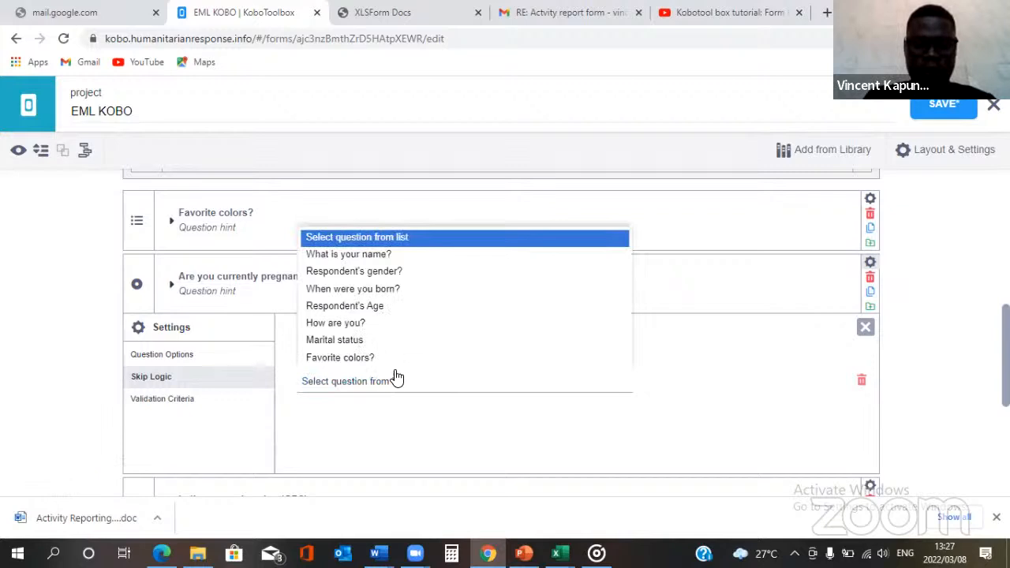
pyautogui.press('Down')
pyautogui.press('Down')
pyautogui.press('Down')
pyautogui.press('Down')
pyautogui.press('Down')
pyautogui.press('Down')
pyautogui.press('Down')
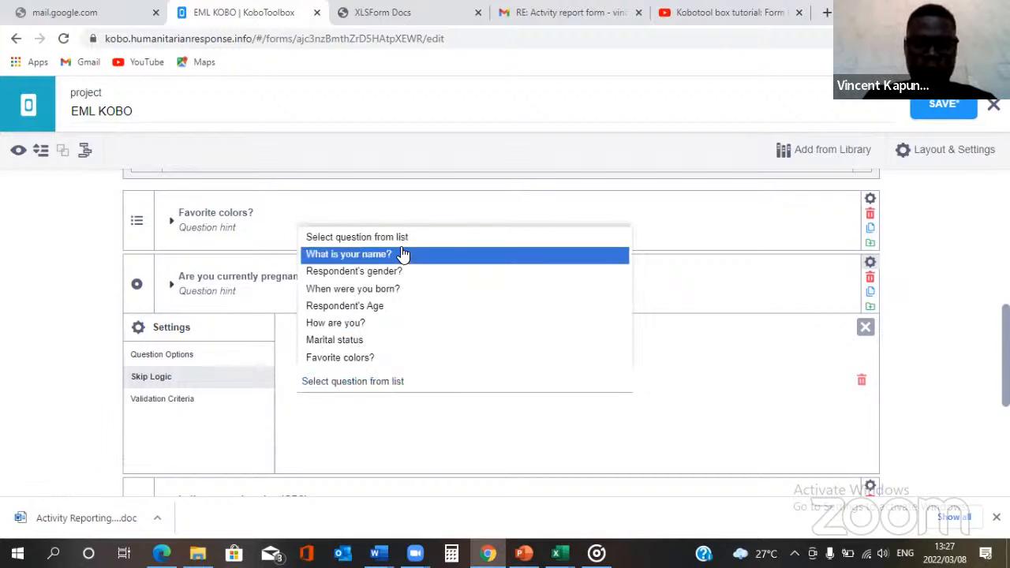
pyautogui.click(368, 273)
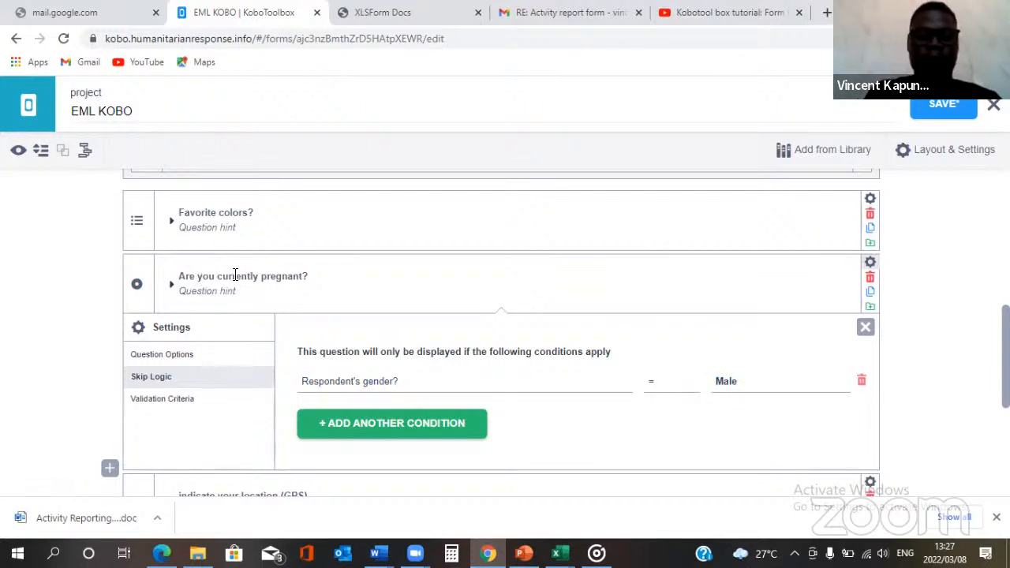
pyautogui.click(725, 395)
pyautogui.click(740, 431)
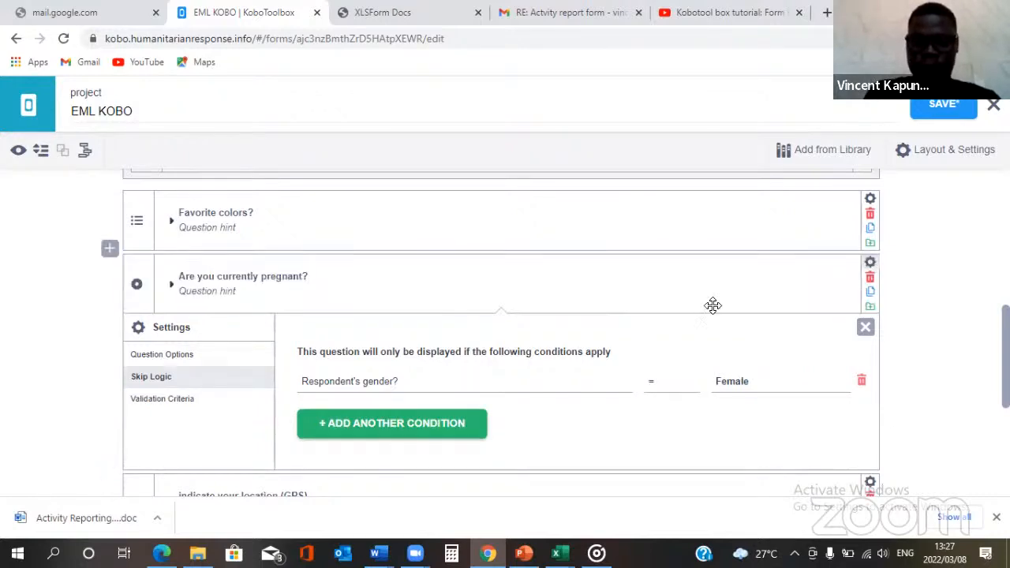
pyautogui.click(870, 266)
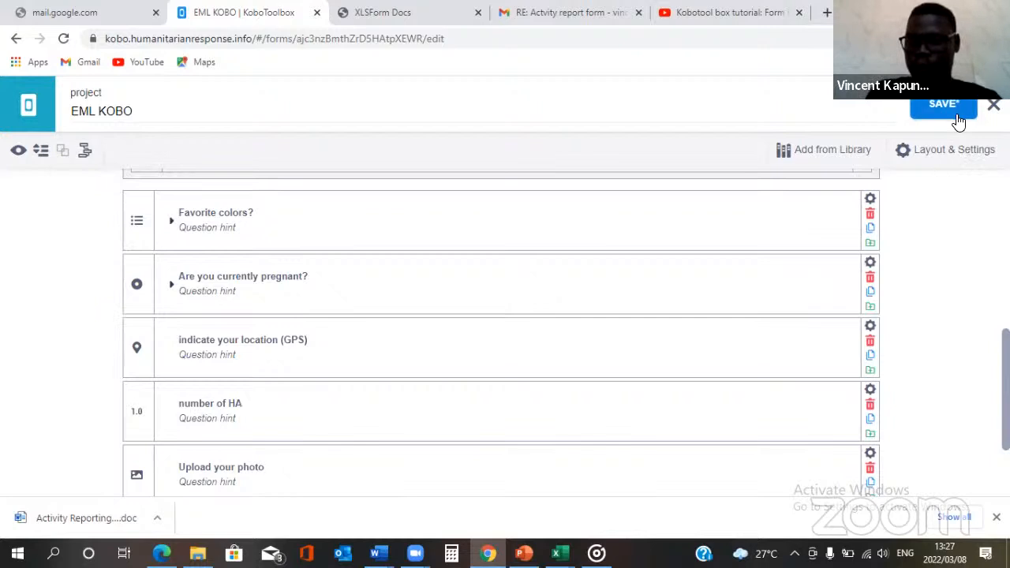
# Step: Preview the form and test the "Respondent's Age" validation with the value 14
pyautogui.click(20, 150)
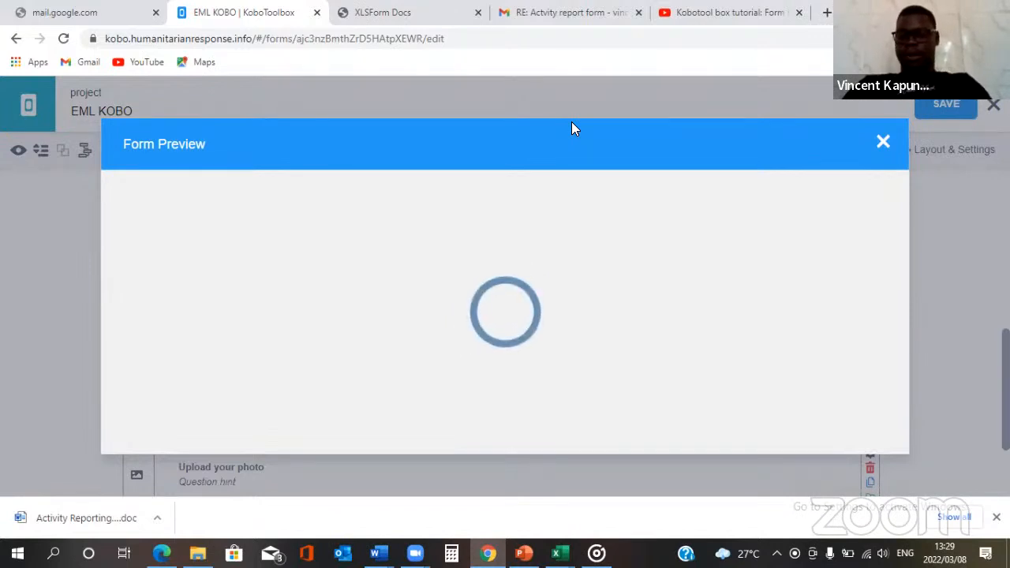
pyautogui.scroll(-2, 701, 338)
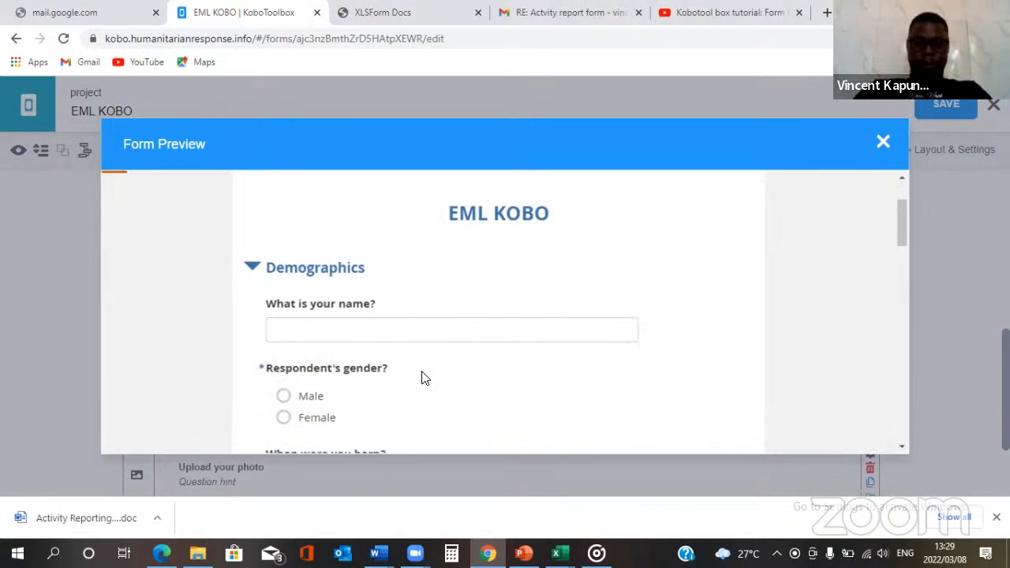
pyautogui.scroll(-3, 421, 378)
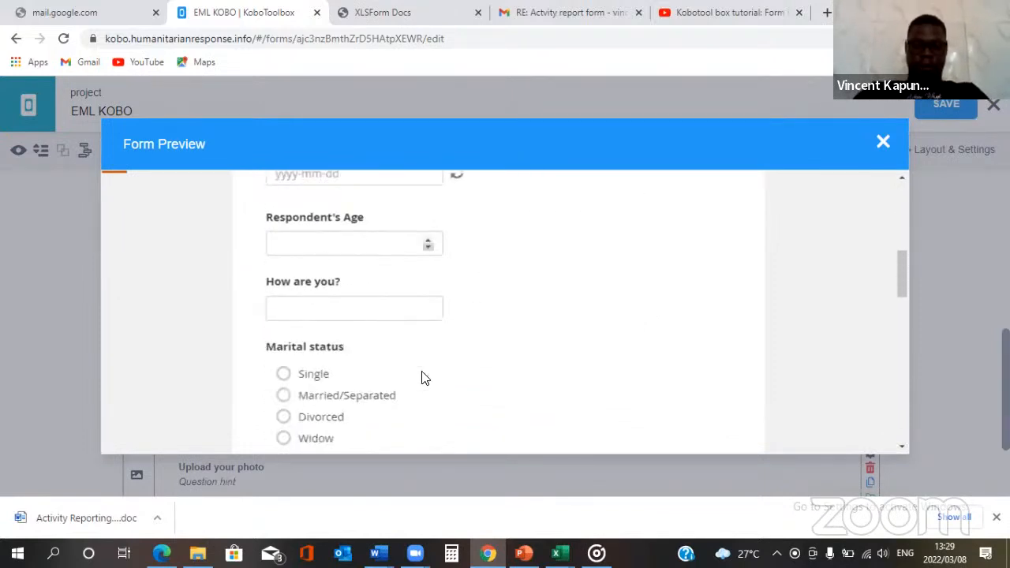
pyautogui.click(300, 247)
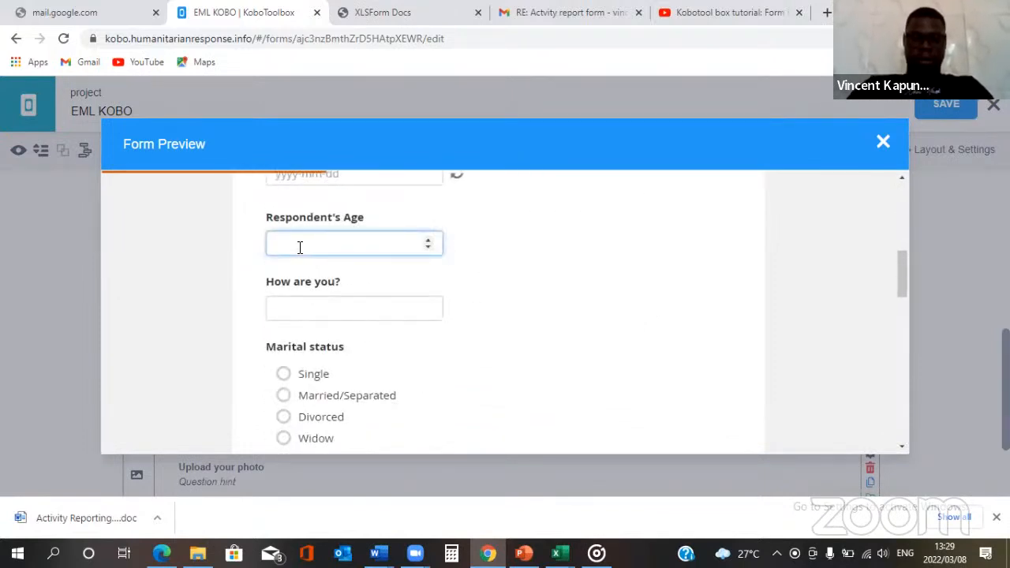
pyautogui.write('14')
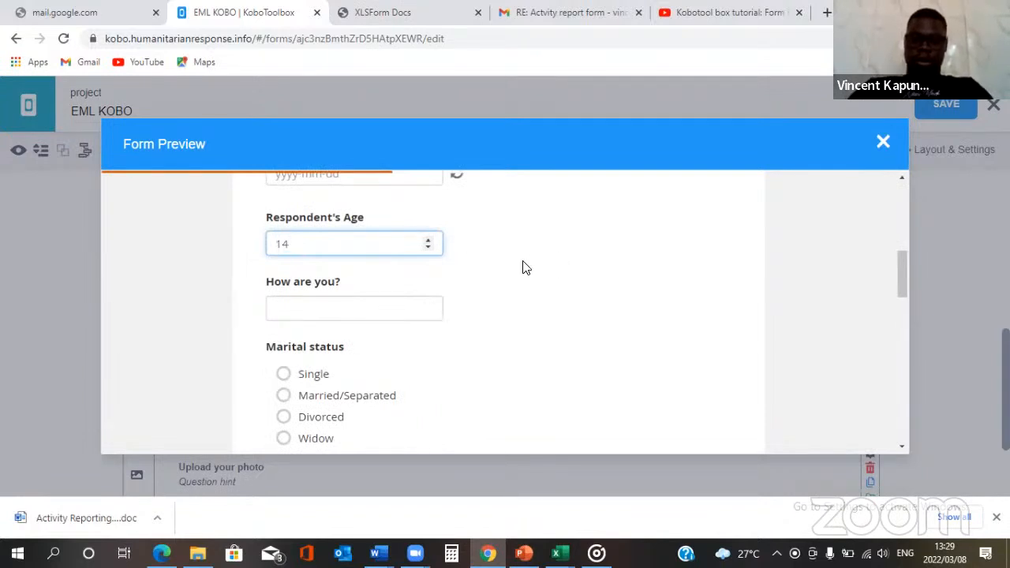
pyautogui.click(254, 290)
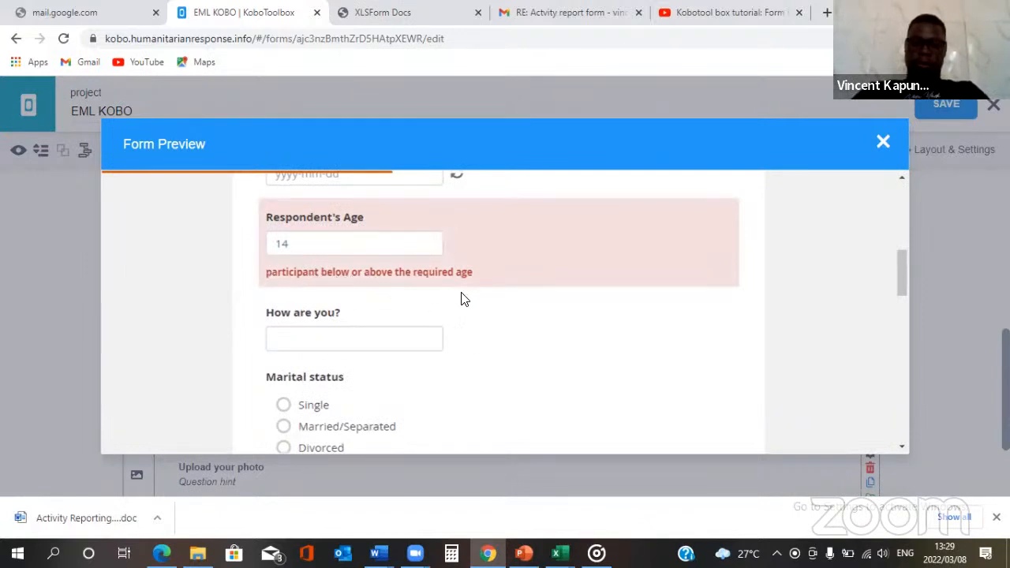
# Step: Replace the "Respondent's Age" test value with 18 and validate it in the form preview
pyautogui.click(296, 245)
pyautogui.press('BackSpace')
pyautogui.press('BackSpace')
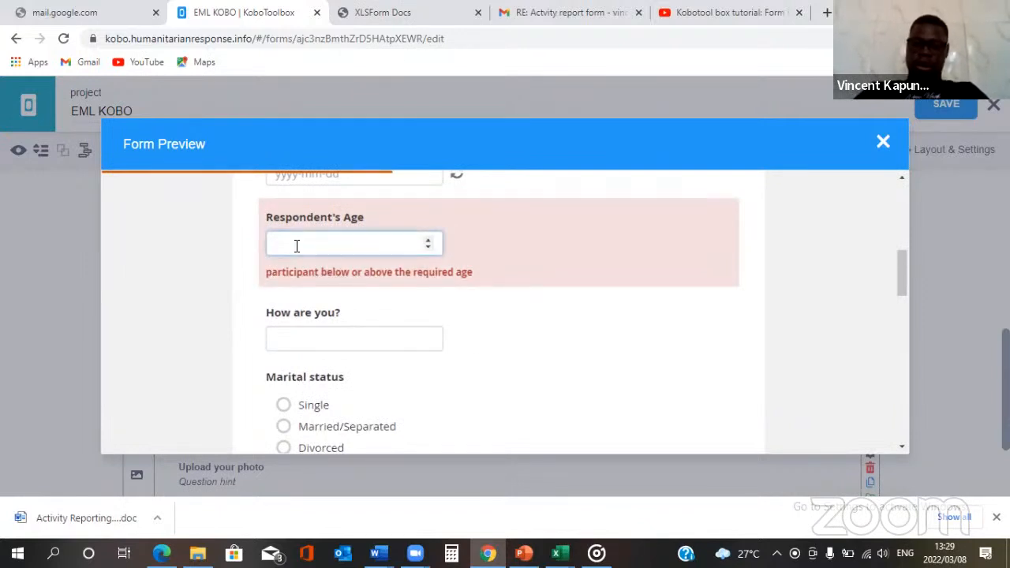
pyautogui.write('18')
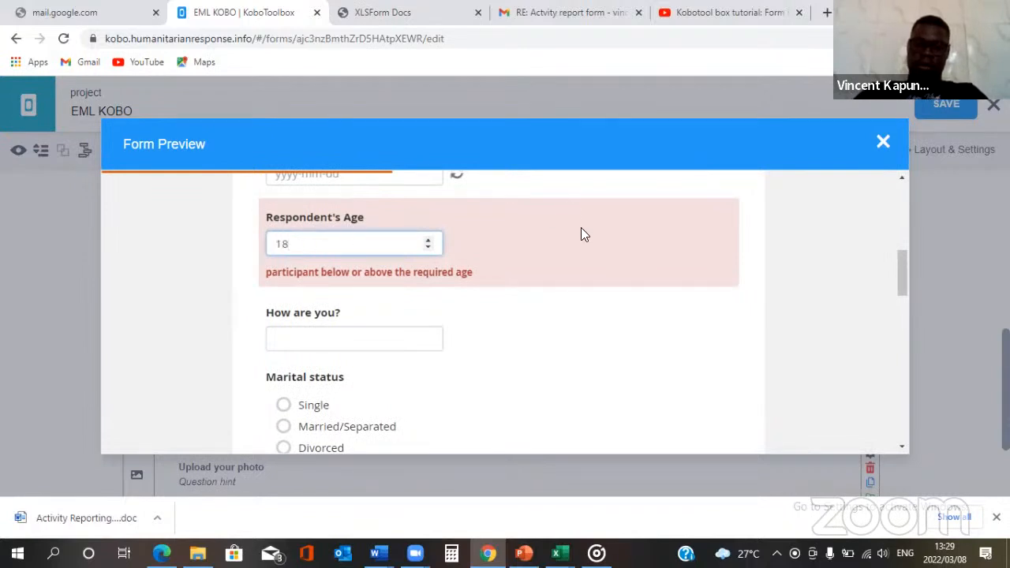
pyautogui.press('Tab')
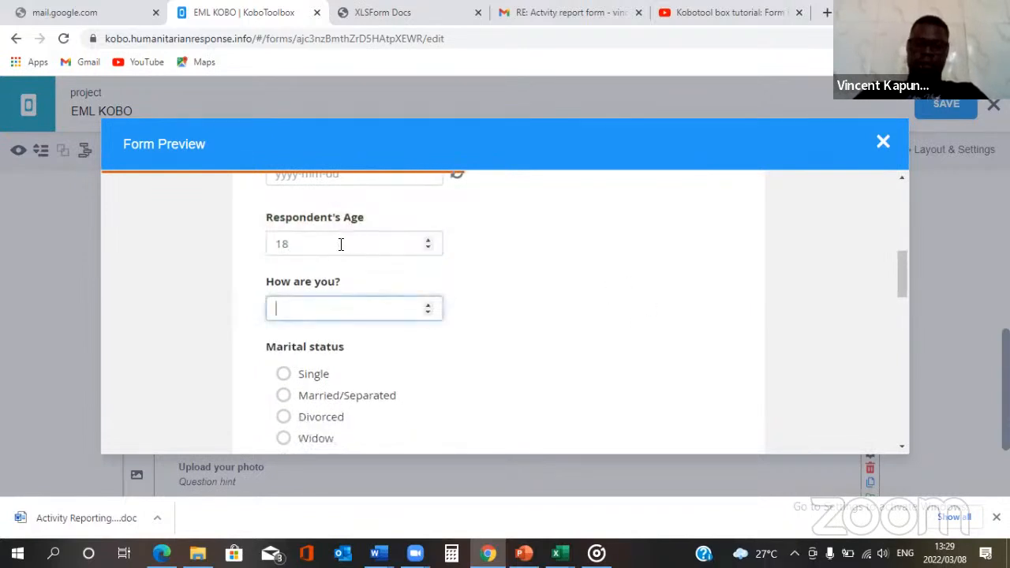
# Step: Test the pregnancy question's skip logic in the preview by answering "Respondent's gender?" with Male and checking the questions after "Favorite colors?"
pyautogui.scroll(2, 341, 244)
pyautogui.scroll(1, 341, 244)
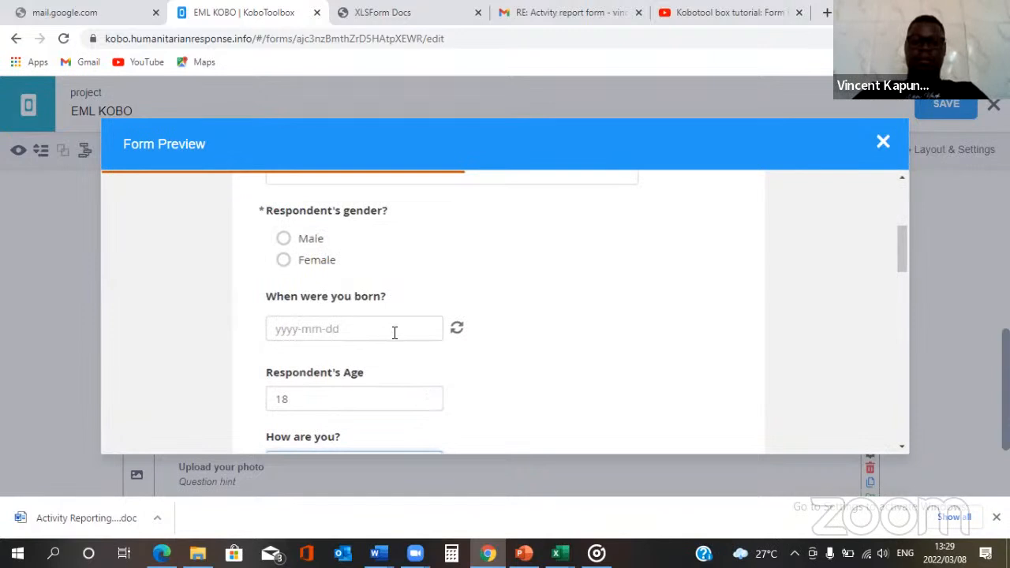
pyautogui.scroll(1, 395, 333)
pyautogui.scroll(1, 394, 333)
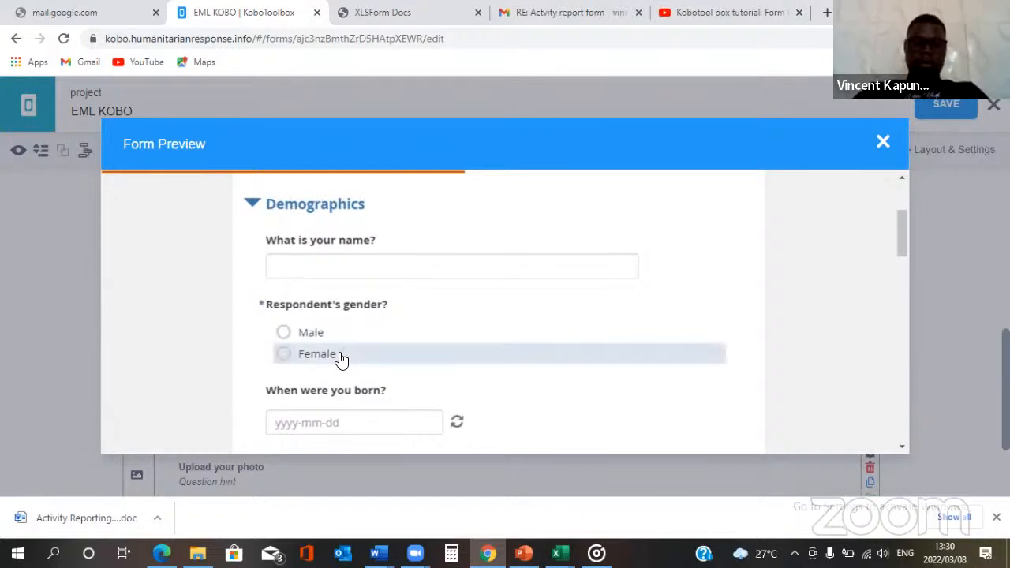
pyautogui.scroll(-2, 409, 329)
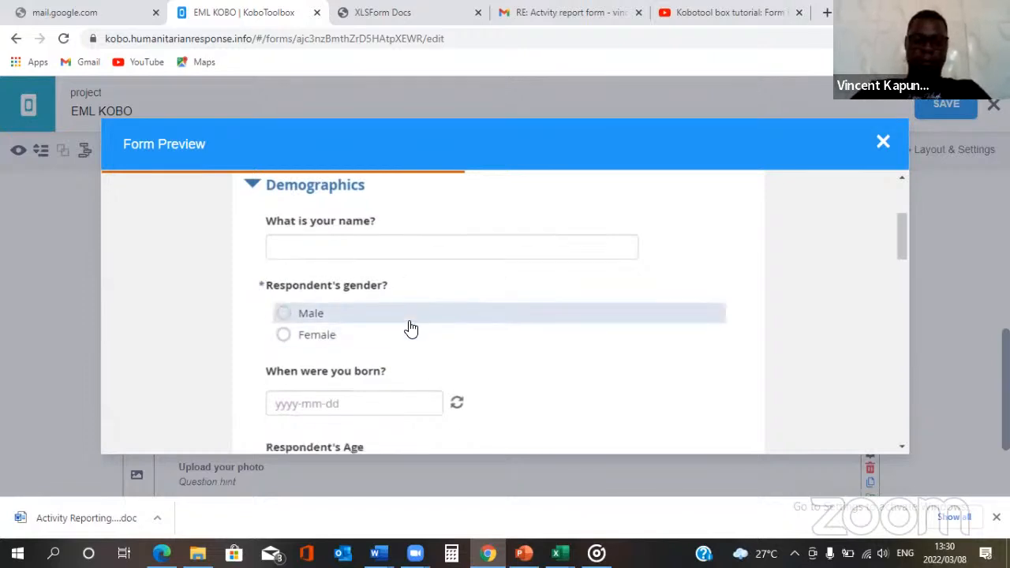
pyautogui.click(328, 255)
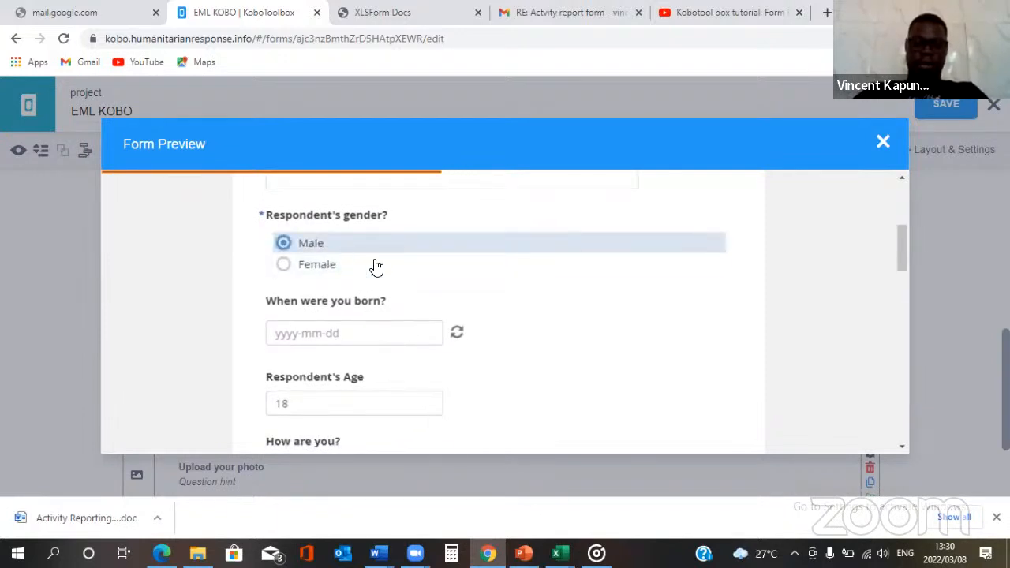
pyautogui.scroll(-5, 441, 340)
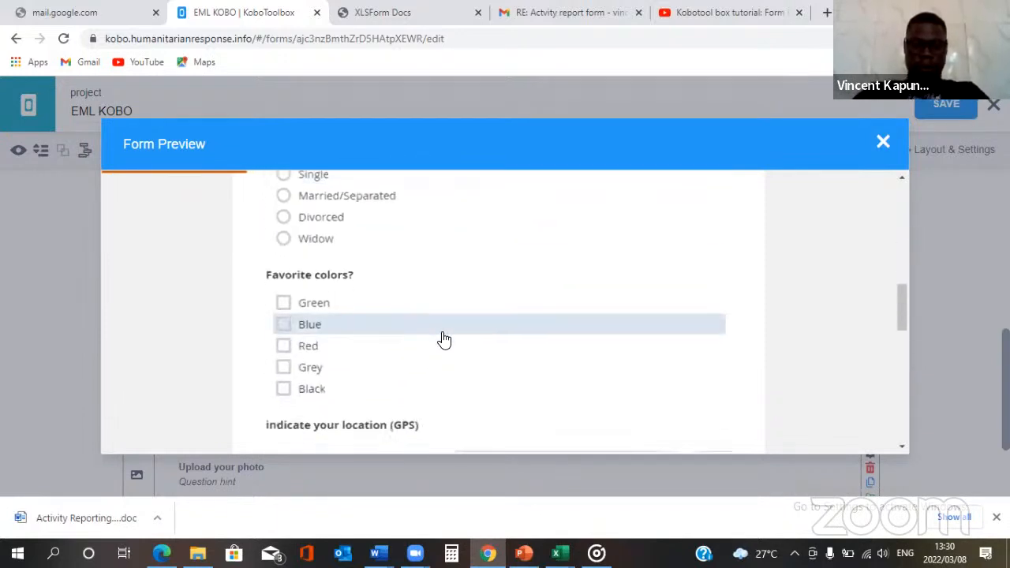
pyautogui.scroll(-2, 444, 338)
# Step: Set "Respondent's gender?" to Female in the preview and answer "Are you currently pregnant?" with No
pyautogui.scroll(8, 363, 241)
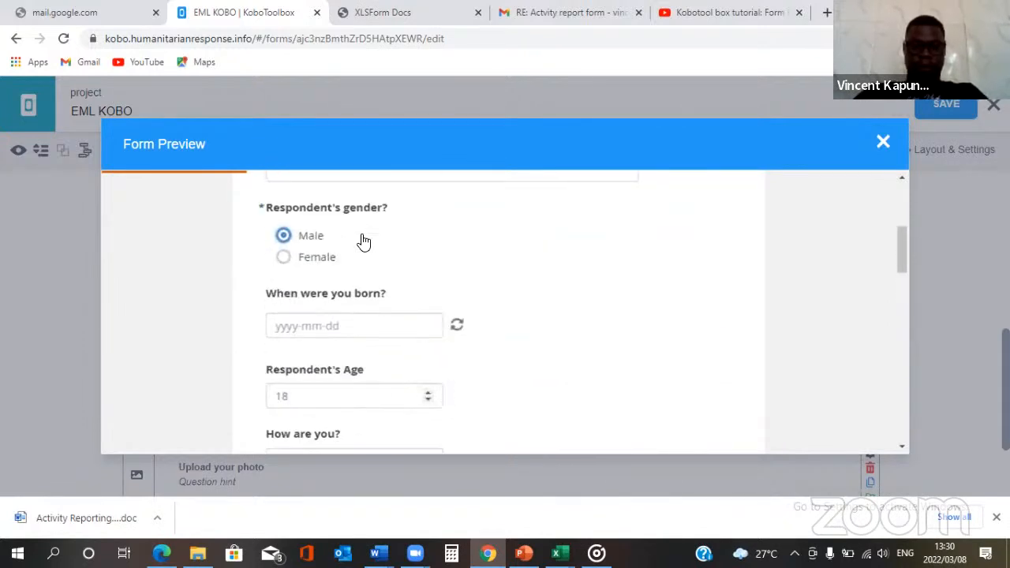
pyautogui.click(297, 258)
pyautogui.scroll(-2, 298, 267)
pyautogui.scroll(-5, 298, 267)
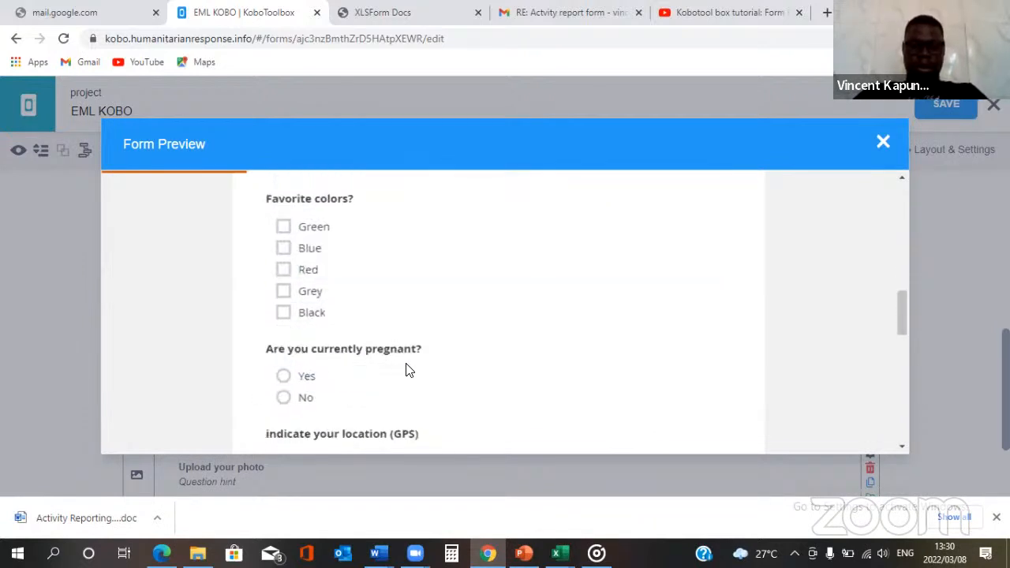
pyautogui.click(337, 385)
pyautogui.click(337, 409)
pyautogui.scroll(-2, 340, 410)
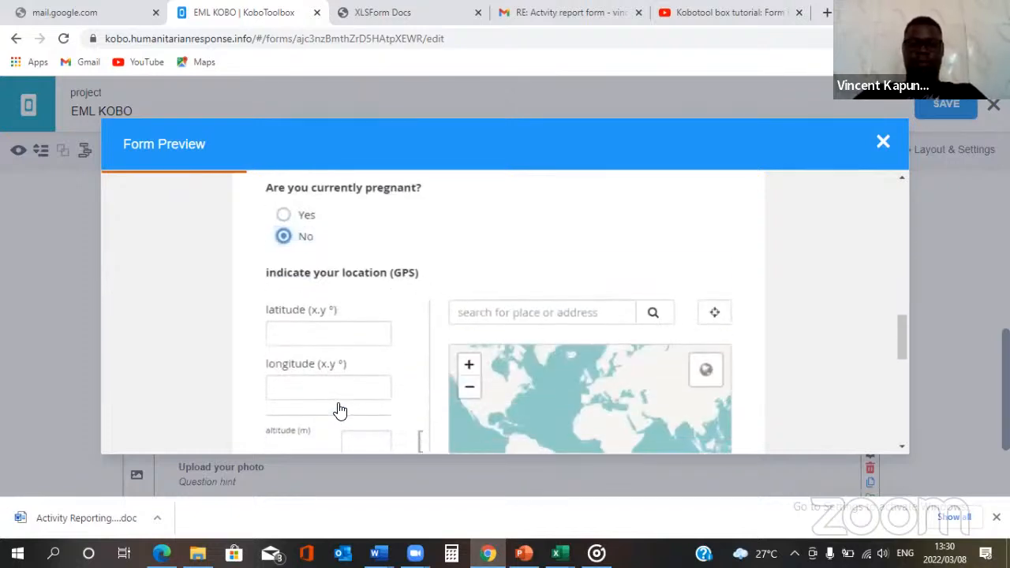
# Step: Collapse the Demographics group in the form preview, check the questions outside it, and expand the group again
pyautogui.scroll(10, 339, 407)
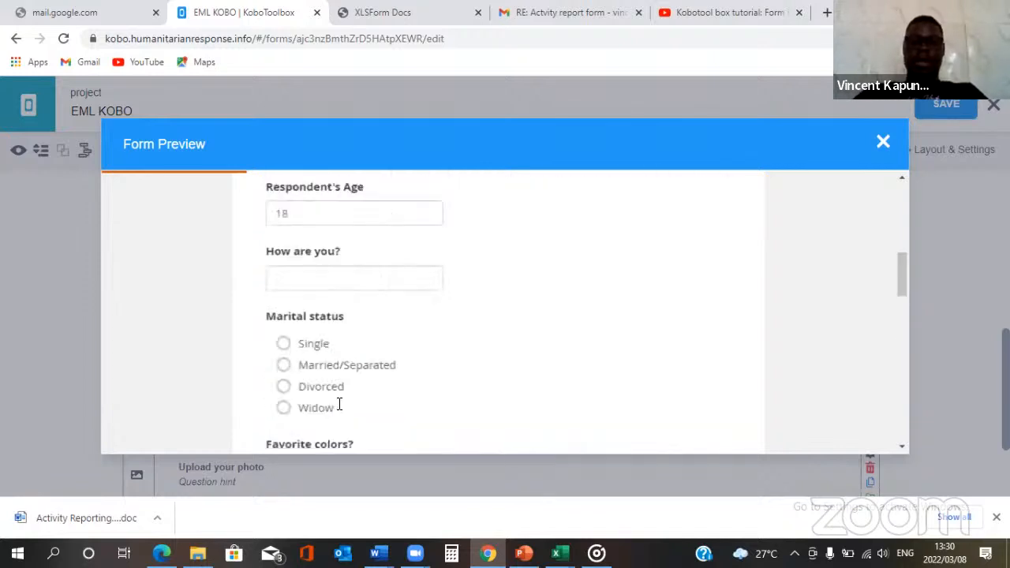
pyautogui.scroll(-2, 268, 257)
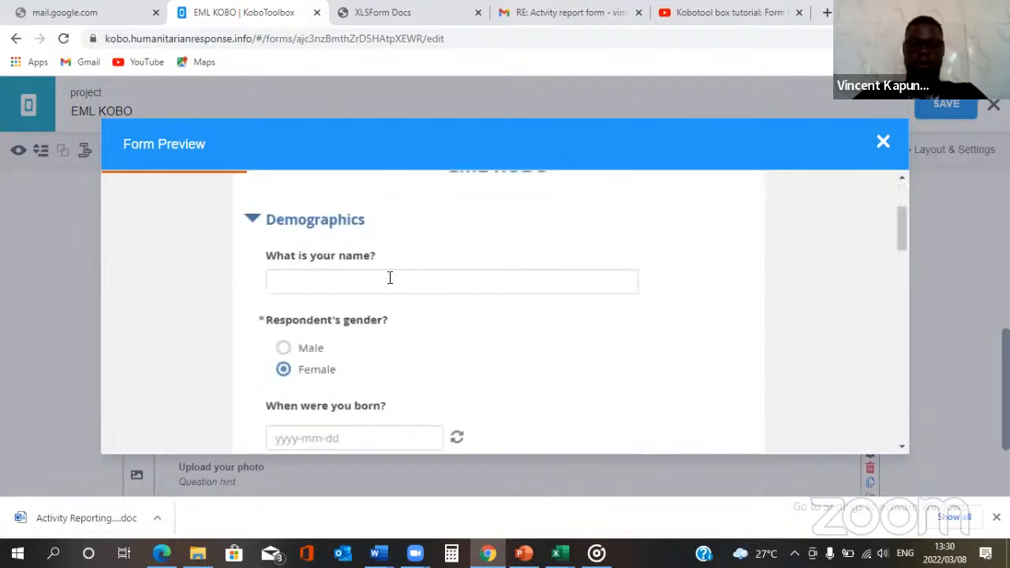
pyautogui.scroll(1, 390, 278)
pyautogui.click(253, 220)
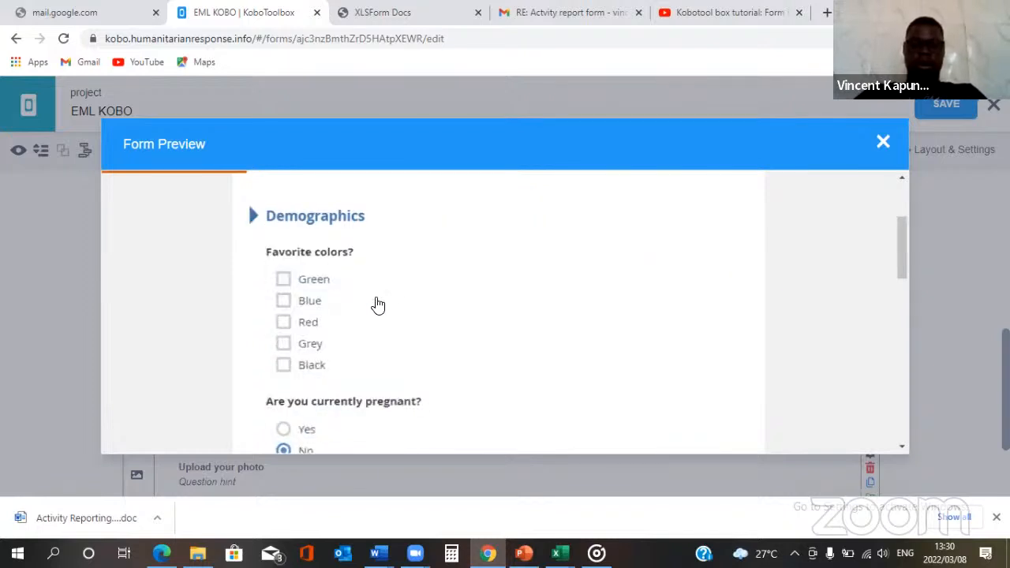
pyautogui.scroll(-3, 377, 305)
pyautogui.scroll(2, 376, 304)
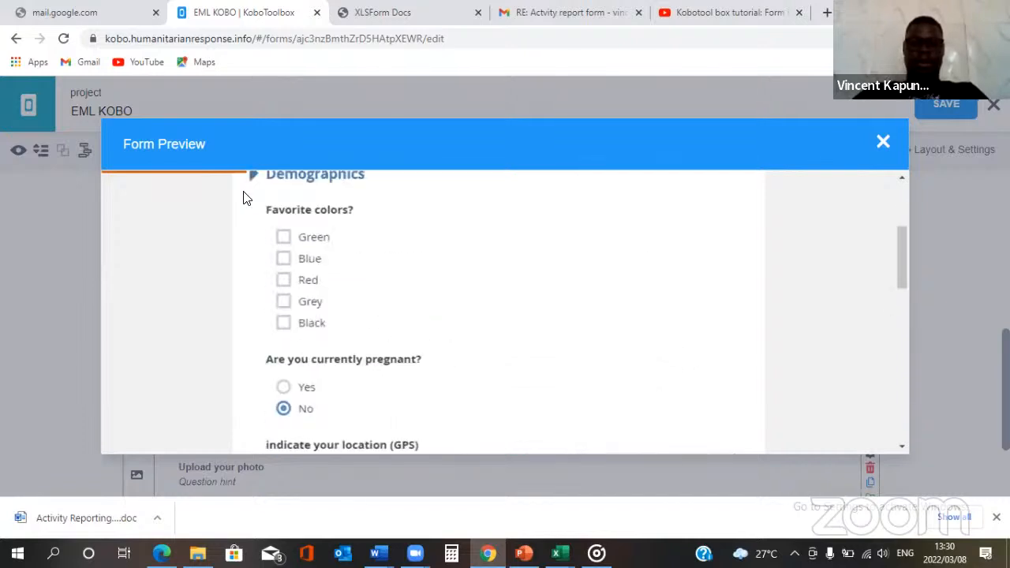
pyautogui.scroll(1, 259, 218)
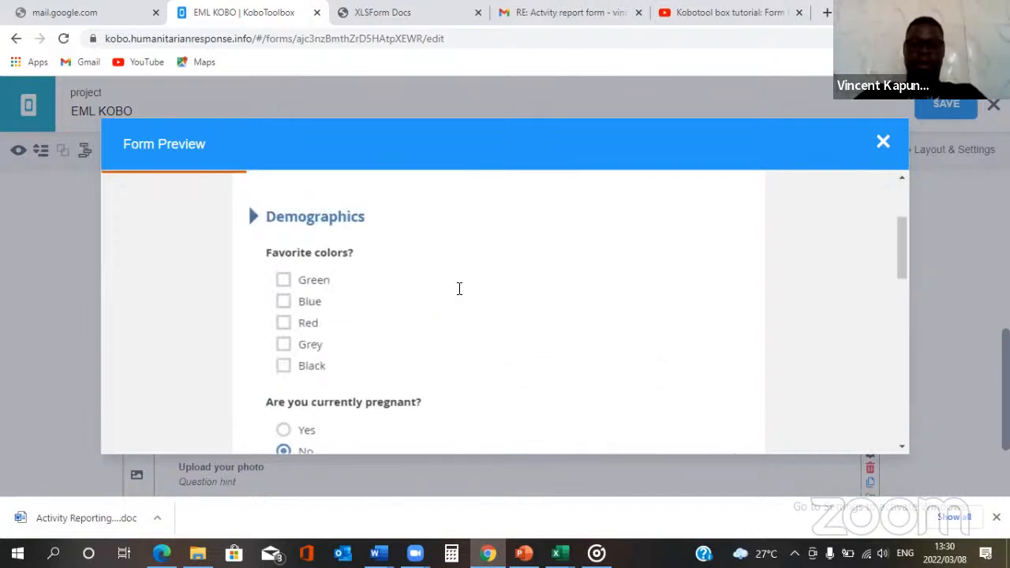
pyautogui.click(293, 215)
pyautogui.click(252, 217)
pyautogui.click(253, 217)
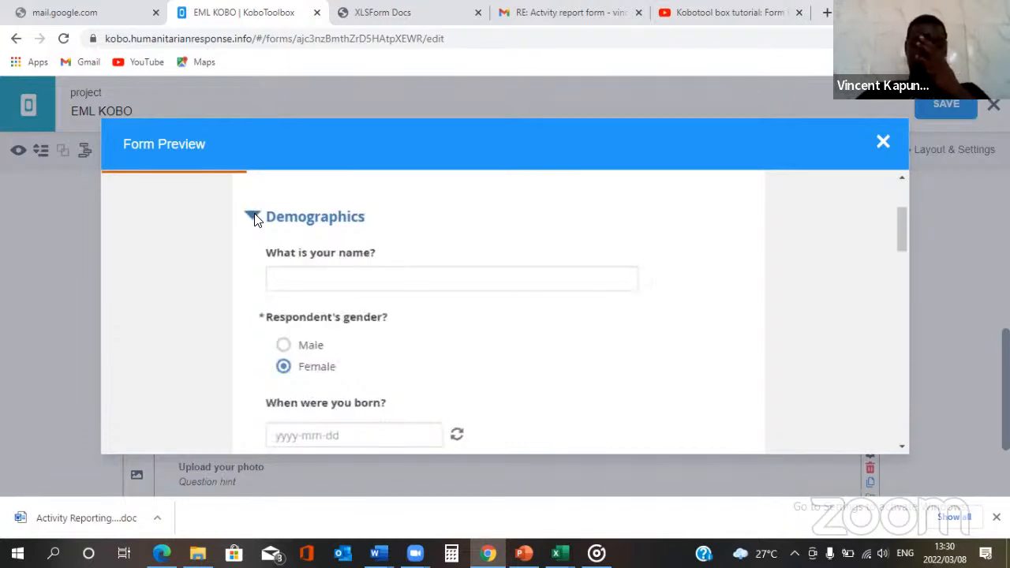
# Step: Review the preview from Demographics through the location, photo and audio upload questions, and close the preview
pyautogui.scroll(-3, 409, 331)
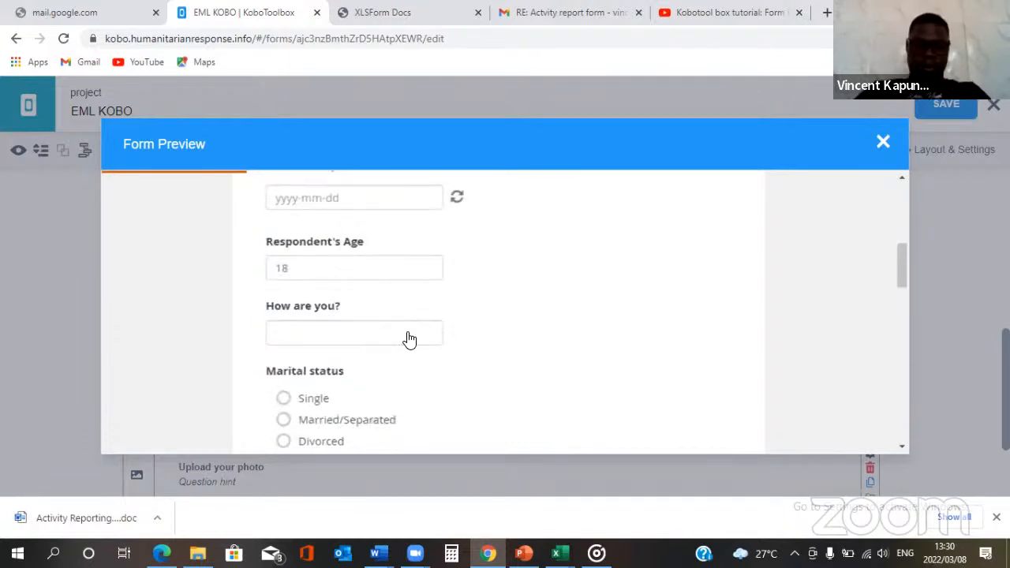
pyautogui.scroll(-6, 409, 331)
pyautogui.scroll(-4, 408, 331)
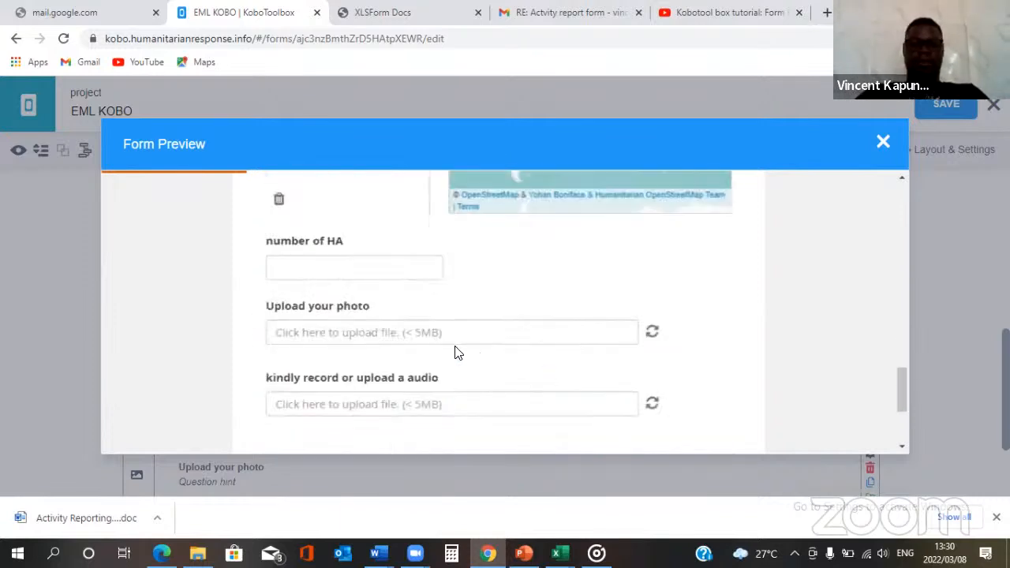
pyautogui.scroll(2, 536, 296)
pyautogui.scroll(5, 535, 293)
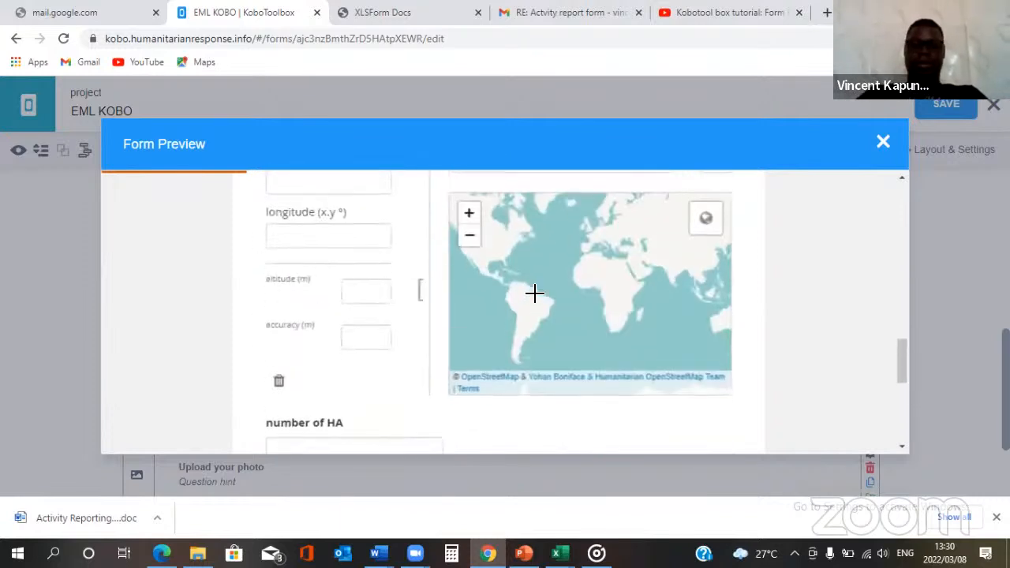
pyautogui.scroll(-5, 535, 294)
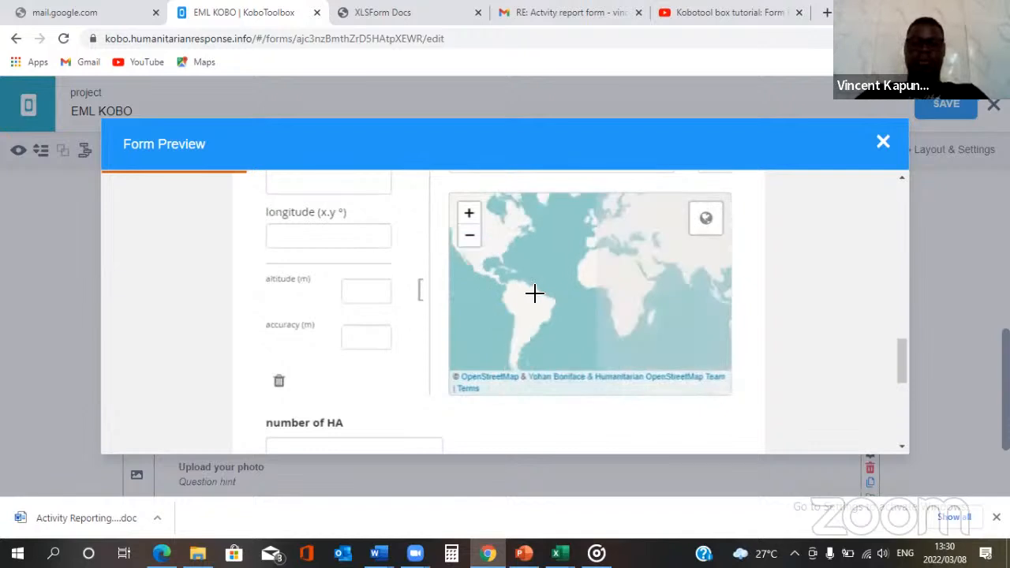
pyautogui.scroll(12, 843, 303)
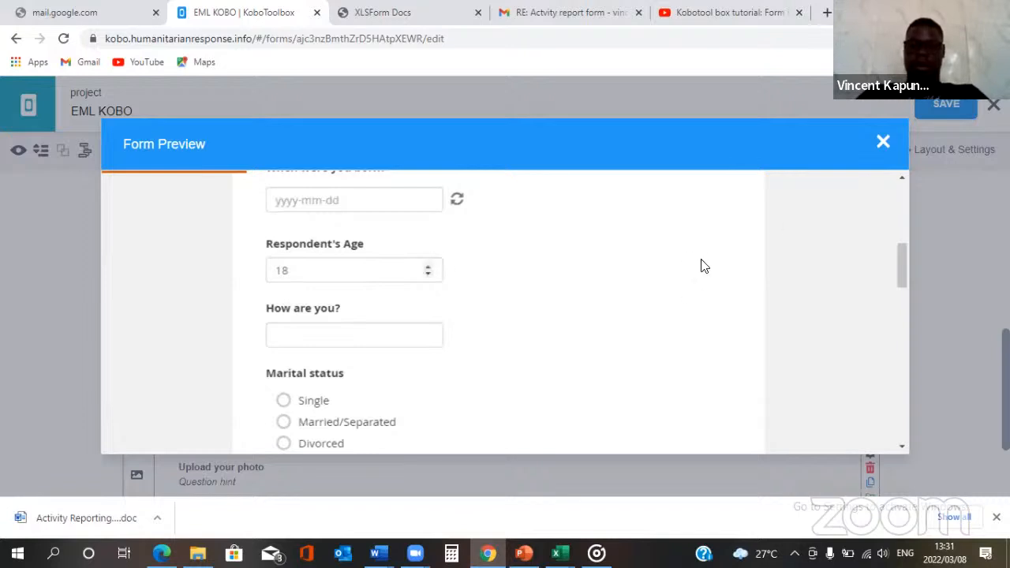
pyautogui.scroll(3, 609, 278)
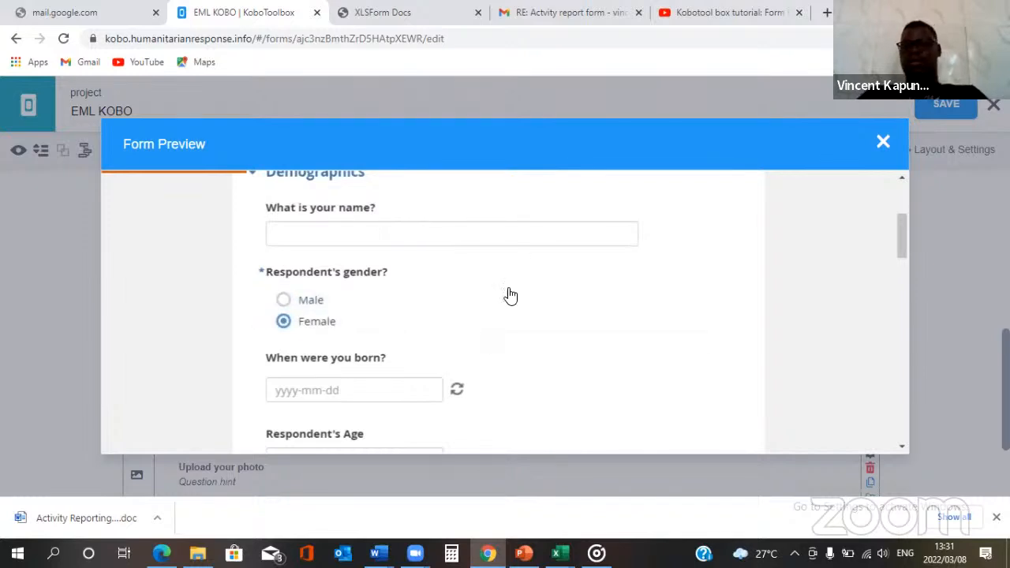
pyautogui.click(882, 141)
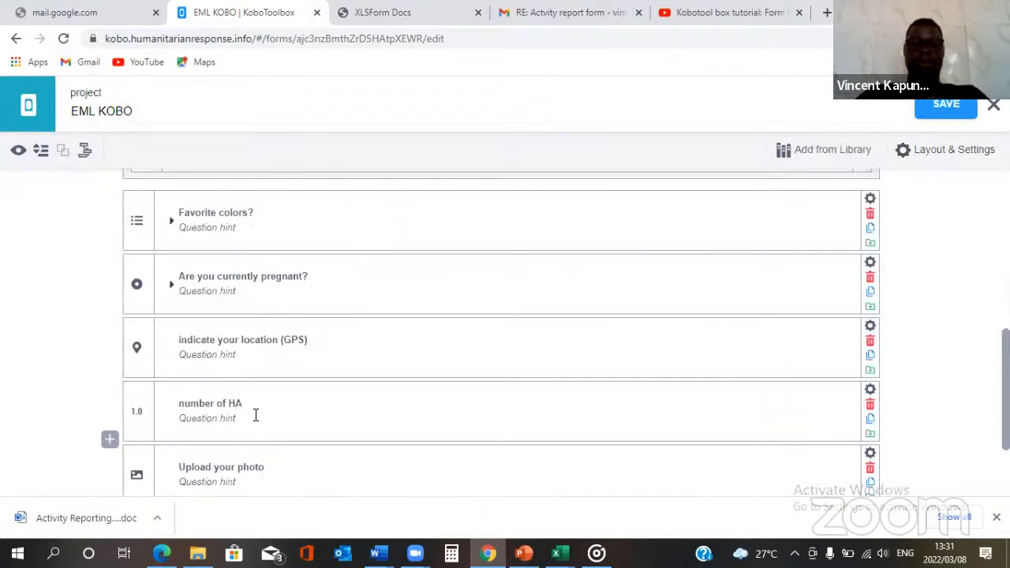
# Step: Collapse the Demographics group, select it with all remaining questions through the audio upload, and combine them into one new group
pyautogui.scroll(-2, 255, 415)
pyautogui.scroll(5, 254, 414)
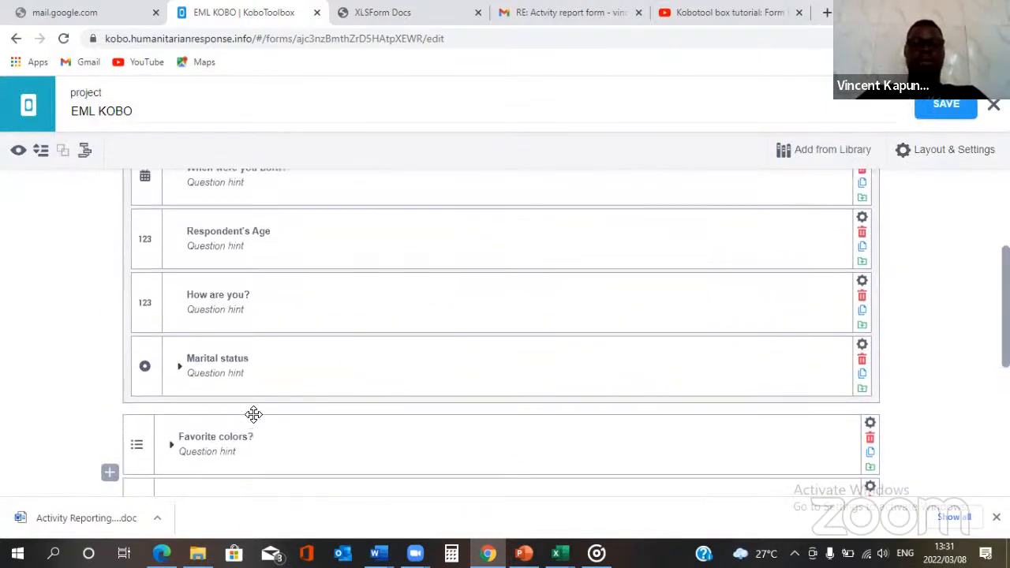
pyautogui.scroll(3, 254, 415)
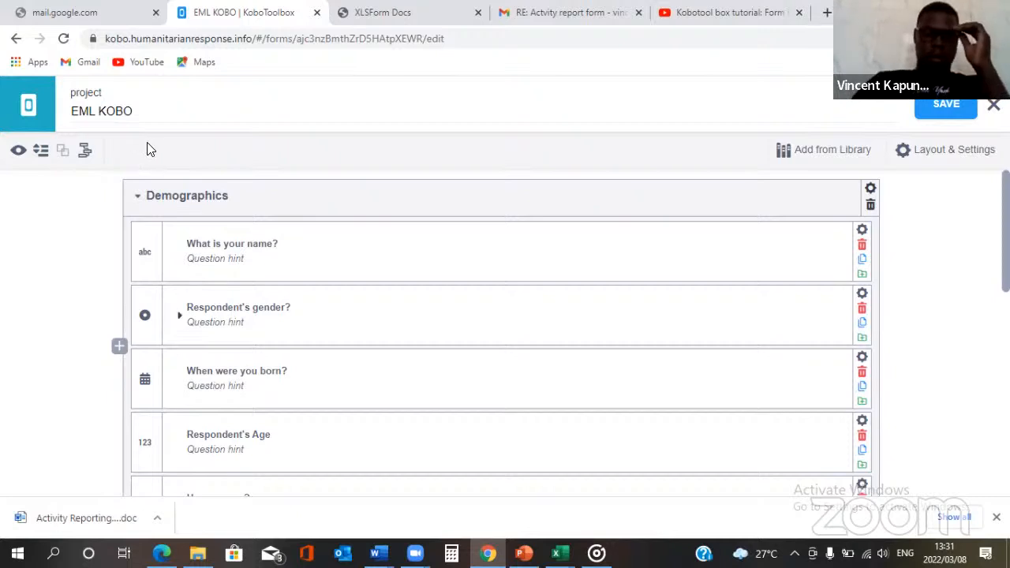
pyautogui.click(138, 198)
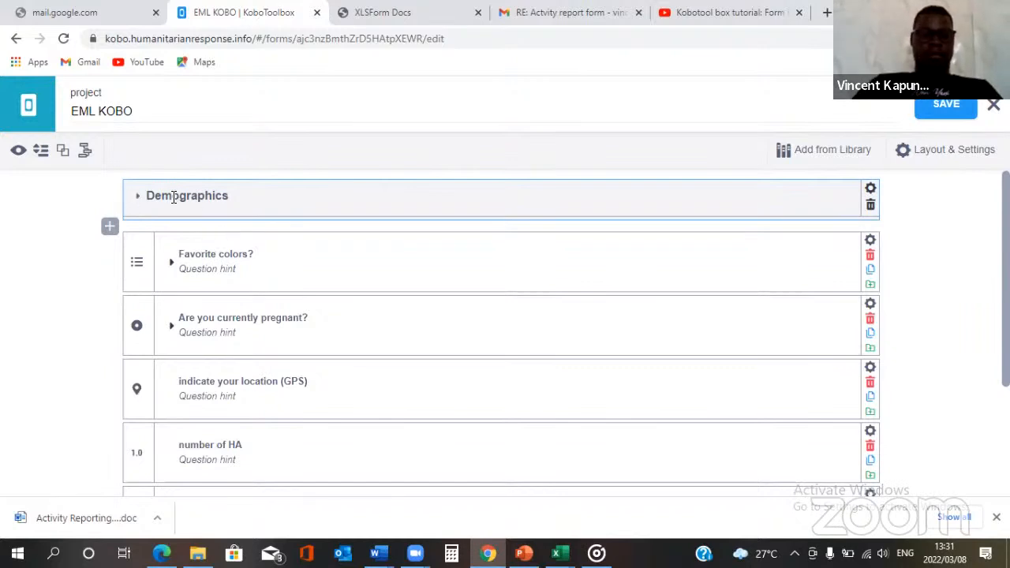
pyautogui.click(136, 201)
pyautogui.click(133, 201)
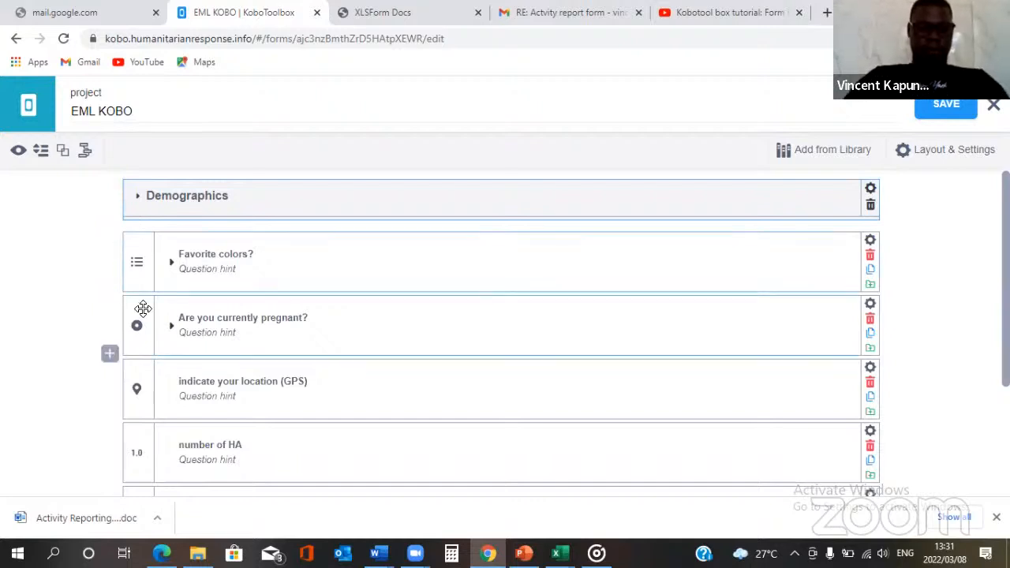
pyautogui.scroll(-1, 140, 369)
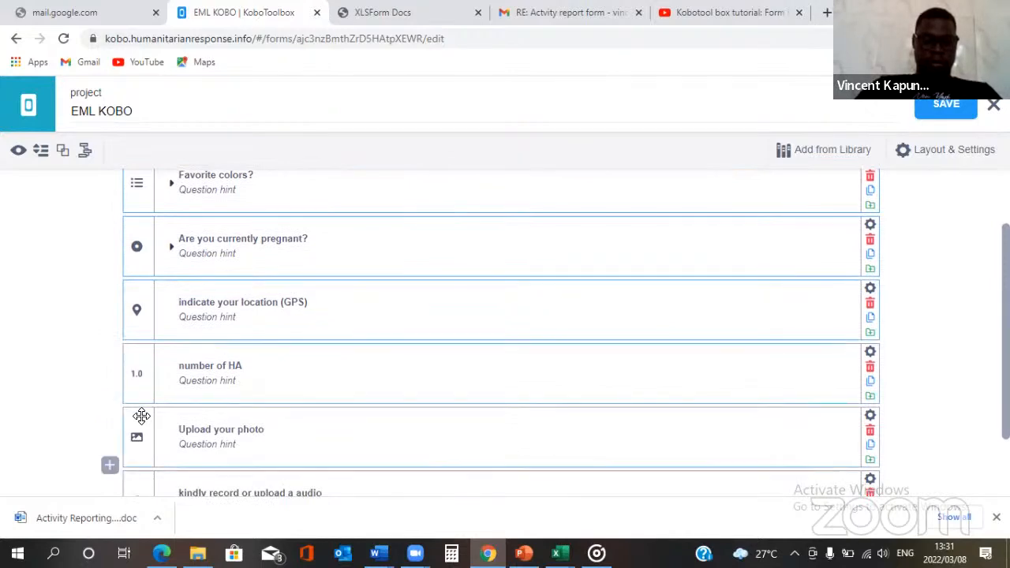
pyautogui.scroll(-1, 142, 416)
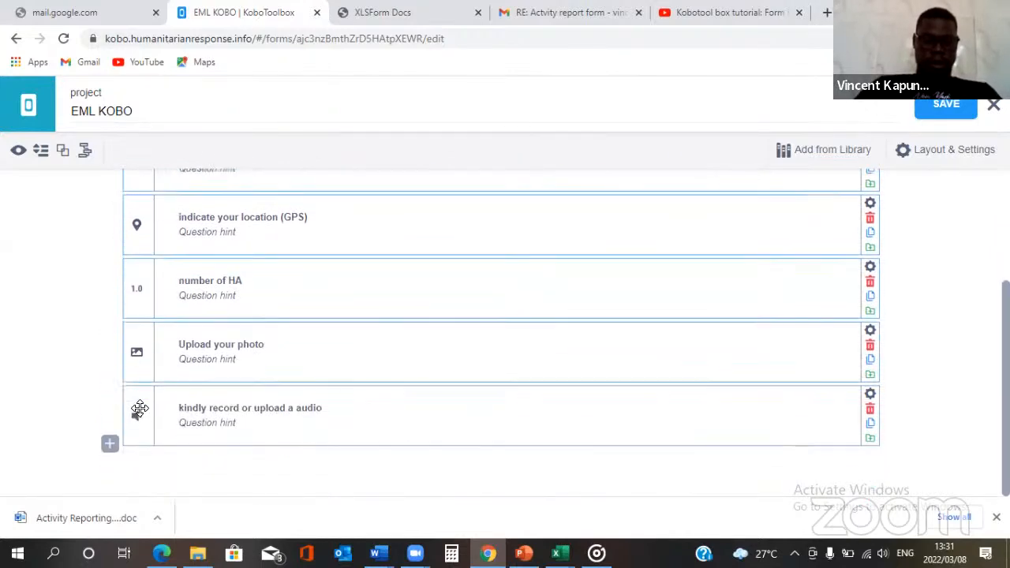
pyautogui.scroll(2, 236, 342)
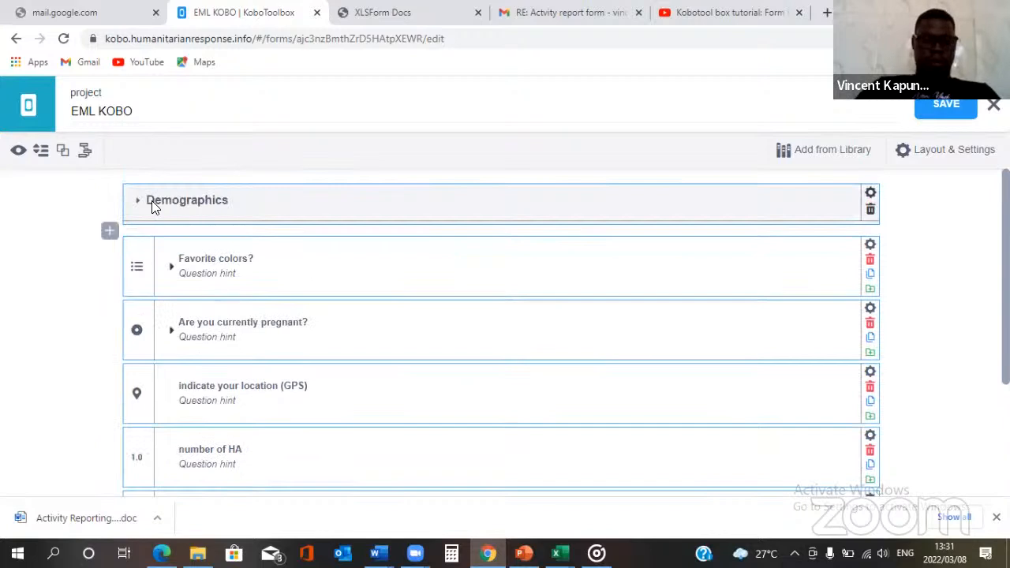
pyautogui.click(65, 157)
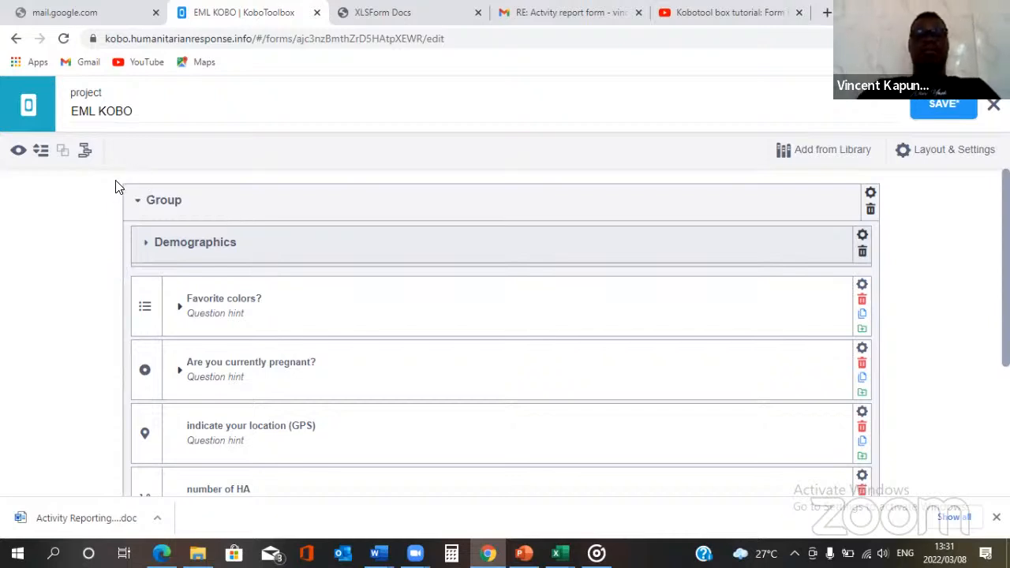
# Step: Add a Note question above the new outer group, with an introduction giving the interviewer's first name followed by filler text
pyautogui.click(197, 203)
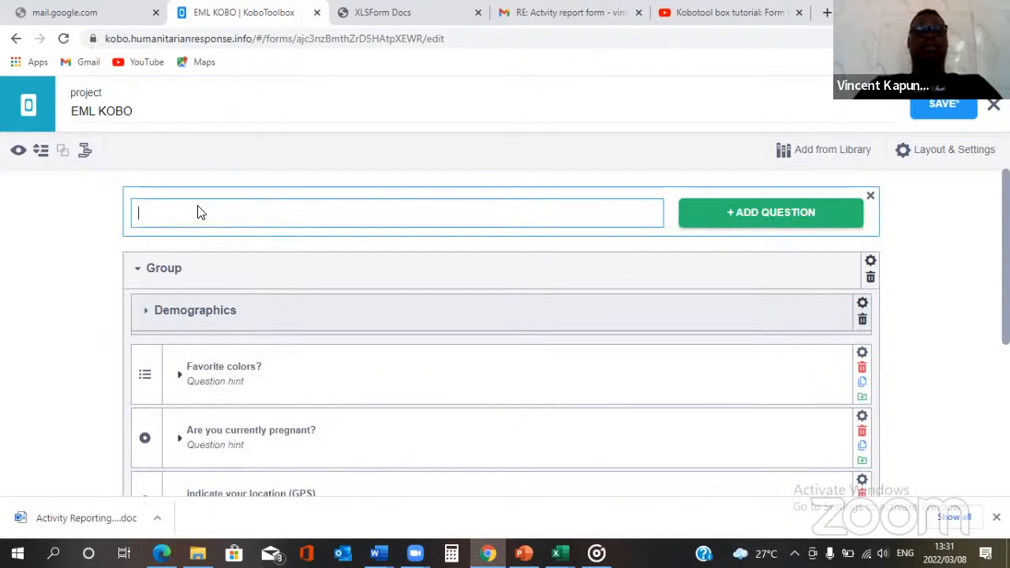
pyautogui.write('Hi')
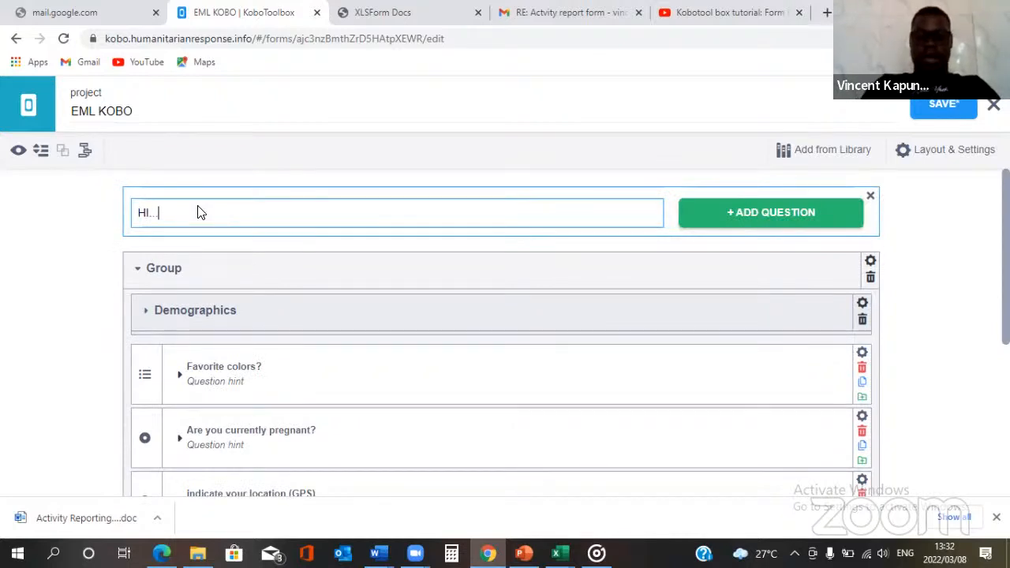
pyautogui.write('...my name is Vince and i will b')
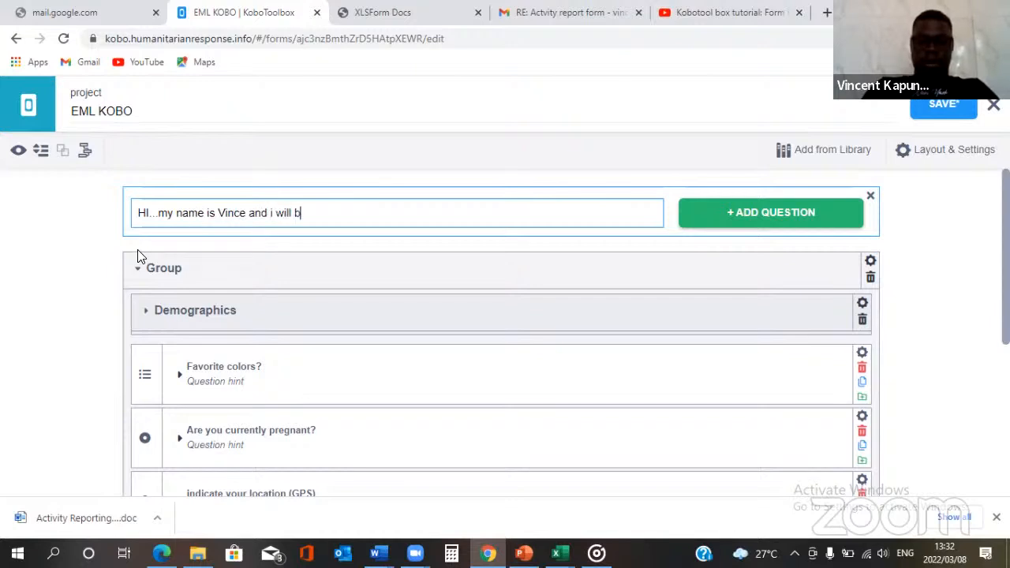
pyautogui.write('lalalalalalalalaallaalalala')
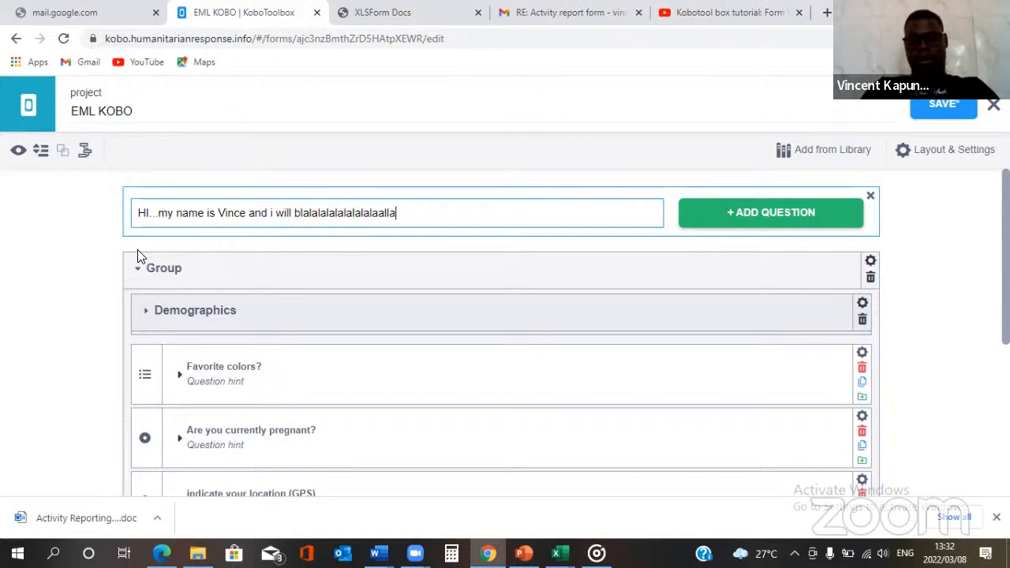
pyautogui.click(709, 214)
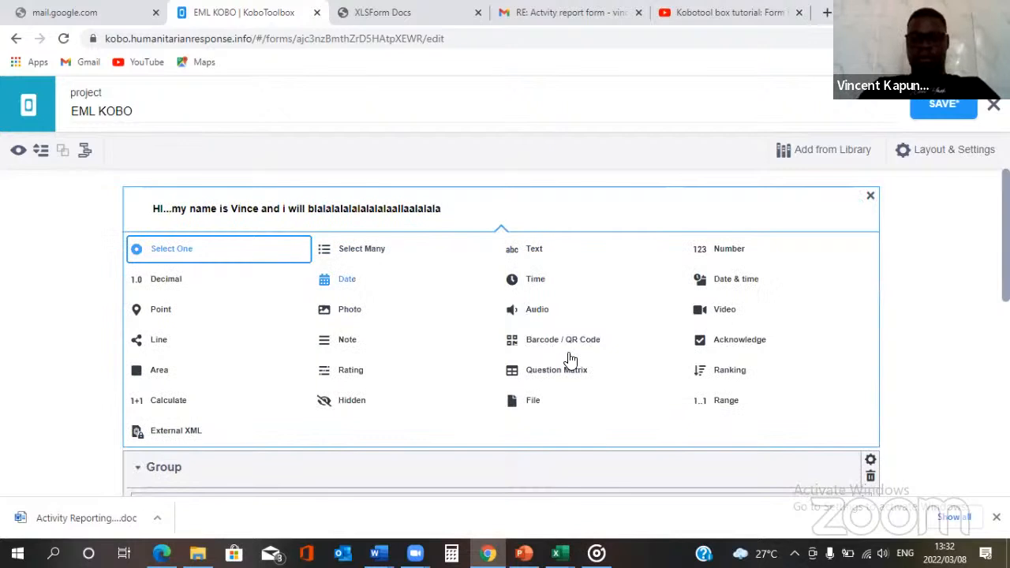
pyautogui.click(394, 345)
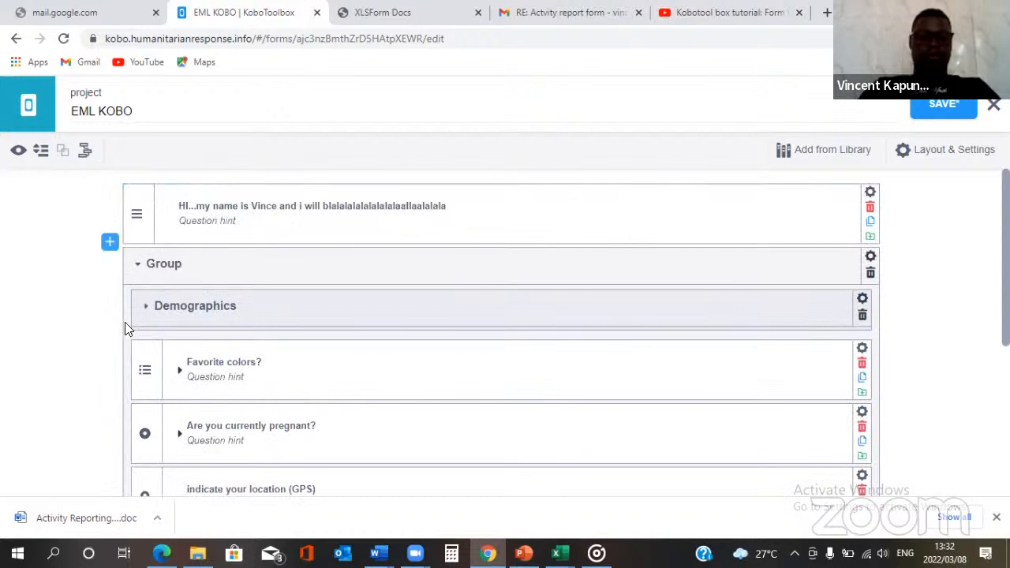
# Step: Add a Select One question titled "Consent" with Yes and No options between the introductory note and the outer group, and collapse its options
pyautogui.click(143, 340)
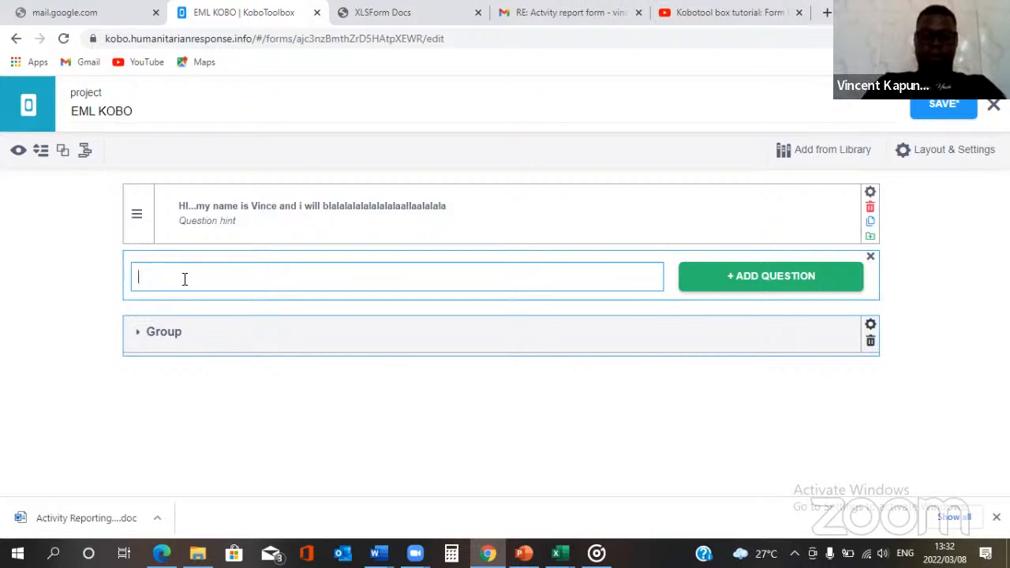
pyautogui.write('COn')
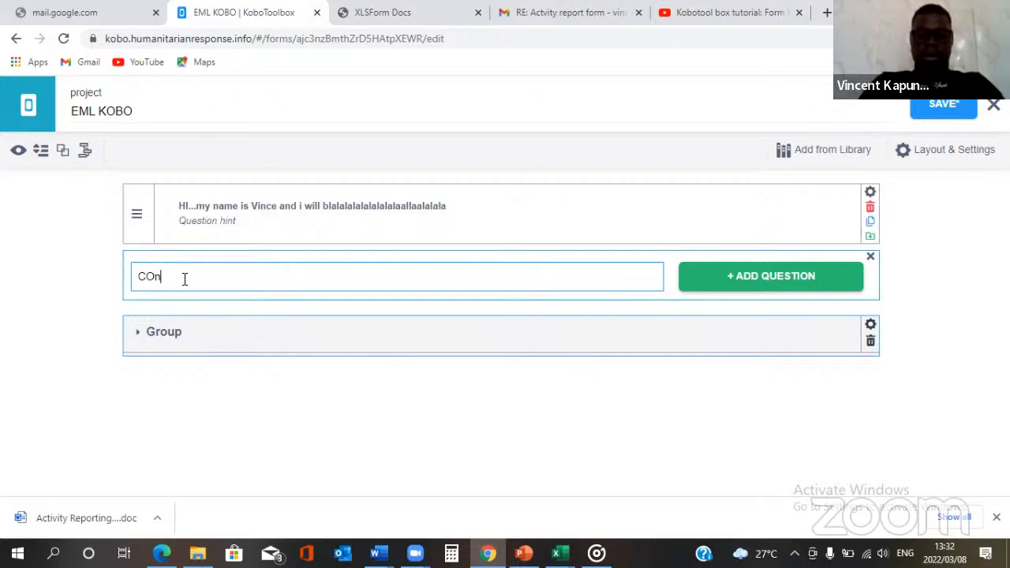
pyautogui.press('BackSpace')
pyautogui.press('BackSpace')
pyautogui.write('onset')
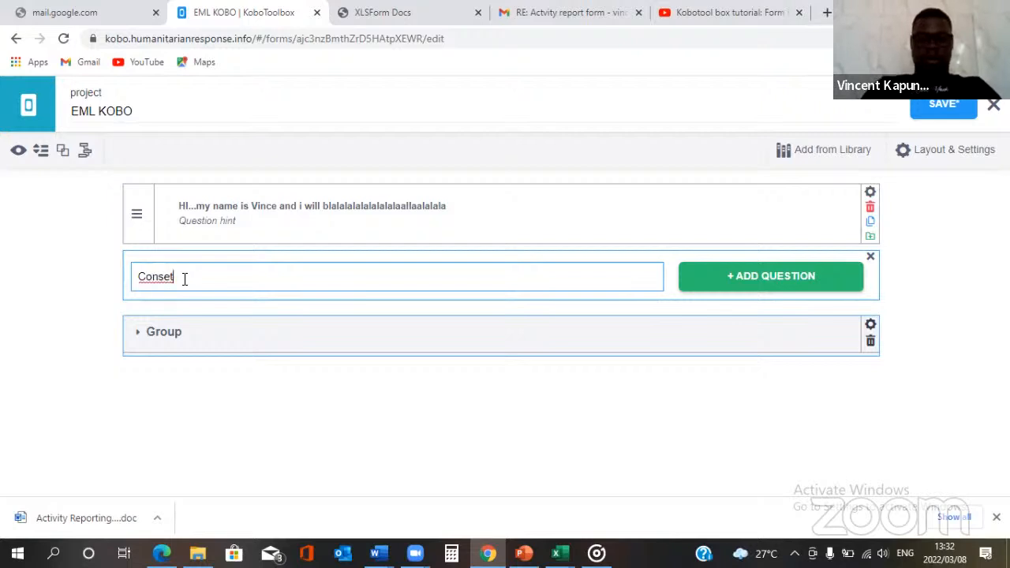
pyautogui.press('BackSpace')
pyautogui.write('ntg')
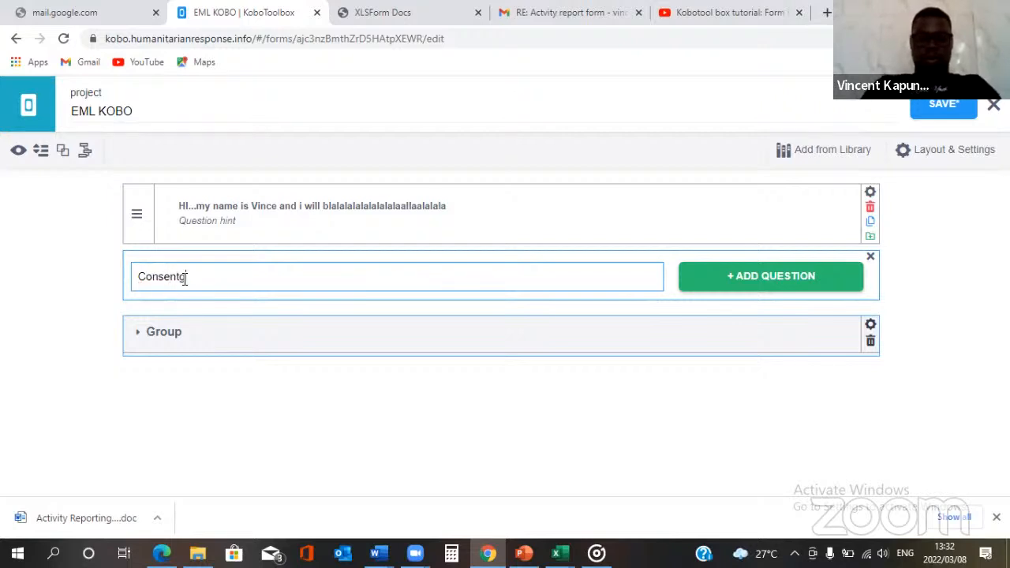
pyautogui.write('t')
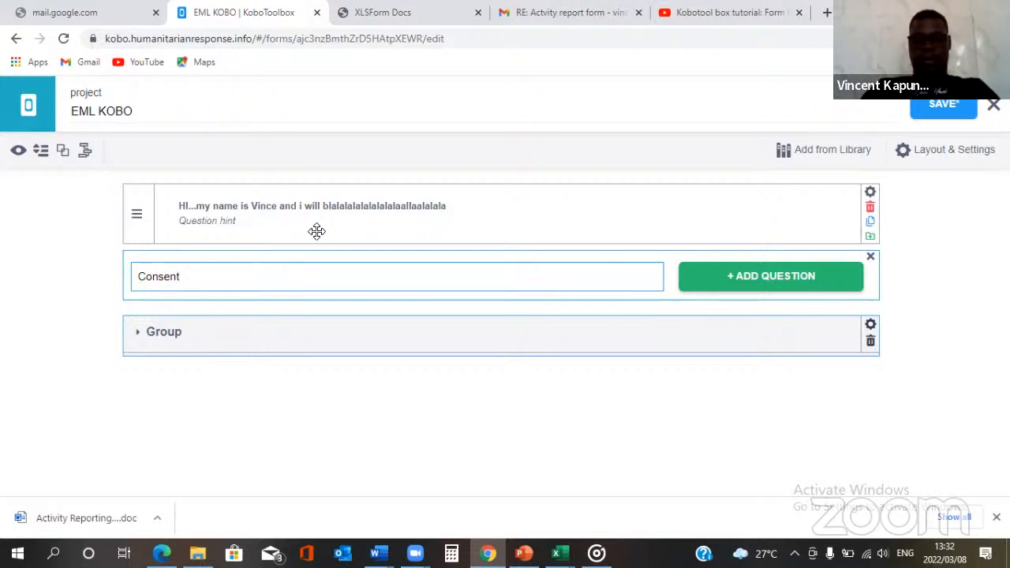
pyautogui.click(777, 290)
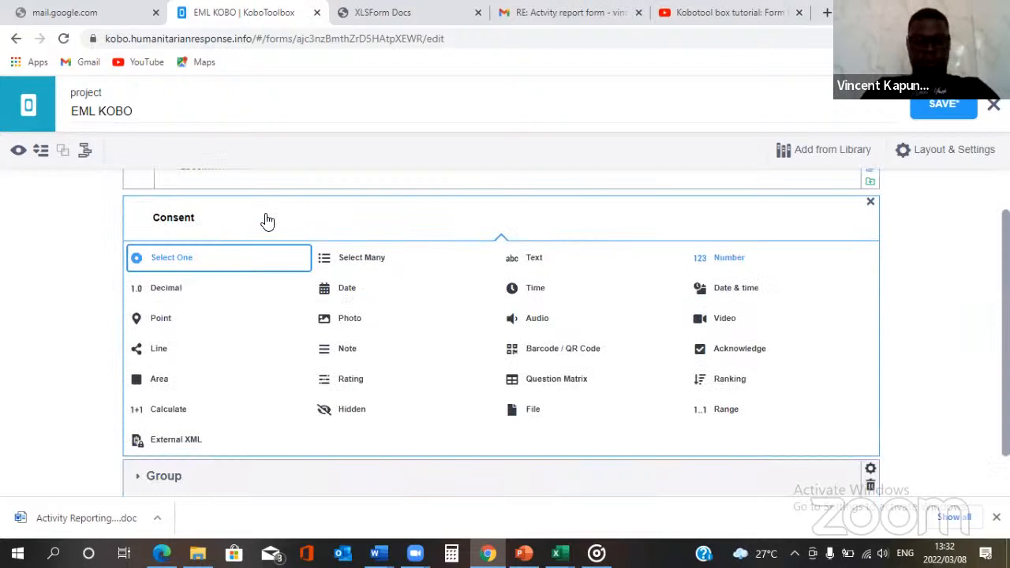
pyautogui.scroll(-1, 268, 222)
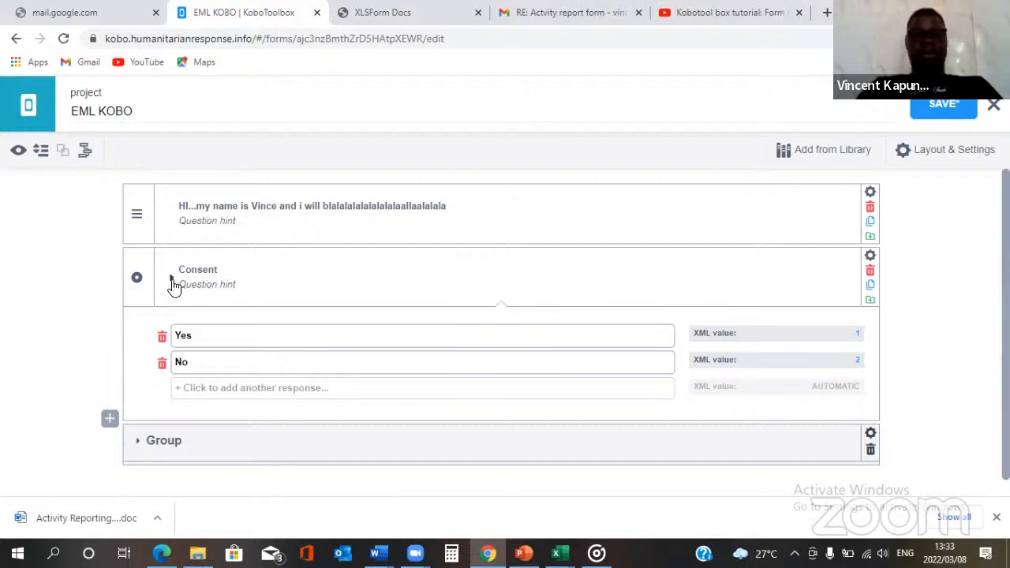
pyautogui.click(173, 284)
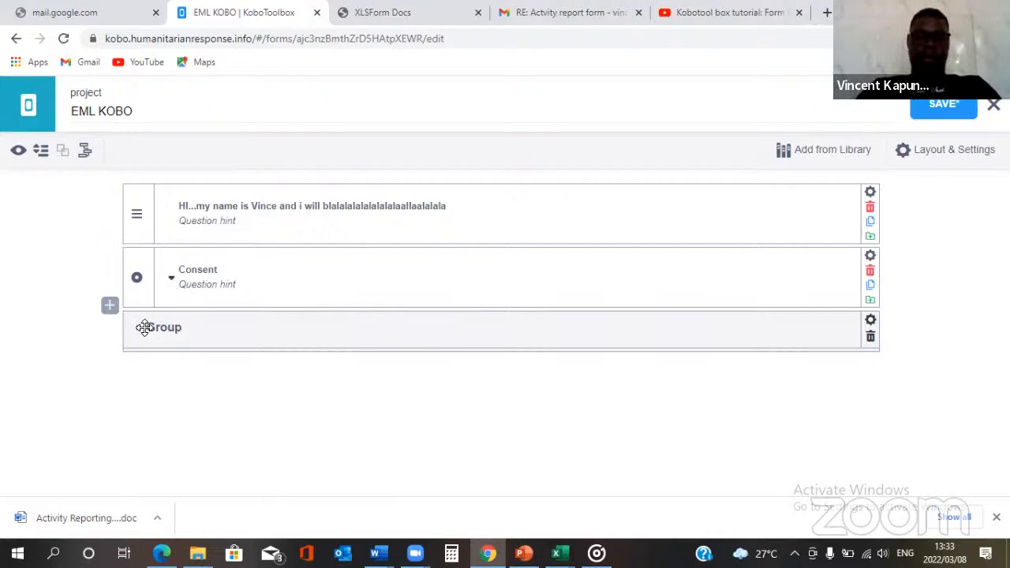
# Step: Move the Consent question below the outer group and back above it, and expand and collapse that group to check its contents
pyautogui.moveTo(177, 294)
pyautogui.mouseDown()
pyautogui.moveTo(187, 289)
pyautogui.moveTo(175, 289)
pyautogui.mouseUp()
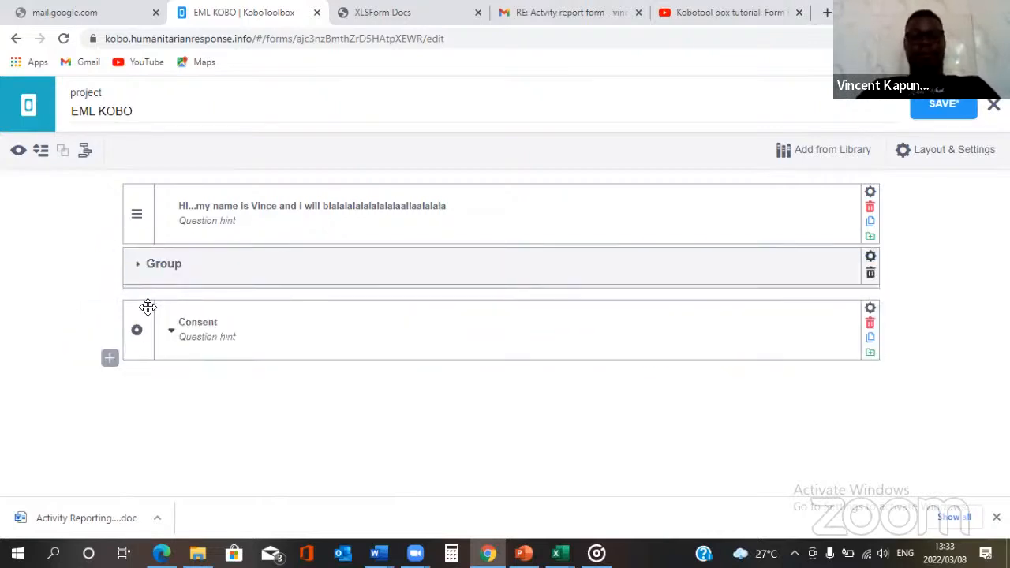
pyautogui.moveTo(167, 248); pyautogui.dragTo(140, 330)
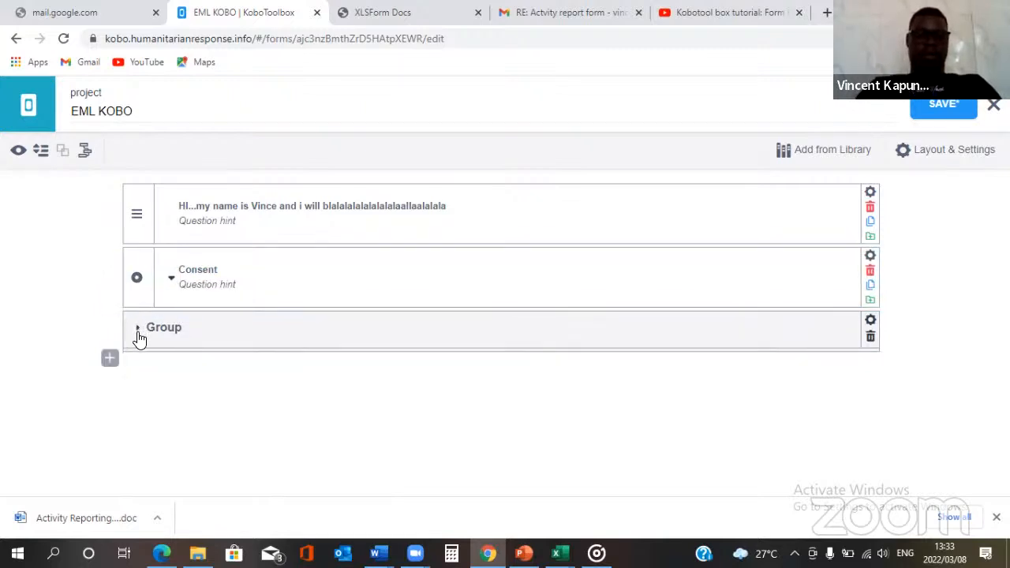
pyautogui.click(137, 331)
pyautogui.click(137, 331)
pyautogui.click(138, 331)
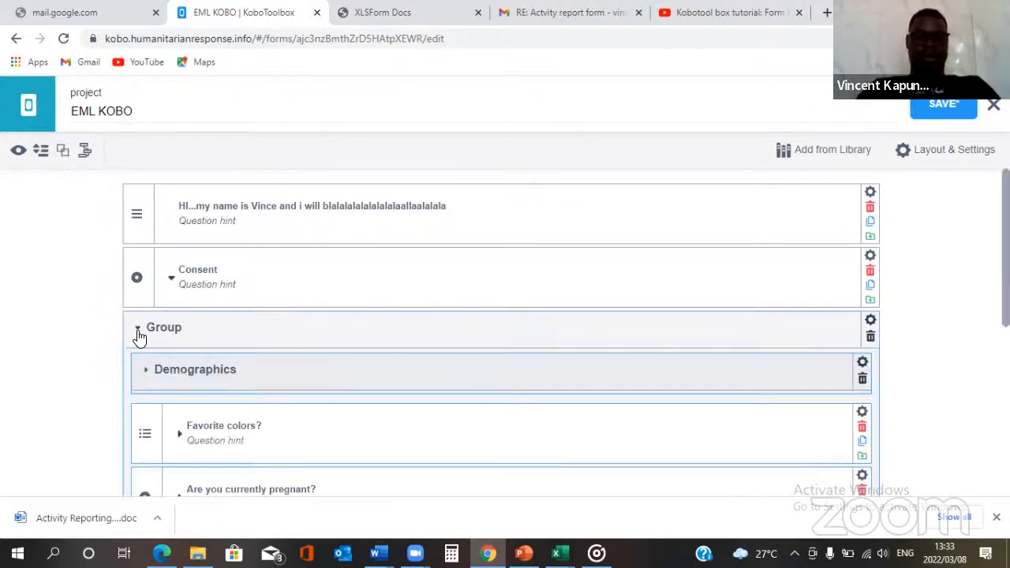
pyautogui.click(145, 370)
pyautogui.click(145, 370)
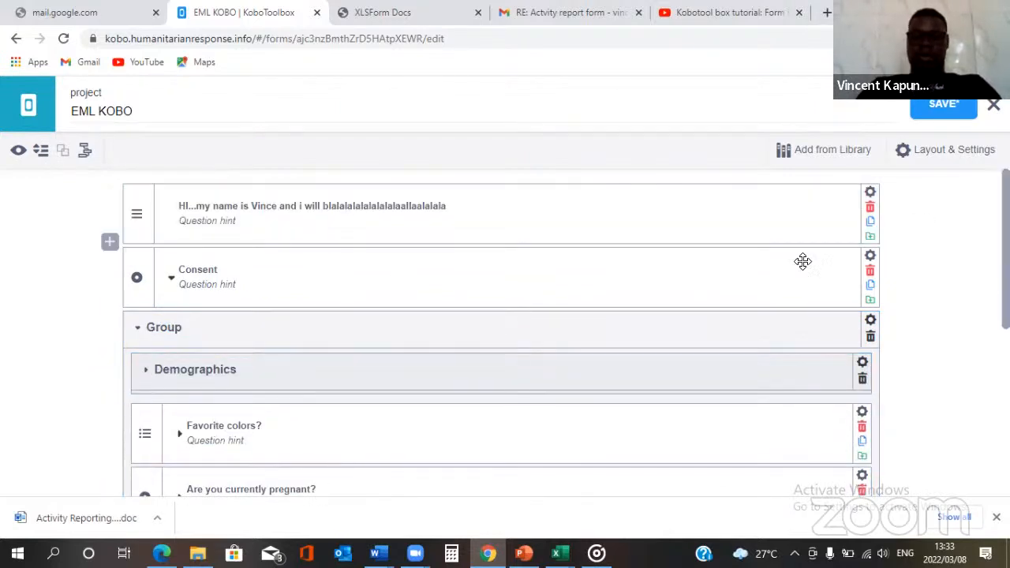
pyautogui.click(137, 332)
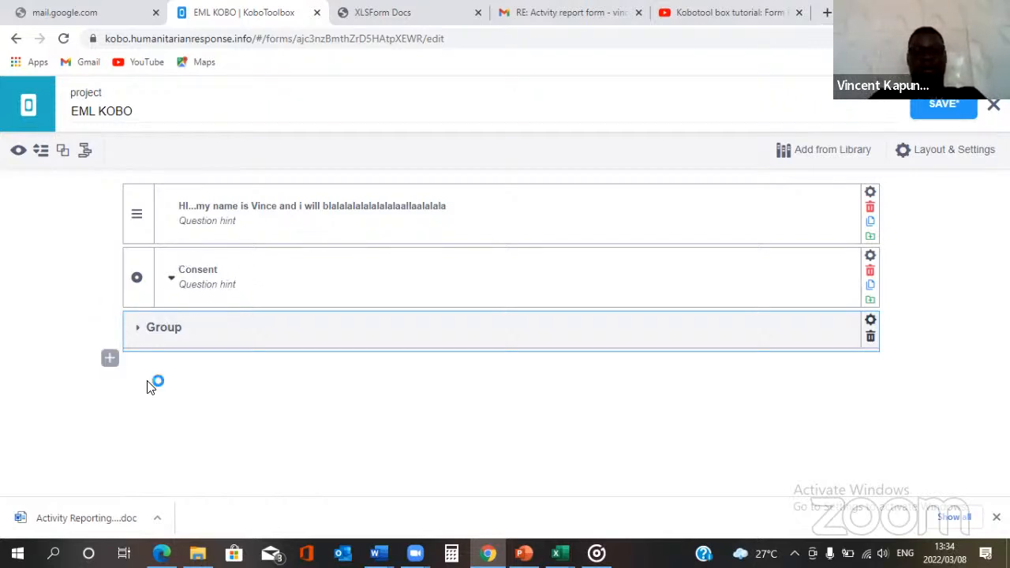
# Step: Add a skip logic condition to the outer group so it is displayed only when Consent = Yes
pyautogui.click(871, 322)
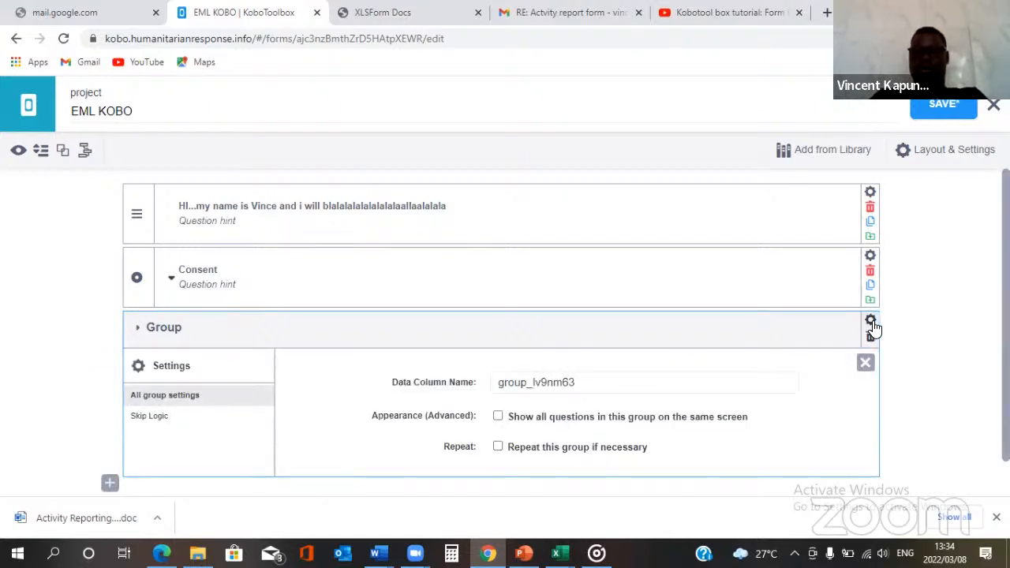
pyautogui.click(146, 418)
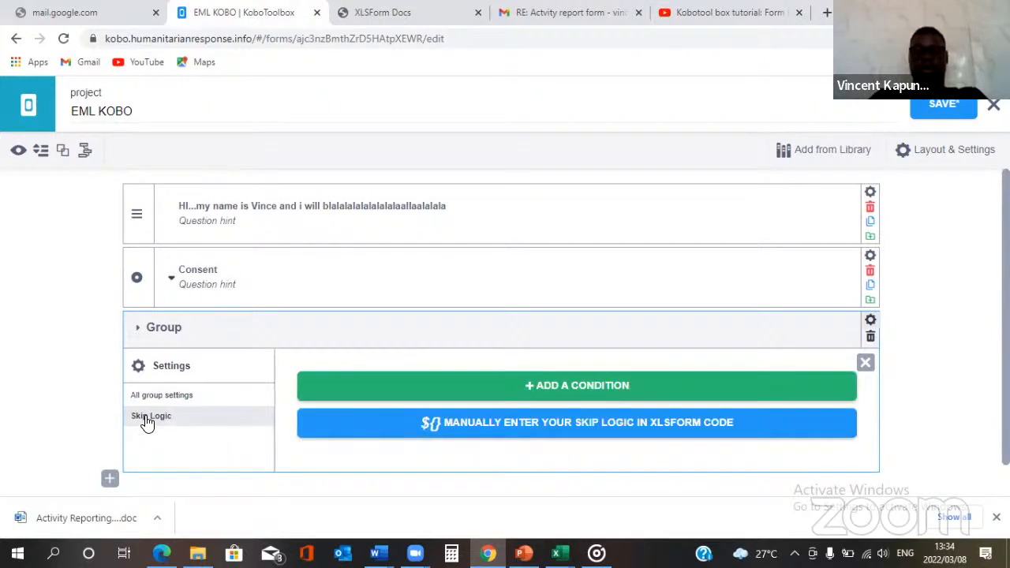
pyautogui.click(446, 386)
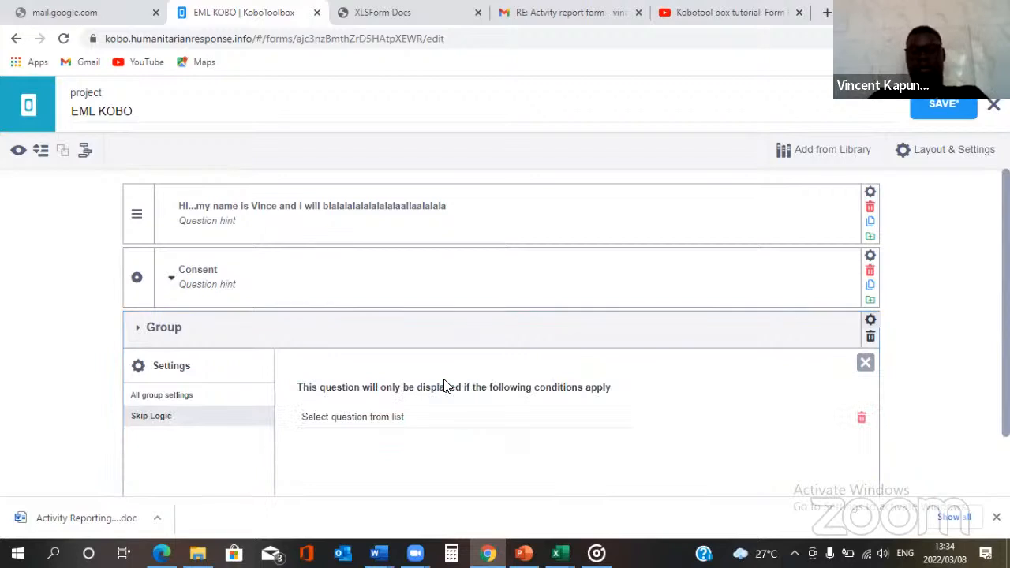
pyautogui.click(376, 418)
pyautogui.click(325, 460)
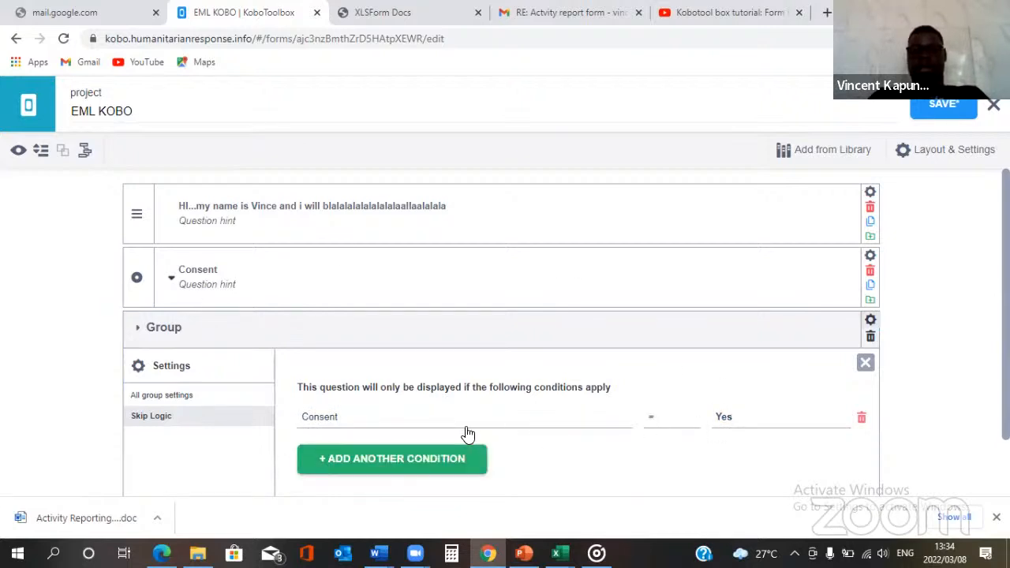
# Step: Change the outer group's skip logic condition to Consent != No
pyautogui.click(662, 420)
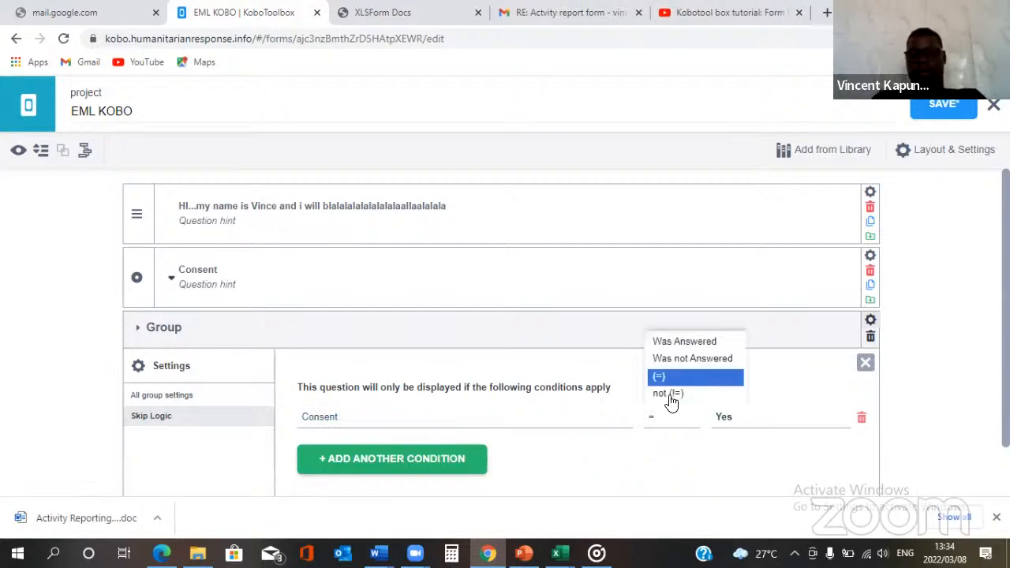
pyautogui.click(669, 398)
pyautogui.click(727, 422)
pyautogui.click(728, 464)
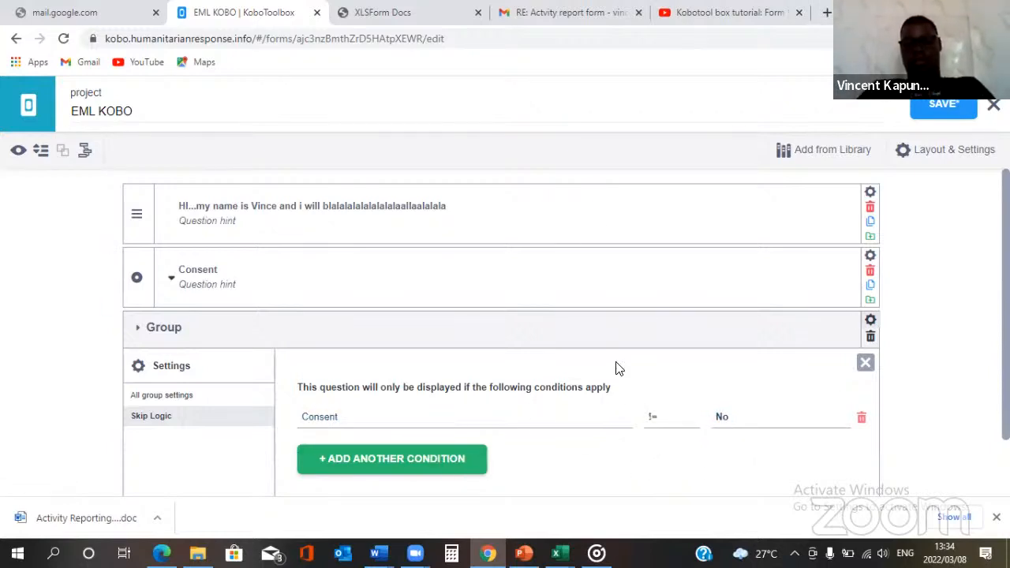
# Step: Set the outer group's skip logic condition back to Consent = Yes and close the group settings
pyautogui.click(655, 423)
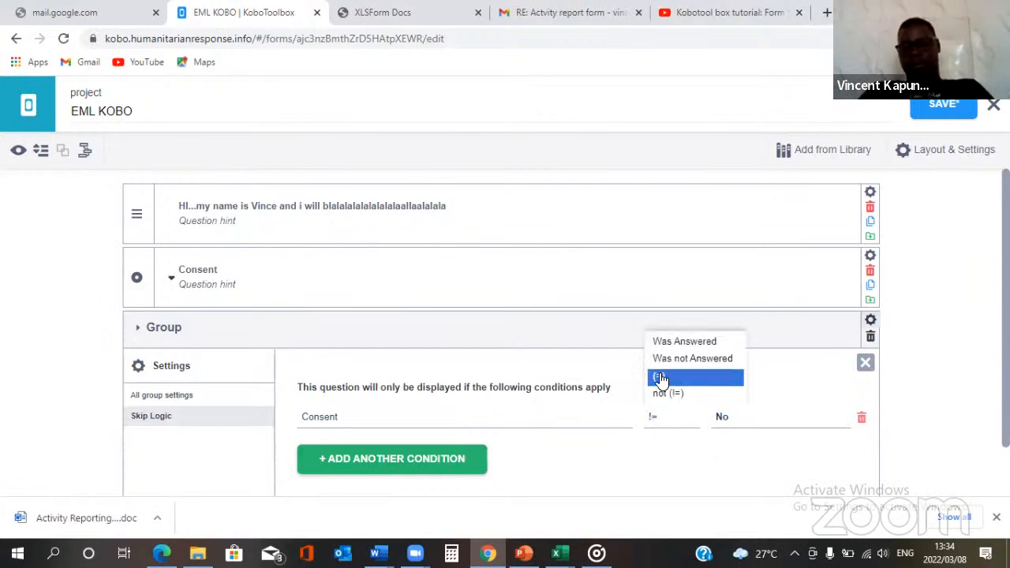
pyautogui.click(667, 377)
pyautogui.click(724, 420)
pyautogui.click(728, 443)
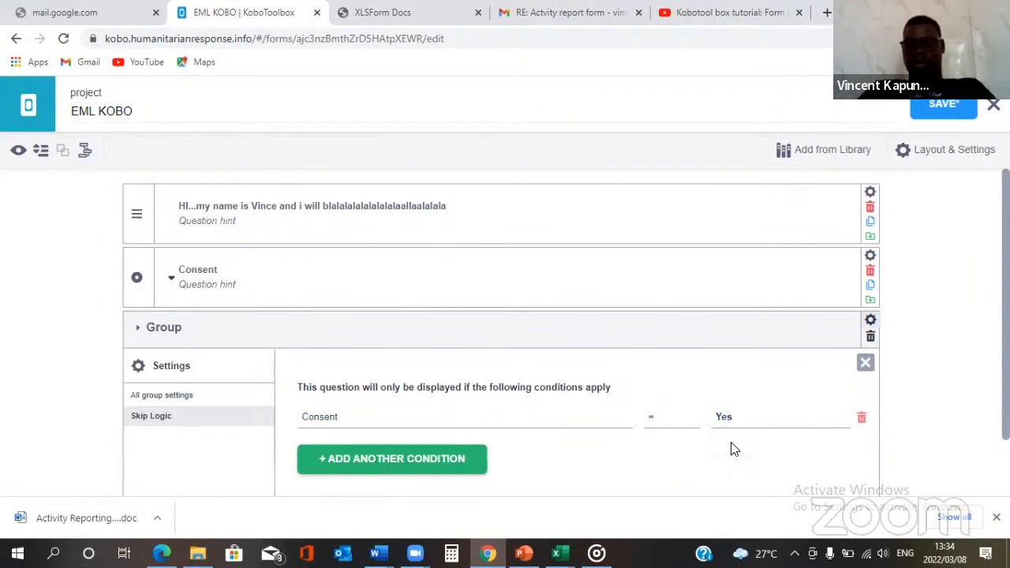
pyautogui.click(870, 322)
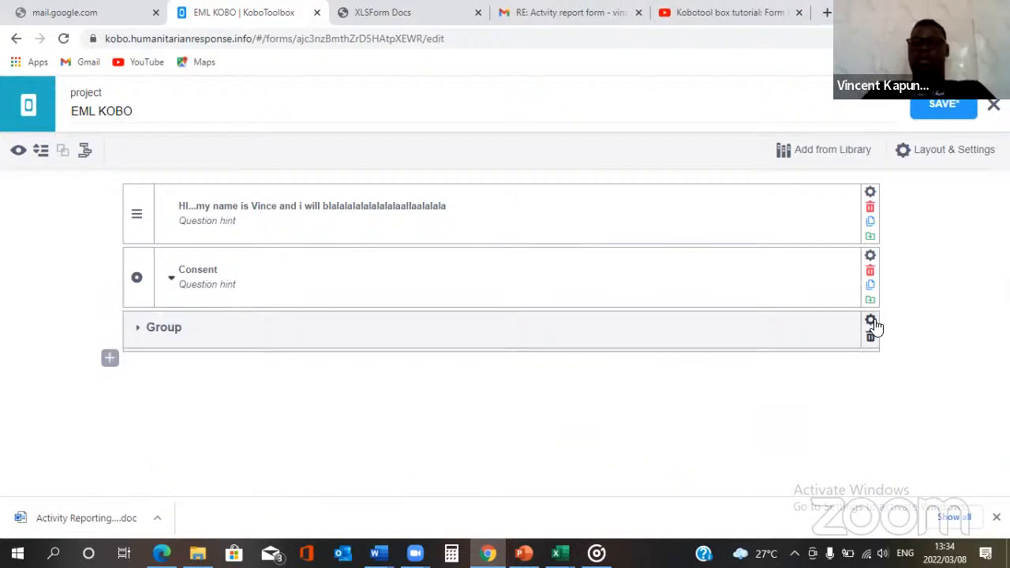
# Step: Open the outer group's settings and add a Number question titled "number HH members" below the group
pyautogui.click(870, 322)
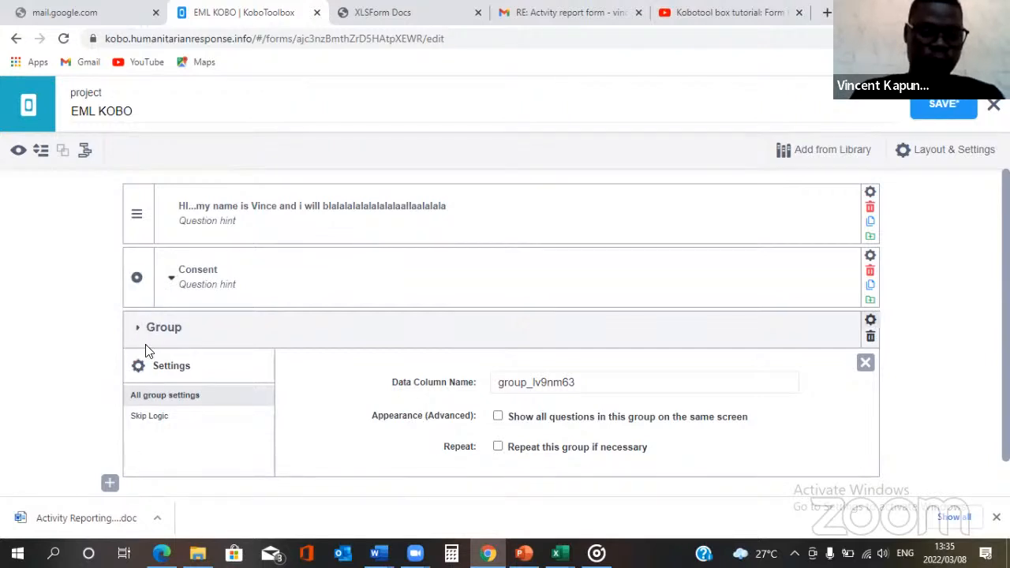
pyautogui.click(111, 481)
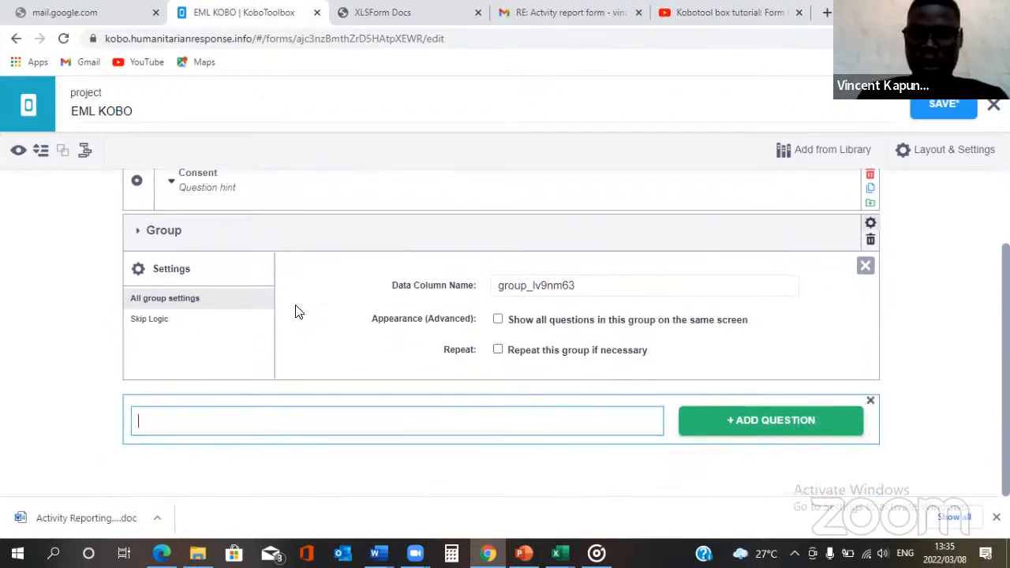
pyautogui.click(265, 421)
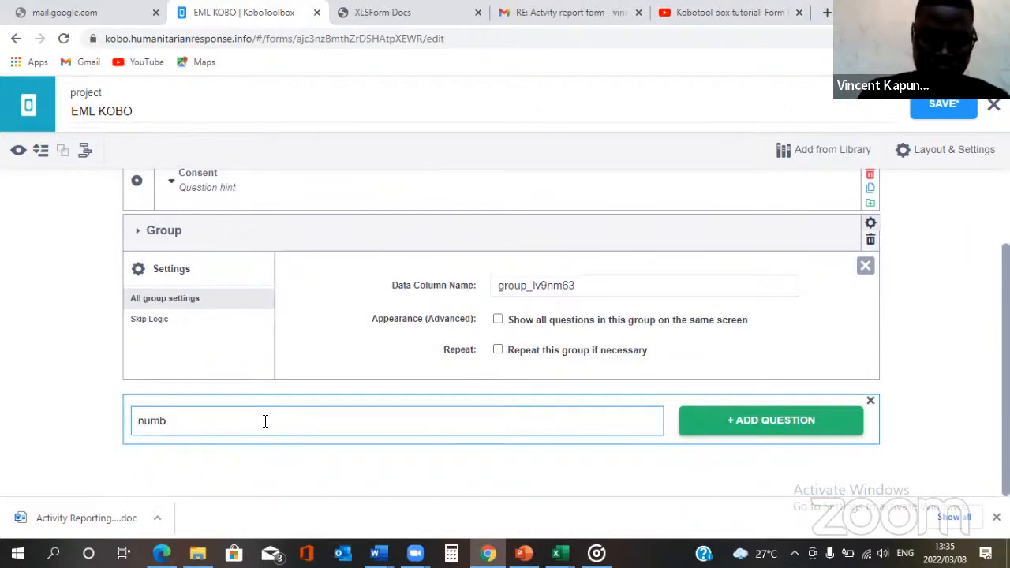
pyautogui.write('number HH members')
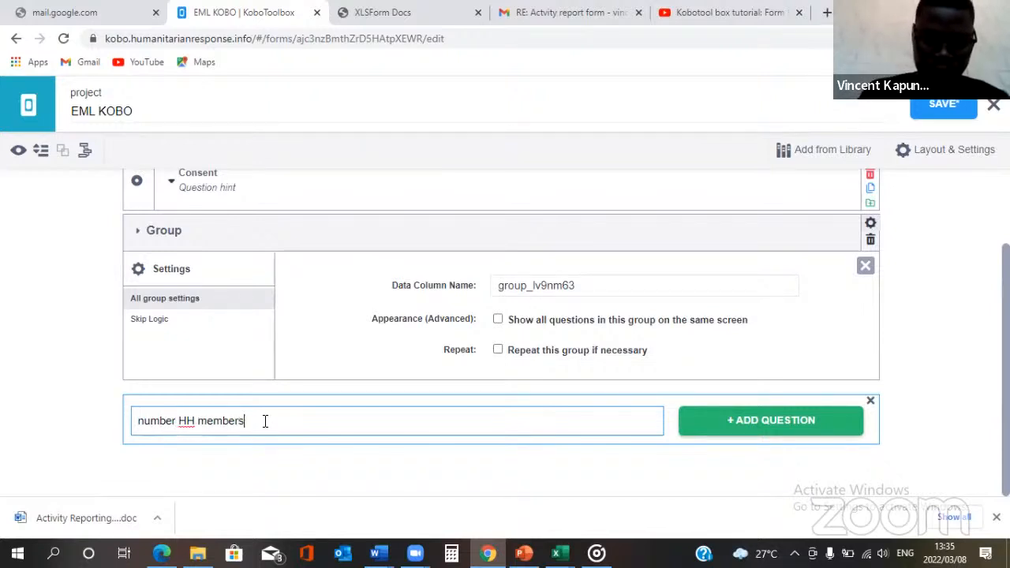
pyautogui.click(786, 426)
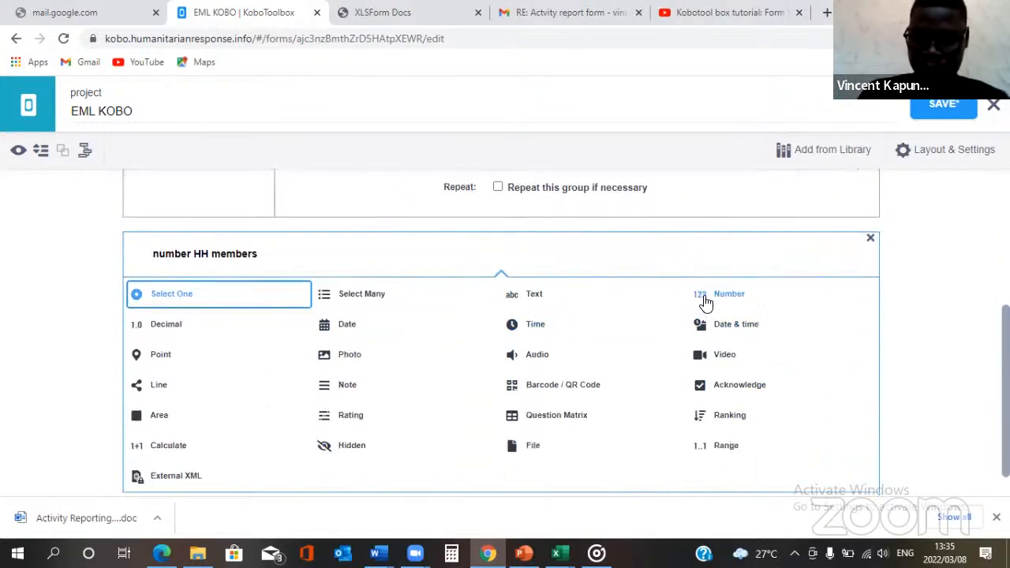
pyautogui.click(704, 301)
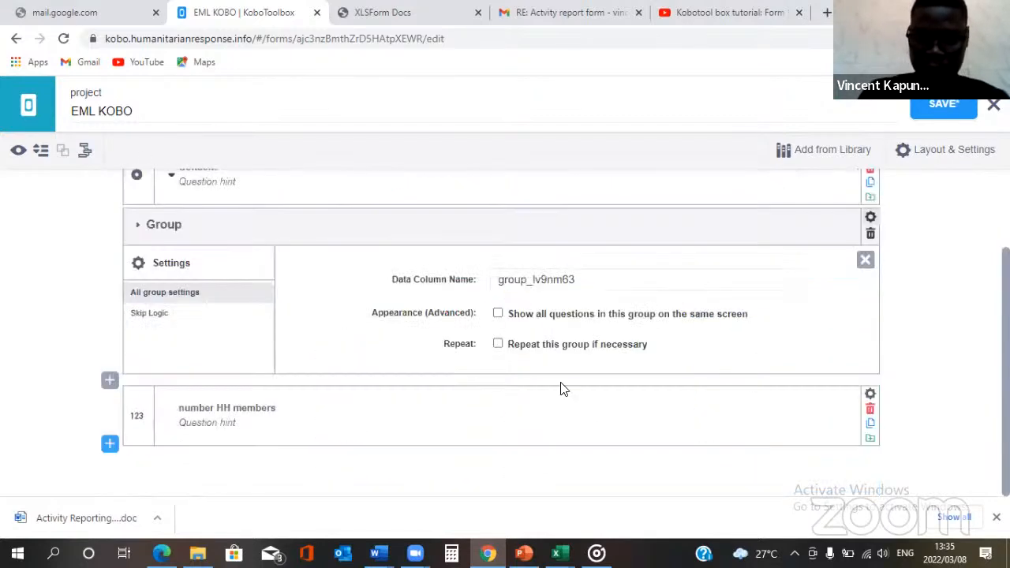
# Step: Add a Text question titled "Name of HH member" below the household member count question
pyautogui.click(110, 445)
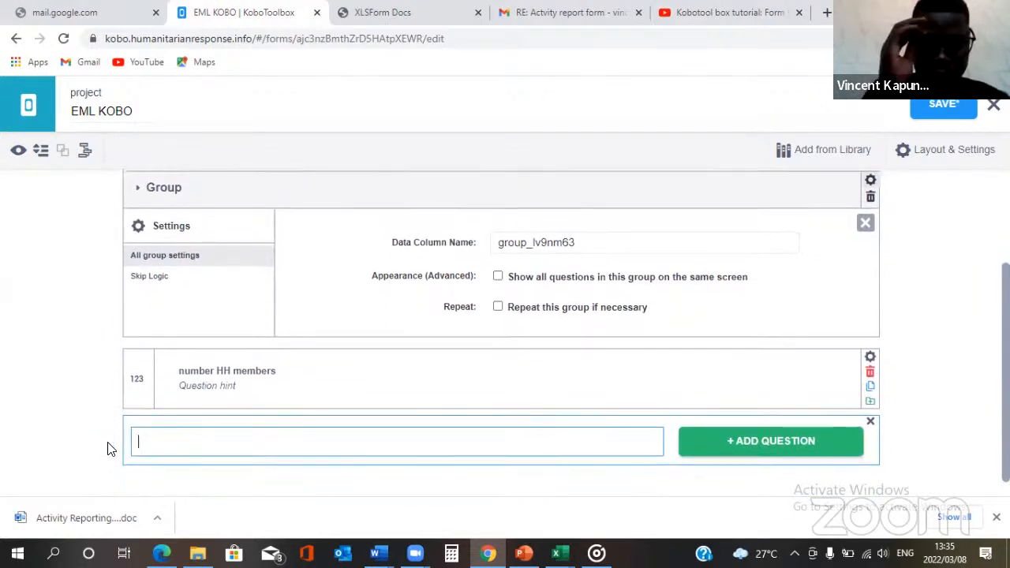
pyautogui.write('Name o')
pyautogui.write('f Hous')
pyautogui.press('BackSpace')
pyautogui.press('BackSpace')
pyautogui.press('BackSpace')
pyautogui.press('BackSpace')
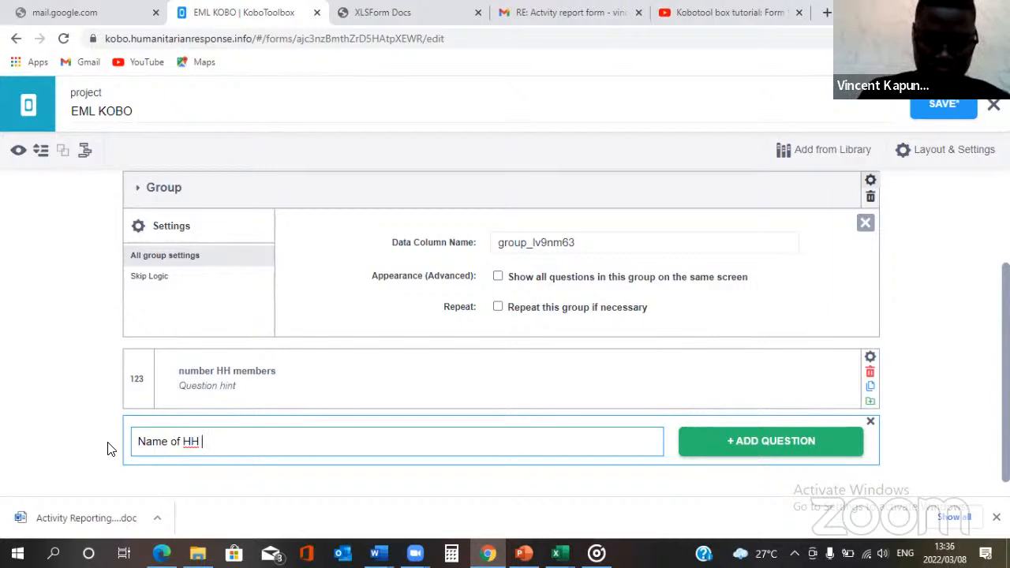
pyautogui.write('ember')
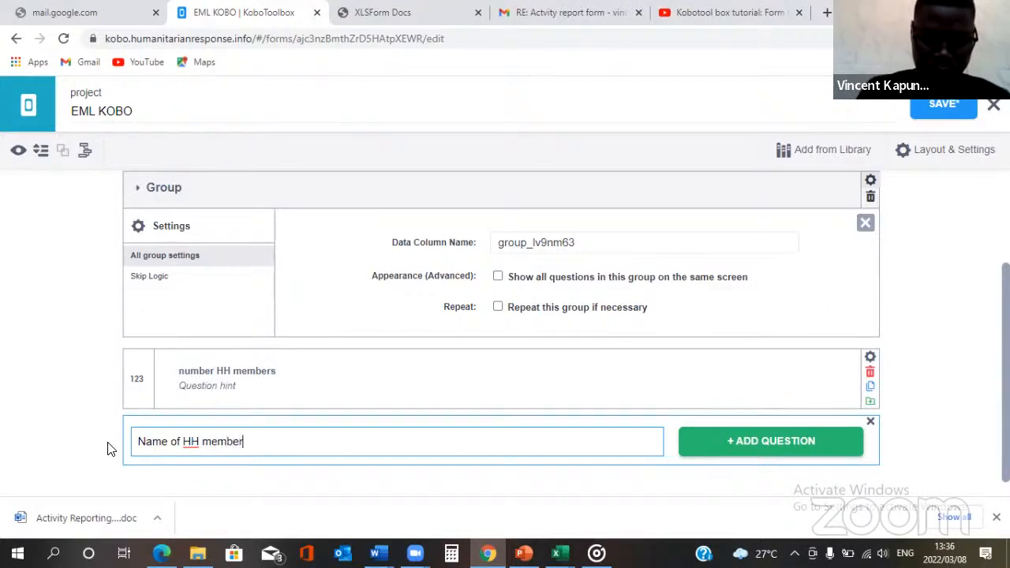
pyautogui.click(760, 445)
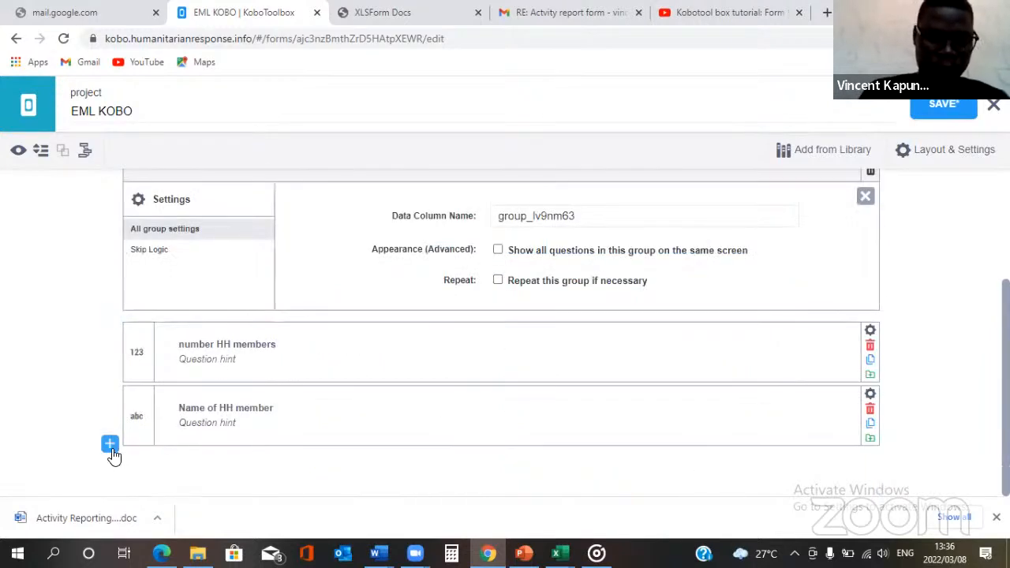
# Step: Add a Number question titled "Age of HH member" below the household member name question and open its settings
pyautogui.click(112, 447)
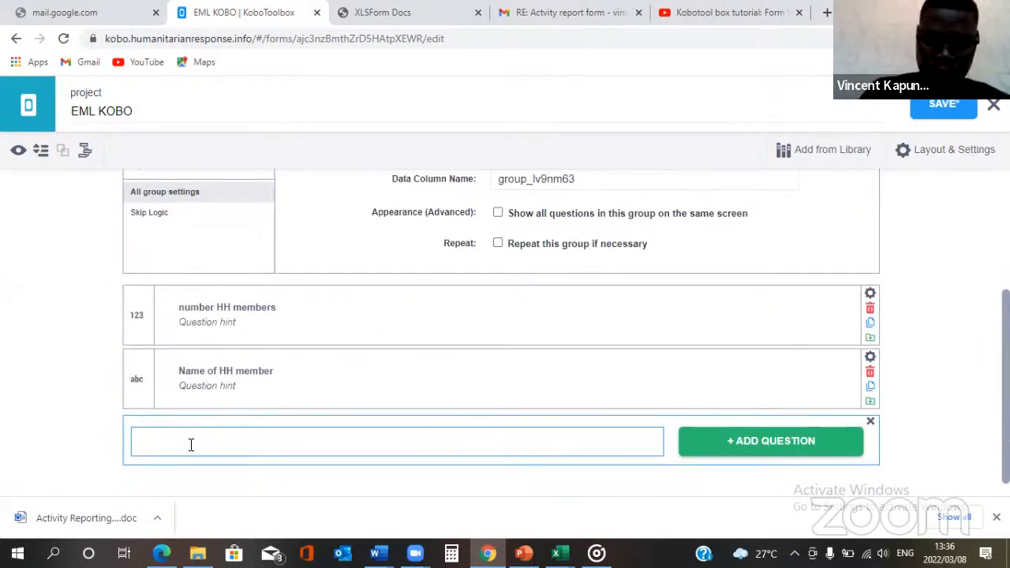
pyautogui.write('AGe')
pyautogui.press('BackSpace')
pyautogui.press('BackSpace')
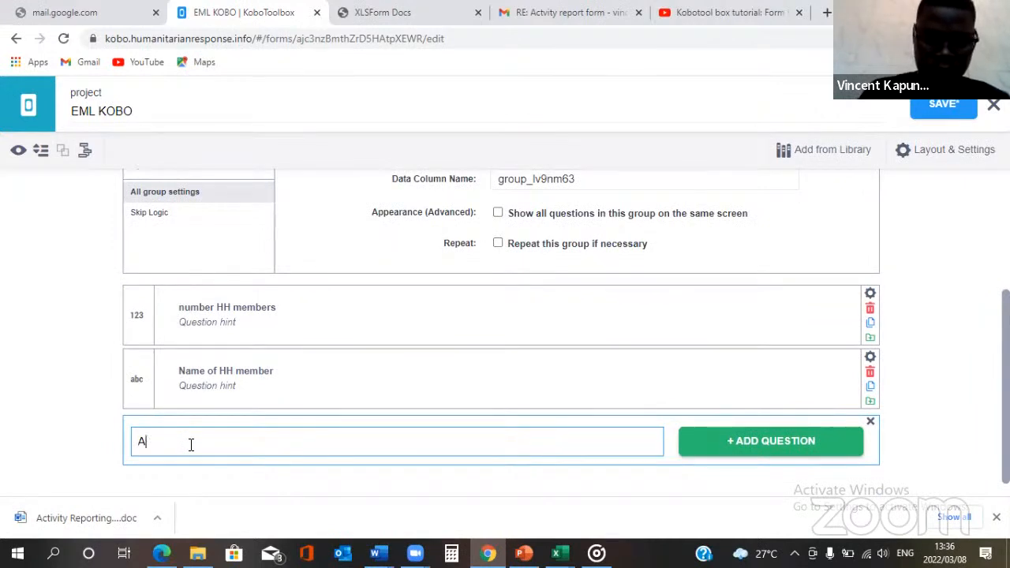
pyautogui.write('ge of HH member')
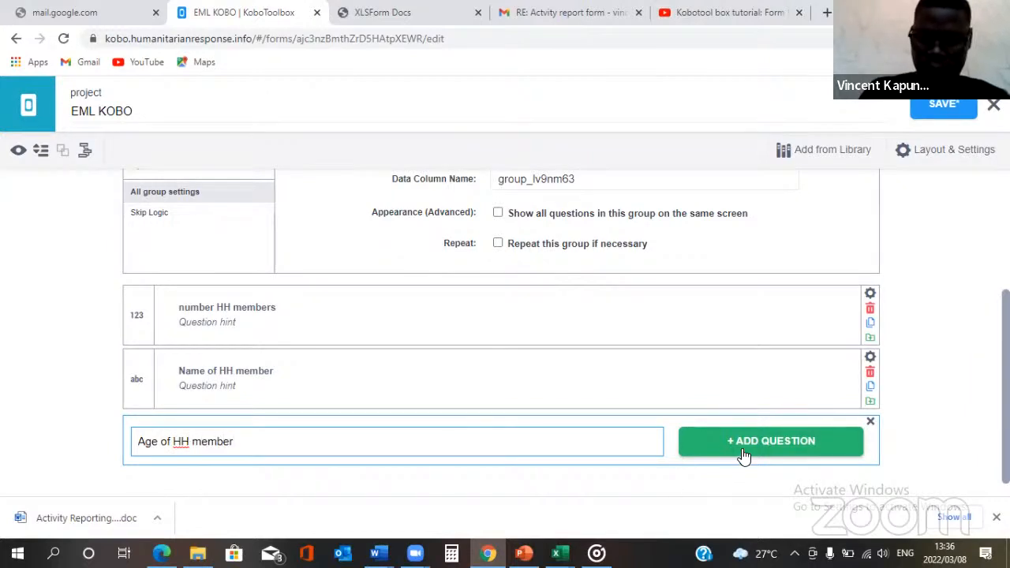
pyautogui.click(746, 451)
pyautogui.scroll(-3, 742, 442)
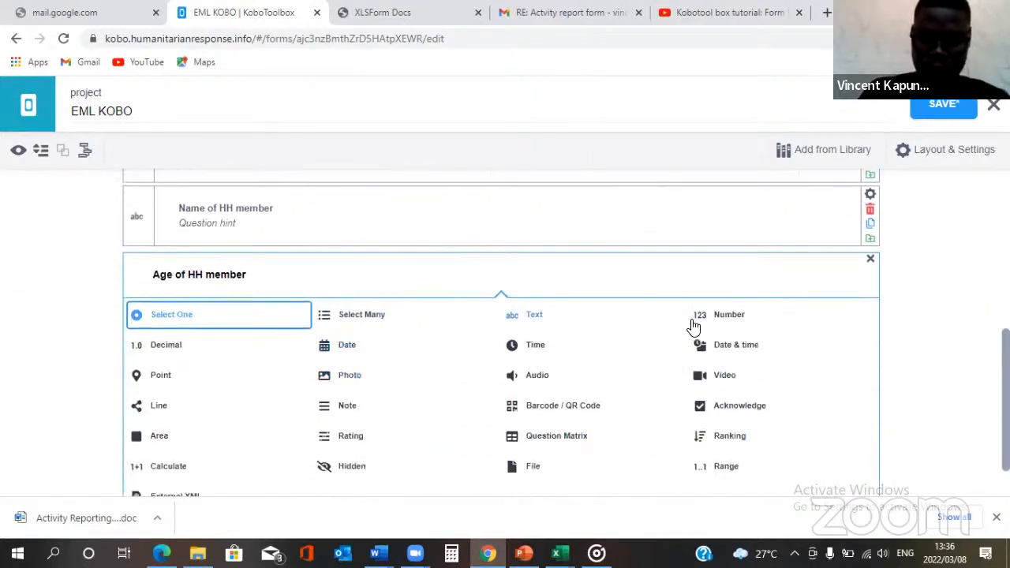
pyautogui.click(697, 317)
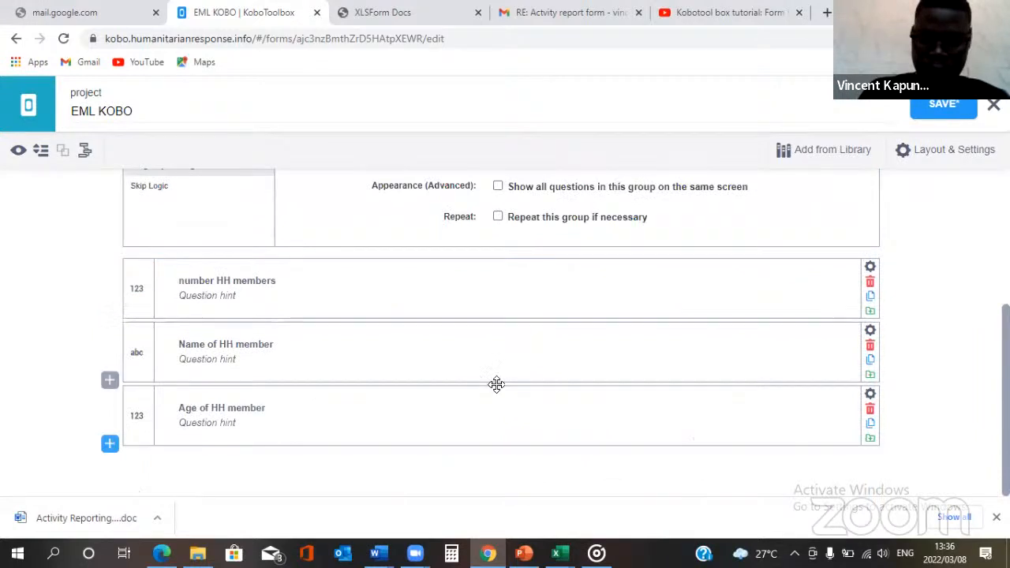
pyautogui.click(870, 395)
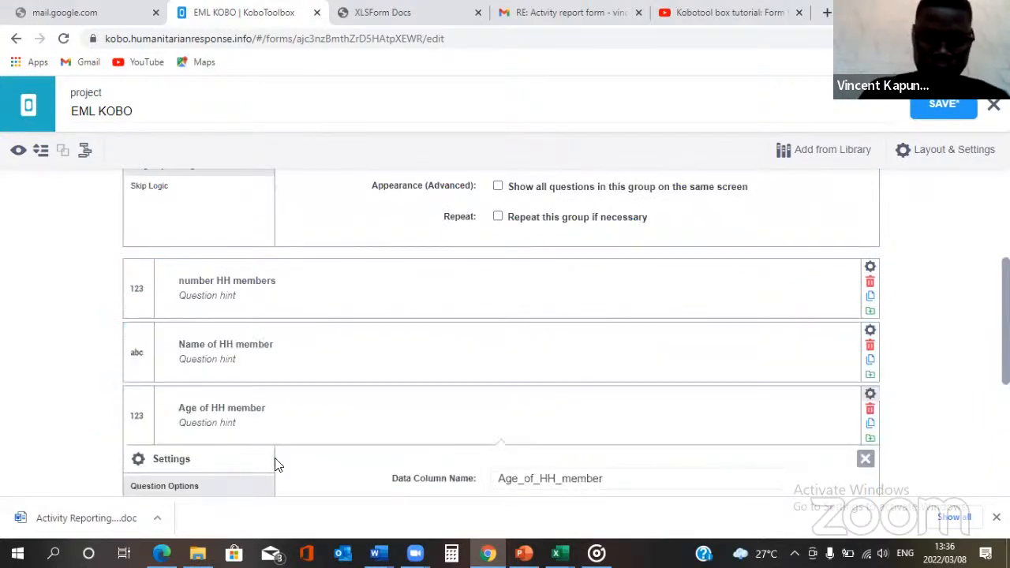
pyautogui.scroll(-2, 275, 465)
pyautogui.click(167, 391)
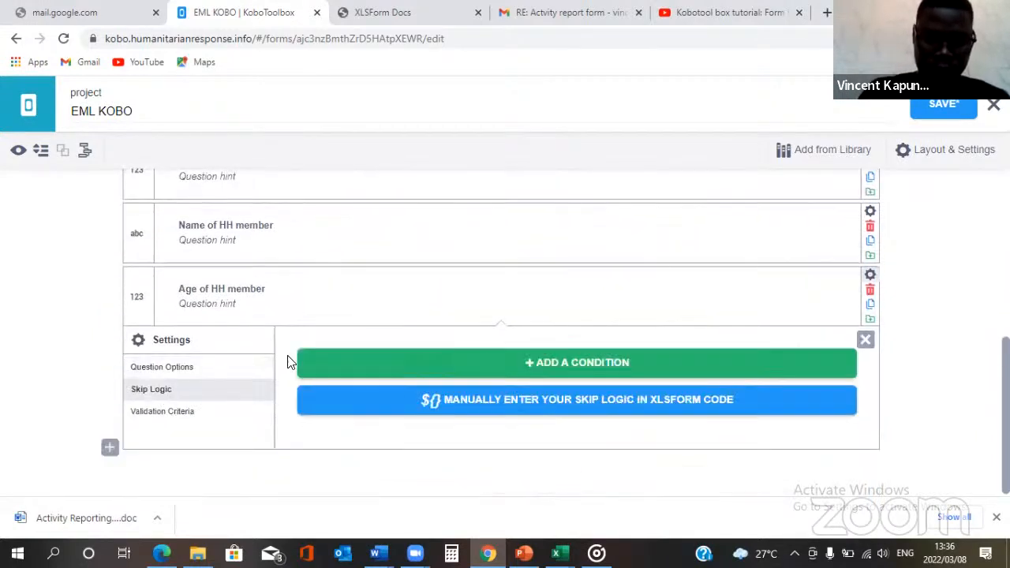
pyautogui.click(489, 374)
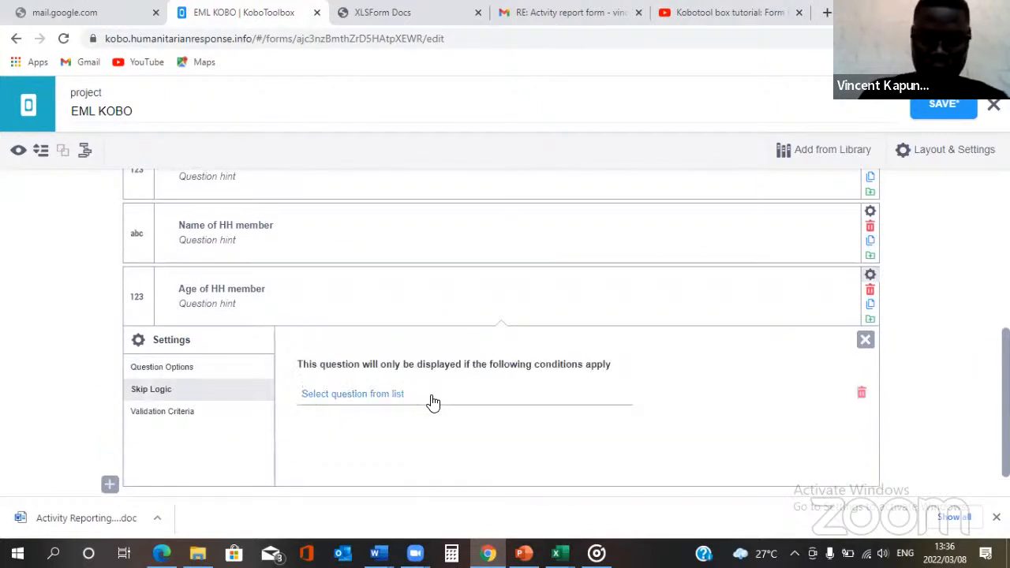
pyautogui.click(431, 400)
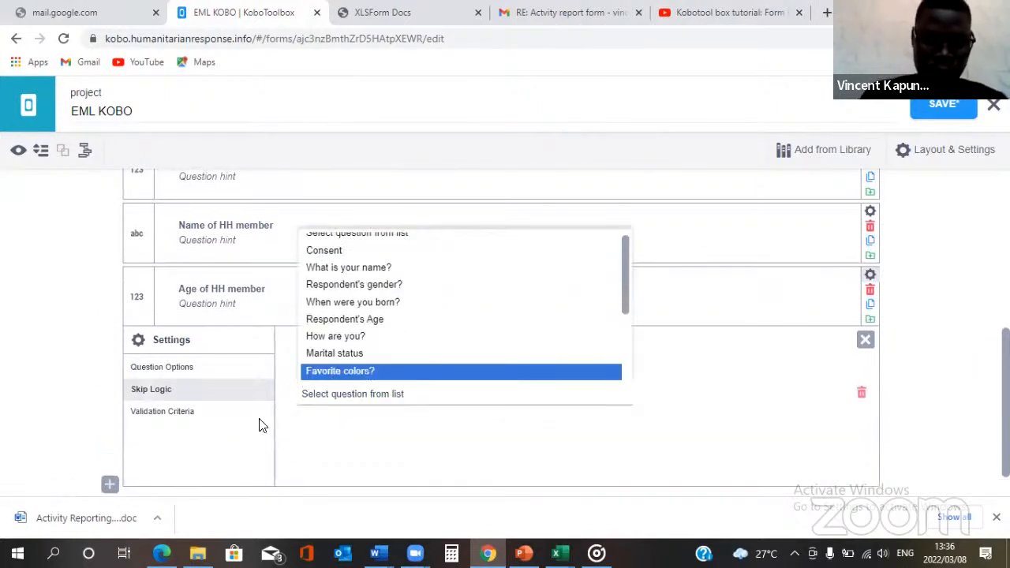
pyautogui.click(168, 418)
# Step: Add a validation criterion to the household member age question requiring a response greater than -1
pyautogui.click(167, 413)
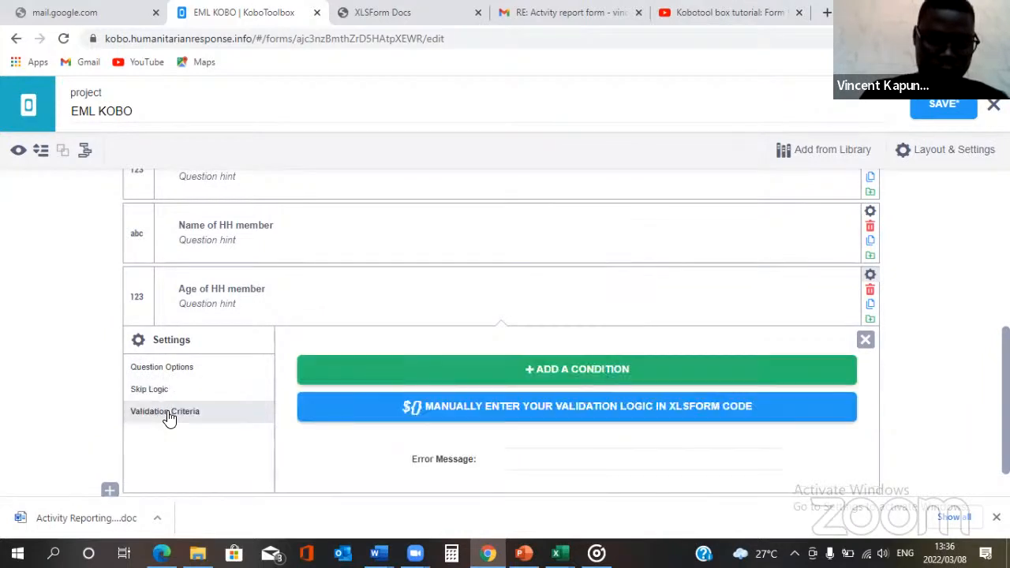
pyautogui.click(472, 371)
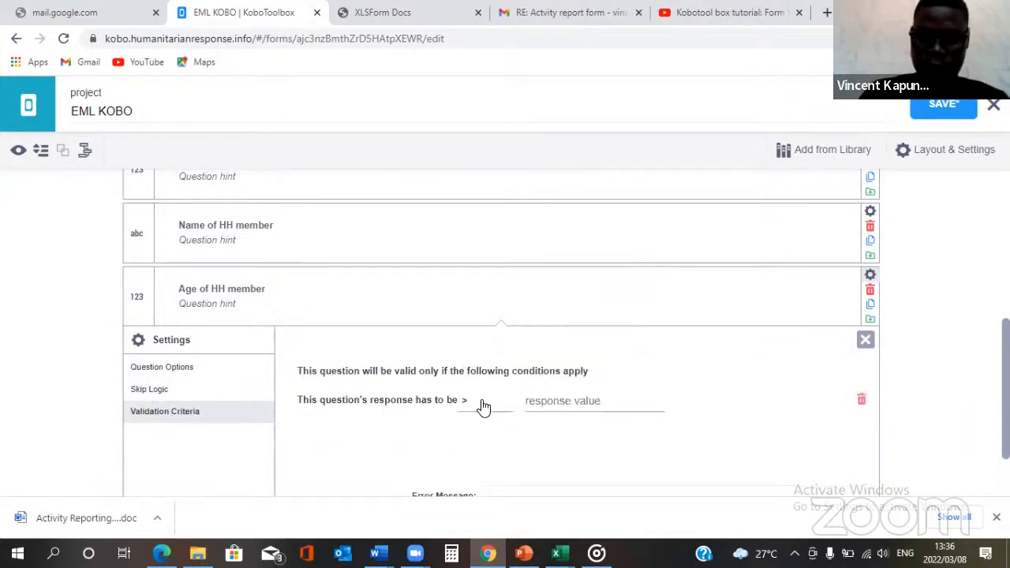
pyautogui.click(561, 407)
pyautogui.write('-1')
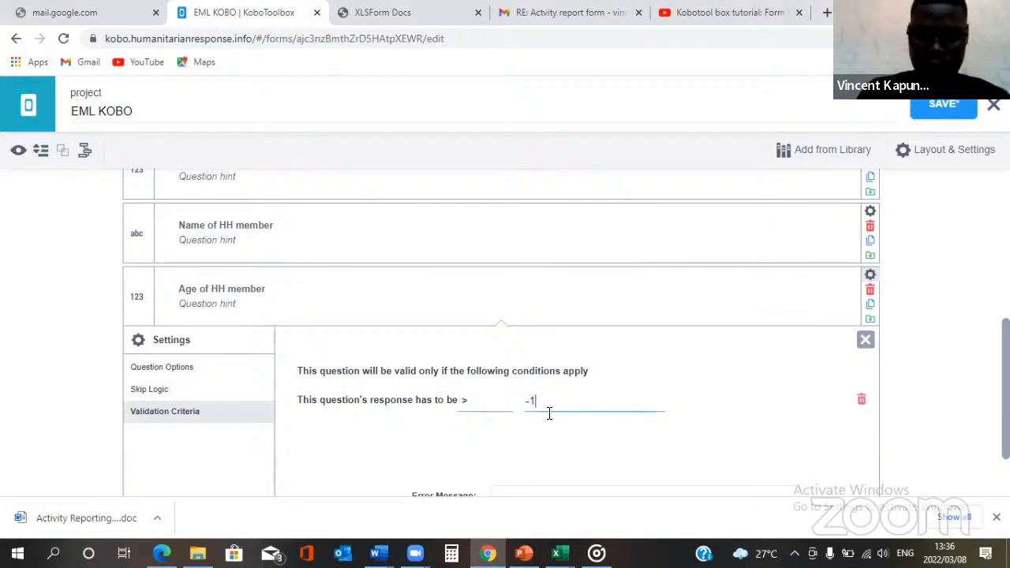
# Step: Add a second validation criterion requiring the household member's age to be less than 100, and close the question settings
pyautogui.click(425, 461)
pyautogui.click(418, 446)
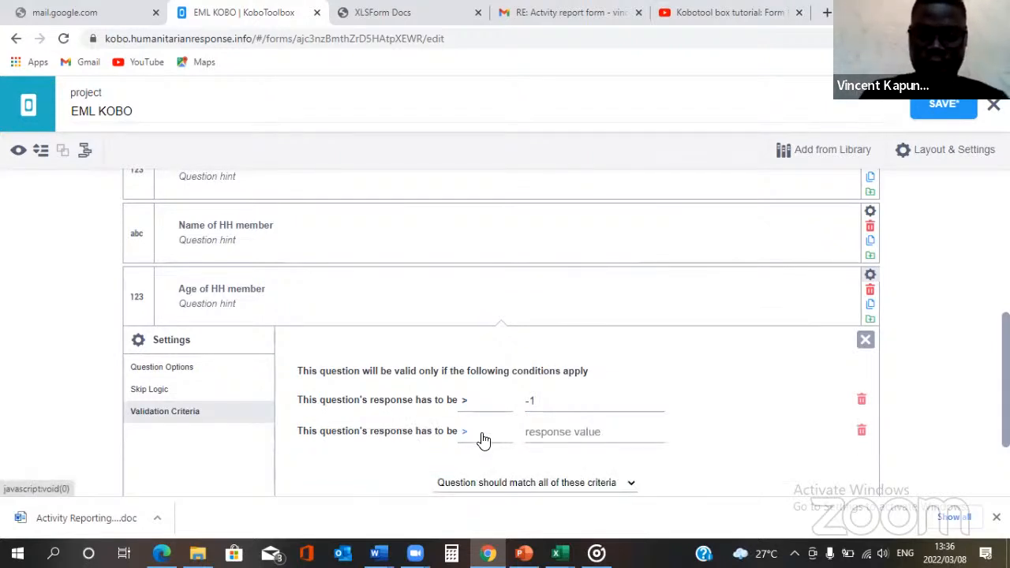
pyautogui.click(466, 435)
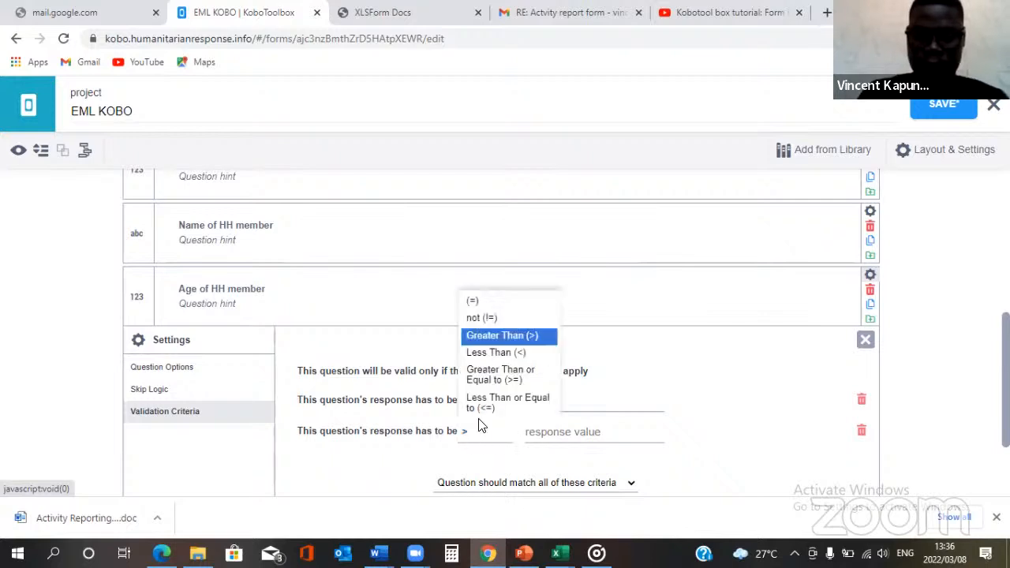
pyautogui.click(493, 352)
pyautogui.click(573, 421)
pyautogui.write('1000')
pyautogui.press('BackSpace')
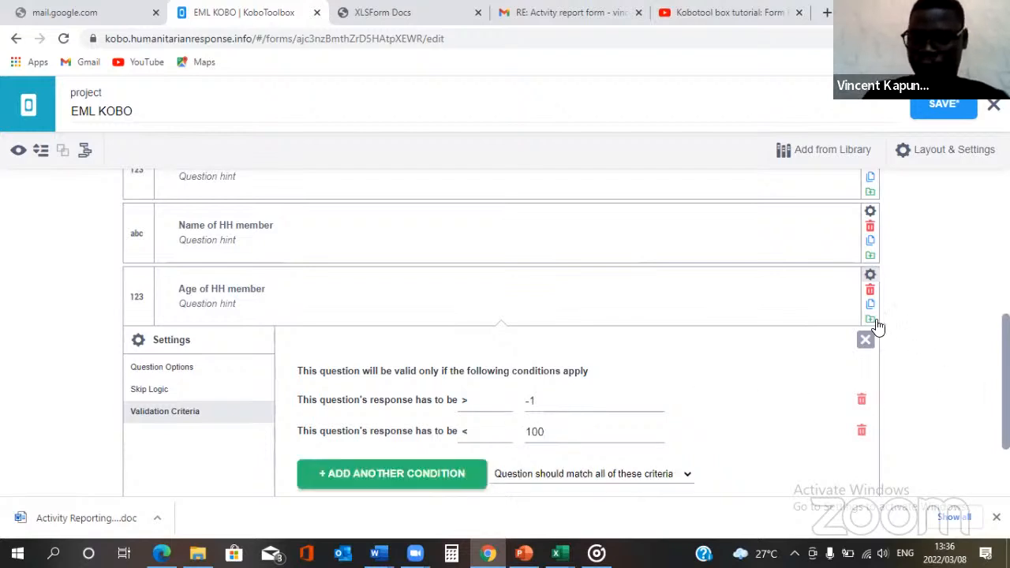
pyautogui.click(870, 275)
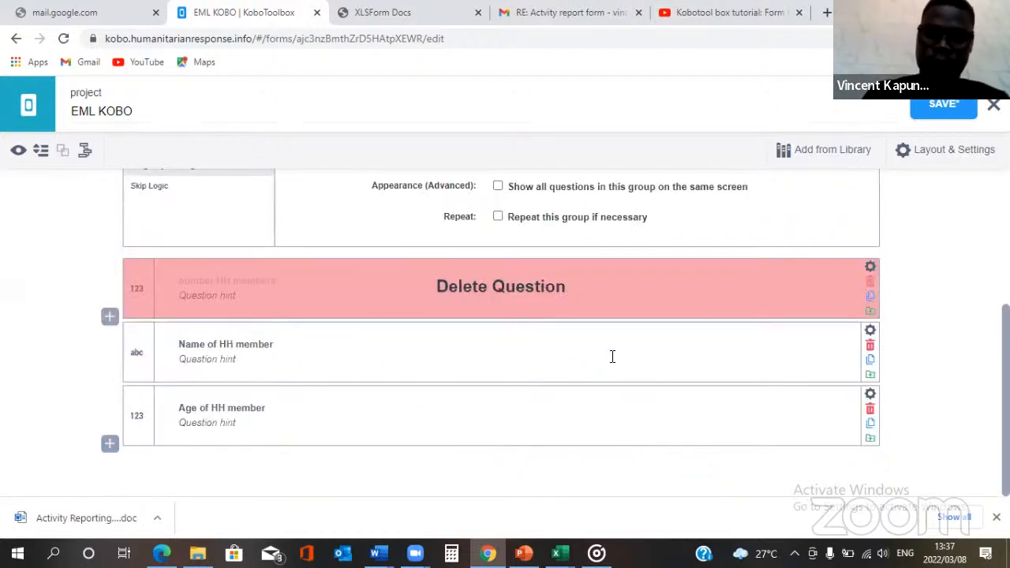
# Step: Add a Select One question titled "Education level" below the household member age question
pyautogui.click(111, 445)
pyautogui.write('Edic')
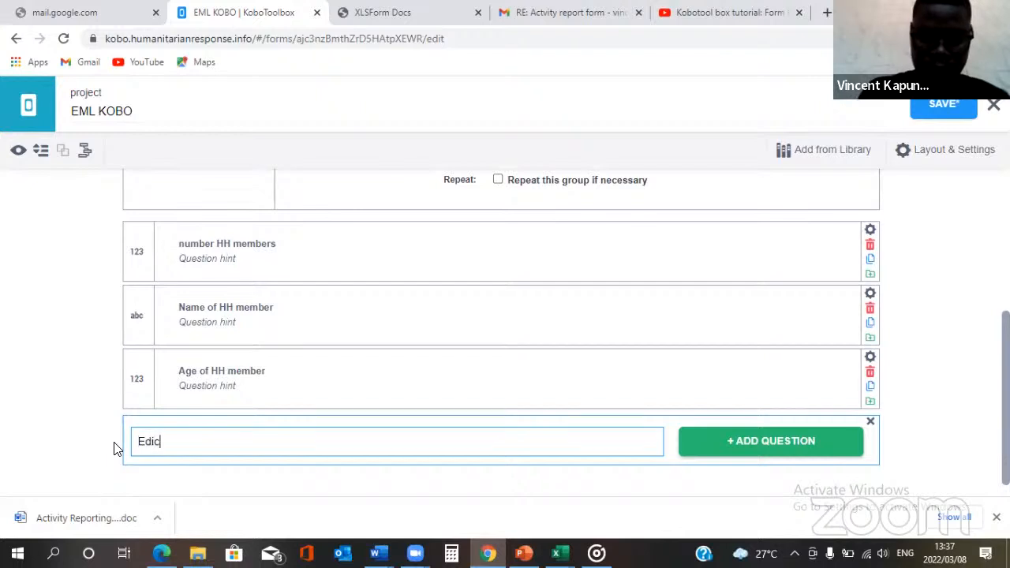
pyautogui.write('atonion')
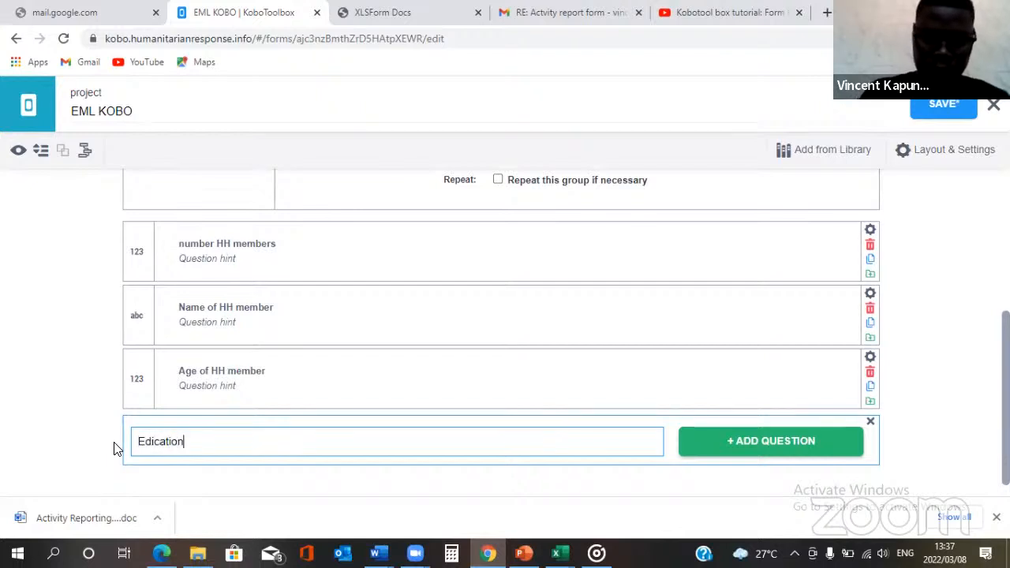
pyautogui.press('BackSpace')
pyautogui.press('BackSpace')
pyautogui.press('BackSpace')
pyautogui.press('BackSpace')
pyautogui.press('BackSpace')
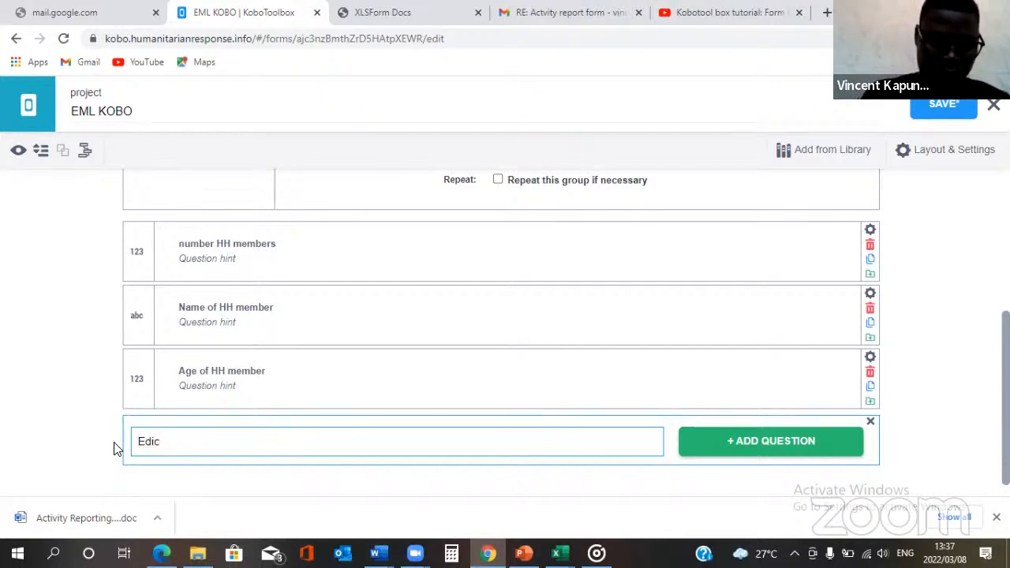
pyautogui.write('ucation level')
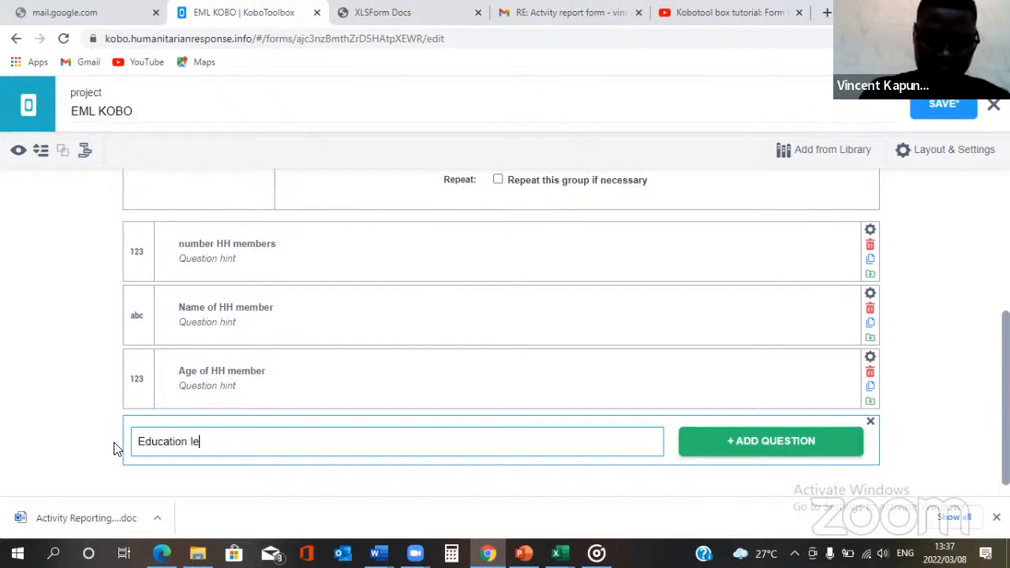
pyautogui.click(701, 445)
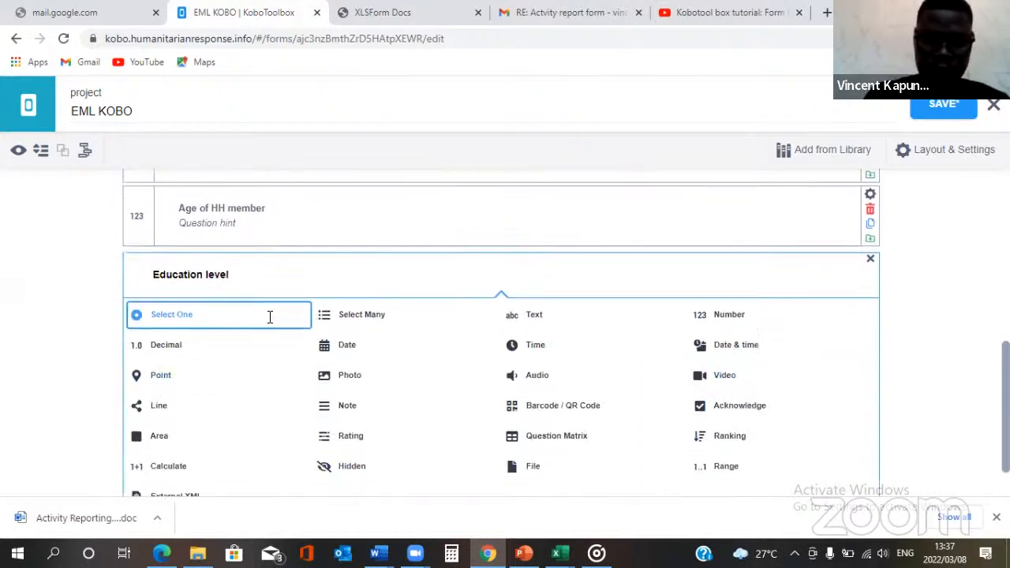
pyautogui.click(269, 318)
# Step: Set the first two education level options to "No education" with XML value 1 and "Primary" with XML value 2
pyautogui.write('No')
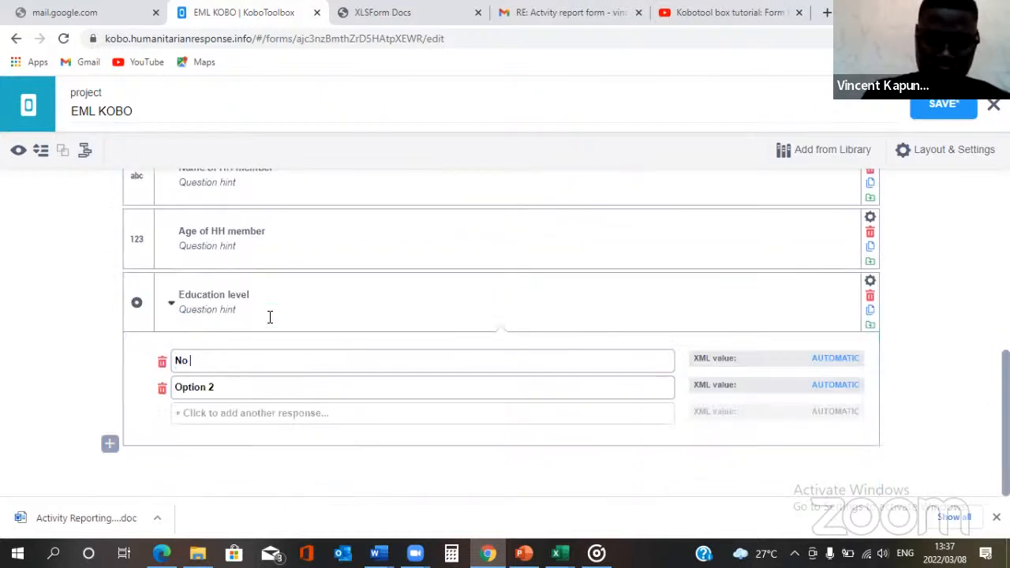
pyautogui.write(' education')
pyautogui.press('Tab')
pyautogui.write('1')
pyautogui.press('Tab')
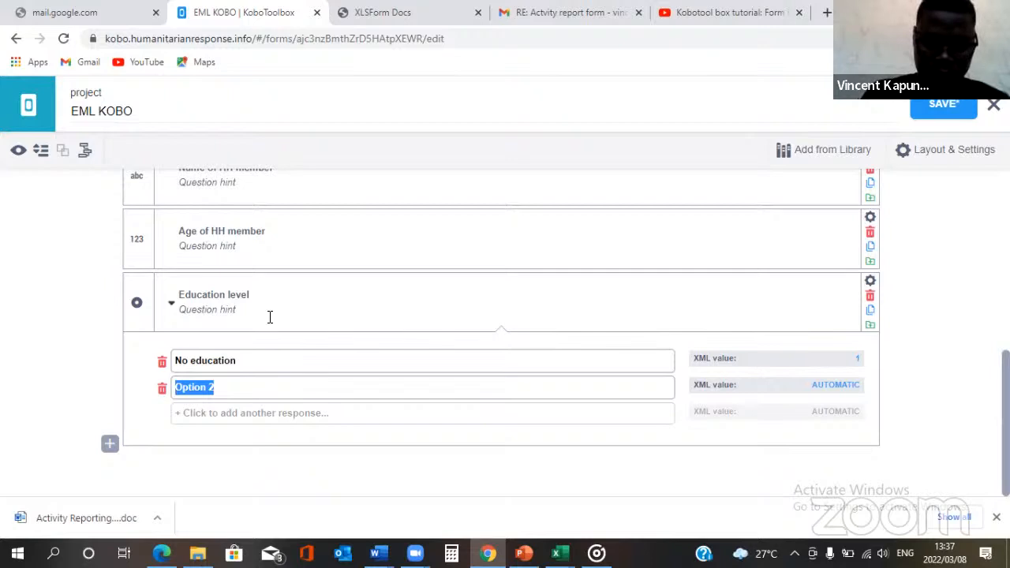
pyautogui.write('Primar')
pyautogui.press('Tab')
pyautogui.write('2')
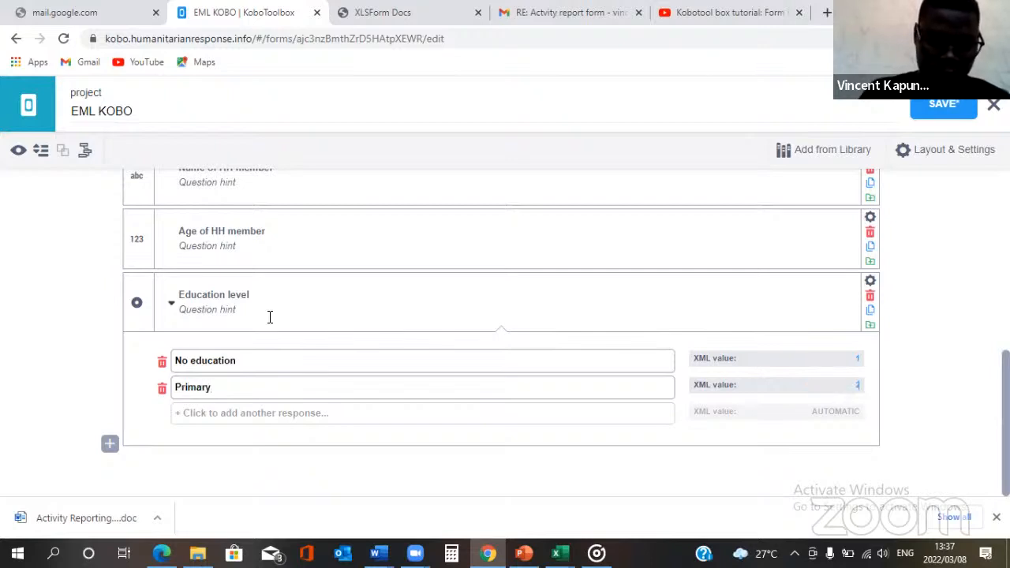
# Step: Add the education level options "Secondary" with XML value 3 and "Tertiary" with XML value 4, and collapse the question
pyautogui.click(221, 406)
pyautogui.write('Secondary')
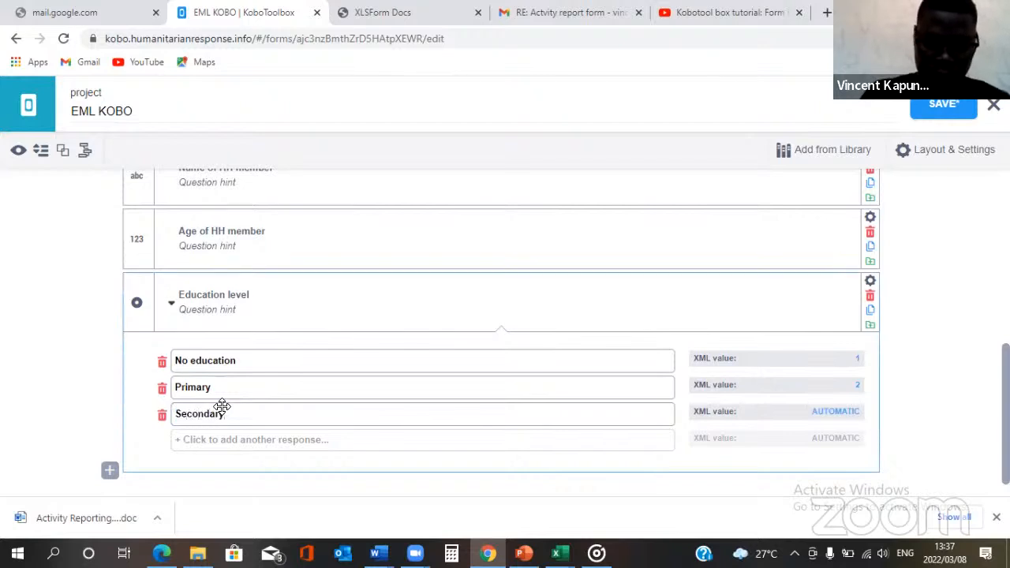
pyautogui.press('Tab')
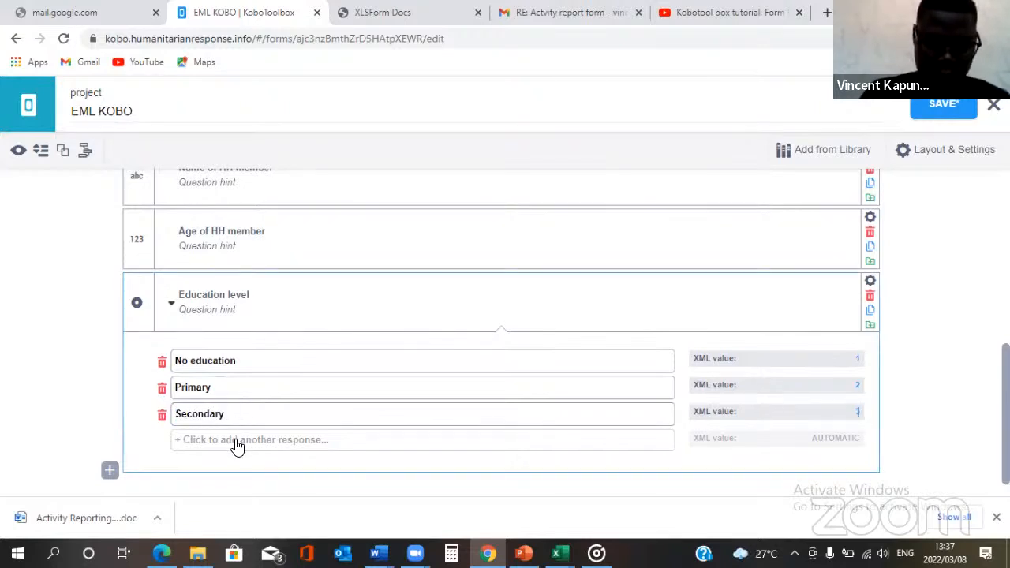
pyautogui.click(237, 439)
pyautogui.write('TE')
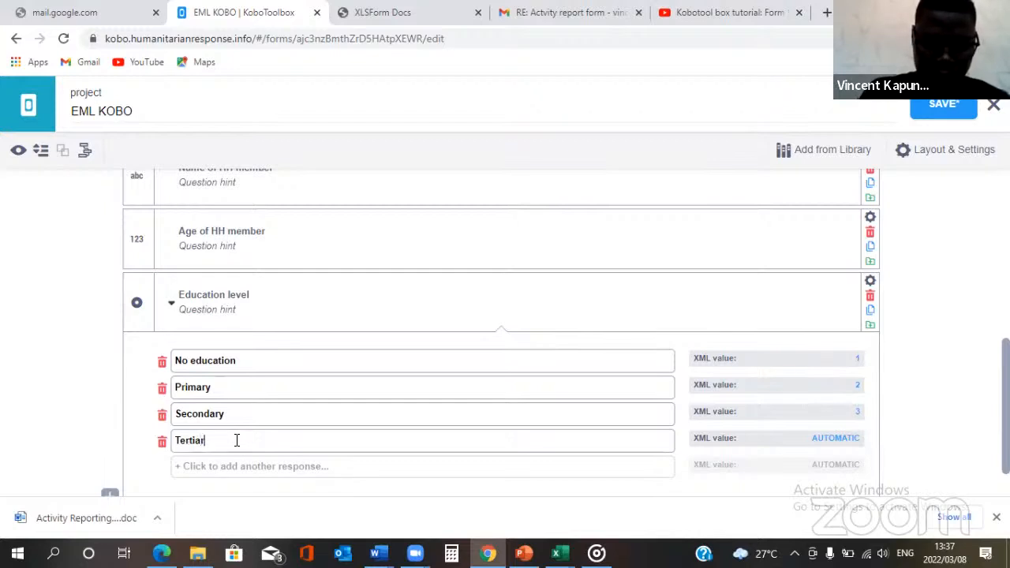
pyautogui.press('Tab')
pyautogui.write('4')
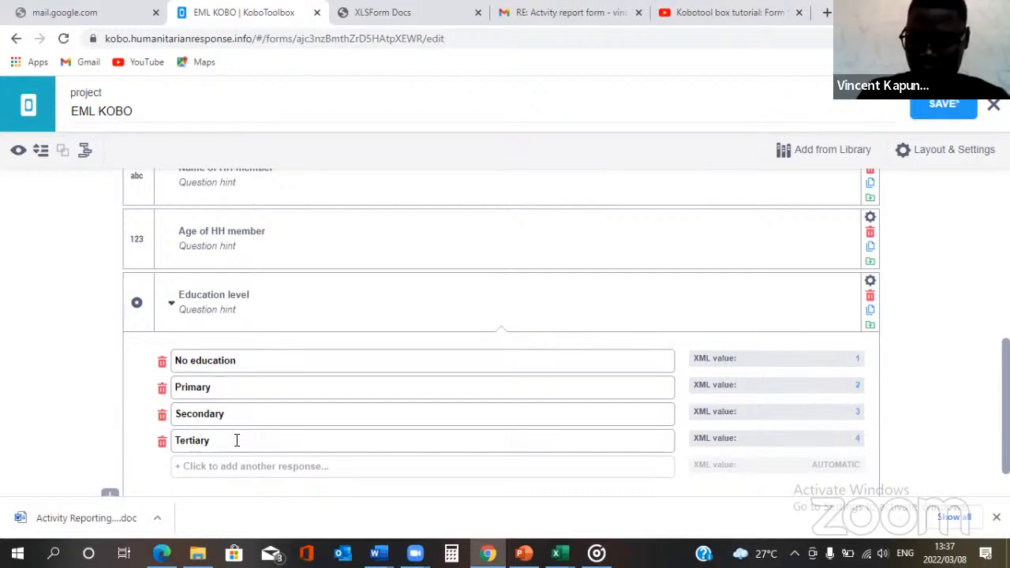
pyautogui.scroll(-1, 150, 469)
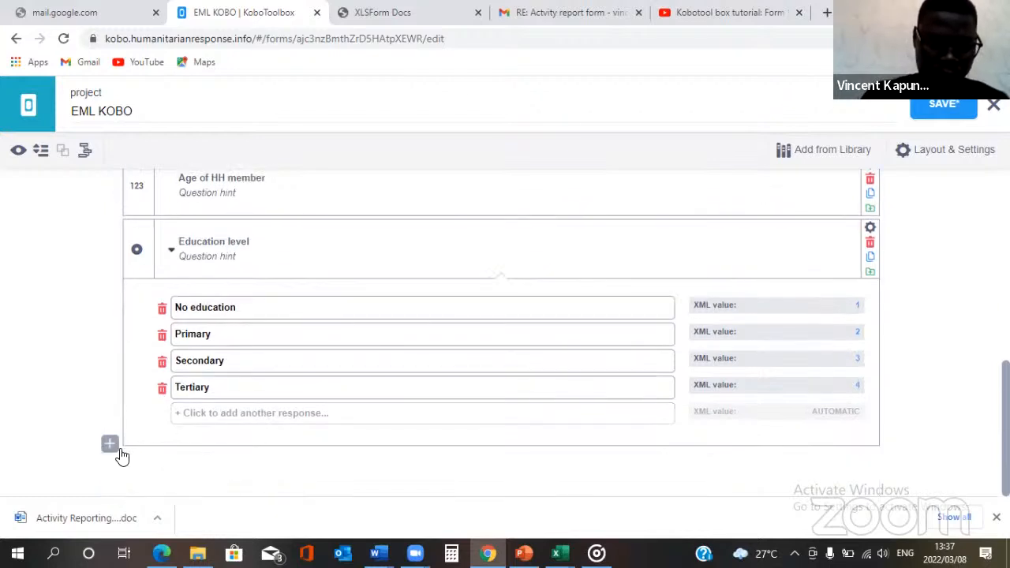
pyautogui.click(172, 250)
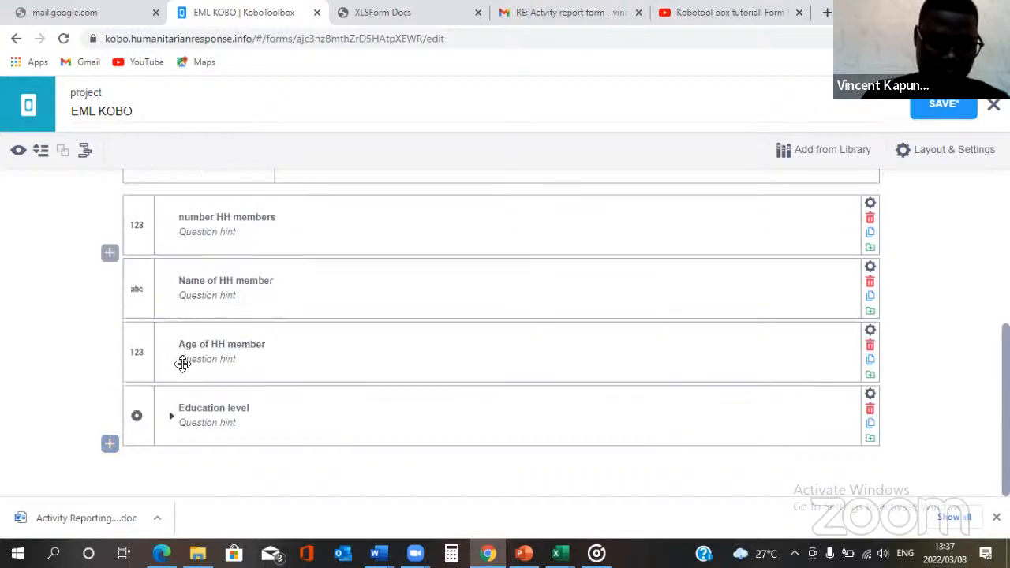
pyautogui.click(110, 447)
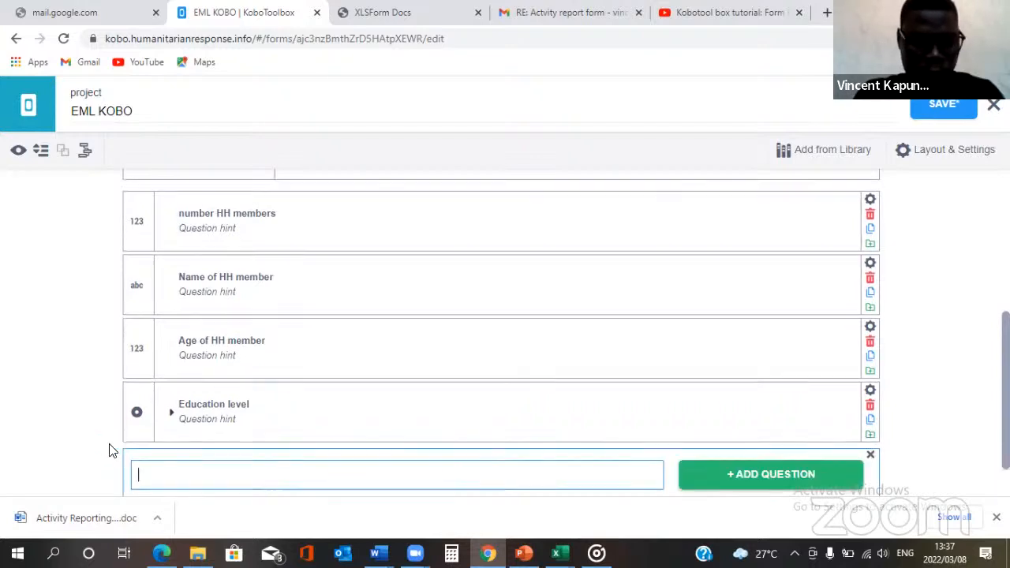
pyautogui.write('Masrita')
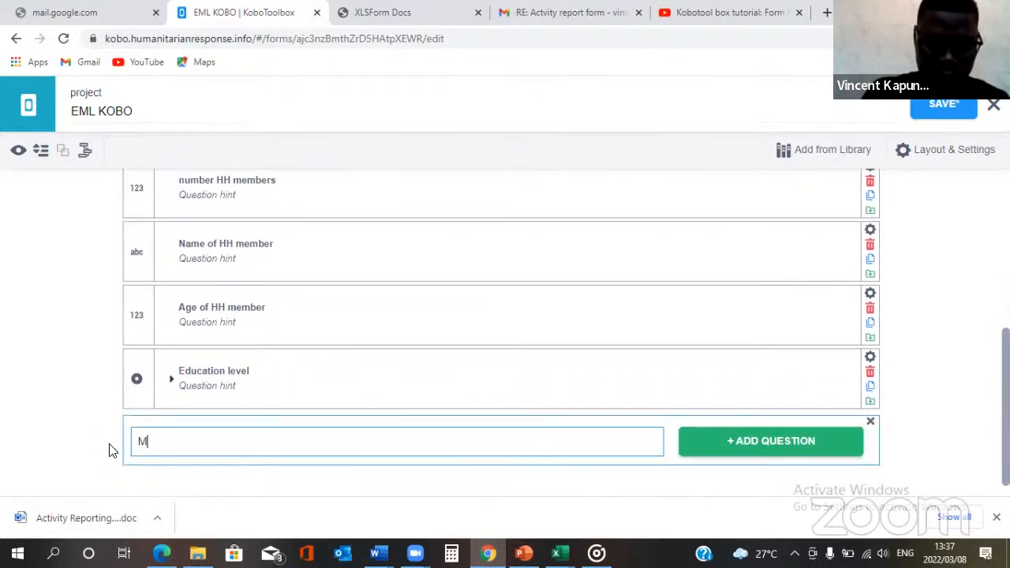
pyautogui.press('BackSpace')
pyautogui.press('BackSpace')
pyautogui.press('BackSpace')
pyautogui.write('rital status')
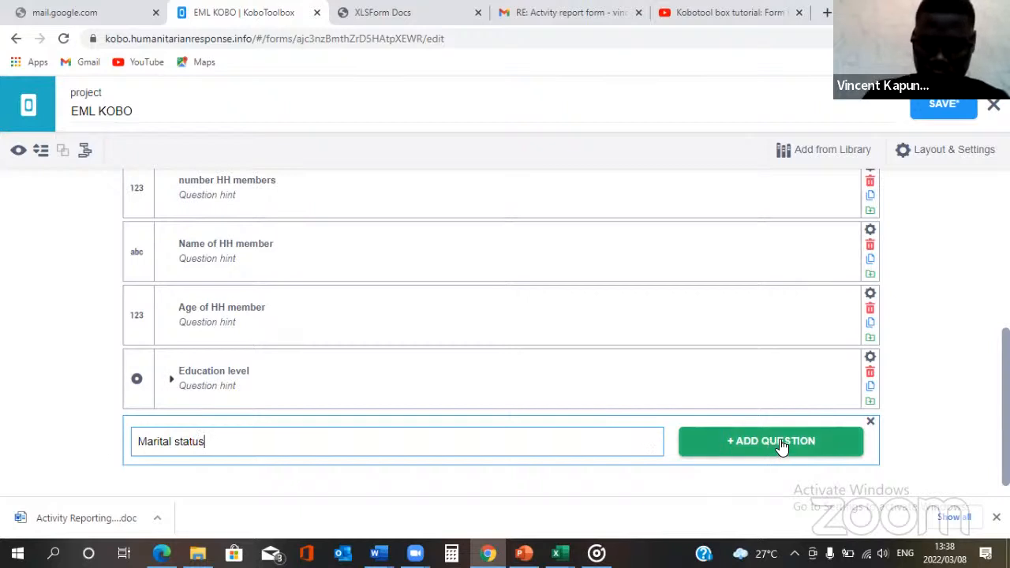
pyautogui.click(871, 426)
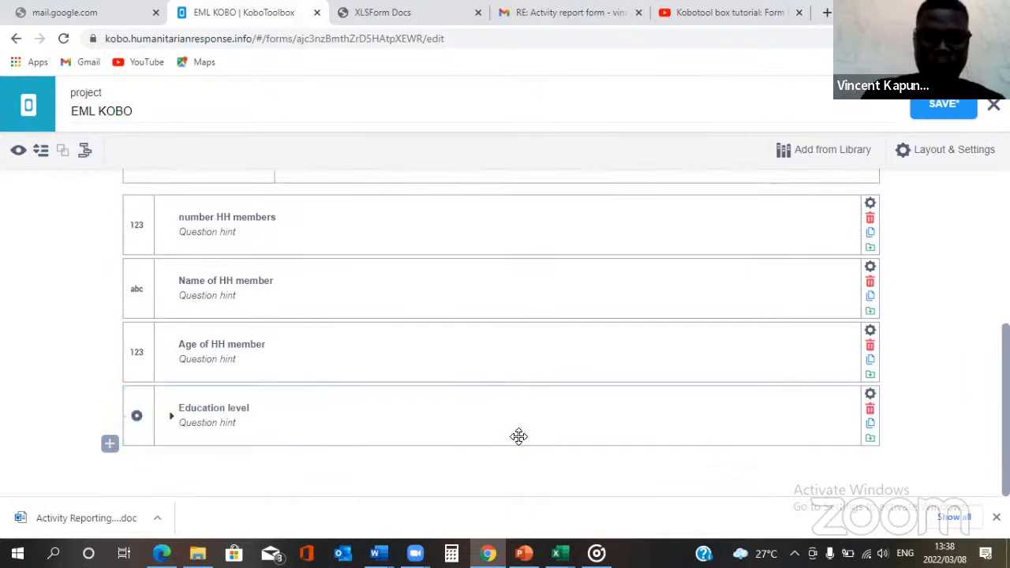
pyautogui.scroll(4, 329, 348)
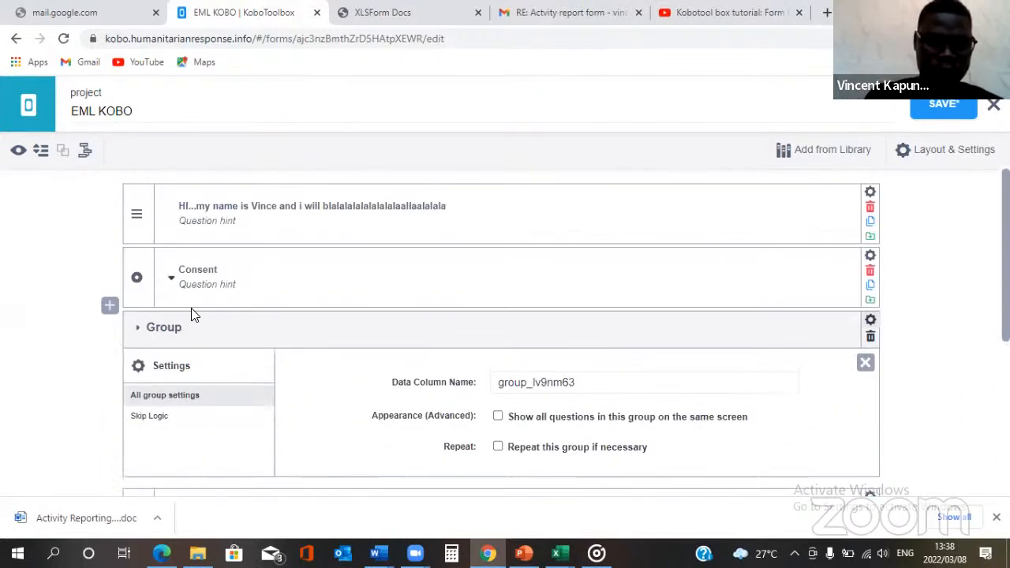
# Step: Expand the outer group, close its settings and expand the nested Demographics group
pyautogui.click(140, 326)
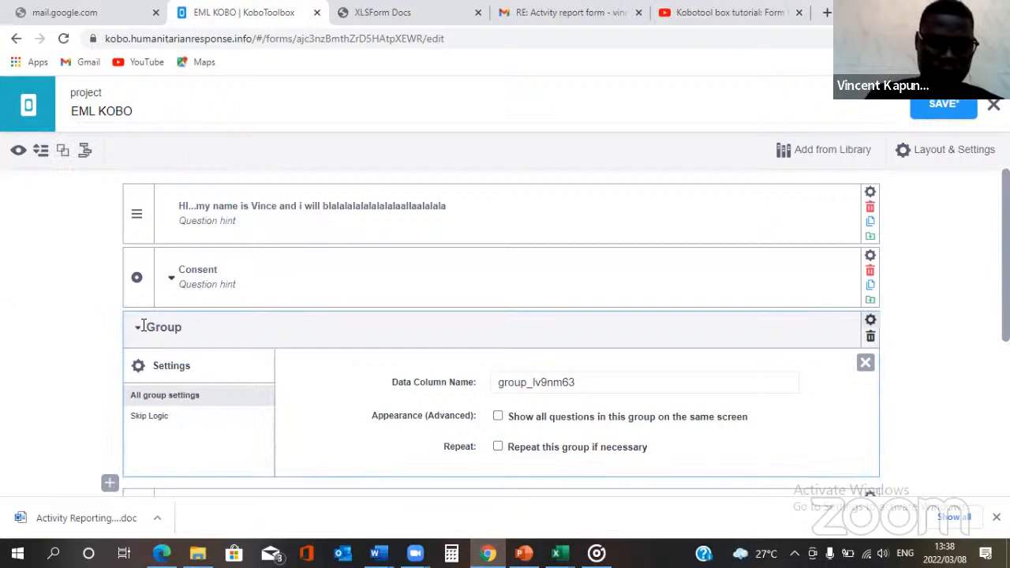
pyautogui.click(870, 321)
pyautogui.scroll(-2, 389, 336)
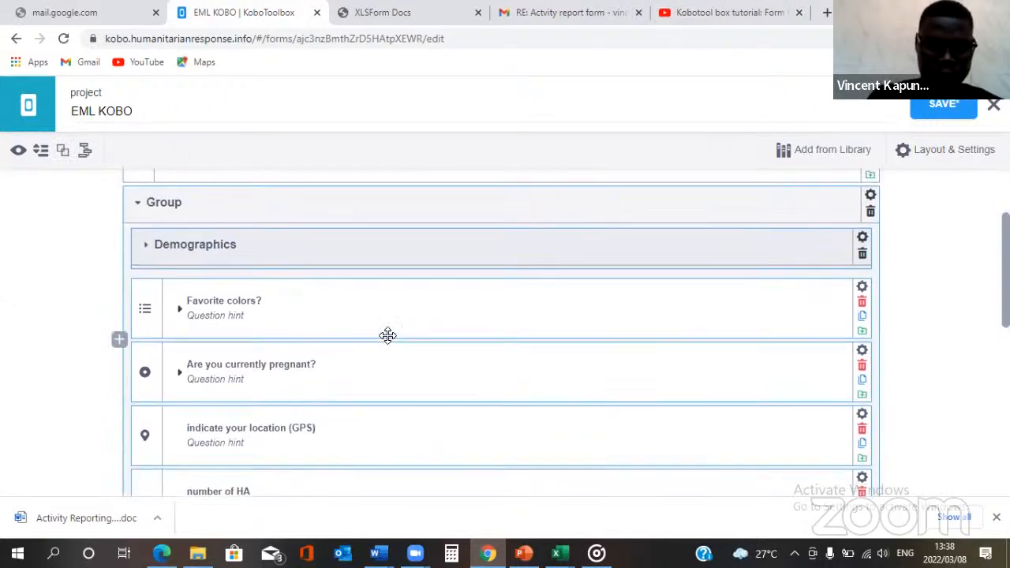
pyautogui.scroll(1, 387, 342)
pyautogui.click(144, 317)
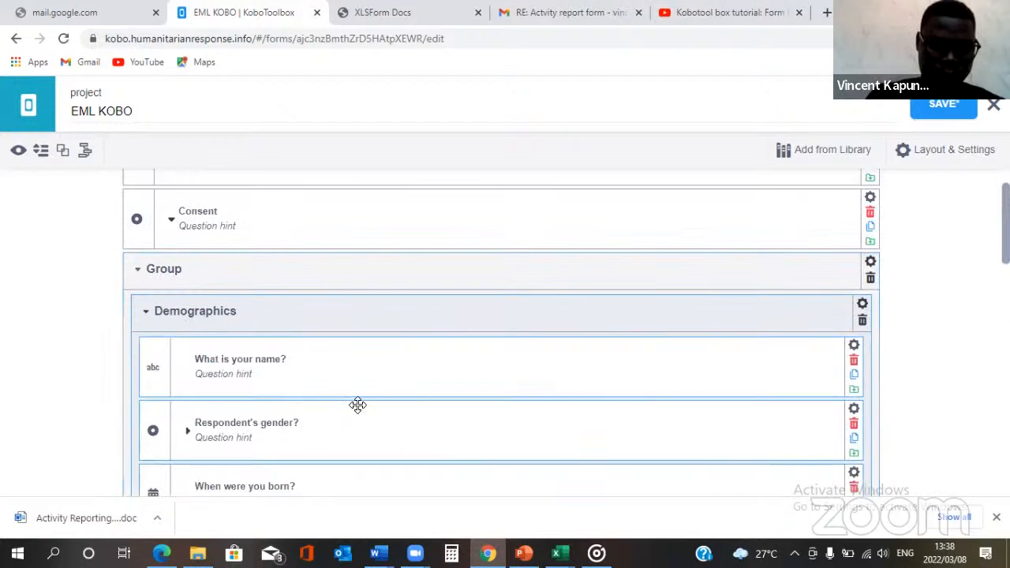
# Step: Duplicate the Marital status question in the Demographics group and collapse the copy's answer options
pyautogui.scroll(-2, 356, 406)
pyautogui.scroll(-1, 451, 380)
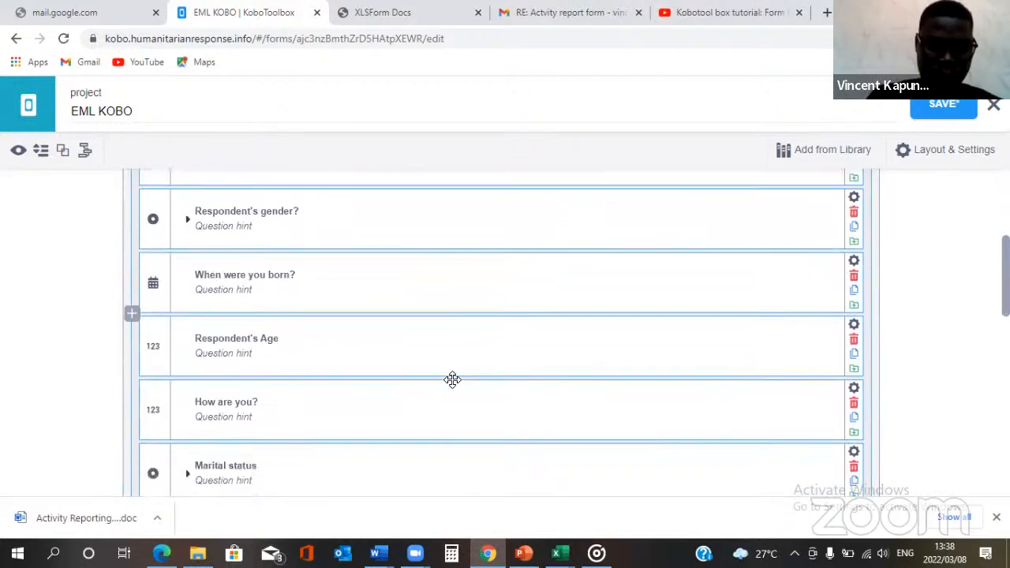
pyautogui.scroll(-1, 897, 412)
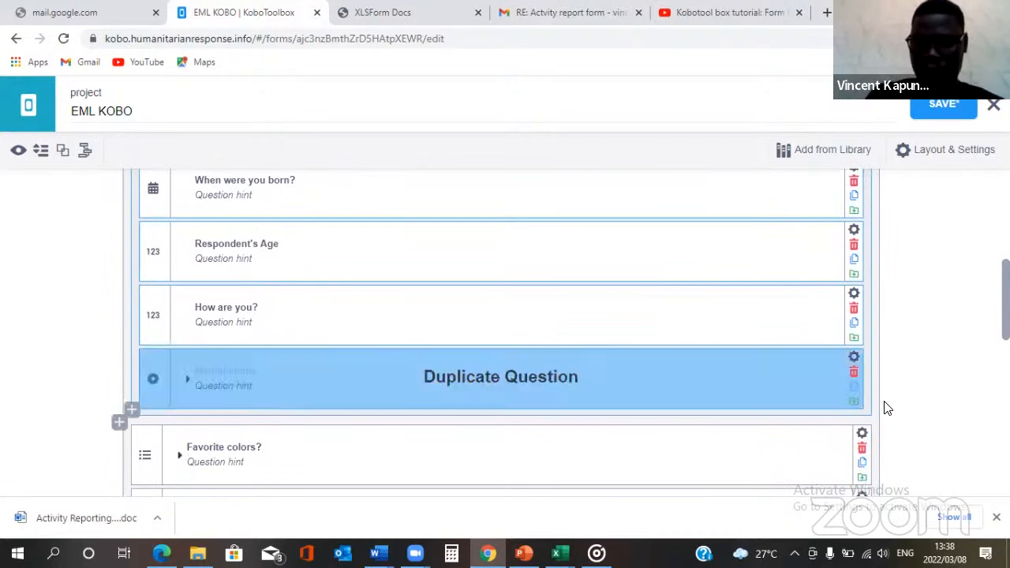
pyautogui.click(187, 441)
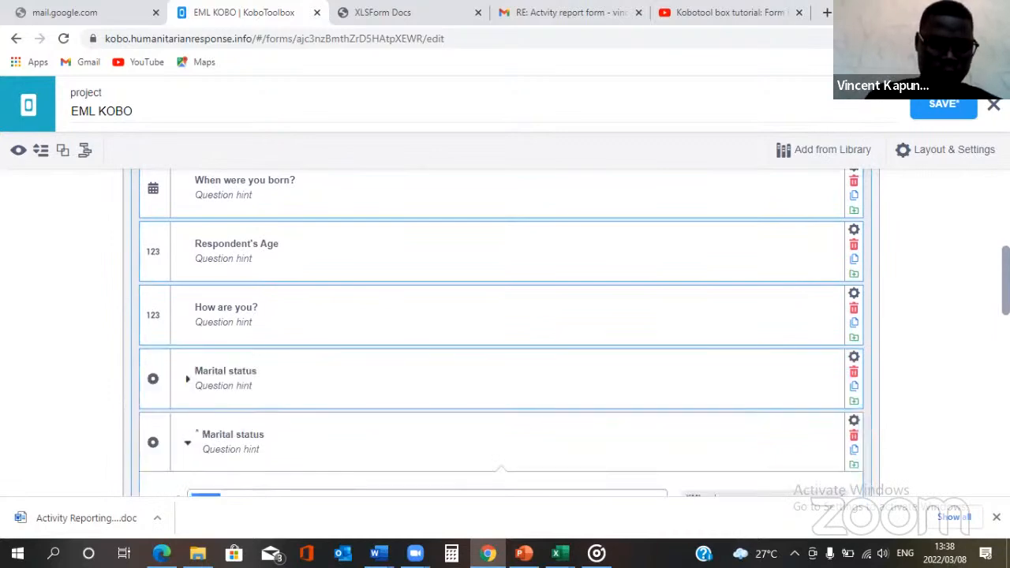
# Step: Move the copied Marital status question out of the groups to the end of the form, below Education level
pyautogui.moveTo(180, 551); pyautogui.dragTo(198, 368)
pyautogui.click(180, 368)
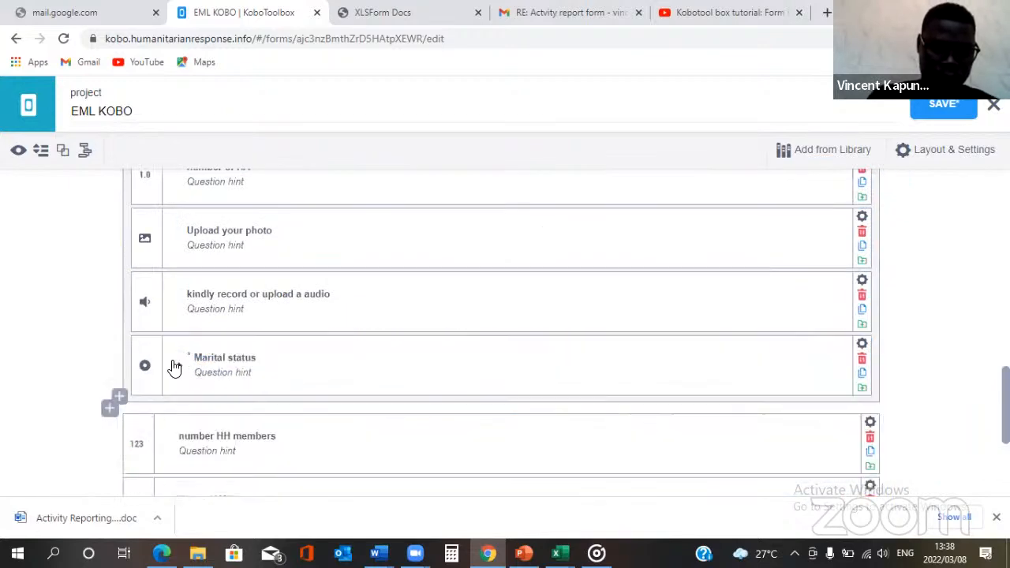
pyautogui.moveTo(142, 392); pyautogui.dragTo(265, 444)
# Step: Rename the copied Marital status question at the end of the form as "HH Marital status"
pyautogui.click(264, 441)
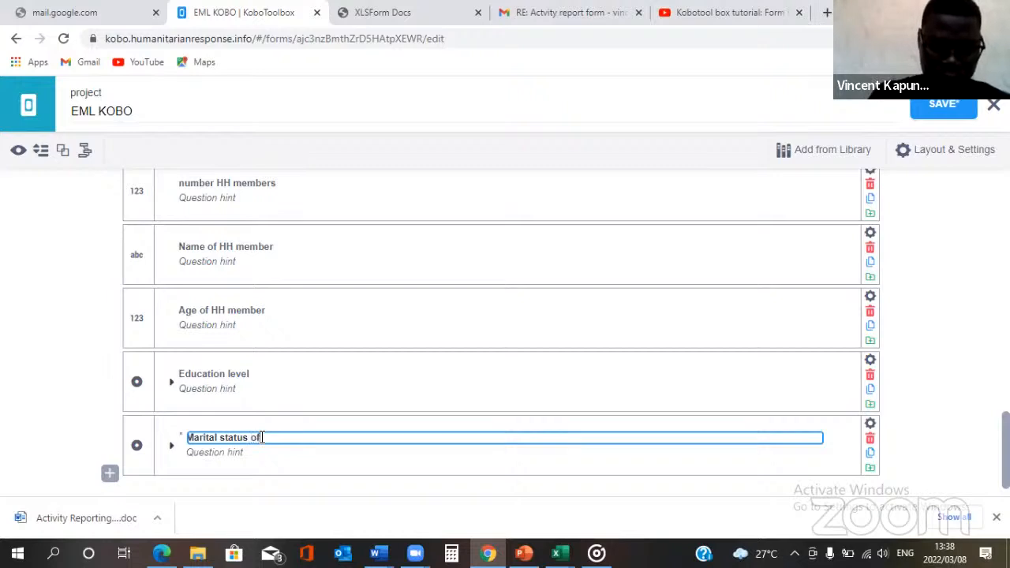
pyautogui.press('BackSpace')
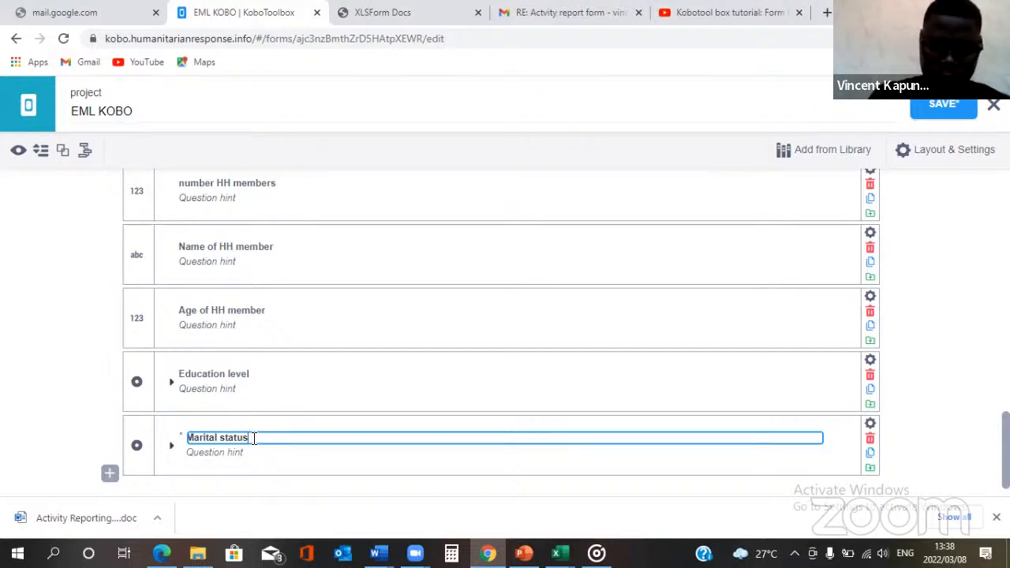
pyautogui.click(189, 439)
pyautogui.write('HH')
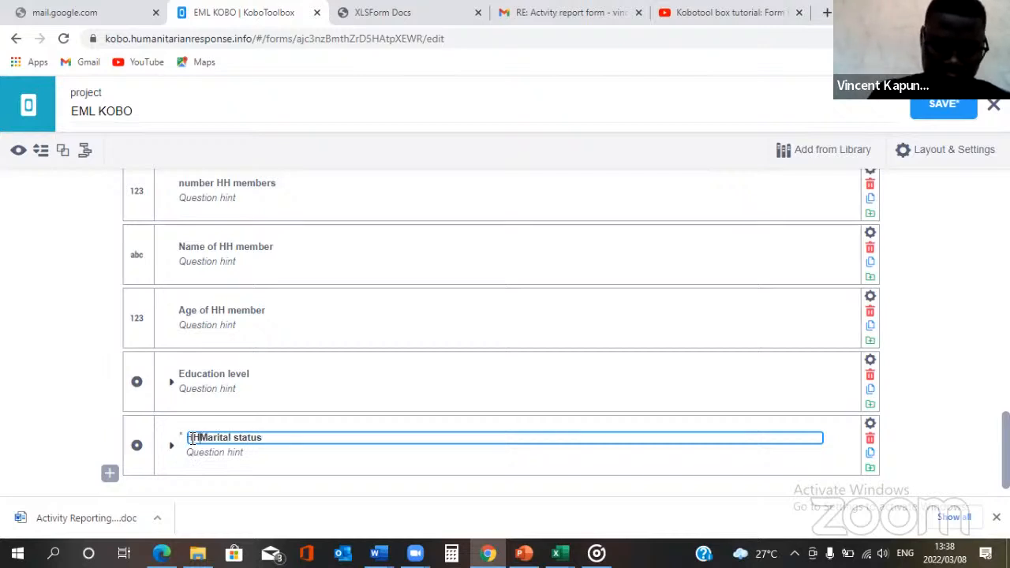
pyautogui.scroll(-1, 437, 422)
pyautogui.click(265, 482)
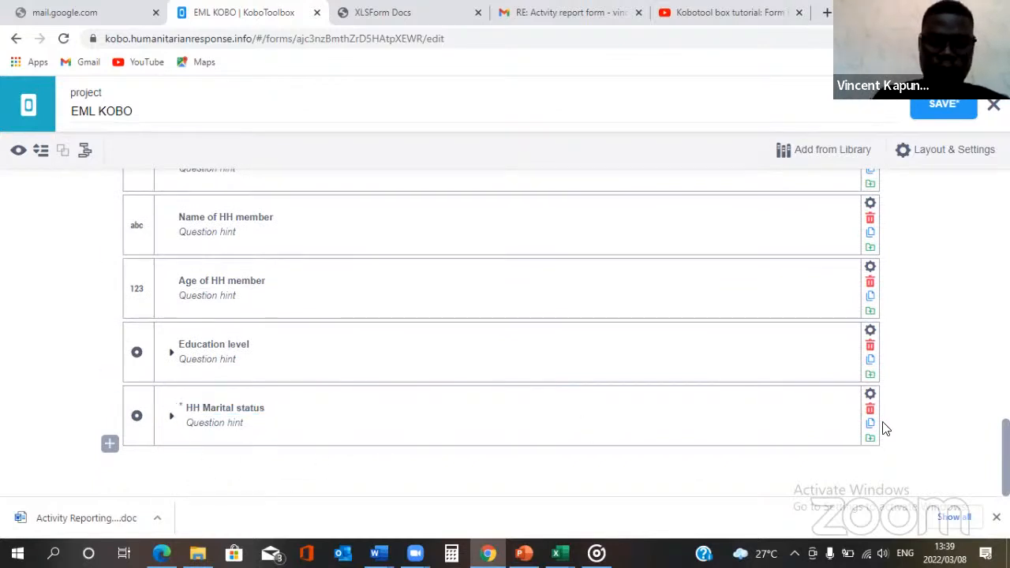
# Step: Set the data column name of the HH Marital status question to HH_MS
pyautogui.click(871, 395)
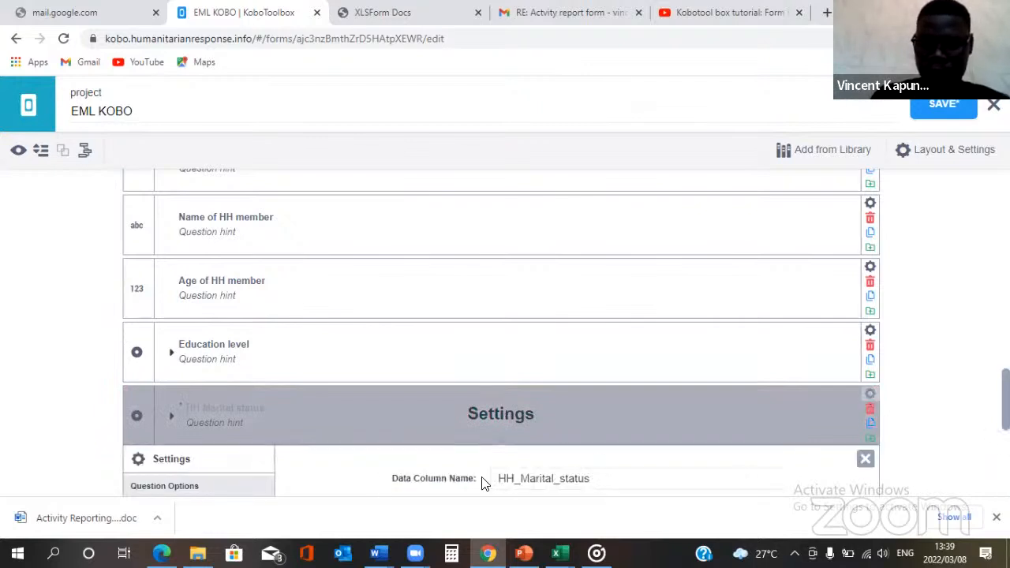
pyautogui.scroll(-1, 519, 462)
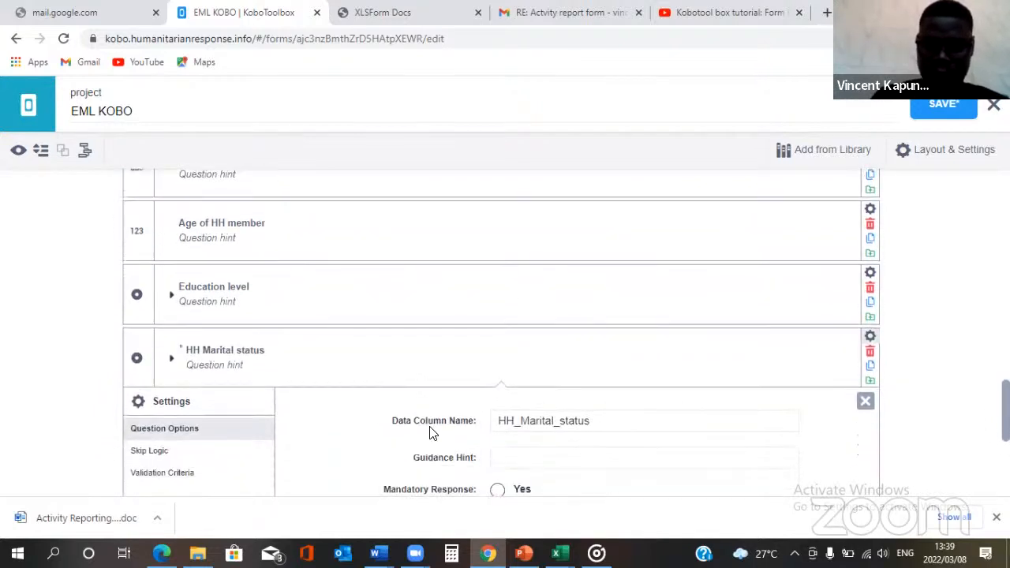
pyautogui.click(606, 426)
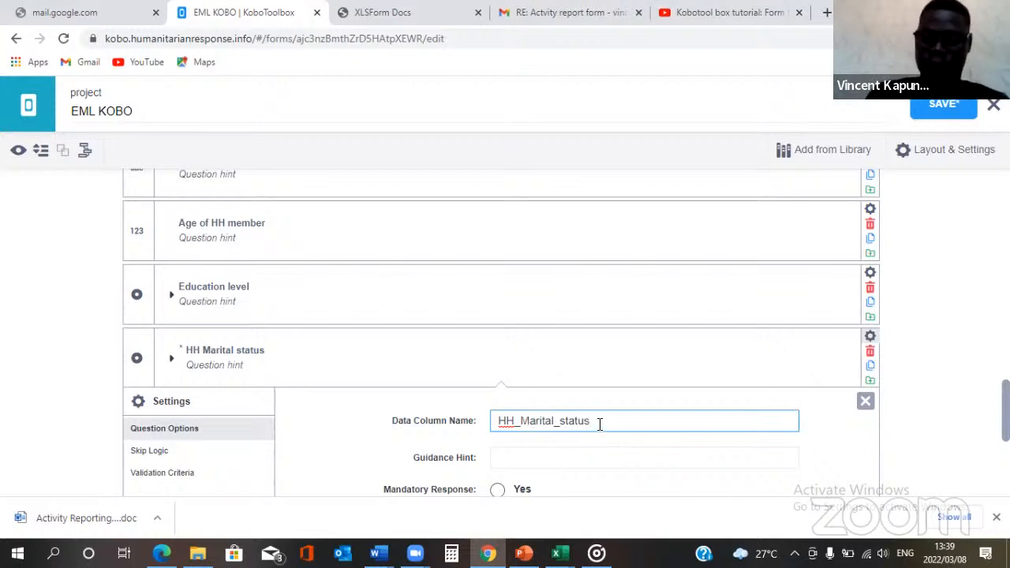
pyautogui.moveTo(590, 420); pyautogui.dragTo(522, 421)
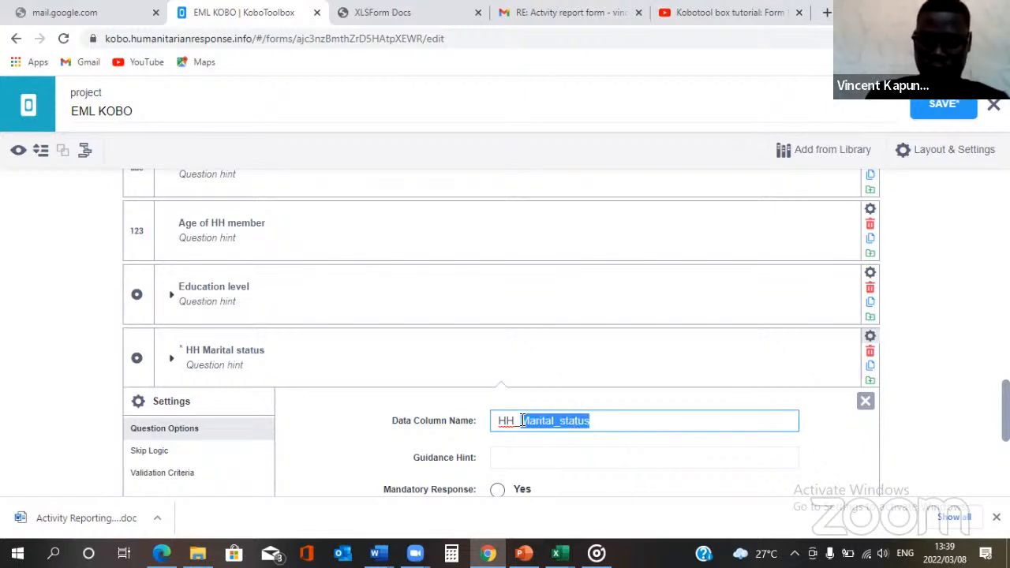
pyautogui.press('BackSpace')
pyautogui.write('MS')
pyautogui.click(944, 395)
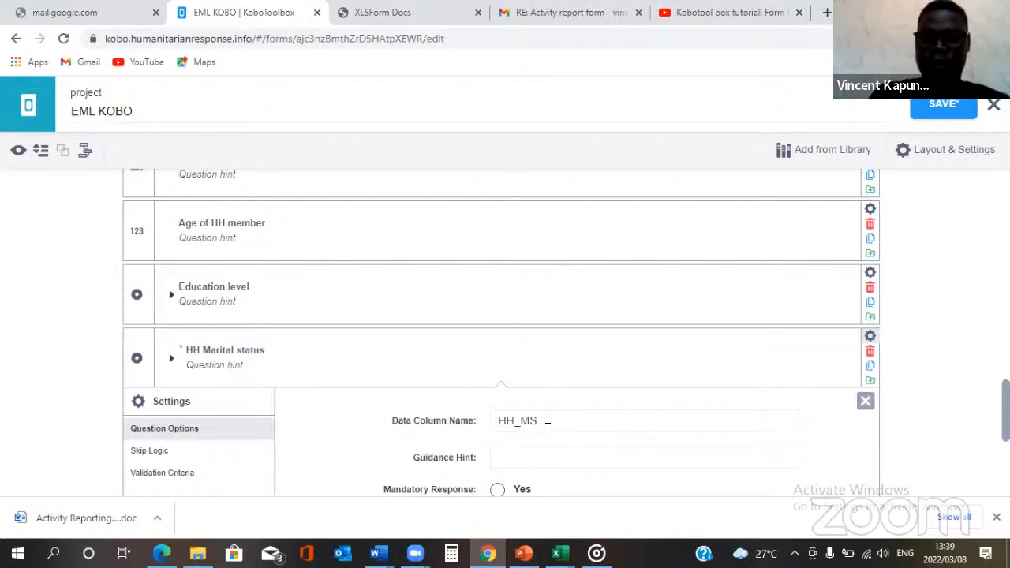
pyautogui.doubleClick(493, 419)
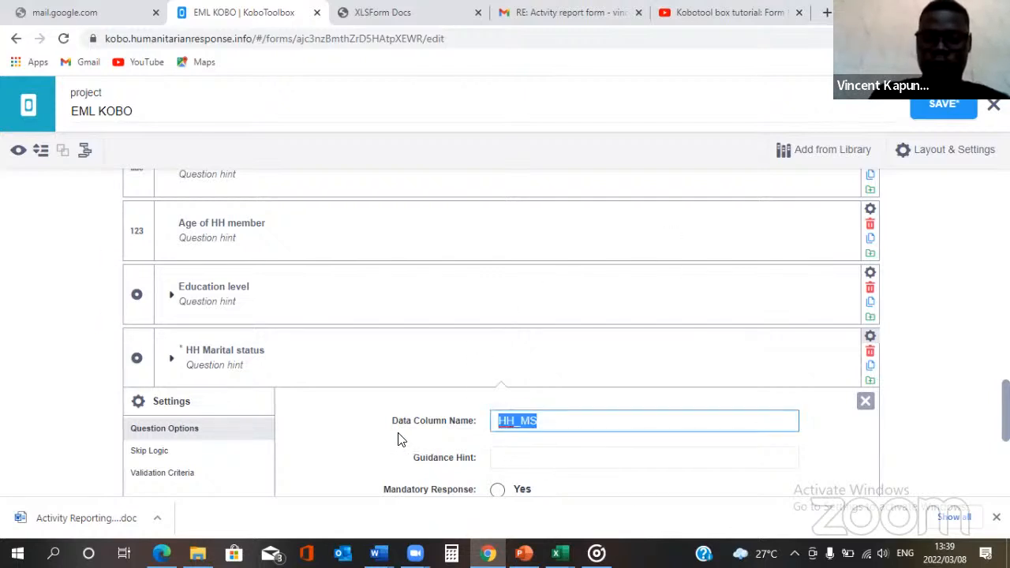
pyautogui.click(546, 422)
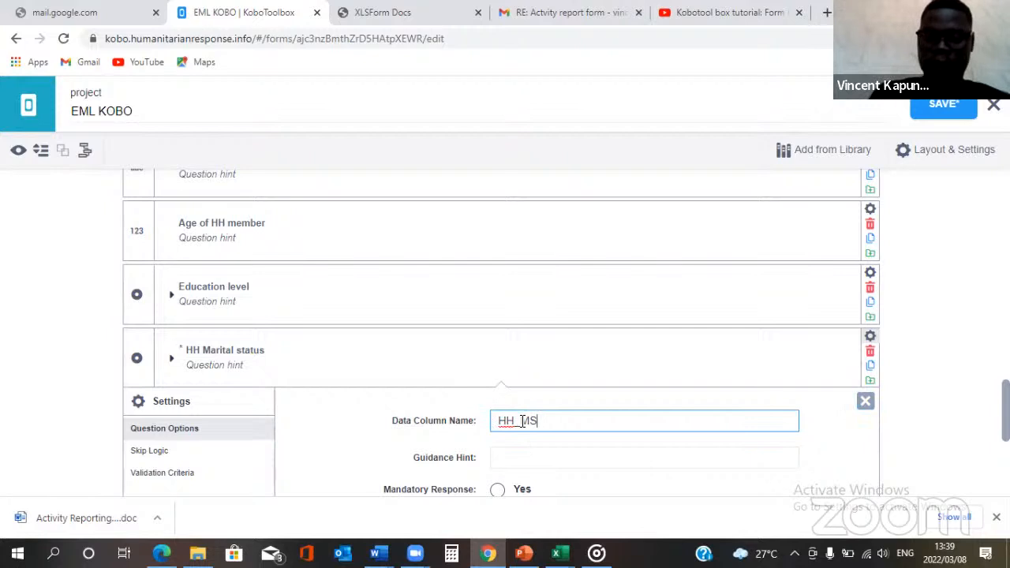
pyautogui.click(946, 383)
# Step: Check the answer options and XML values of the HH Marital status question, then collapse them
pyautogui.scroll(-2, 939, 384)
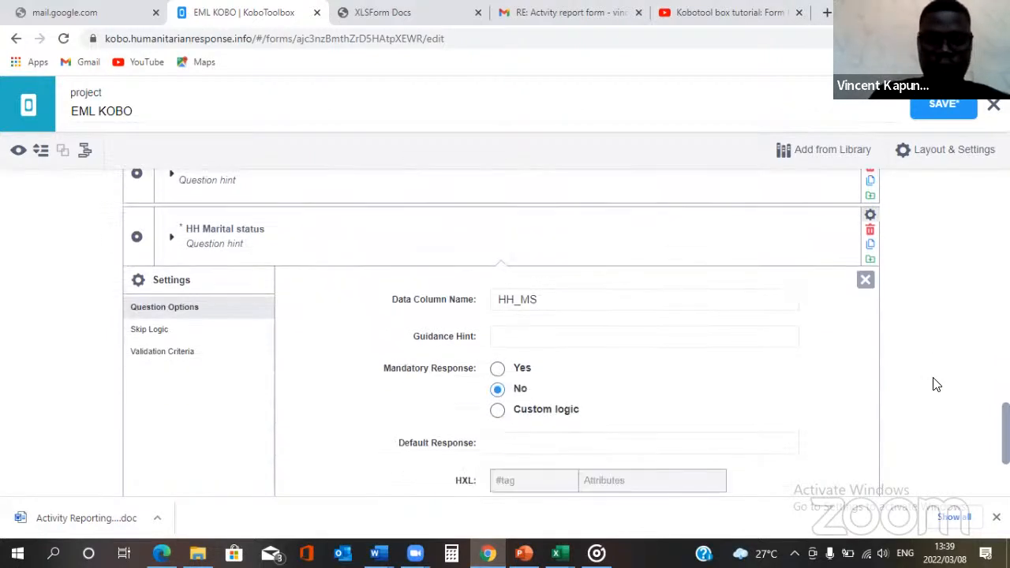
pyautogui.click(175, 221)
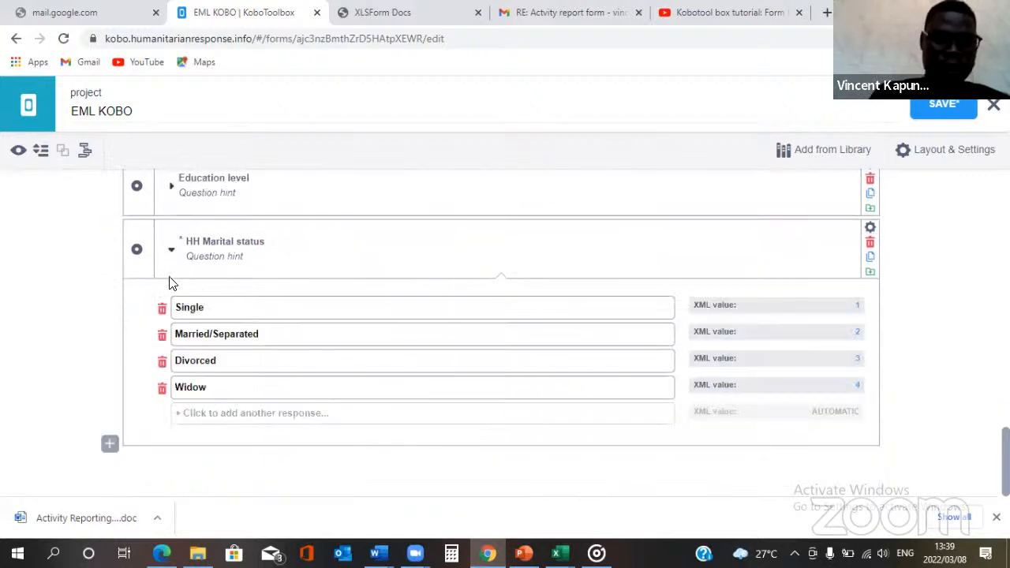
pyautogui.click(173, 246)
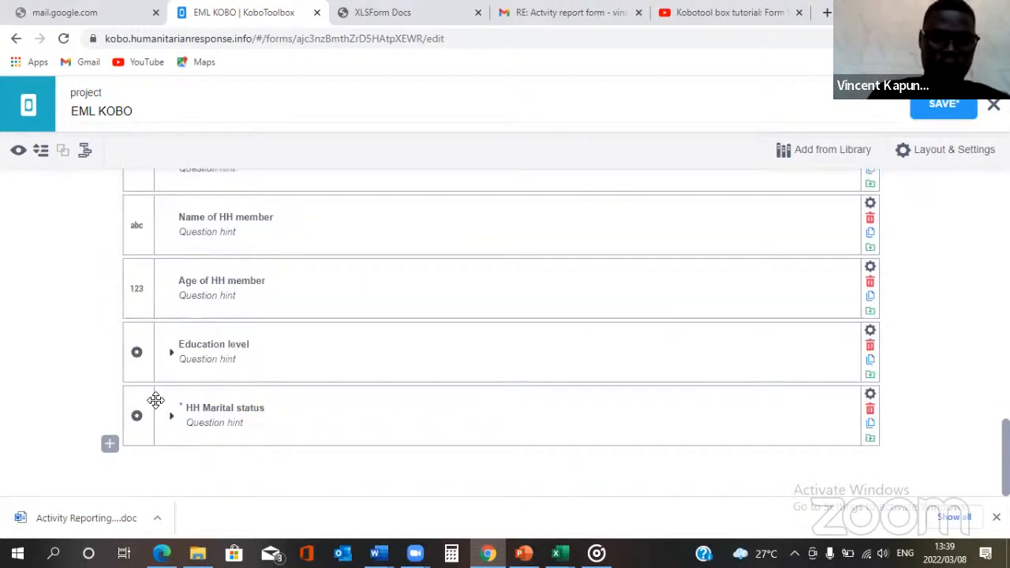
# Step: Group the HH member name, age, Education level and HH Marital status questions and name the group "Household members information"
pyautogui.scroll(1, 268, 300)
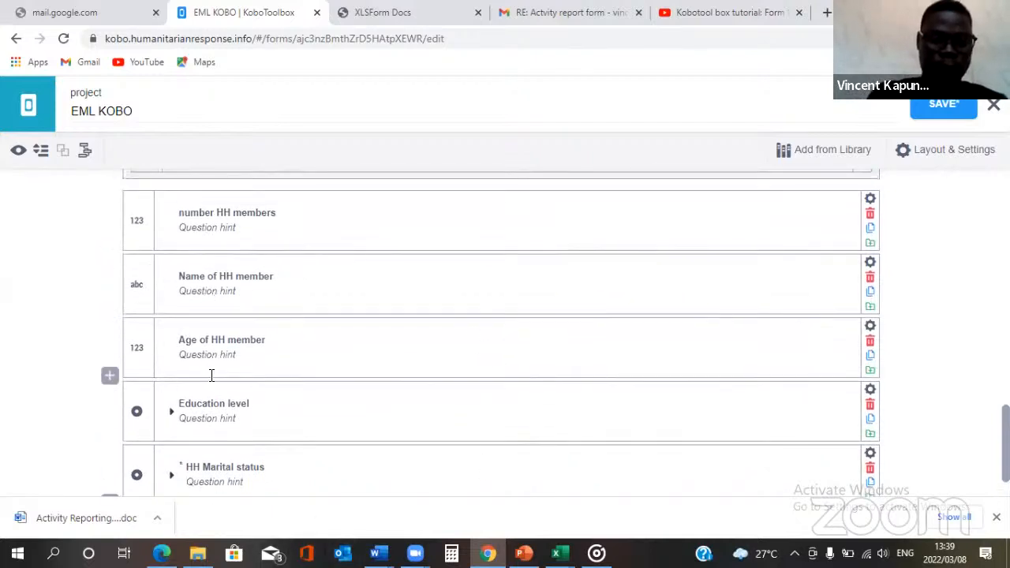
pyautogui.scroll(1, 210, 367)
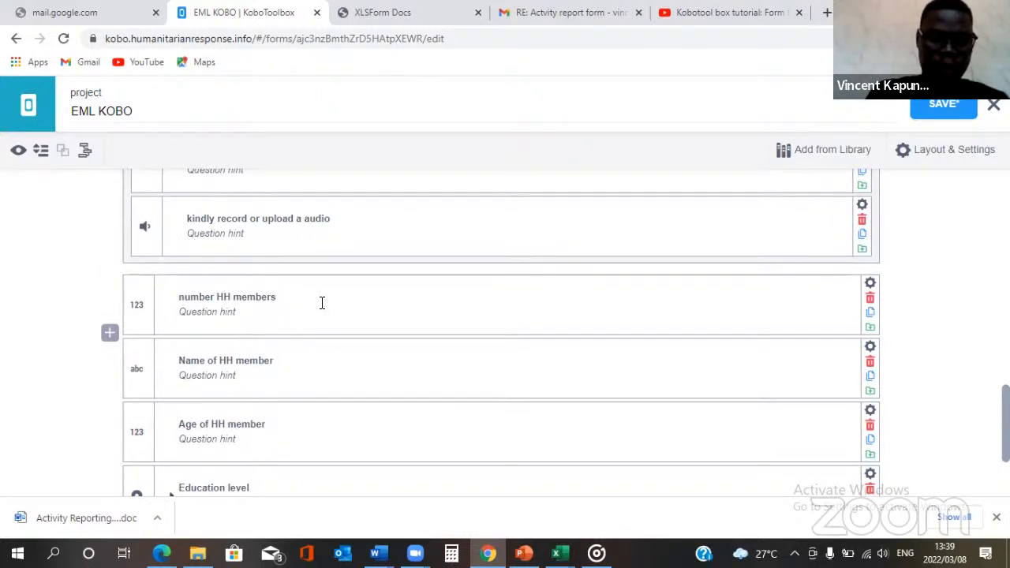
pyautogui.scroll(-2, 237, 316)
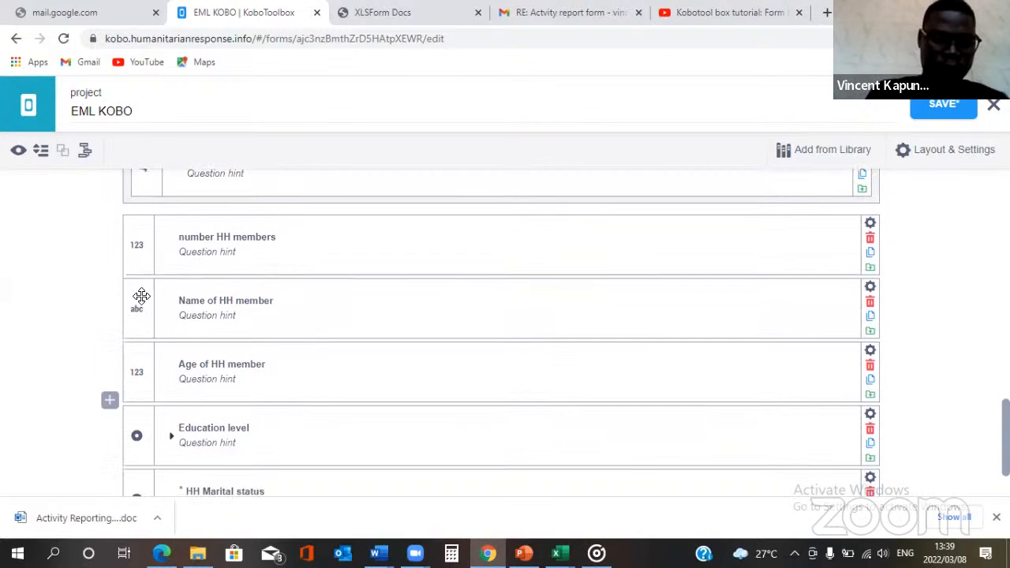
pyautogui.click(141, 296)
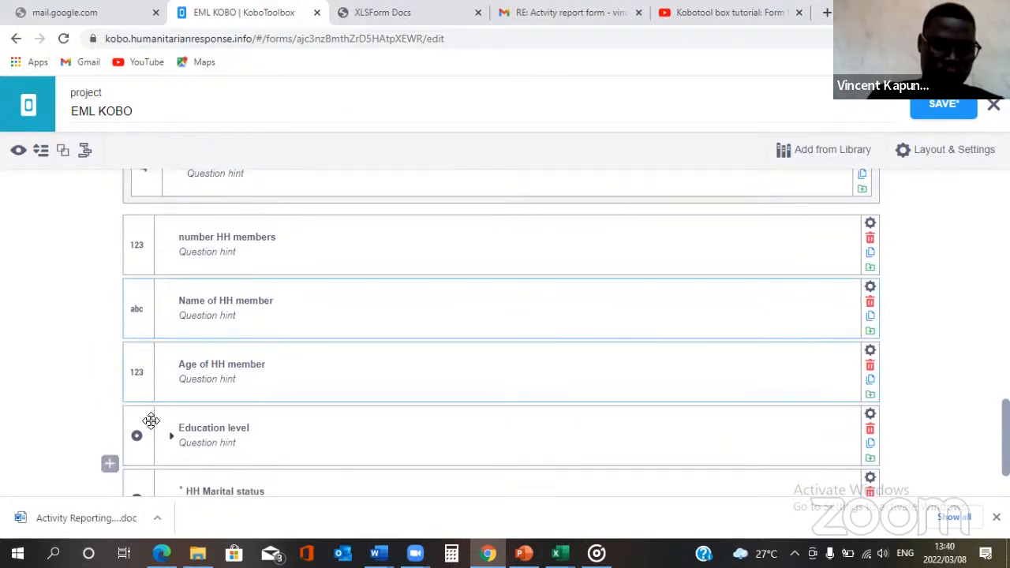
pyautogui.scroll(-1, 143, 422)
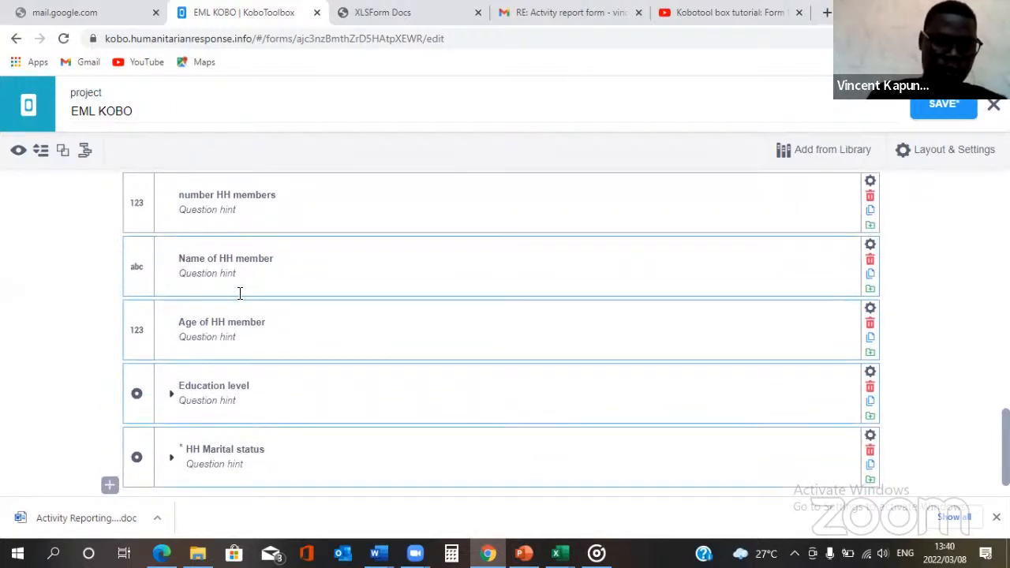
pyautogui.click(127, 250)
pyautogui.write('H')
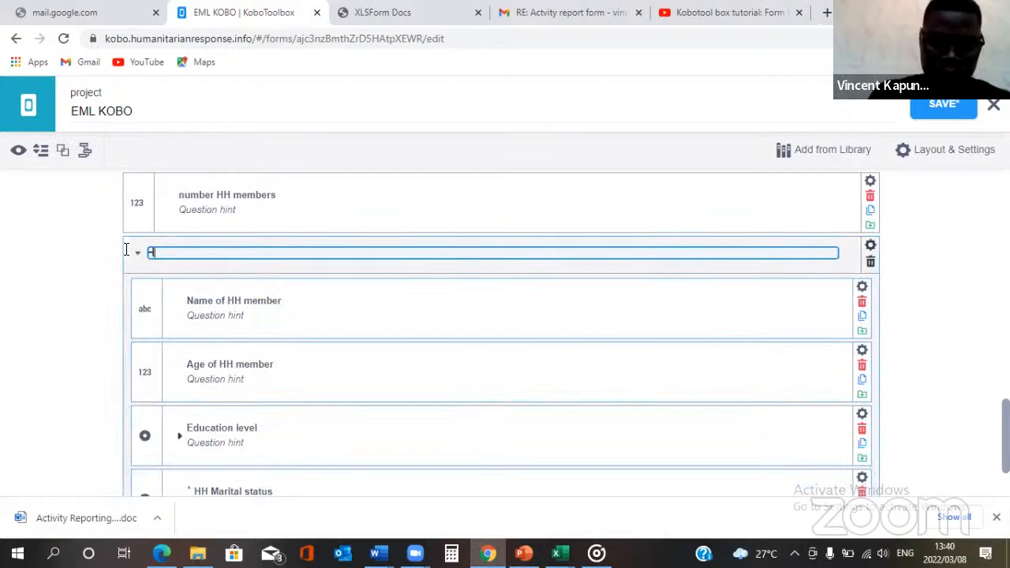
pyautogui.write('o')
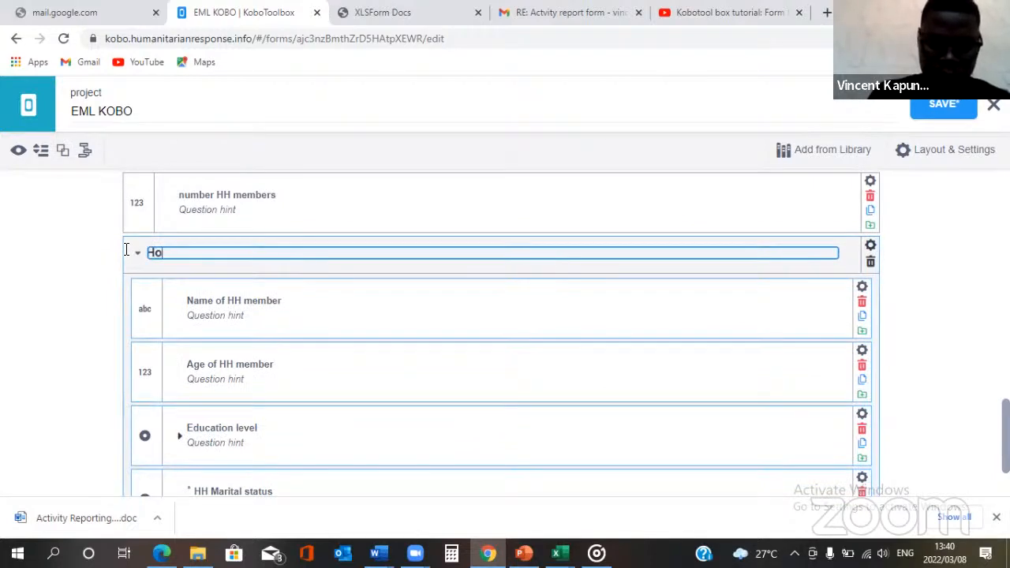
pyautogui.write('u')
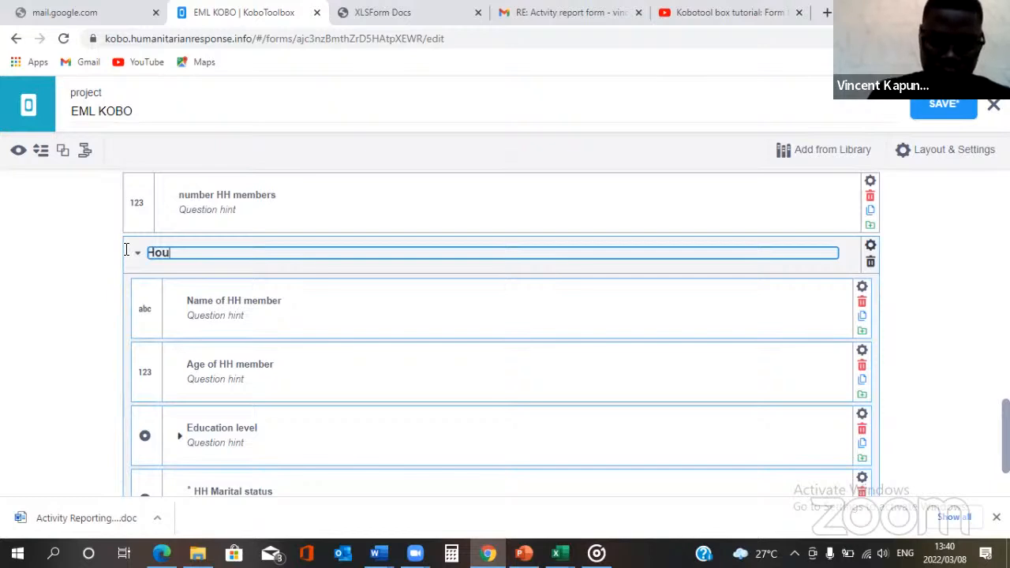
pyautogui.write('sehold members information')
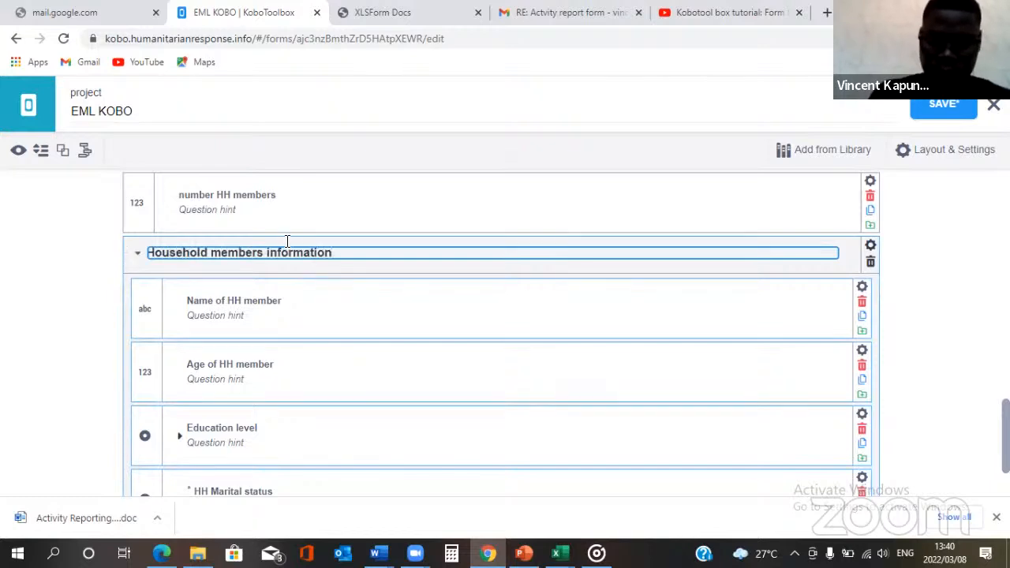
pyautogui.click(926, 341)
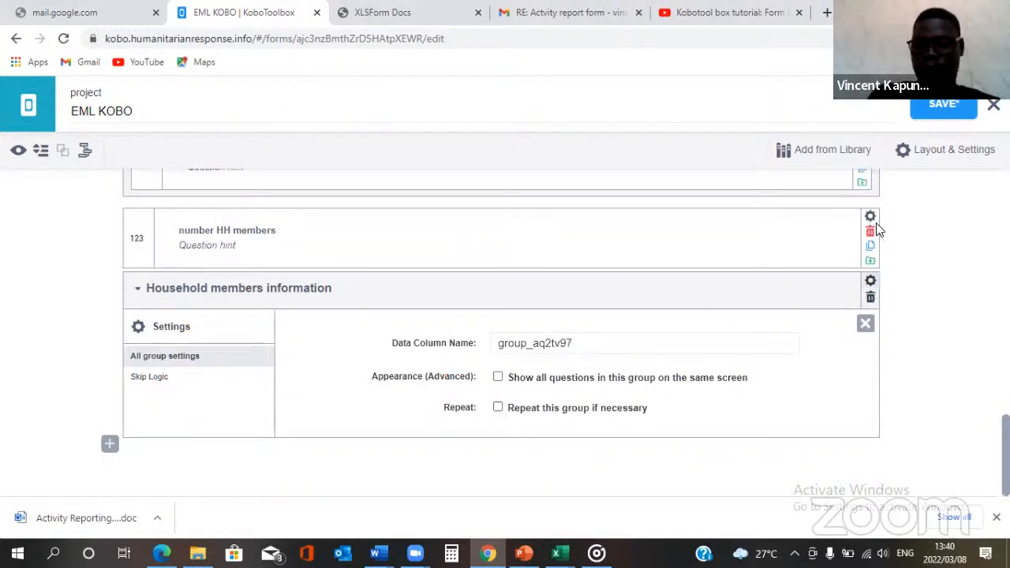
# Step: Set the Household members information group to repeat if necessary
pyautogui.click(603, 407)
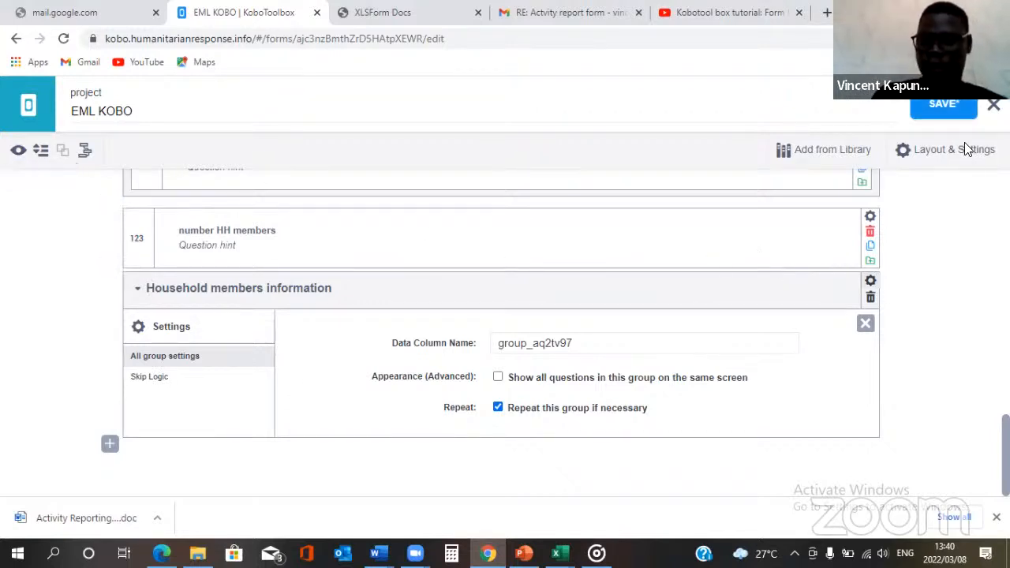
pyautogui.scroll(1, 153, 198)
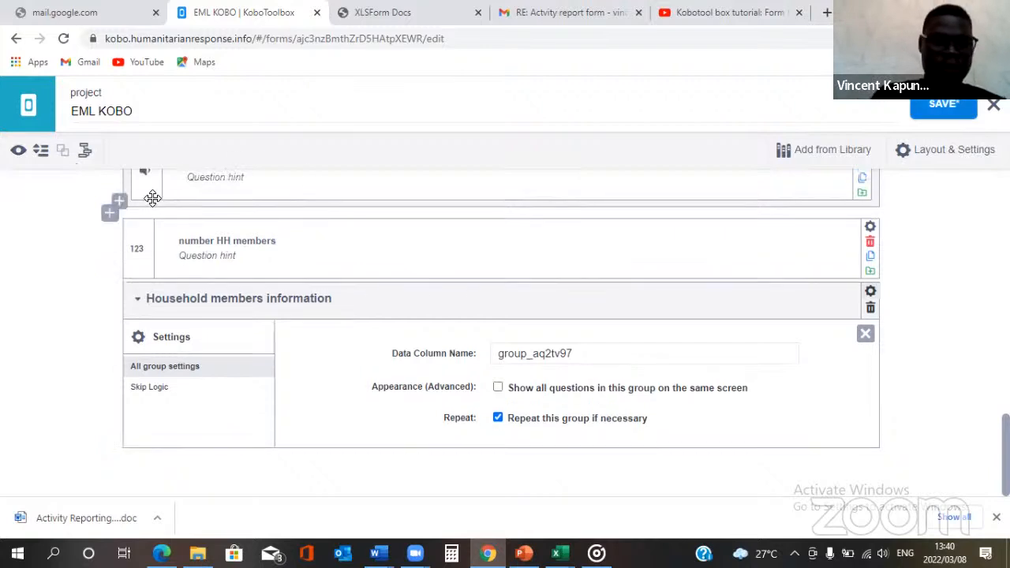
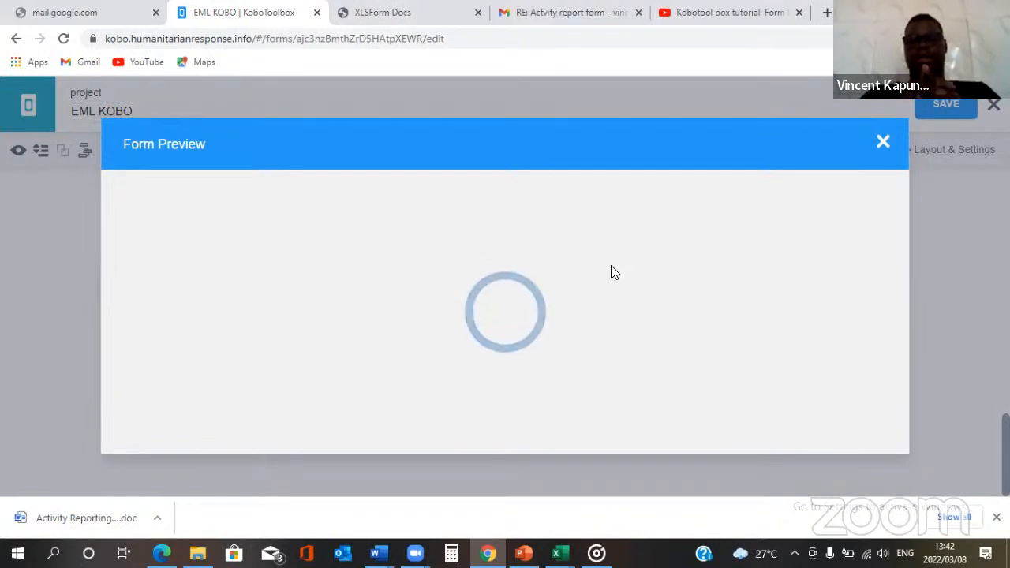
# Step: Examine the Household members information repeat group and the Consent question in the form preview, then close the preview
pyautogui.scroll(-2, 614, 272)
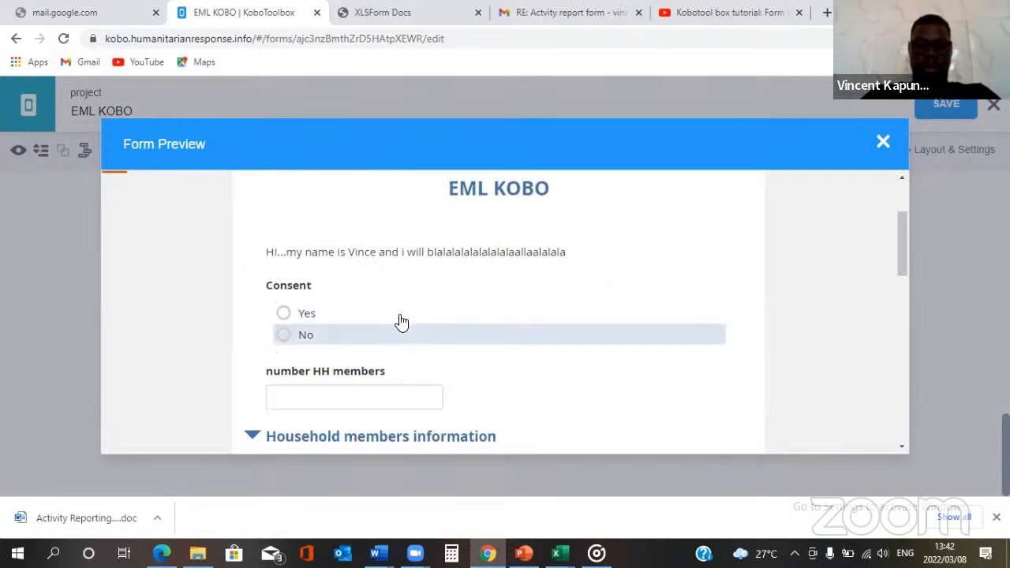
pyautogui.scroll(-2, 553, 348)
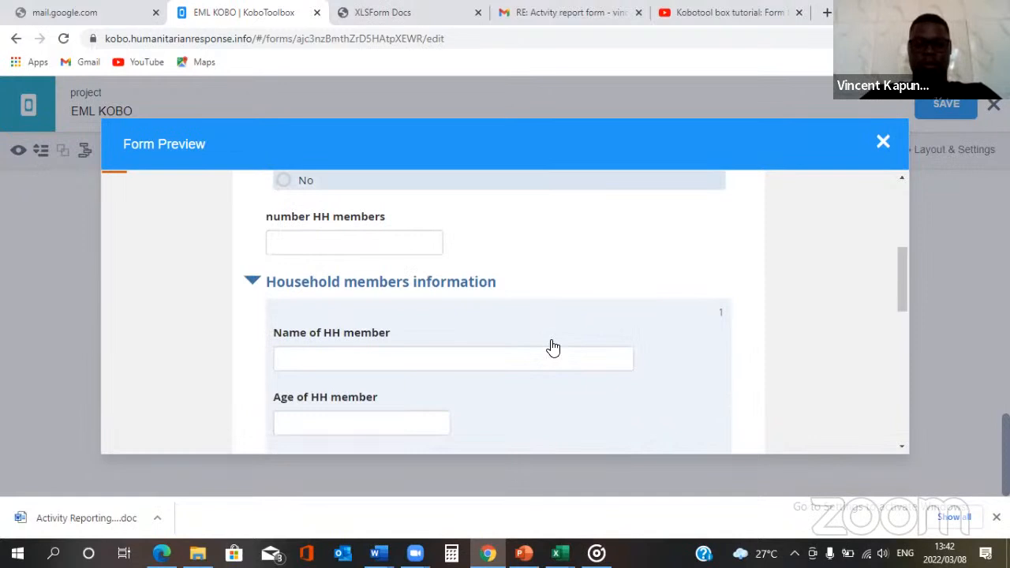
pyautogui.scroll(-10, 410, 308)
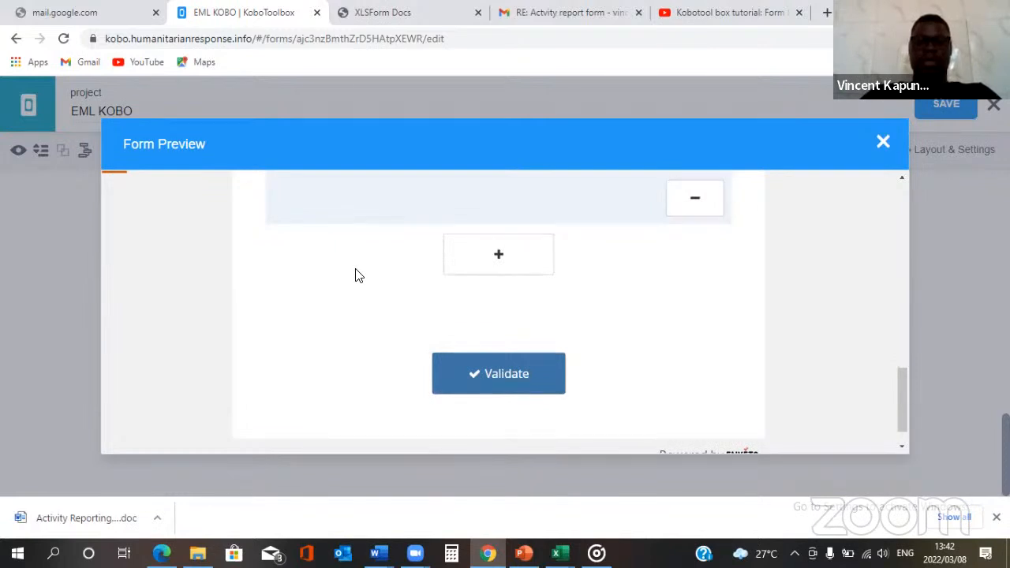
pyautogui.scroll(5, 285, 303)
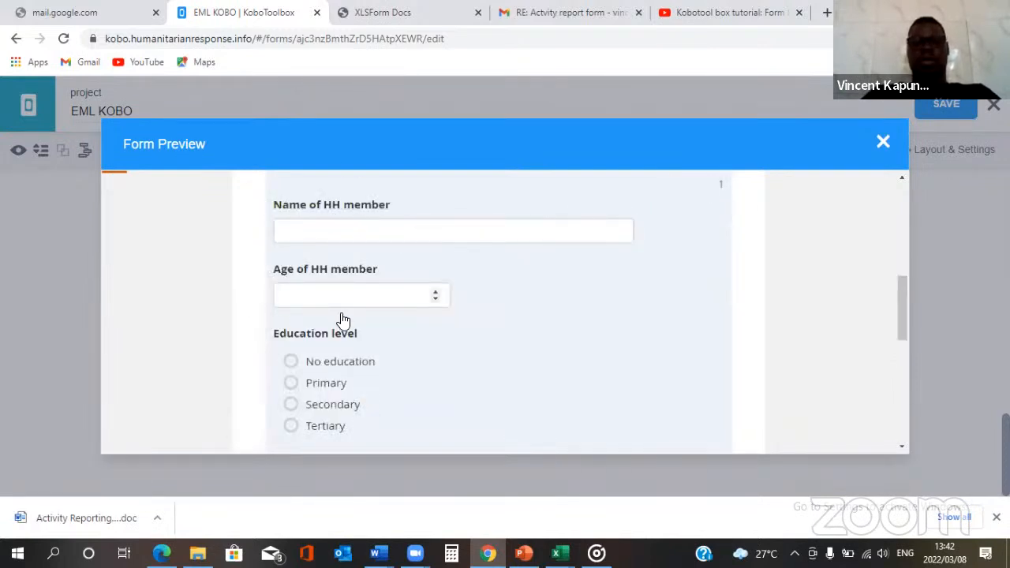
pyautogui.scroll(3, 342, 318)
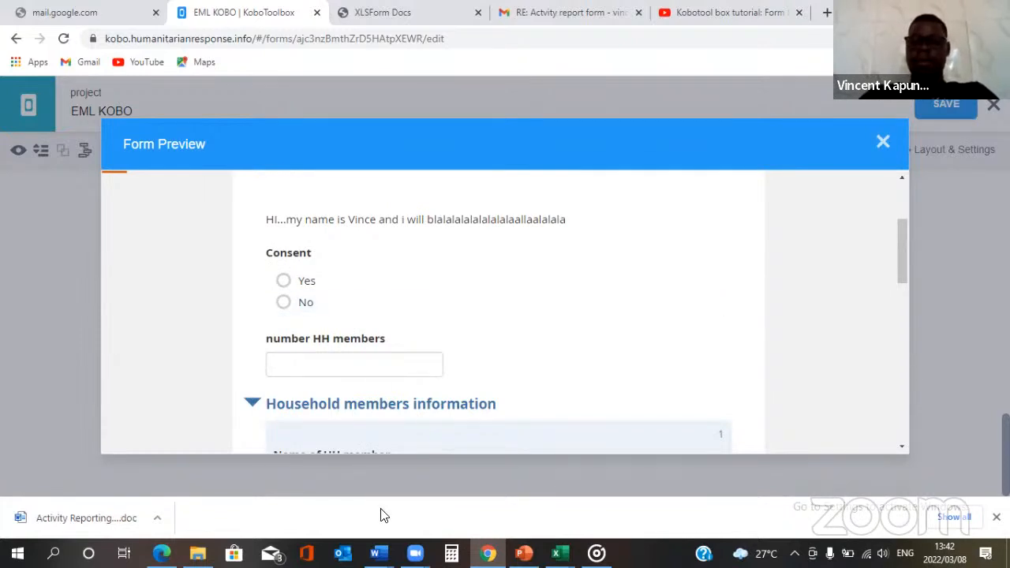
pyautogui.click(284, 281)
pyautogui.click(284, 281)
pyautogui.click(883, 142)
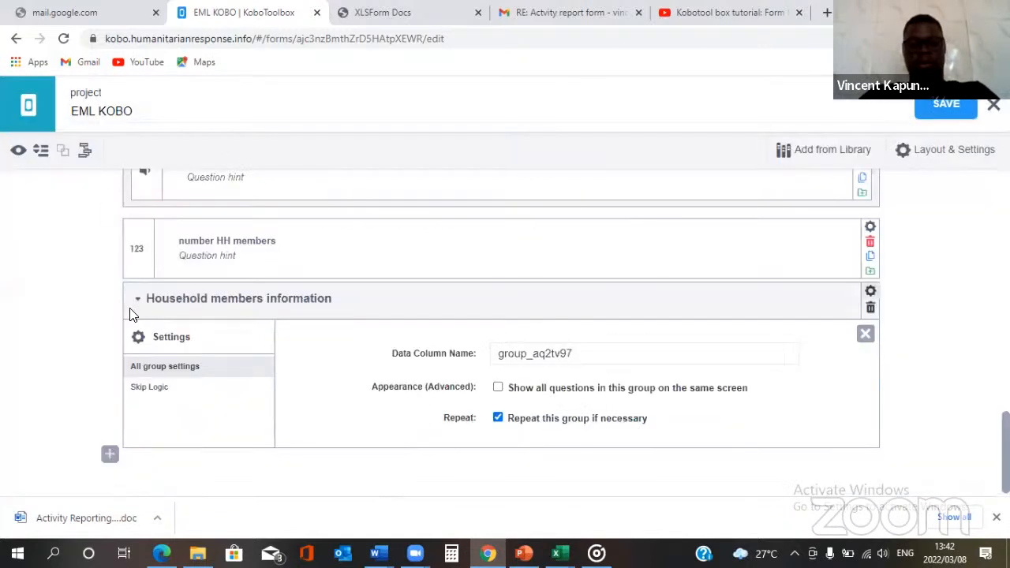
# Step: Collapse the Household members information group and move the number HH members question into the main Group, below the audio question
pyautogui.scroll(3, 198, 335)
pyautogui.scroll(1, 197, 354)
pyautogui.scroll(-2, 197, 353)
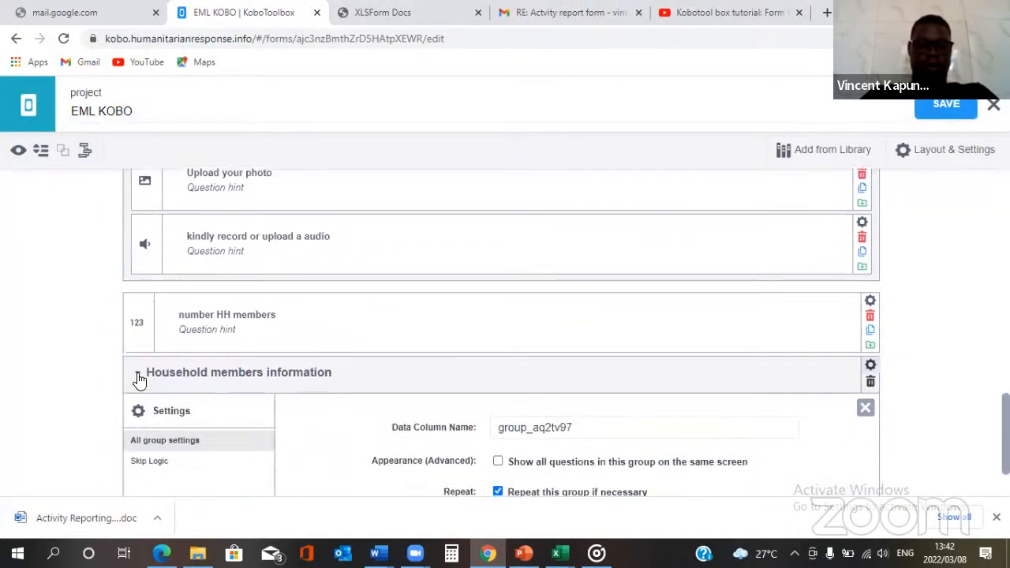
pyautogui.scroll(1, 193, 315)
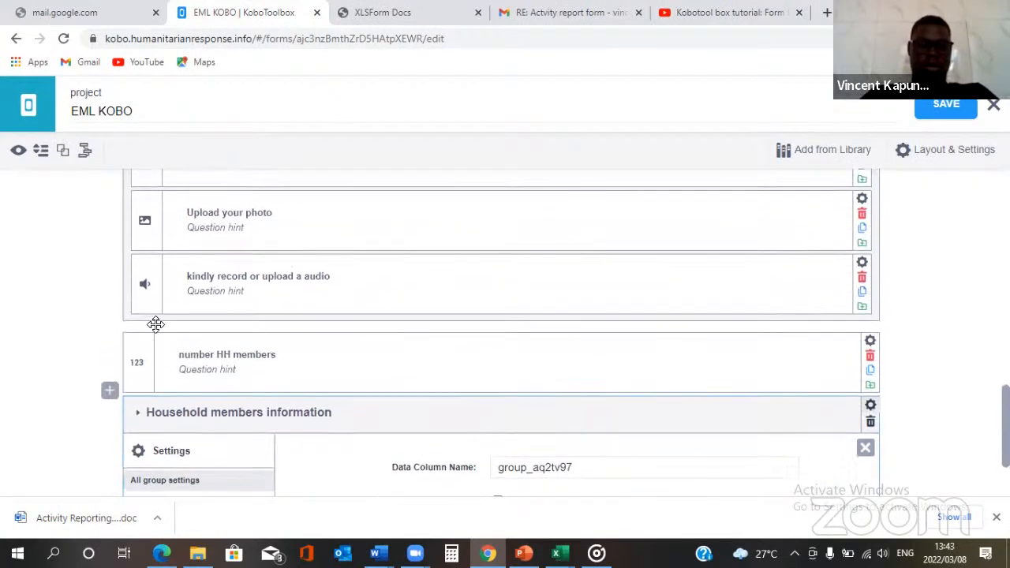
pyautogui.scroll(3, 148, 301)
pyautogui.scroll(5, 148, 303)
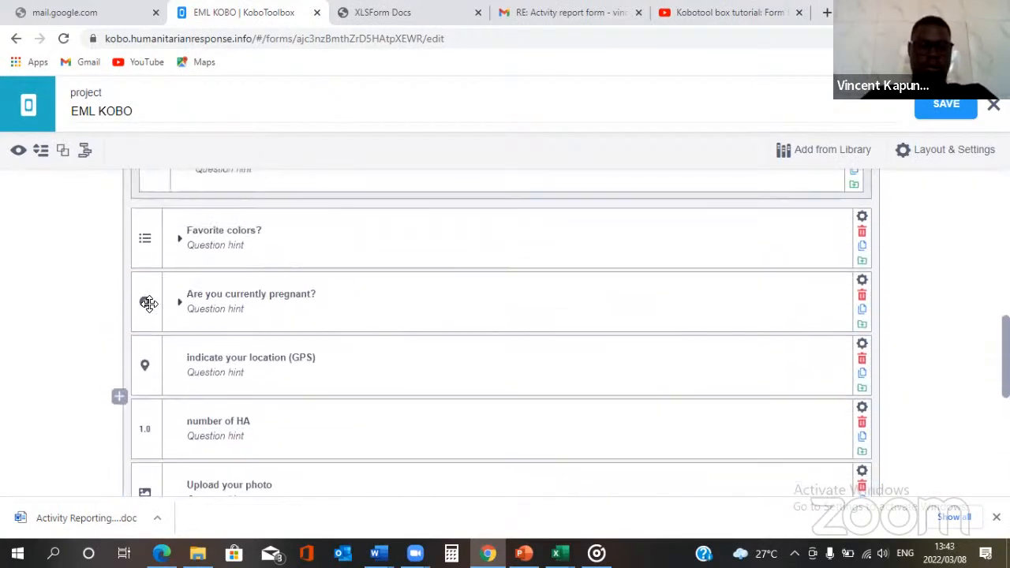
pyautogui.scroll(-7, 148, 304)
pyautogui.scroll(-3, 149, 299)
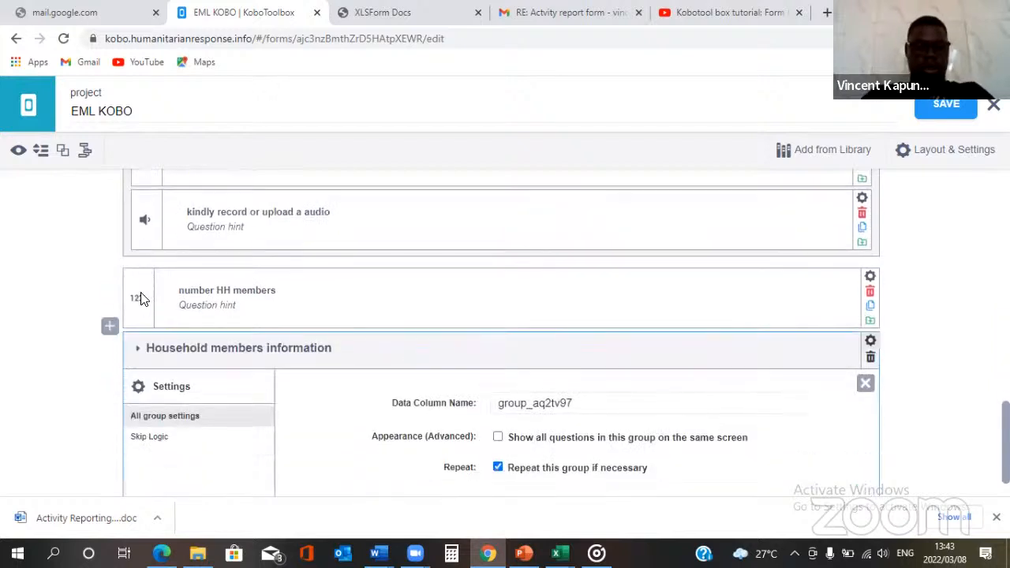
pyautogui.scroll(1, 148, 268)
pyautogui.scroll(1, 149, 297)
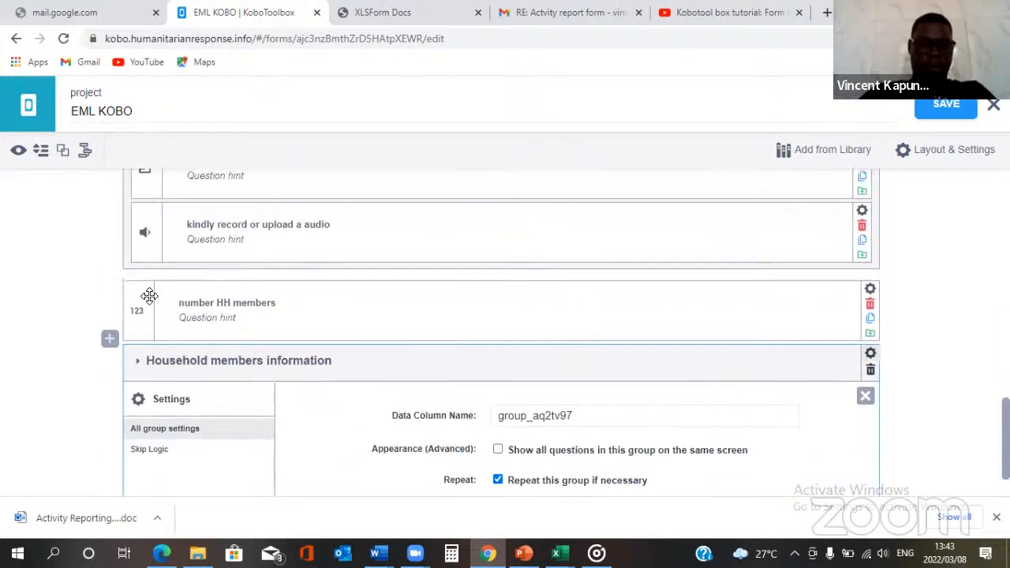
pyautogui.moveTo(149, 296)
pyautogui.mouseDown()
pyautogui.moveTo(178, 239)
pyautogui.moveTo(168, 298)
pyautogui.mouseUp()
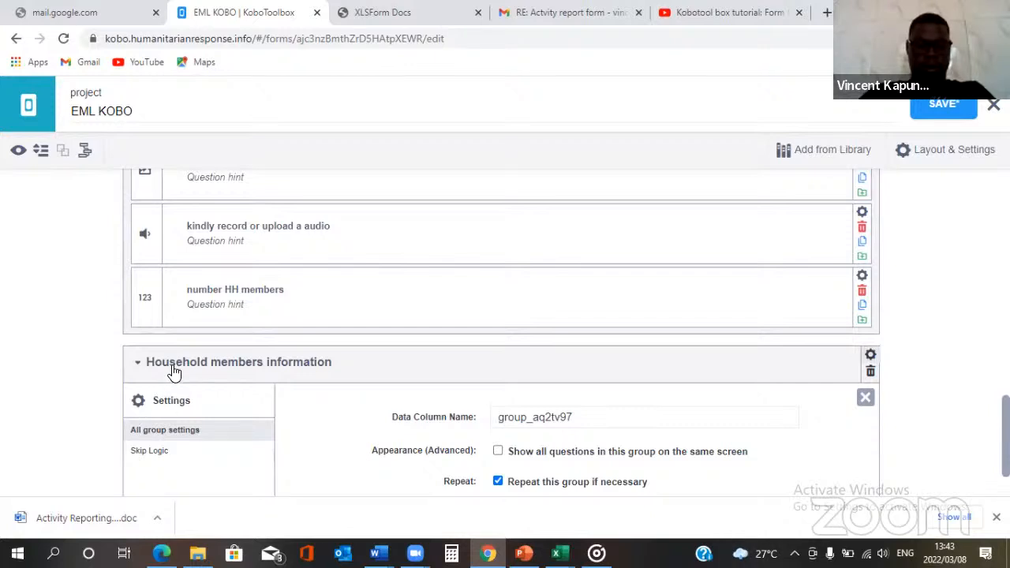
# Step: Move the Household members information group into the main Group, directly below the number HH members question
pyautogui.click(167, 396)
pyautogui.moveTo(144, 447); pyautogui.dragTo(295, 371)
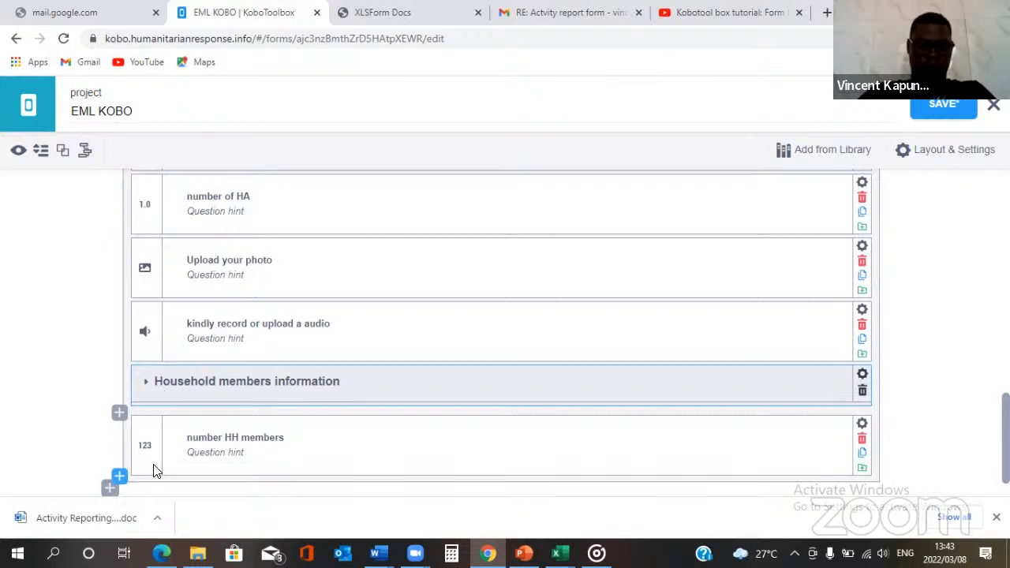
pyautogui.moveTo(140, 371); pyautogui.dragTo(148, 471)
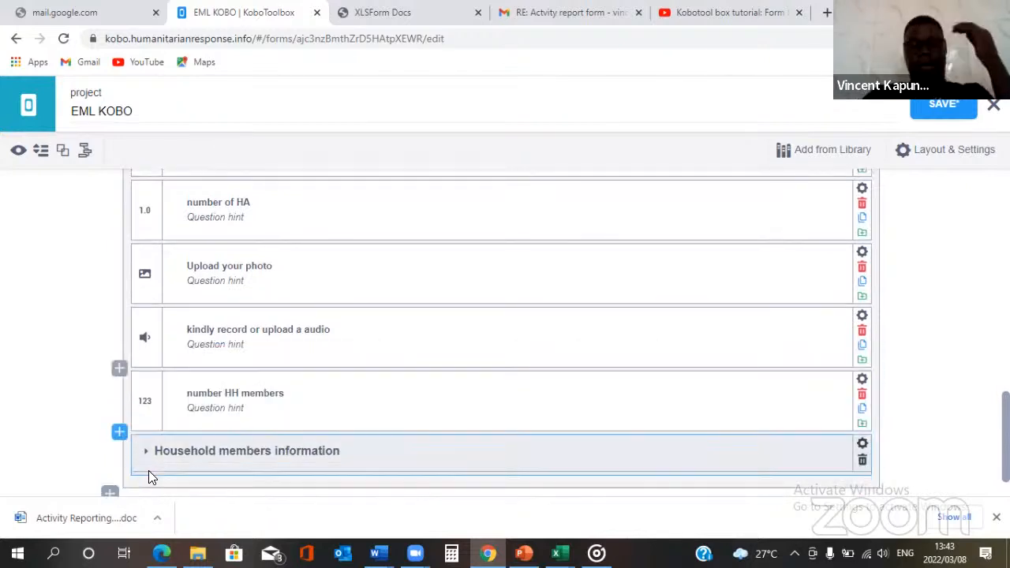
# Step: Check the order of the questions and nested groups throughout the form and open the form preview
pyautogui.scroll(1, 149, 471)
pyautogui.scroll(10, 70, 205)
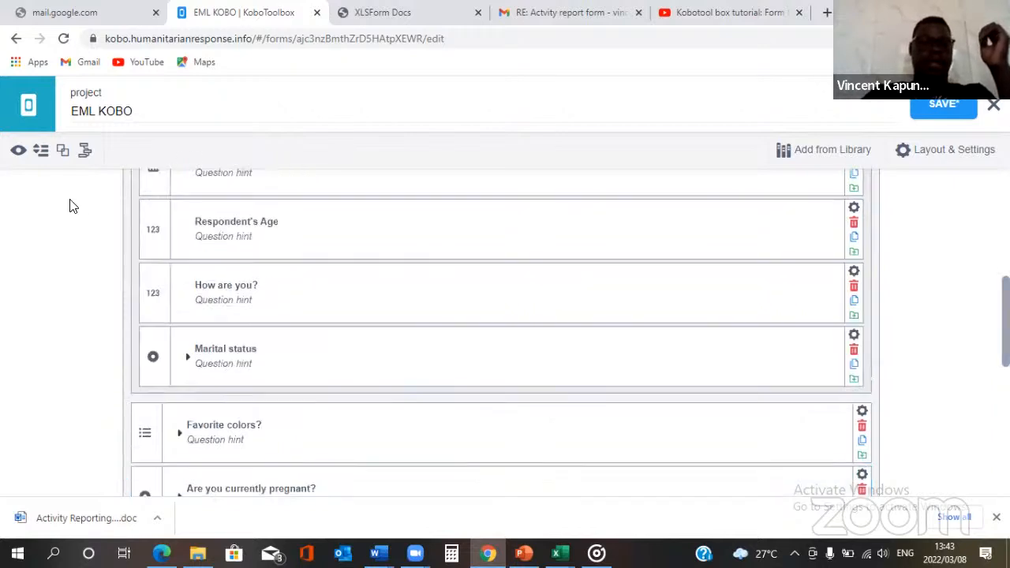
pyautogui.scroll(2, 282, 229)
pyautogui.scroll(2, 283, 229)
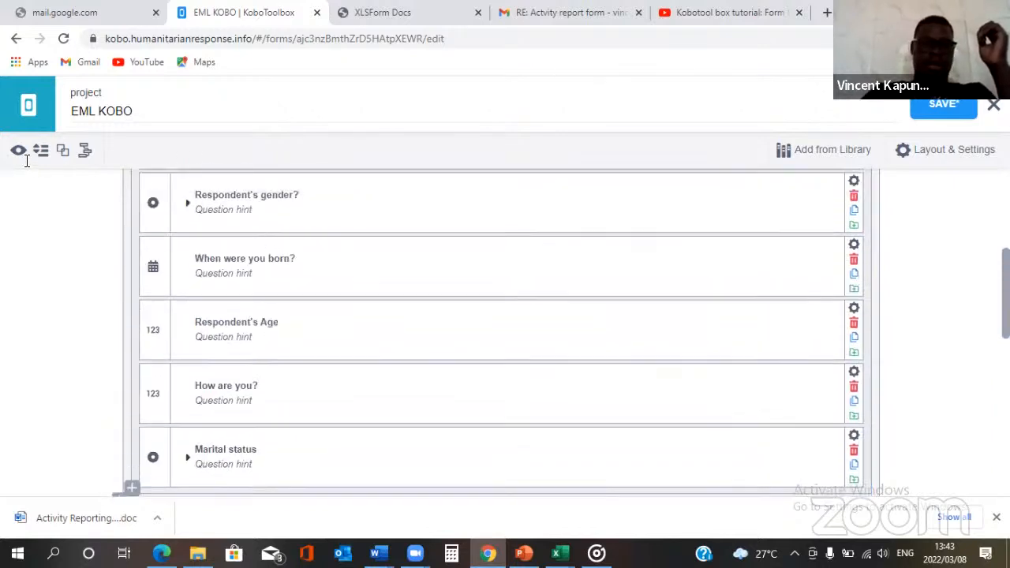
pyautogui.scroll(8, 20, 154)
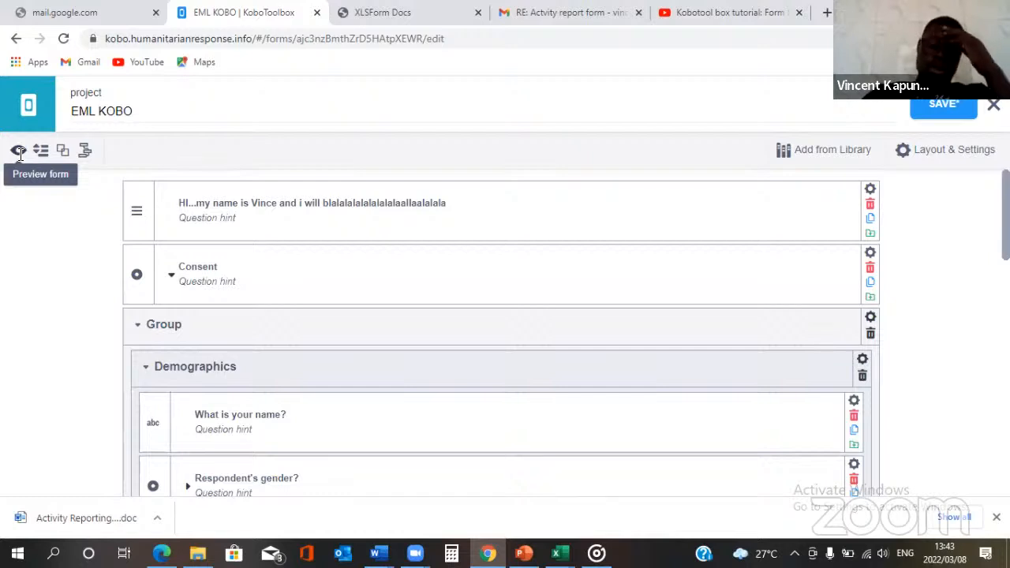
pyautogui.scroll(-5, 523, 381)
pyautogui.scroll(-6, 524, 381)
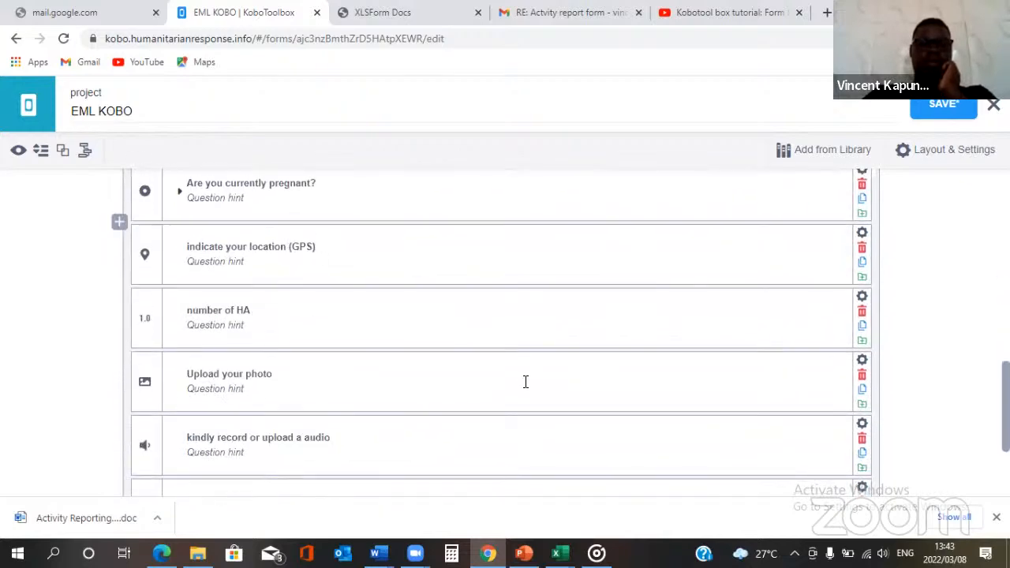
pyautogui.scroll(4, 523, 381)
pyautogui.scroll(7, 523, 381)
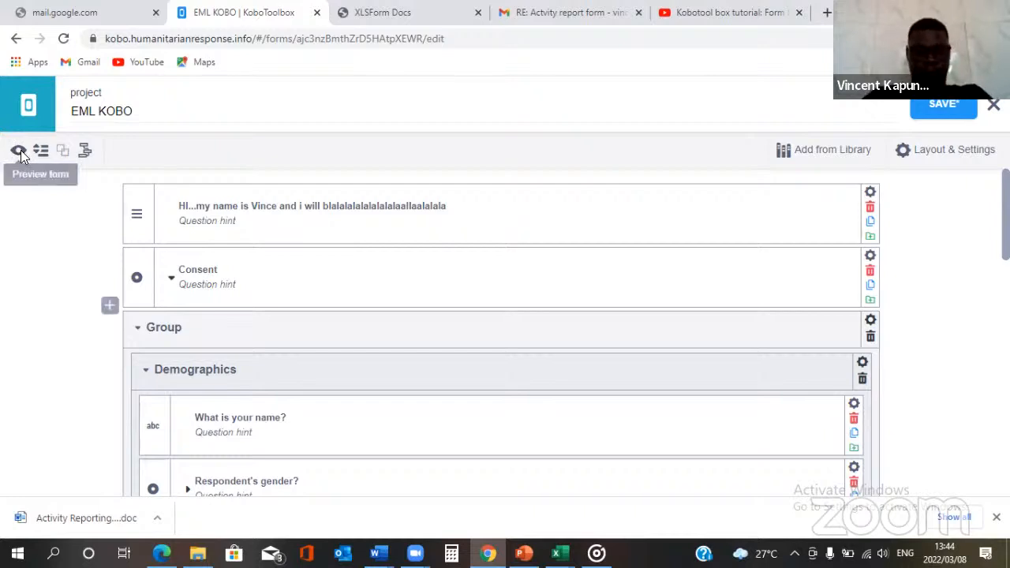
pyautogui.scroll(-8, 237, 354)
pyautogui.scroll(10, 237, 357)
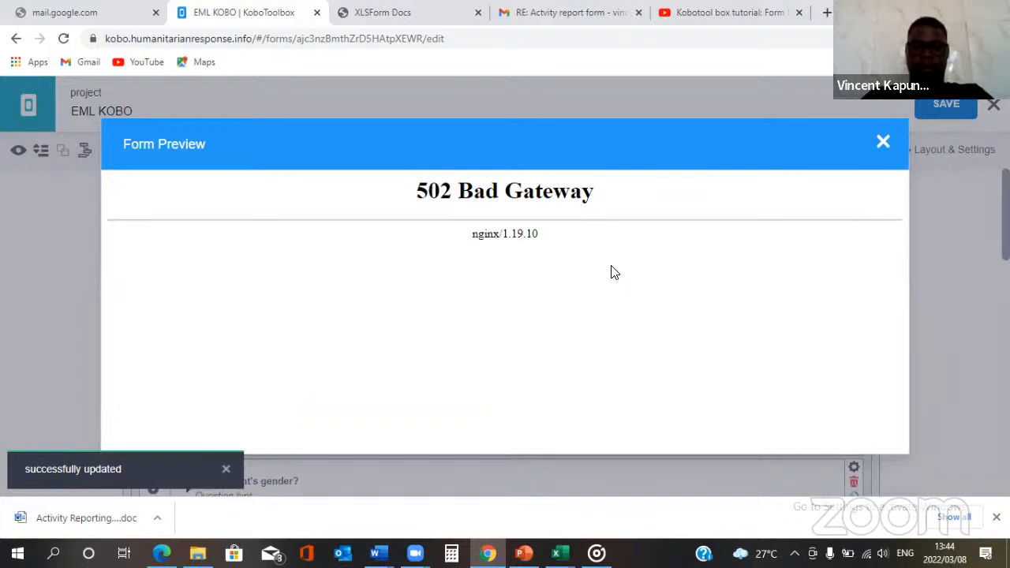
# Step: Close the form preview and open it again to load the updated form
pyautogui.click(882, 142)
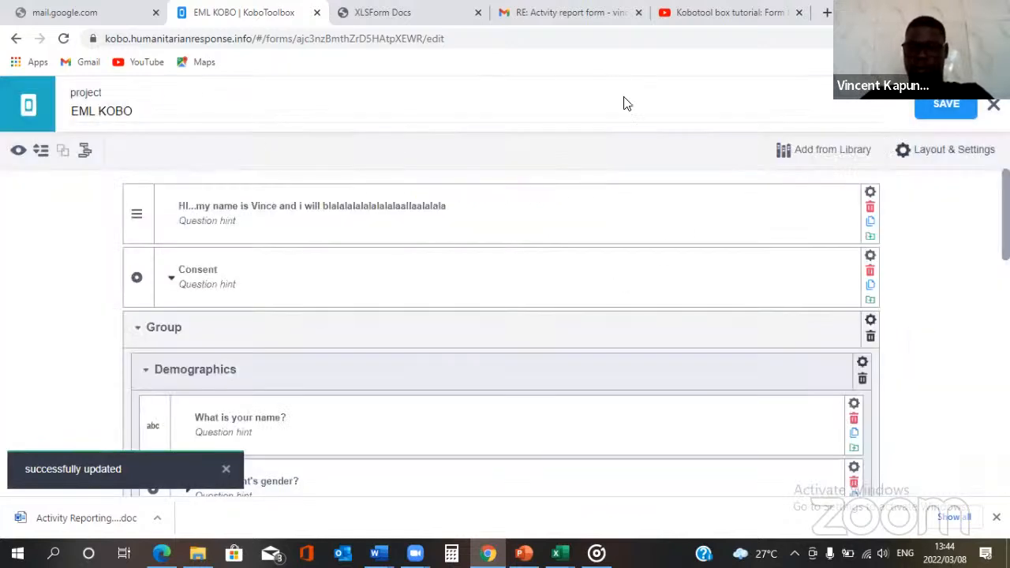
pyautogui.click(18, 149)
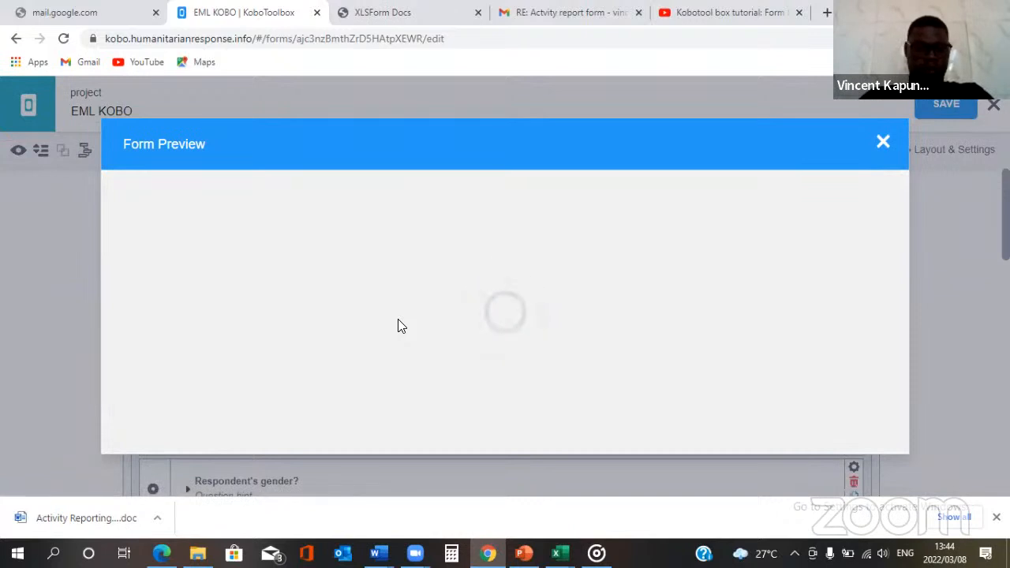
pyautogui.scroll(-3, 398, 326)
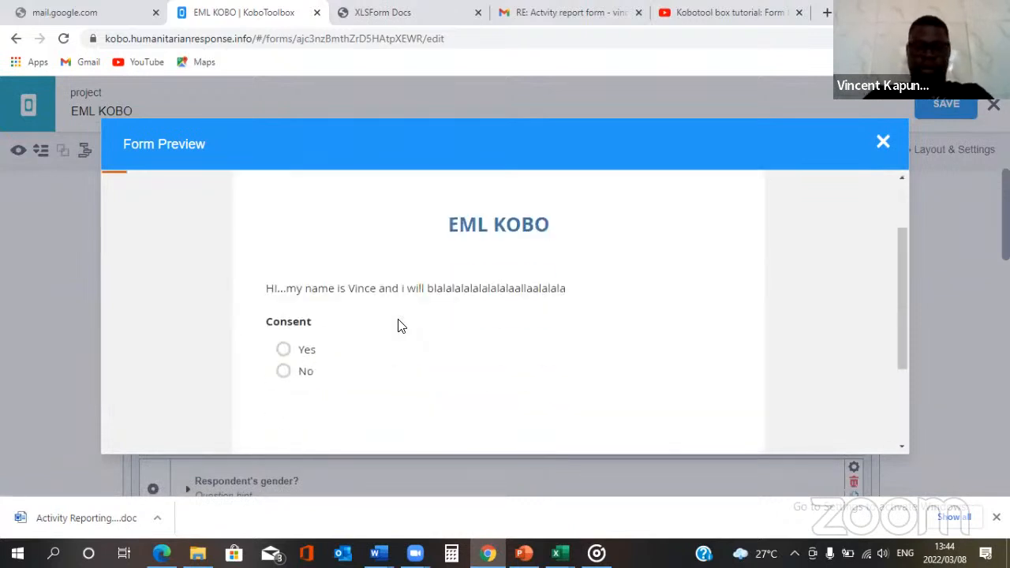
pyautogui.scroll(1, 399, 324)
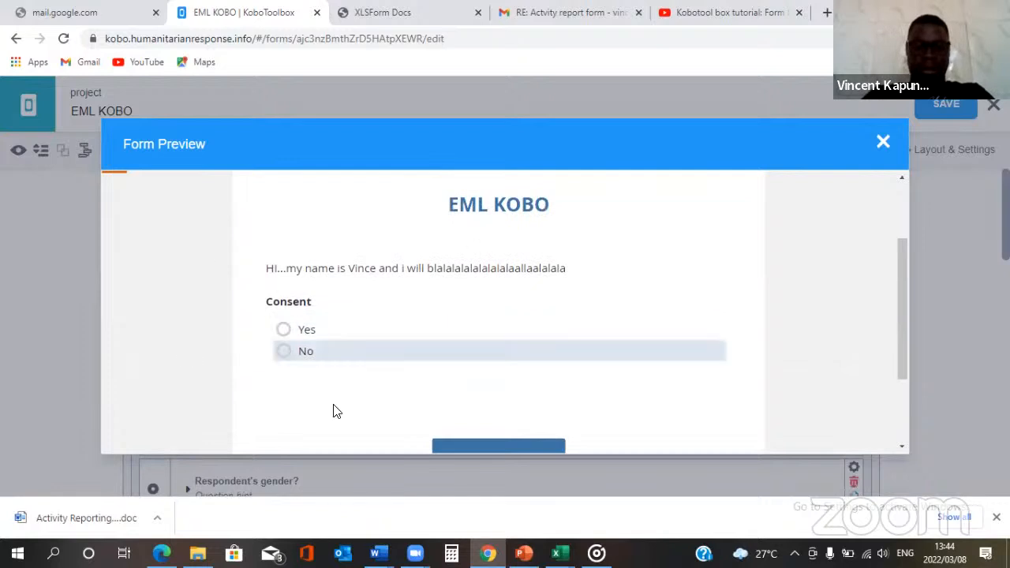
# Step: Test the consent skip logic in the preview by answering Consent with No and then with Yes
pyautogui.click(310, 352)
pyautogui.scroll(-2, 422, 366)
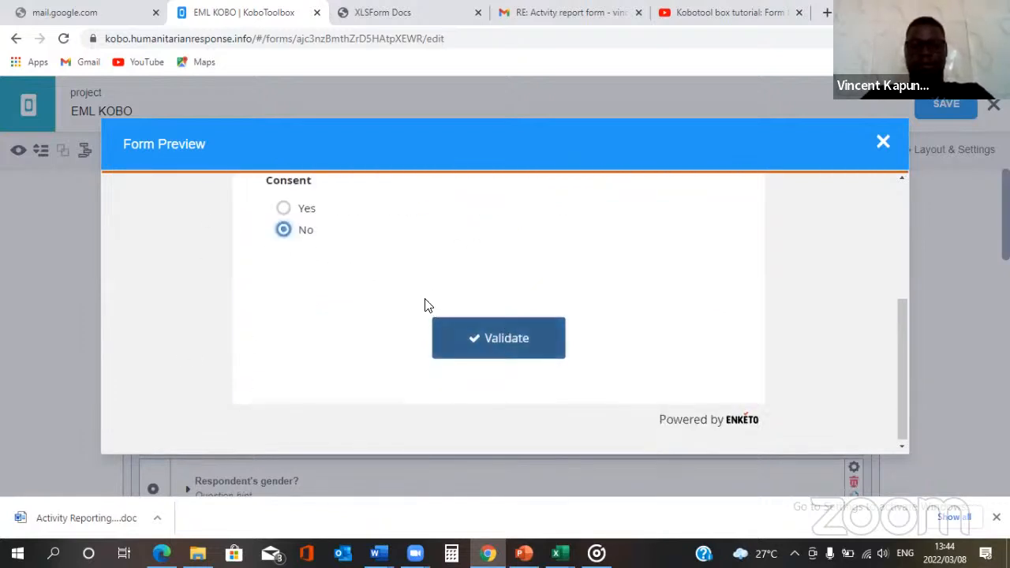
pyautogui.scroll(1, 429, 307)
pyautogui.click(348, 278)
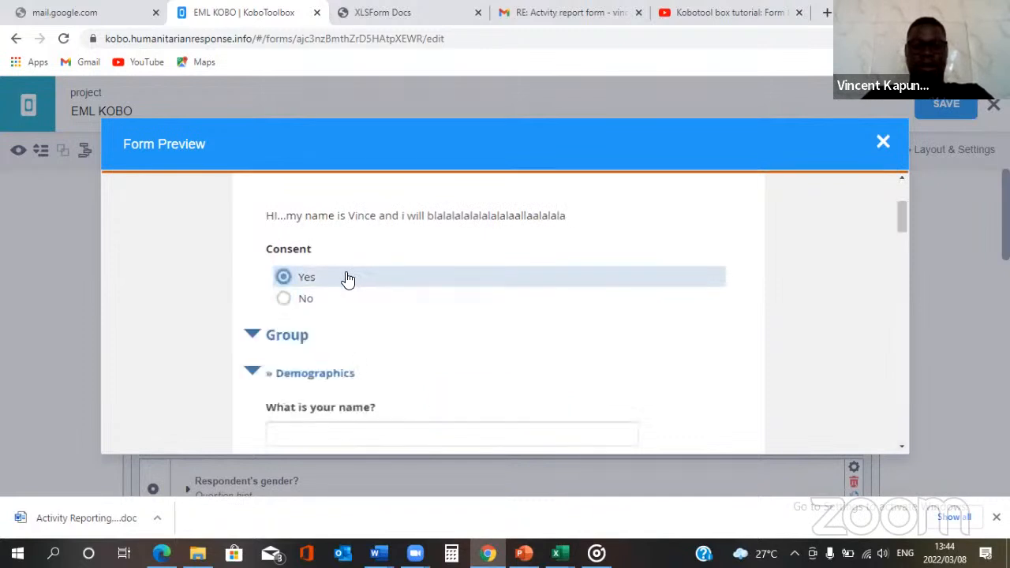
# Step: Enter 3 for the number HH members question in the preview
pyautogui.scroll(-3, 347, 276)
pyautogui.scroll(1, 347, 276)
pyautogui.scroll(-4, 347, 276)
pyautogui.scroll(-15, 347, 276)
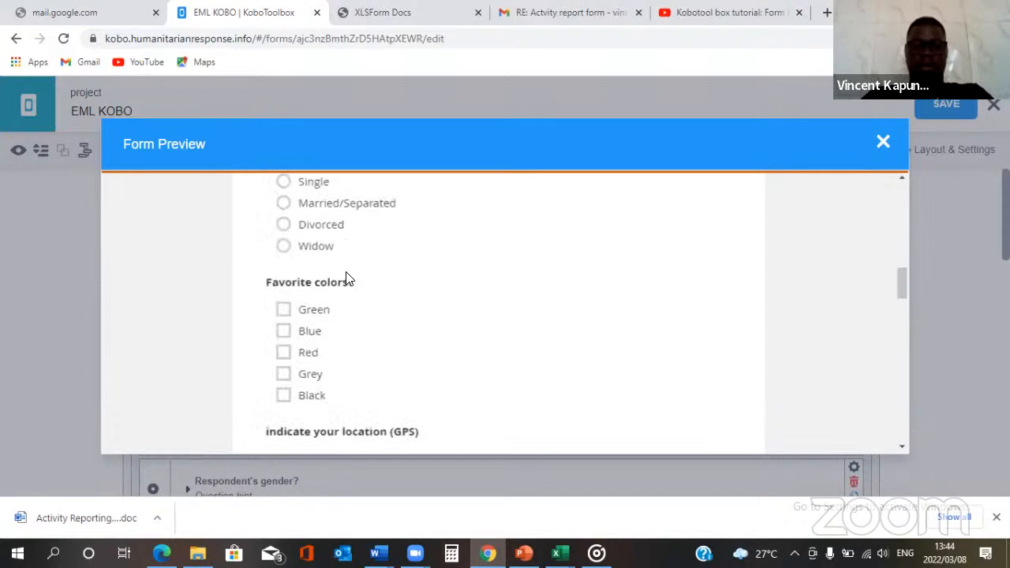
pyautogui.scroll(3, 347, 273)
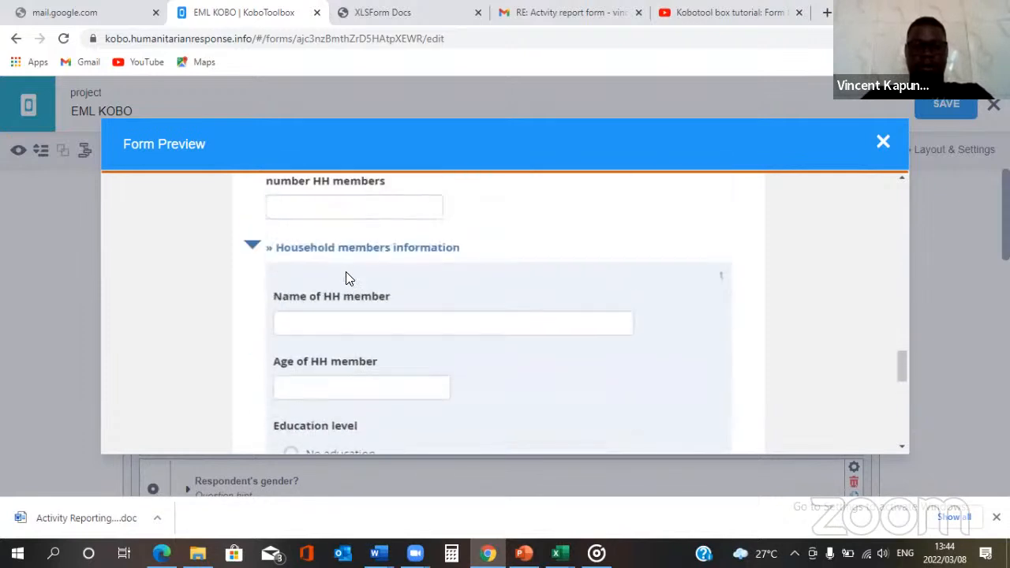
pyautogui.click(339, 274)
pyautogui.scroll(-1, 398, 331)
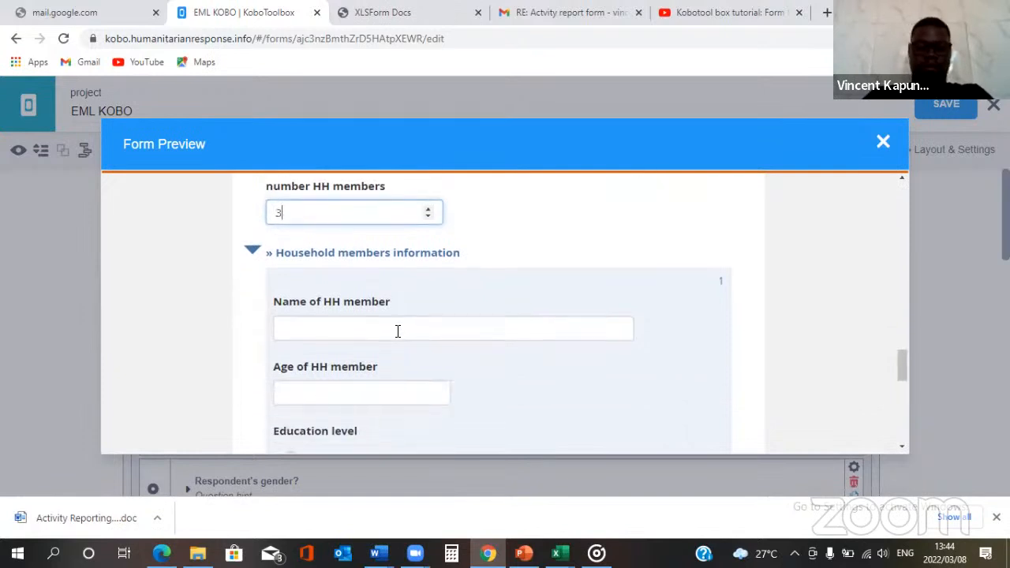
pyautogui.click(396, 331)
pyautogui.scroll(-1, 396, 331)
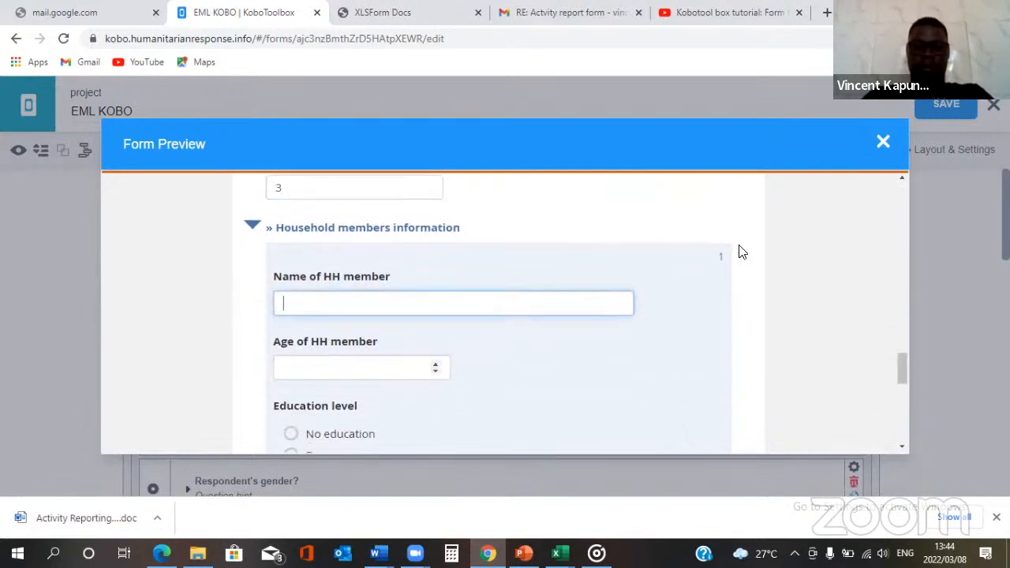
pyautogui.rightClick(631, 306)
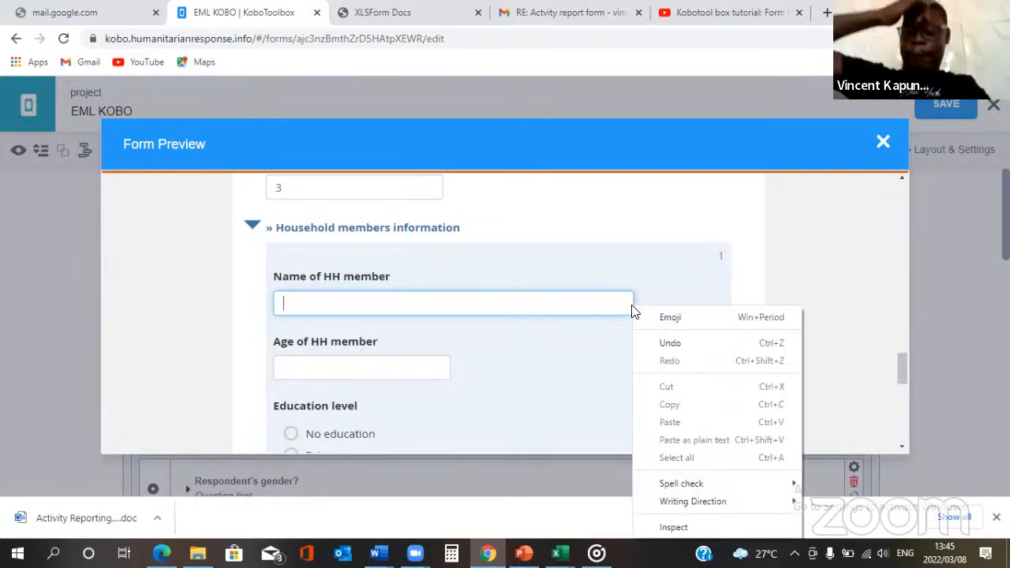
pyautogui.click(370, 269)
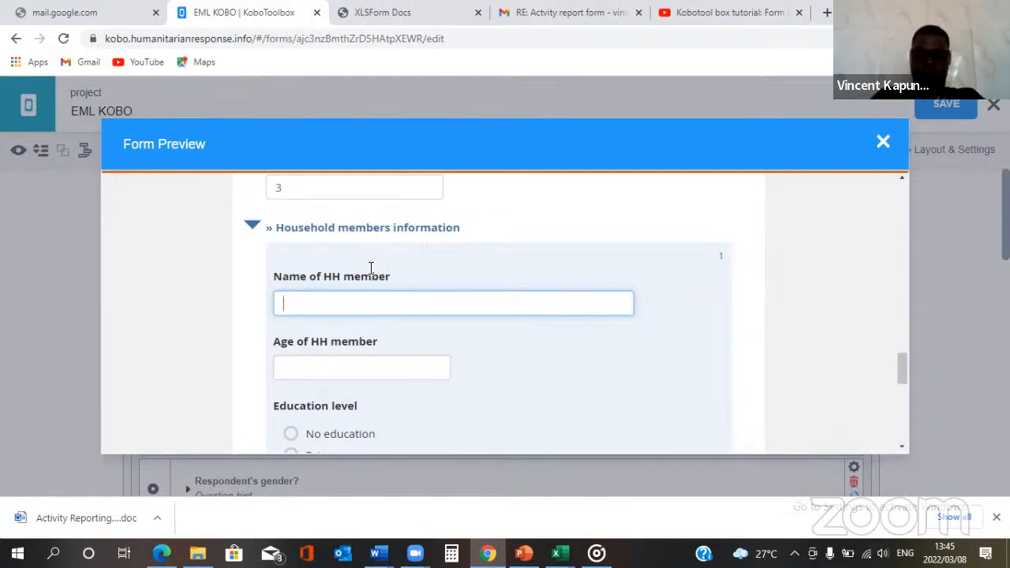
pyautogui.press('F12')
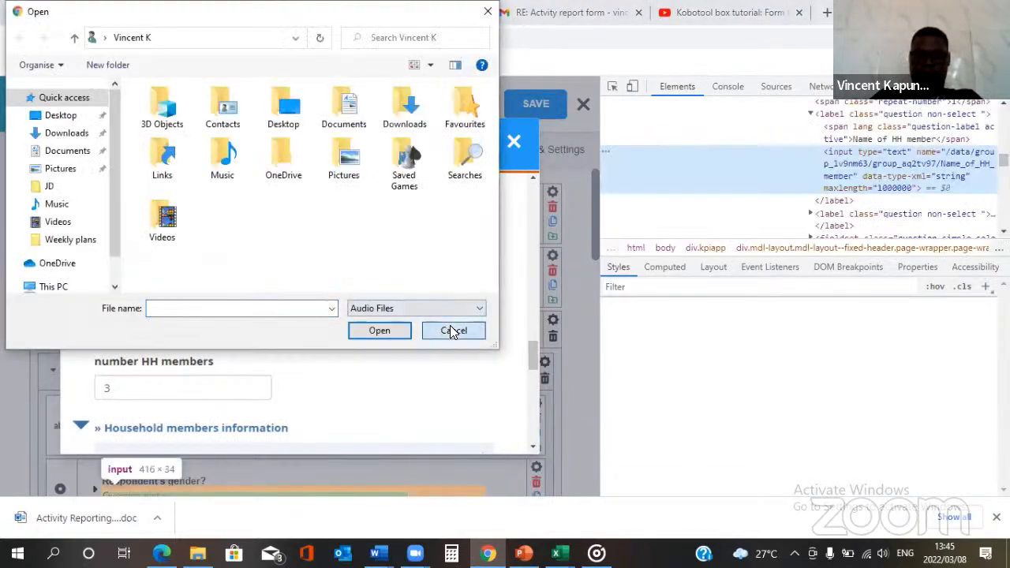
pyautogui.click(454, 331)
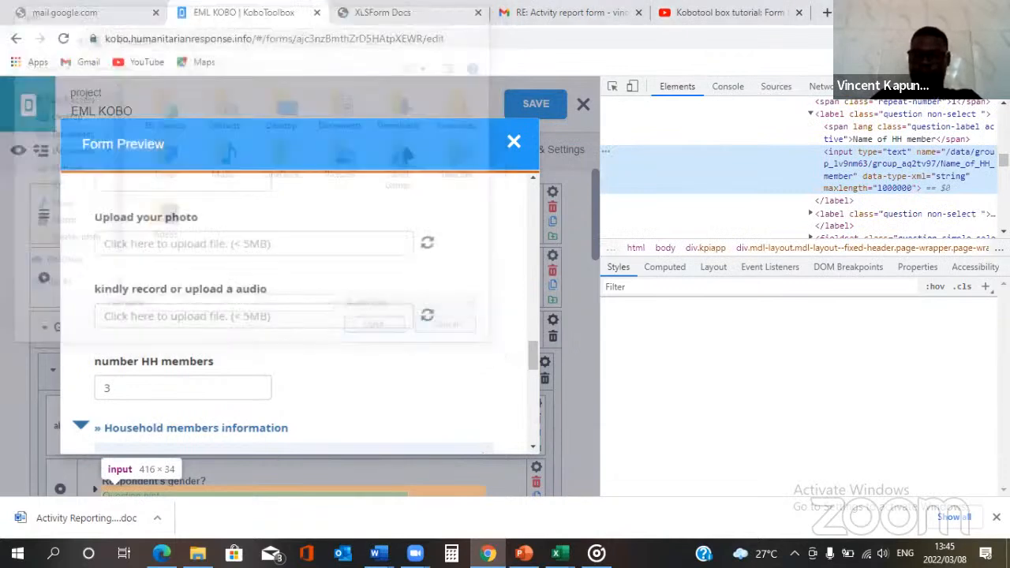
pyautogui.click(997, 86)
# Step: Fill in the first household member in the preview with a name, age 4, No education and Single marital status
pyautogui.click(364, 303)
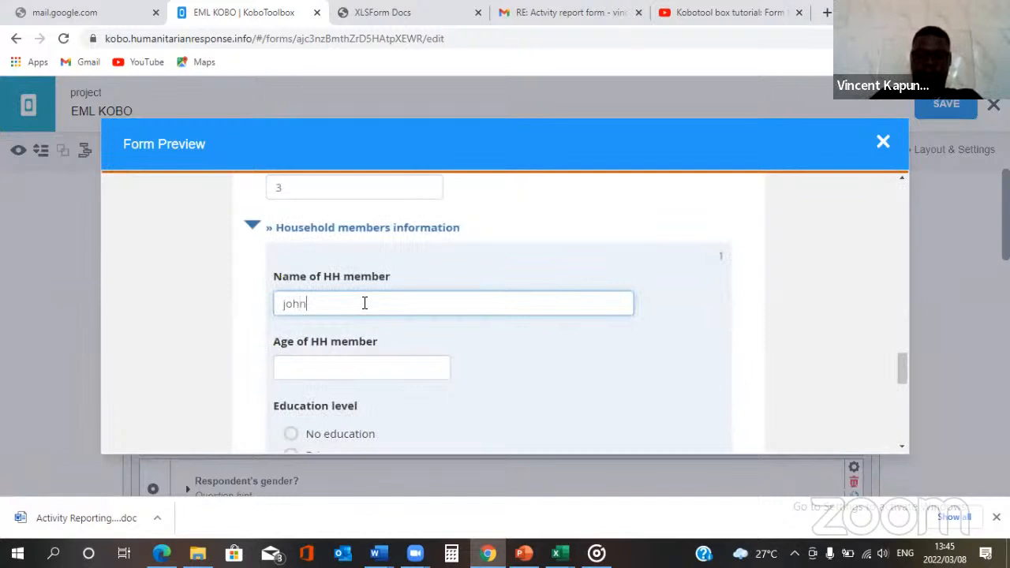
pyautogui.click(357, 362)
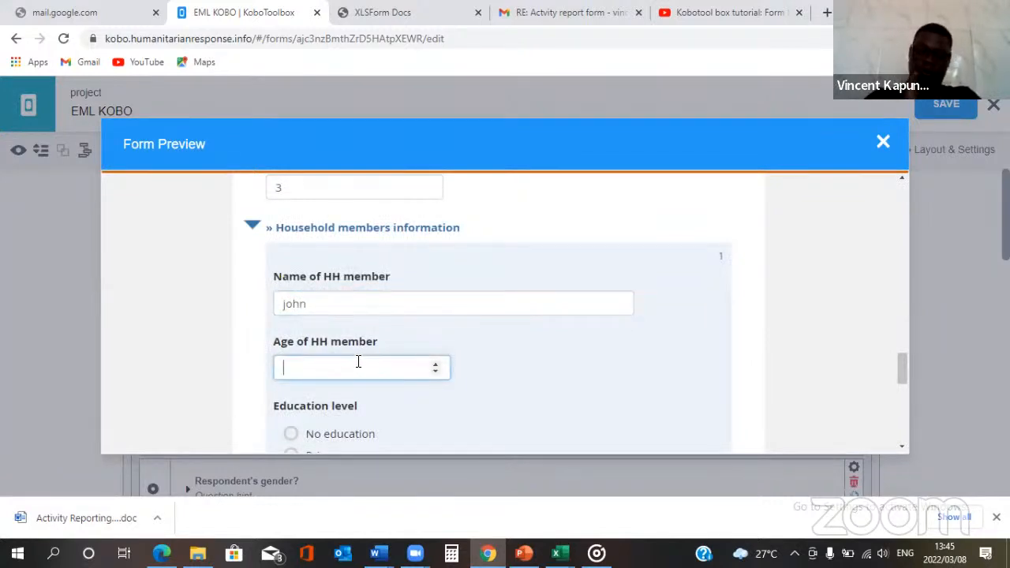
pyautogui.scroll(-1, 357, 362)
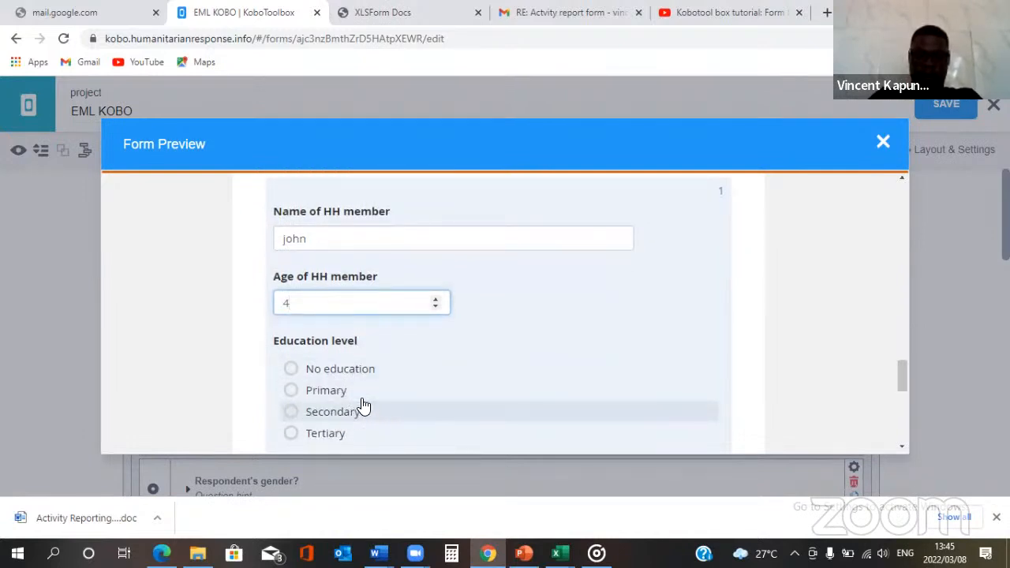
pyautogui.click(325, 374)
pyautogui.scroll(-2, 323, 374)
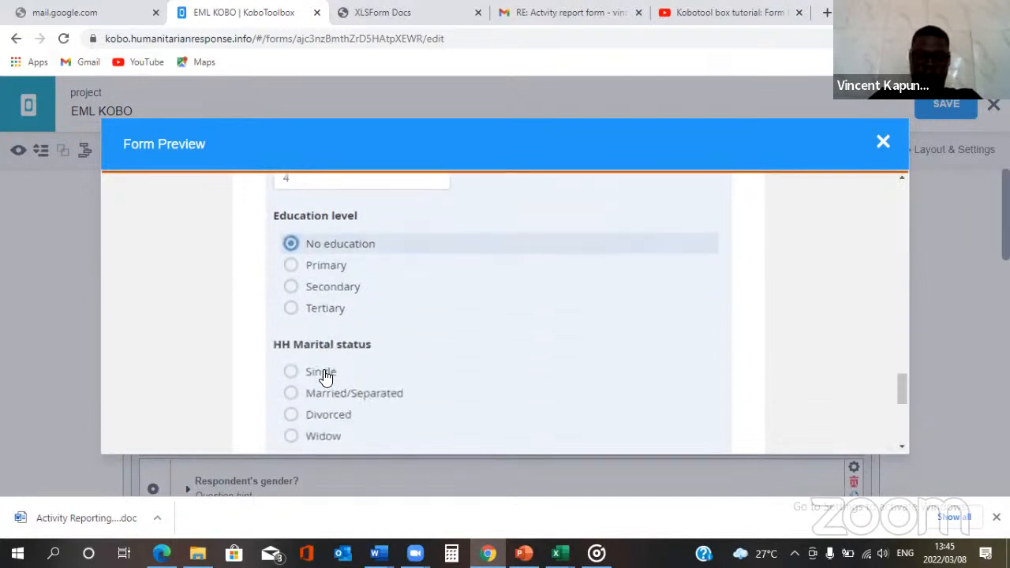
pyautogui.click(338, 378)
# Step: Add a second household member entry in the preview and enter the member's name and age 13
pyautogui.scroll(-2, 338, 379)
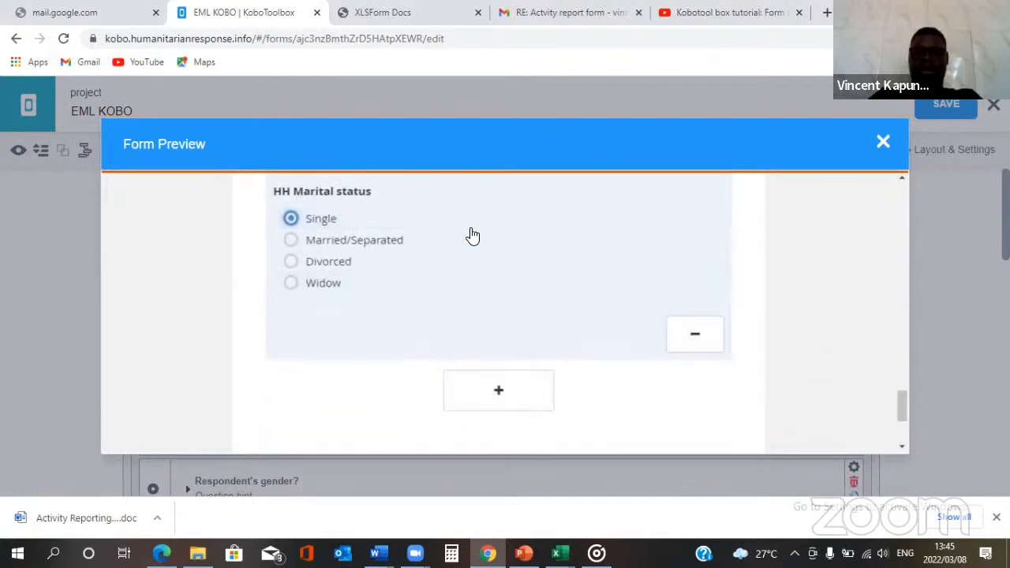
pyautogui.click(523, 400)
pyautogui.scroll(-2, 522, 397)
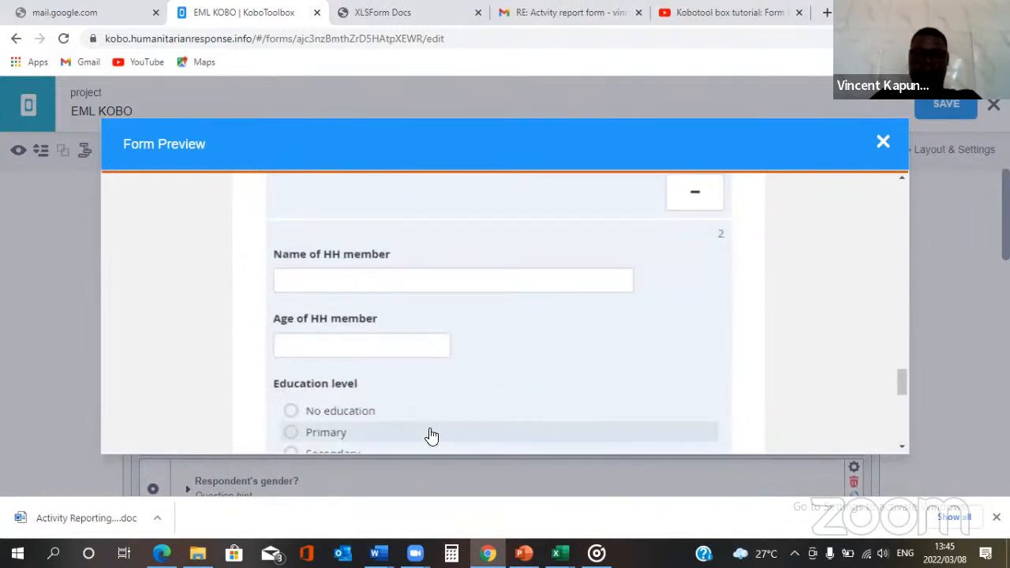
pyautogui.click(417, 284)
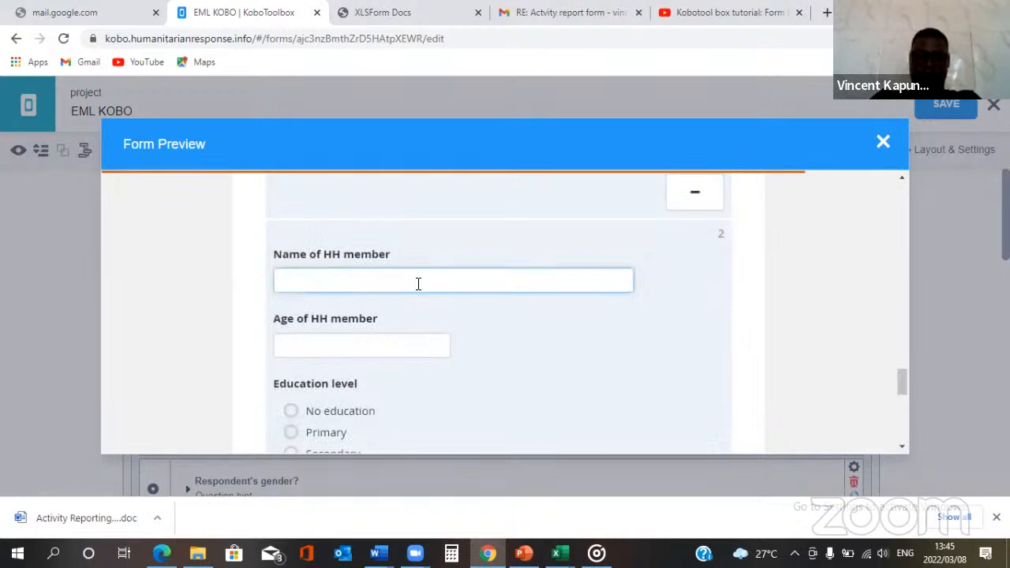
pyautogui.write('mary')
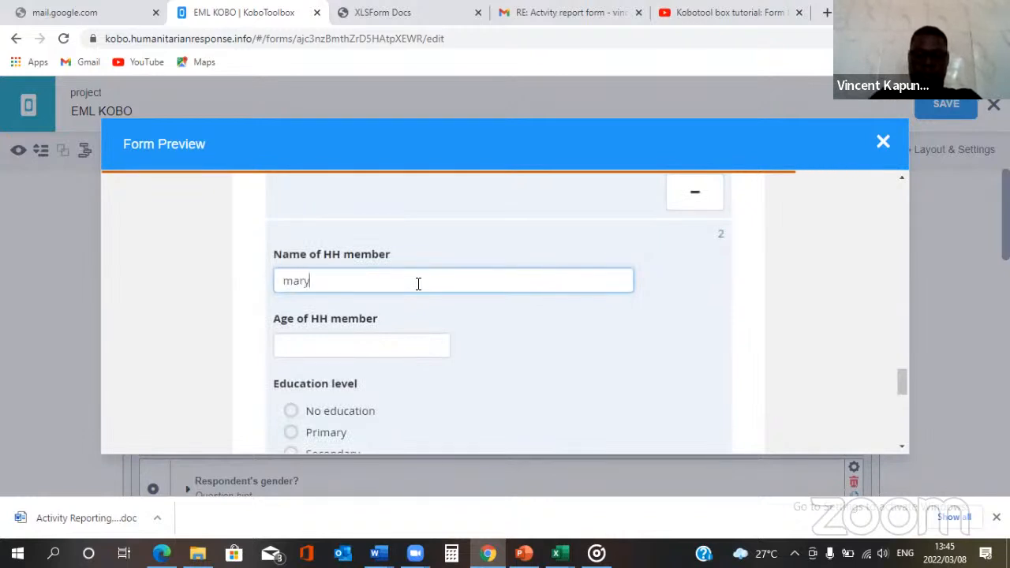
pyautogui.click(351, 337)
pyautogui.write('13')
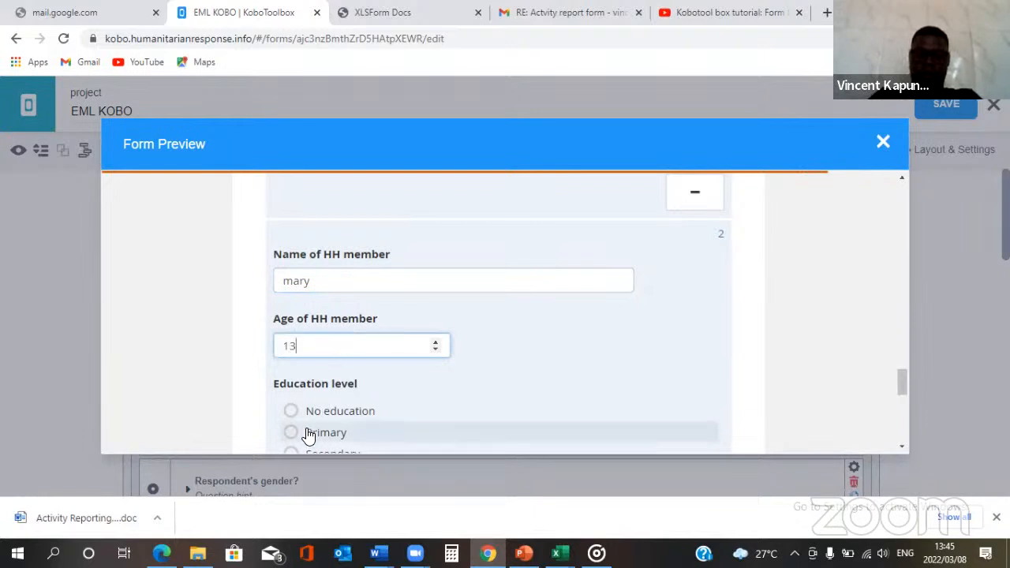
# Step: Set the second household member's education level to Primary and marital status to Single
pyautogui.scroll(-1, 309, 436)
pyautogui.click(318, 387)
pyautogui.scroll(-1, 319, 394)
pyautogui.scroll(-1, 319, 395)
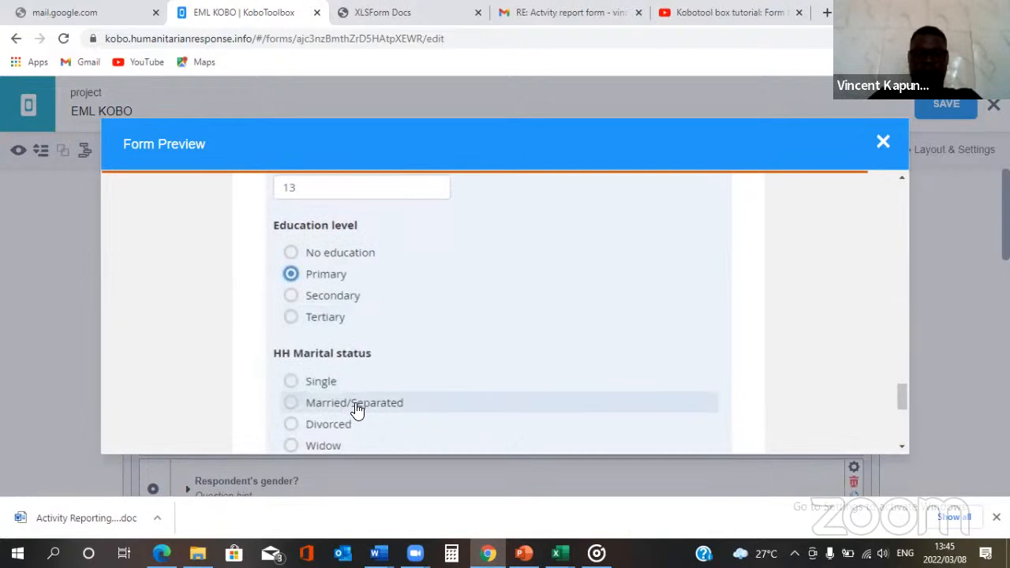
pyautogui.click(357, 383)
pyautogui.scroll(-2, 497, 367)
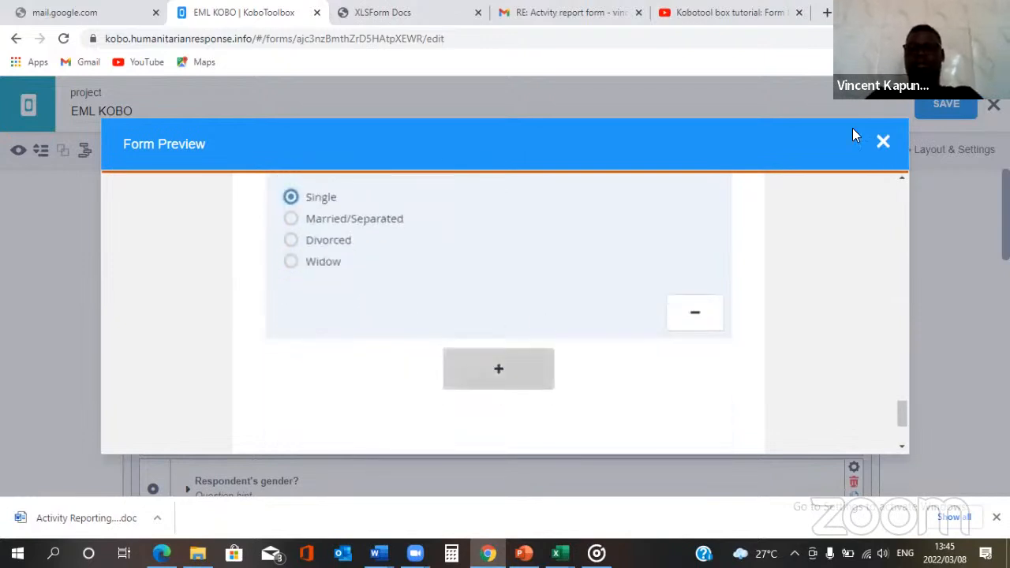
# Step: Check the end of the form in the preview and close the preview
pyautogui.scroll(-2, 895, 134)
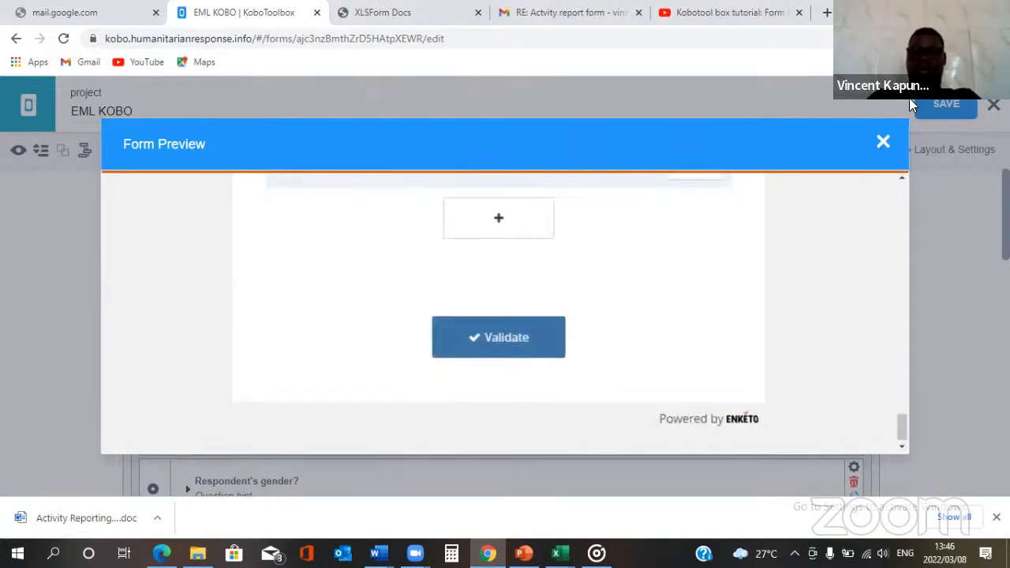
pyautogui.scroll(2, 891, 142)
pyautogui.click(883, 144)
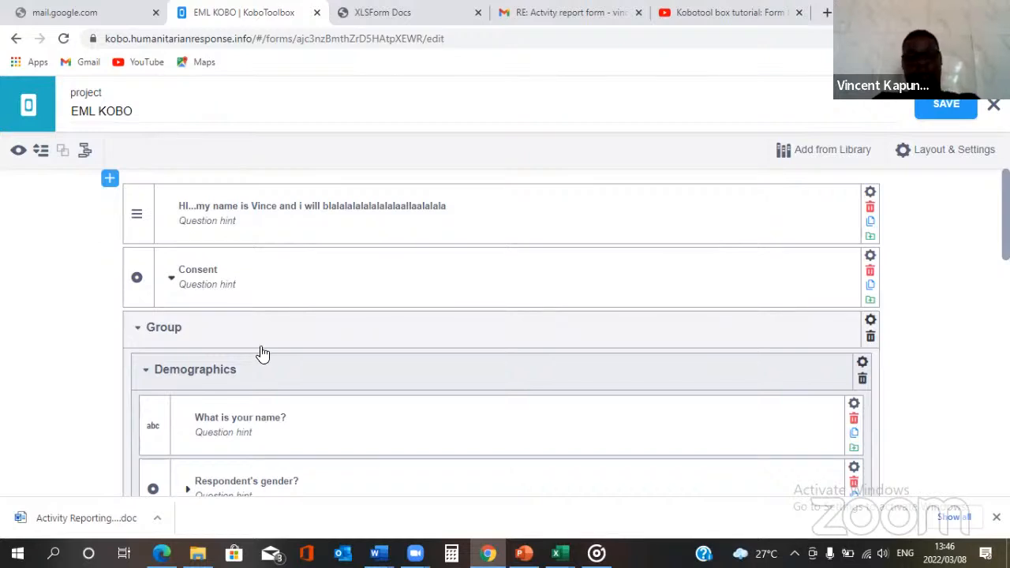
# Step: Add the response "Other" with XML value 6 to the Favorite colors? question
pyautogui.scroll(-4, 261, 354)
pyautogui.scroll(-2, 181, 333)
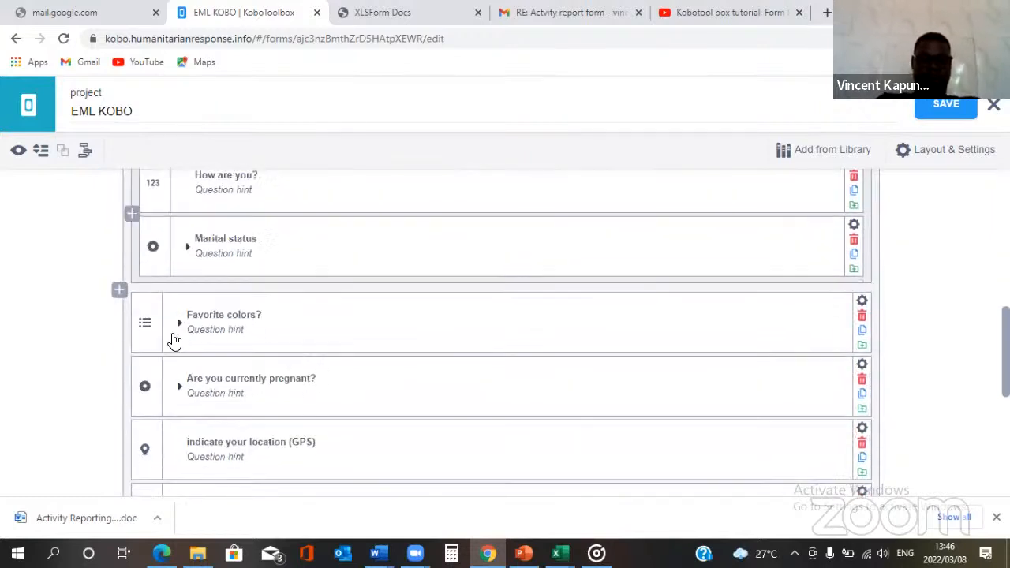
pyautogui.click(179, 323)
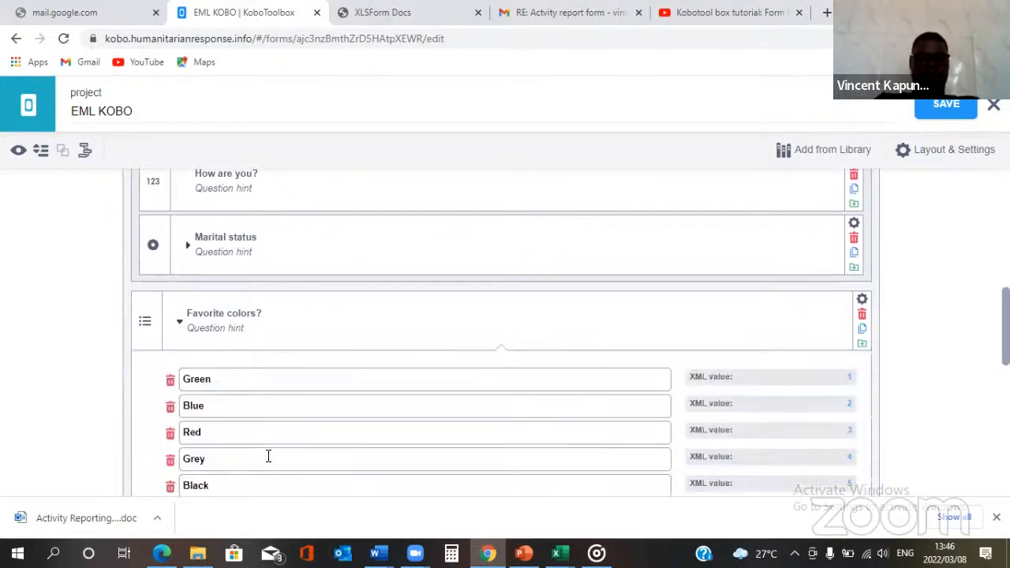
pyautogui.scroll(-1, 268, 456)
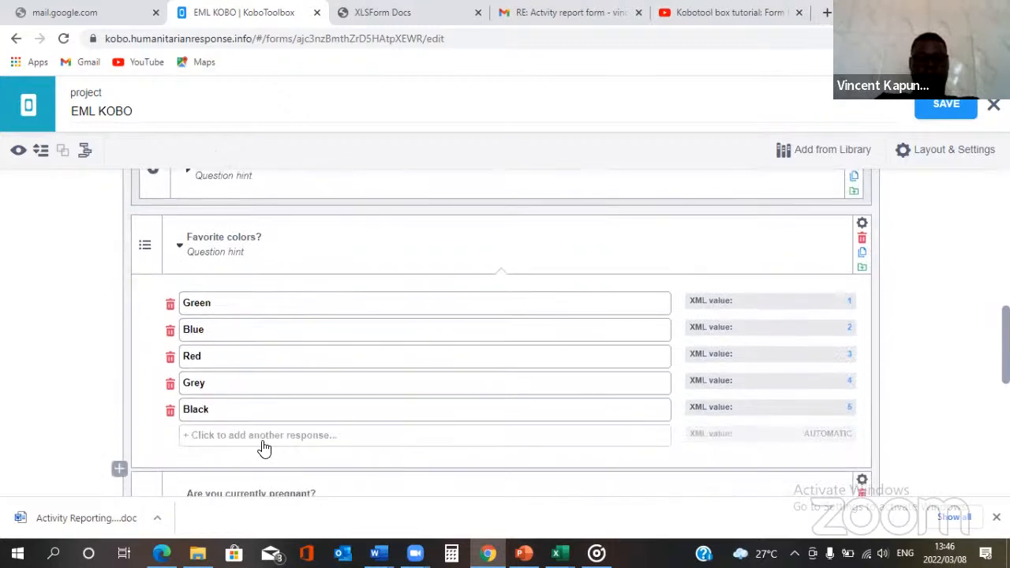
pyautogui.click(284, 435)
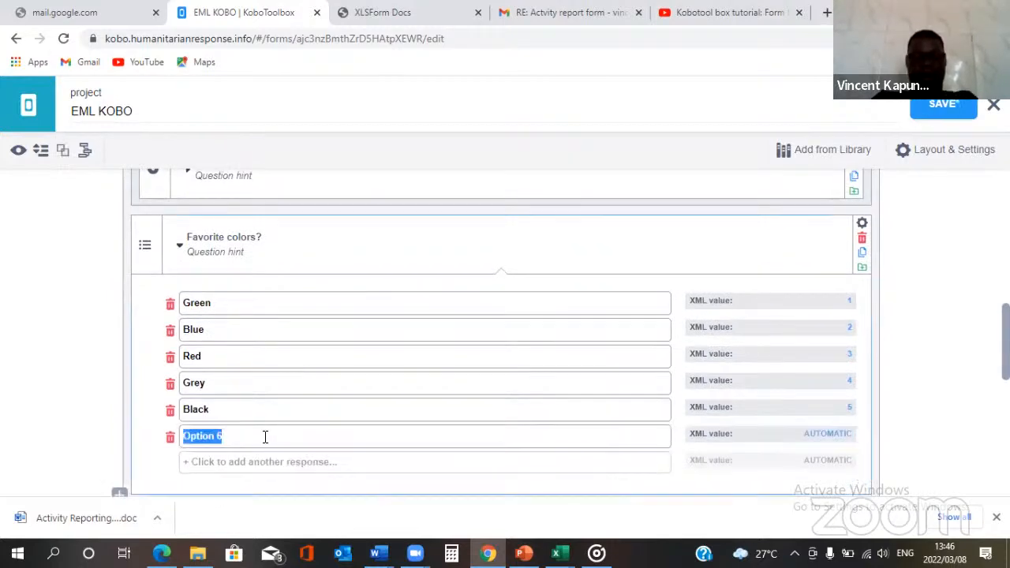
pyautogui.write('Other')
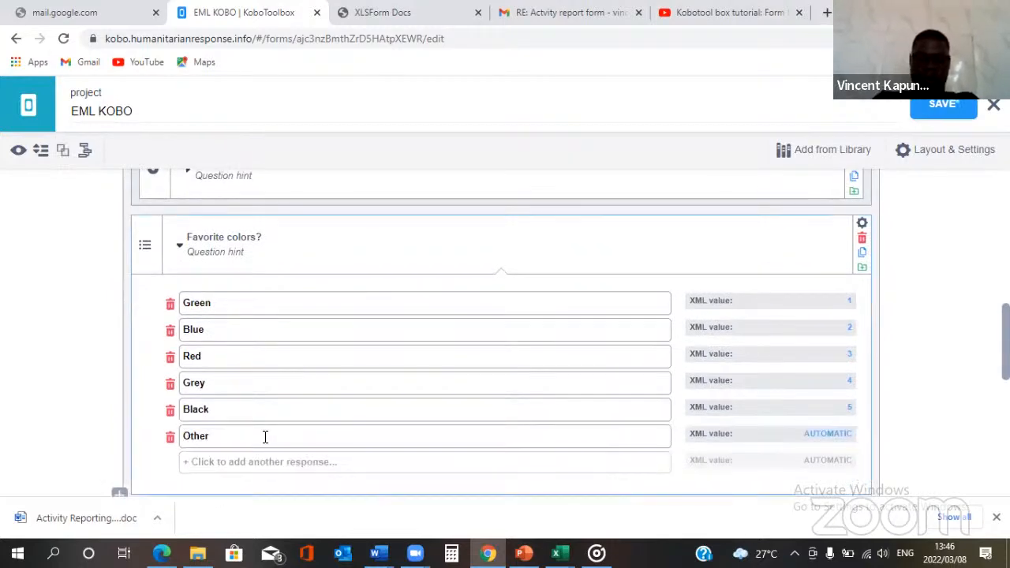
pyautogui.click(776, 436)
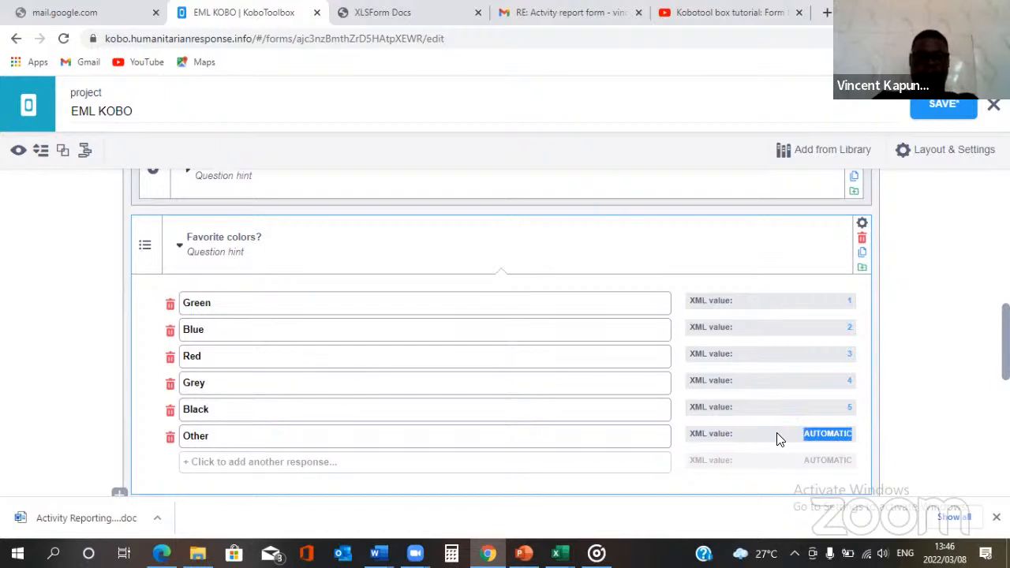
pyautogui.write('6')
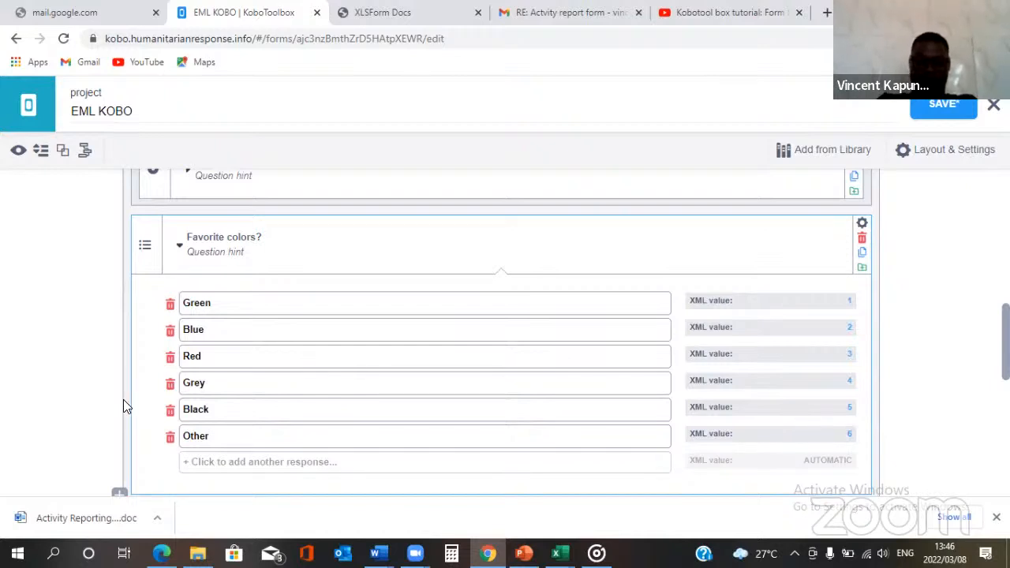
# Step: Add a Text question named "Other specify" directly below the Favorite colors? question
pyautogui.scroll(-1, 123, 399)
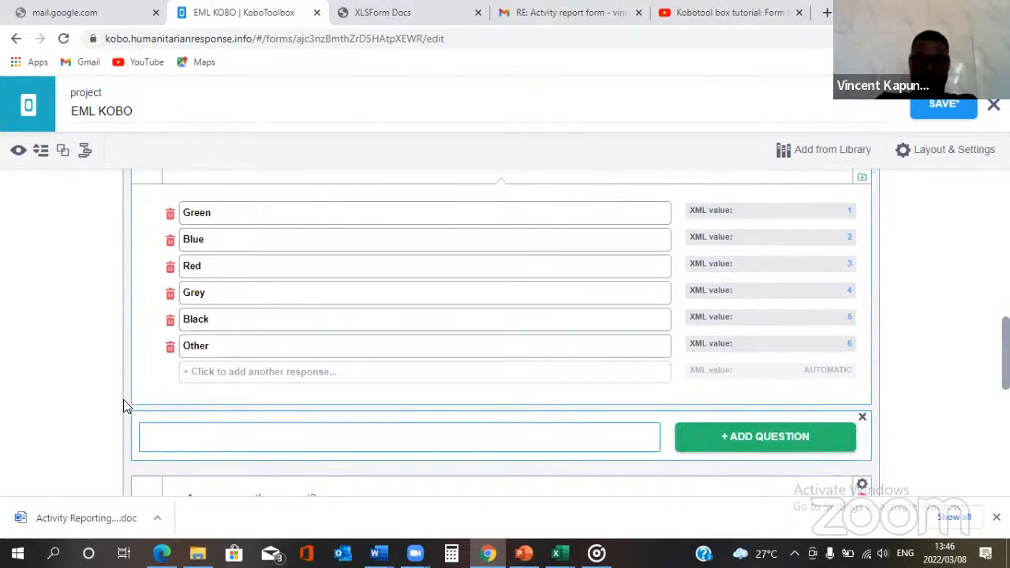
pyautogui.write('Other specify')
pyautogui.press('Return')
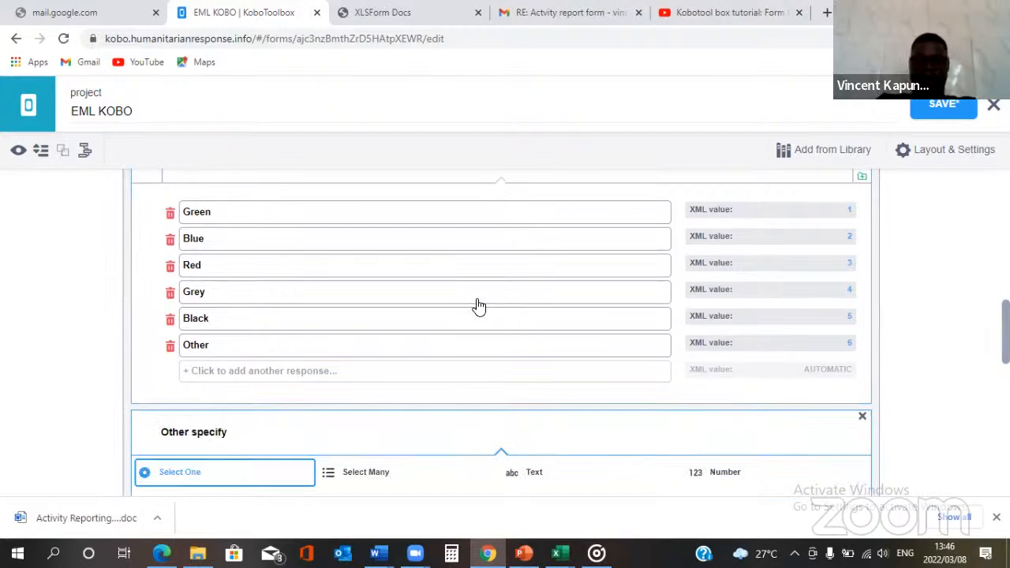
pyautogui.scroll(-2, 479, 306)
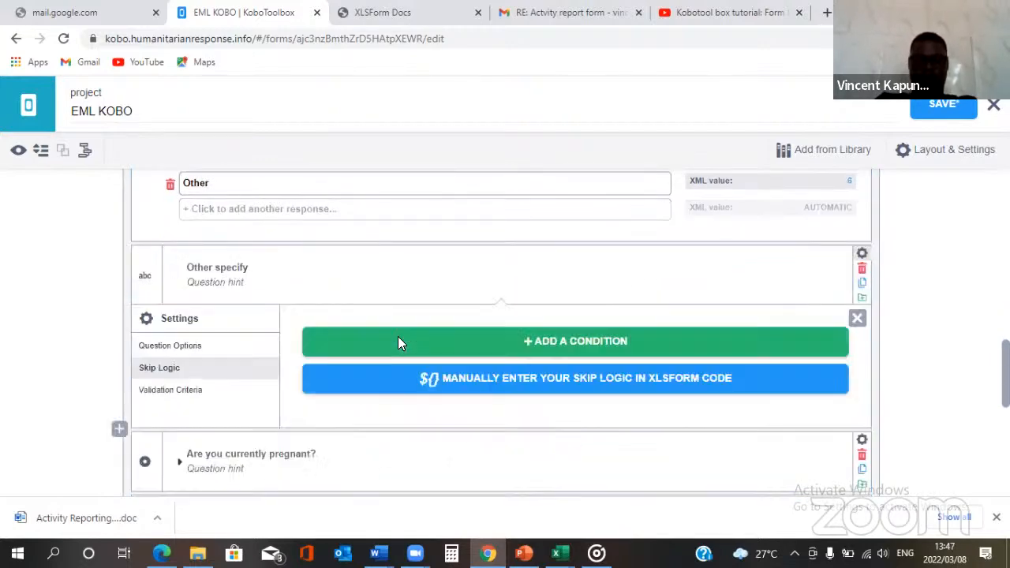
# Step: Set skip logic on Other specify so it displays only if Favorite colors? = Other, and close its settings
pyautogui.click(398, 339)
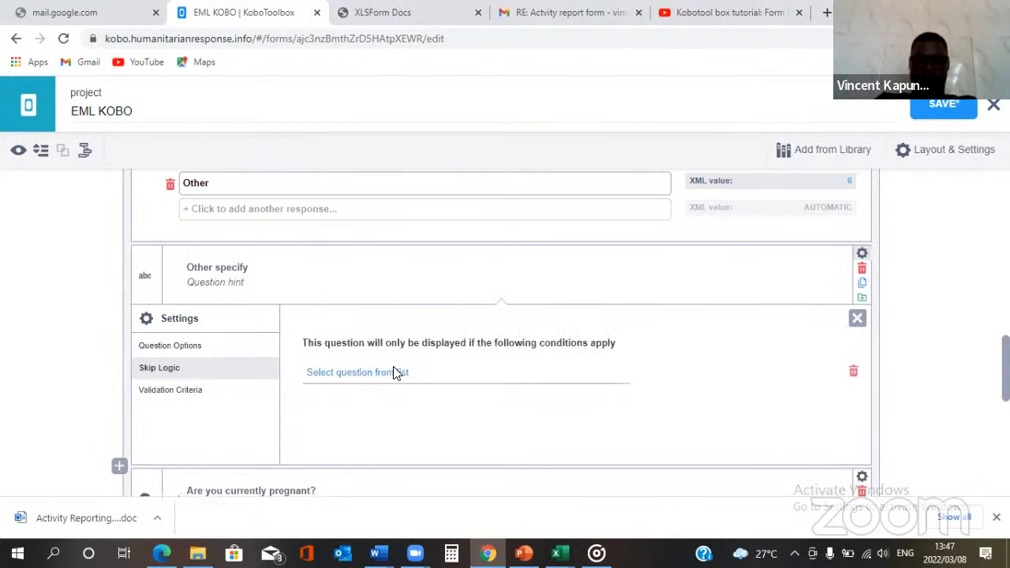
pyautogui.click(347, 370)
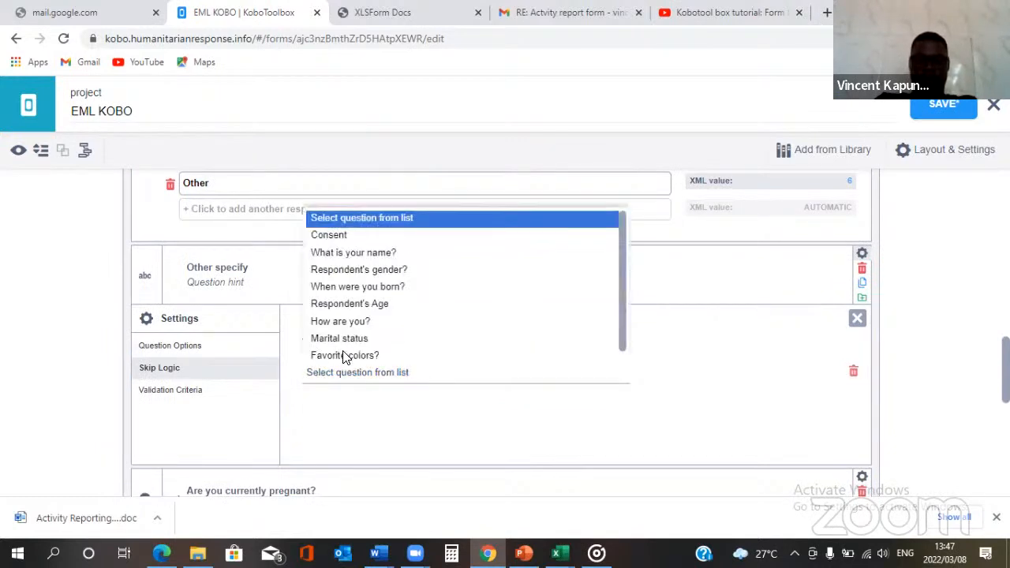
pyautogui.click(343, 350)
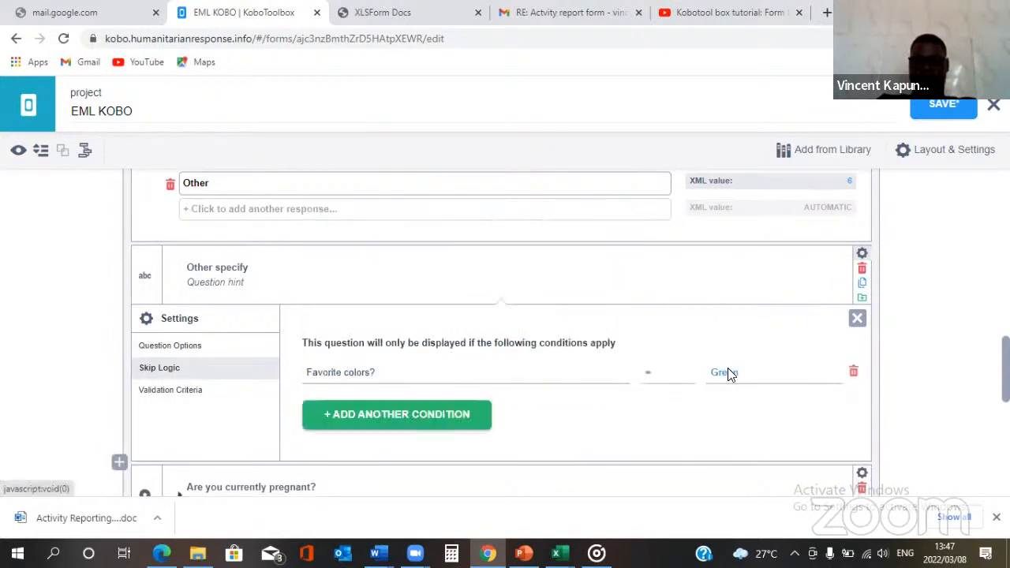
pyautogui.click(727, 374)
pyautogui.click(722, 485)
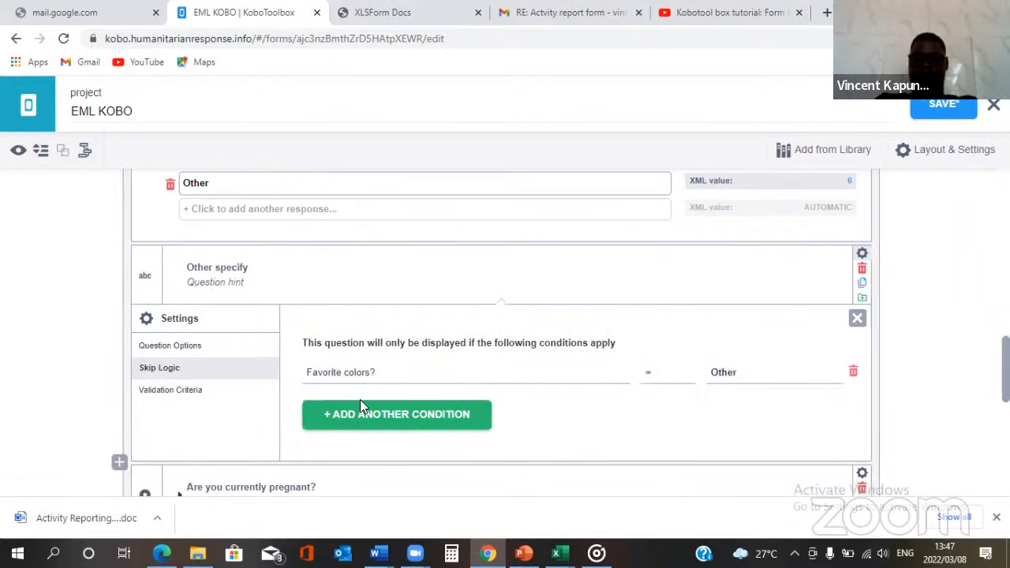
pyautogui.click(861, 253)
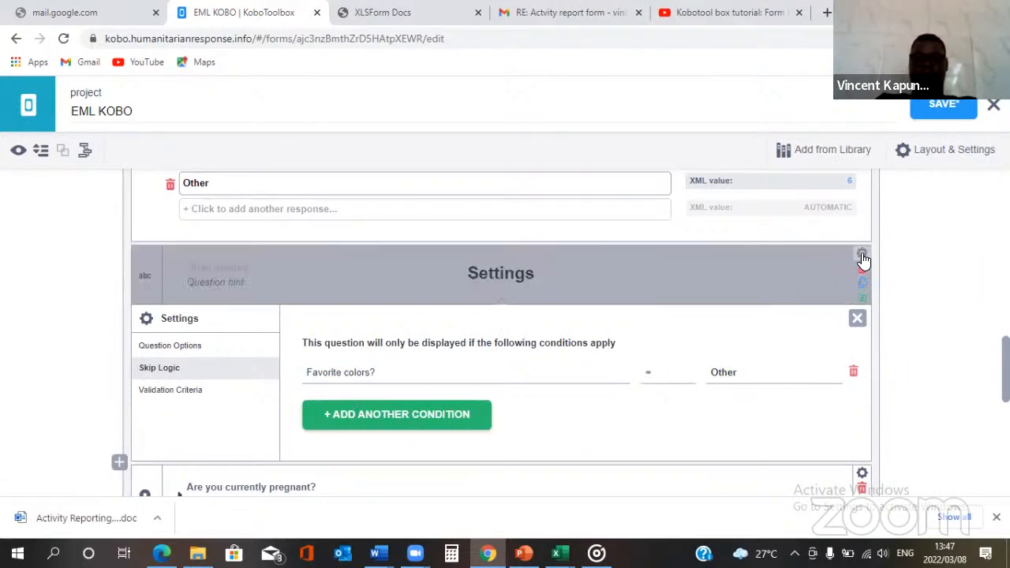